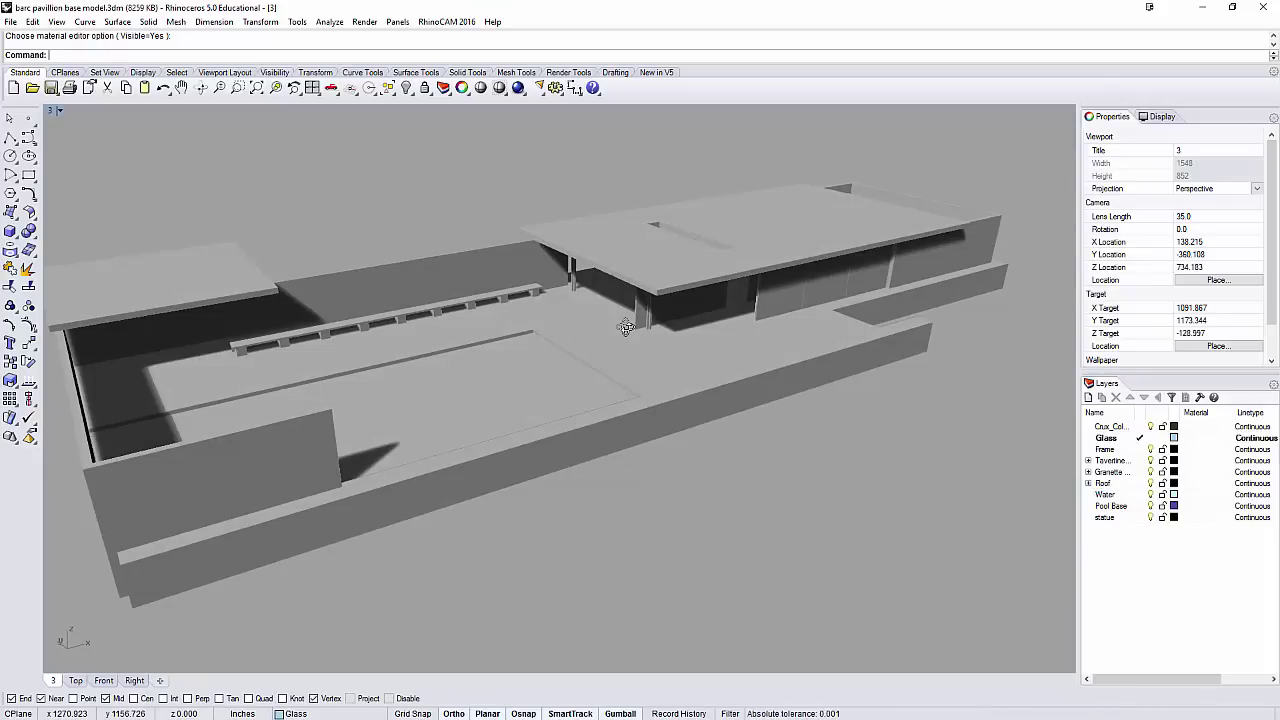
Step: Open the Material Editor
right_drag(625, 334, 554, 389)
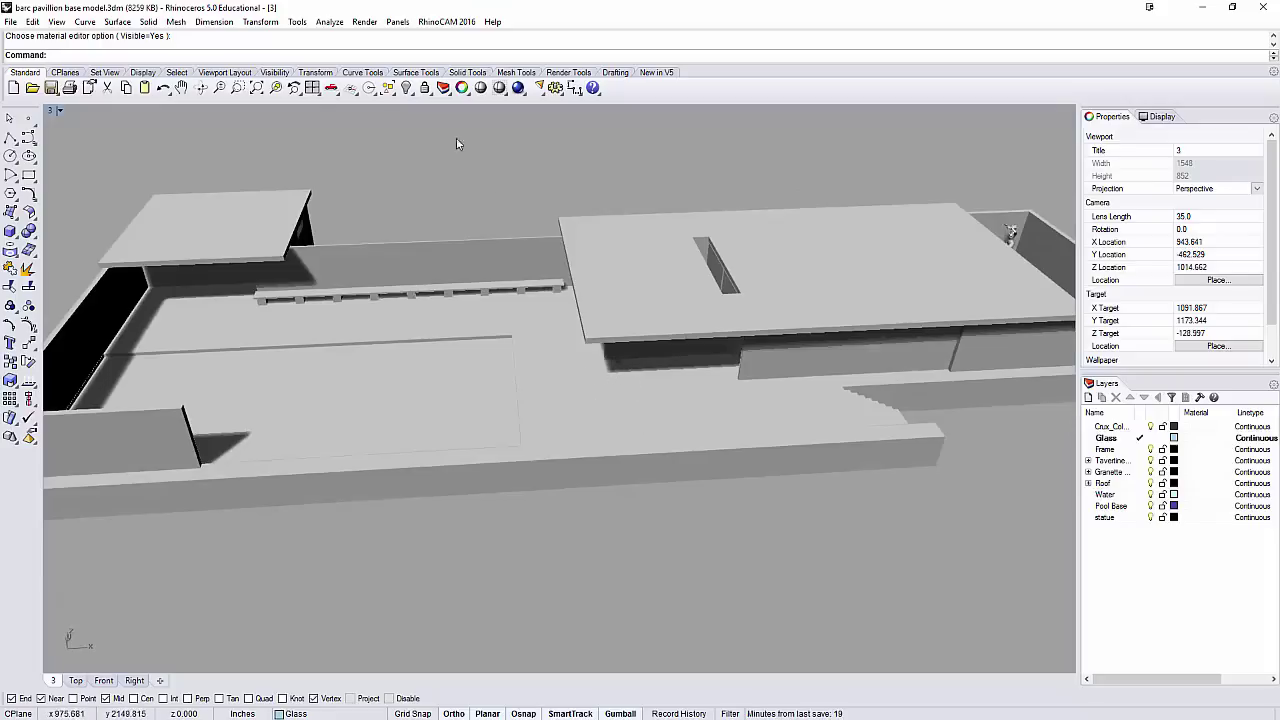
click(364, 21)
click(447, 21)
mouse_move(362, 24)
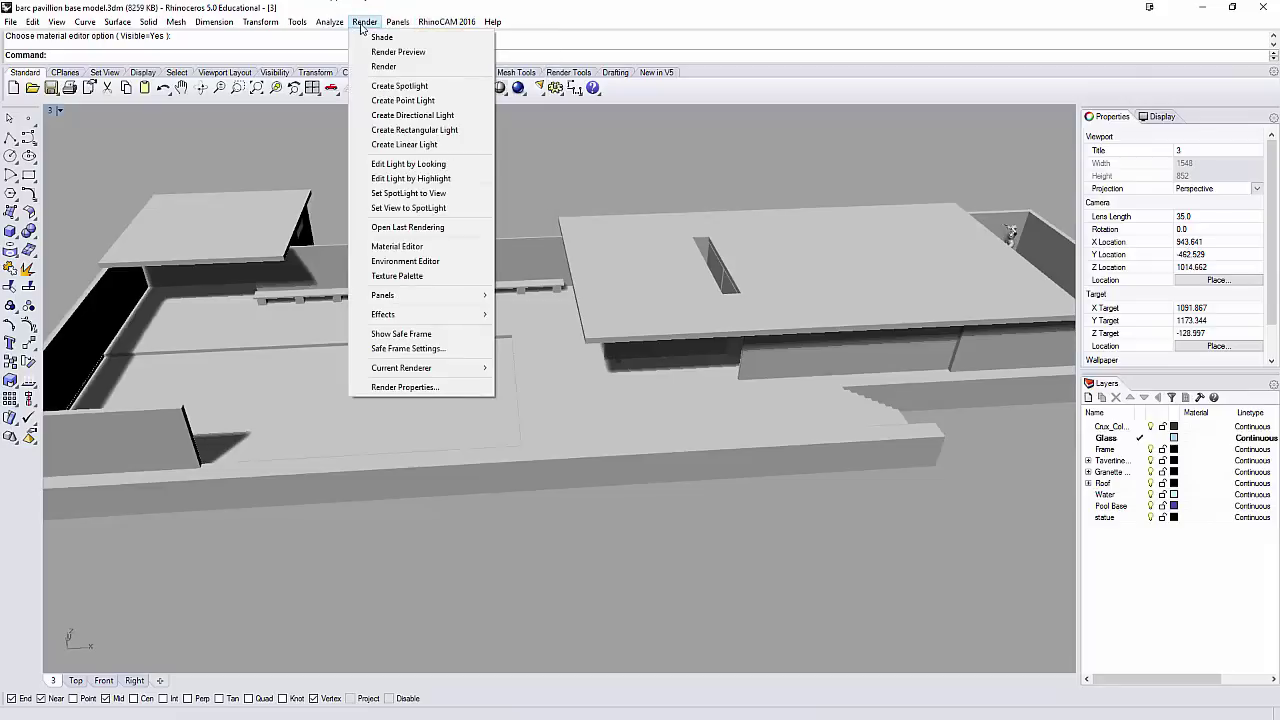
click(419, 252)
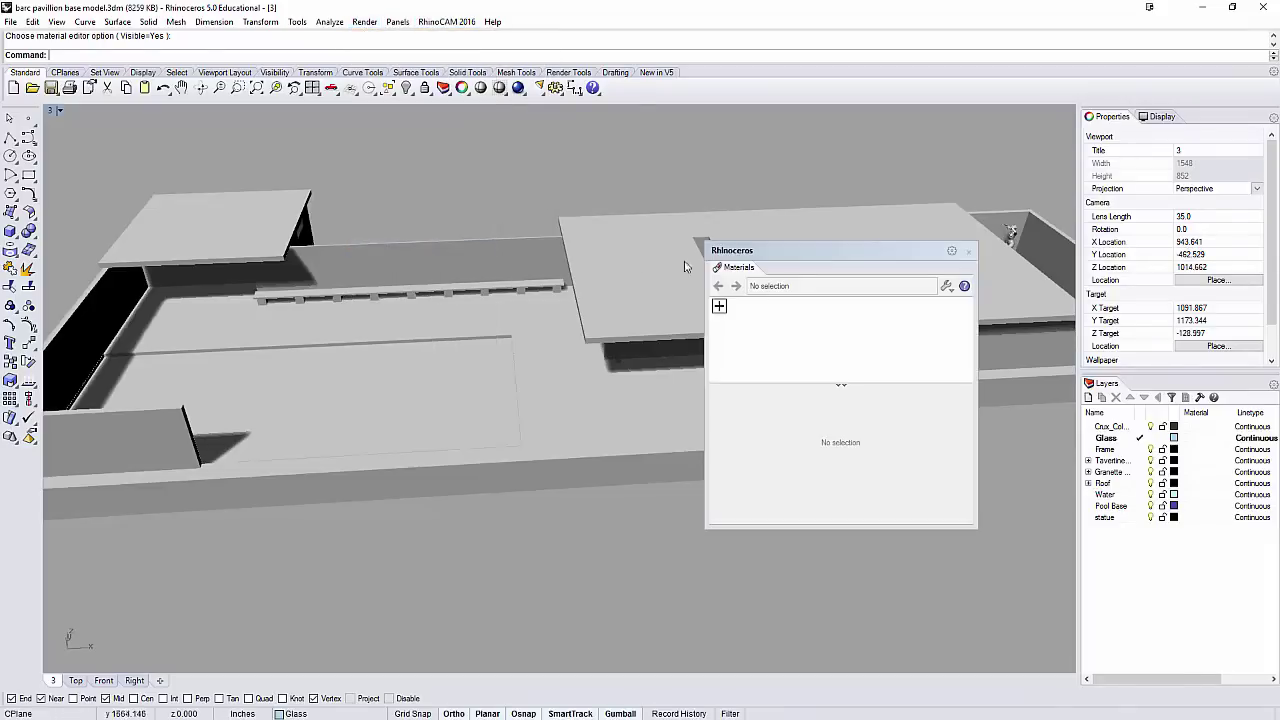
Step: Create a new Basic Material from scratch and name it Checker
click(719, 307)
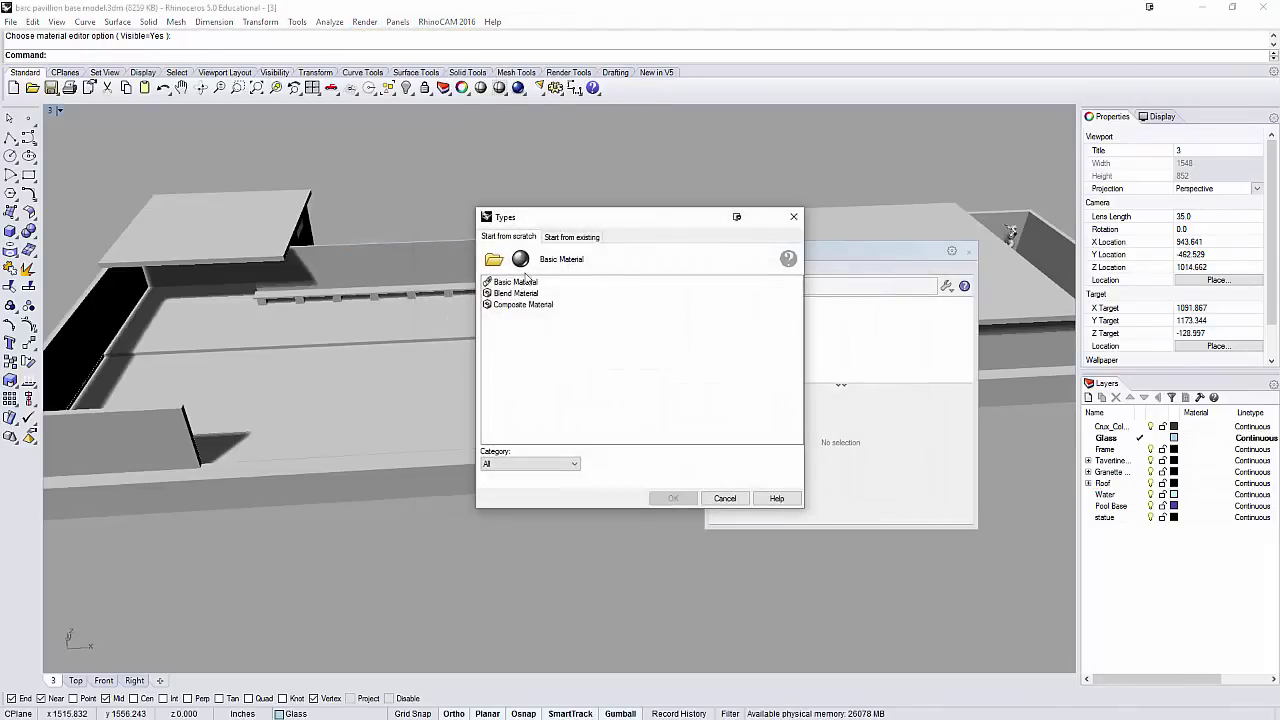
click(736, 497)
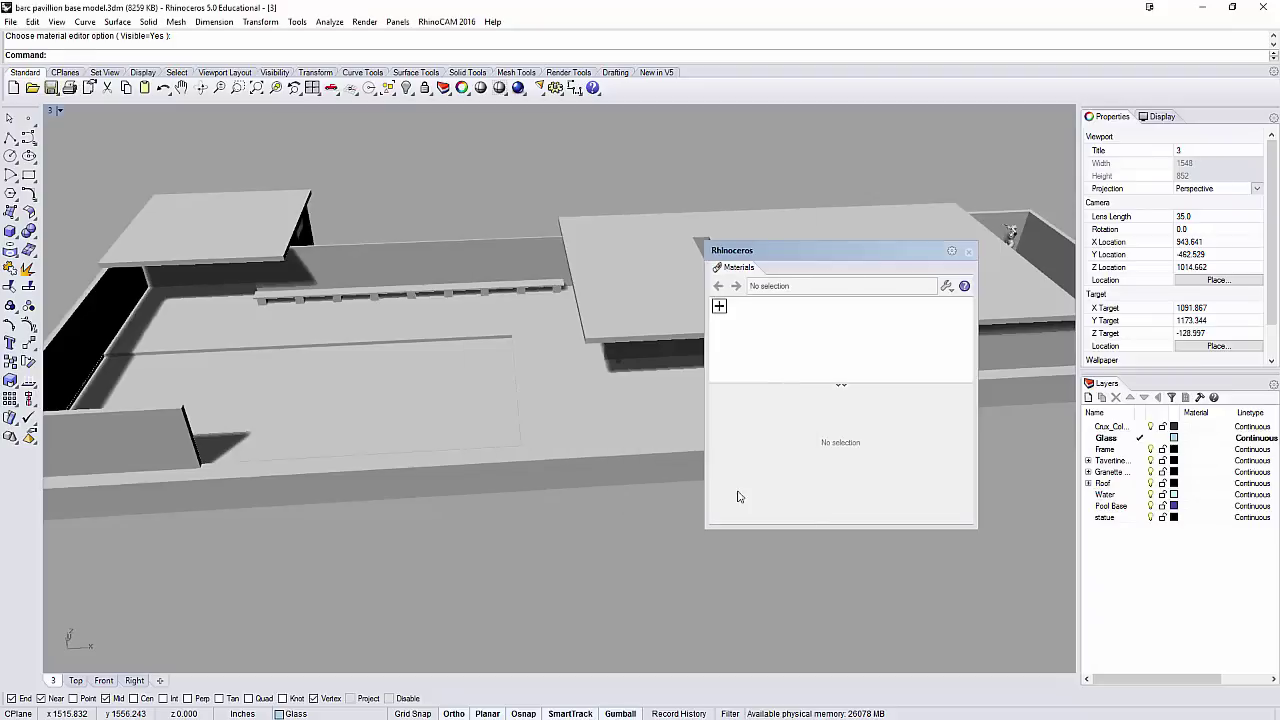
click(720, 308)
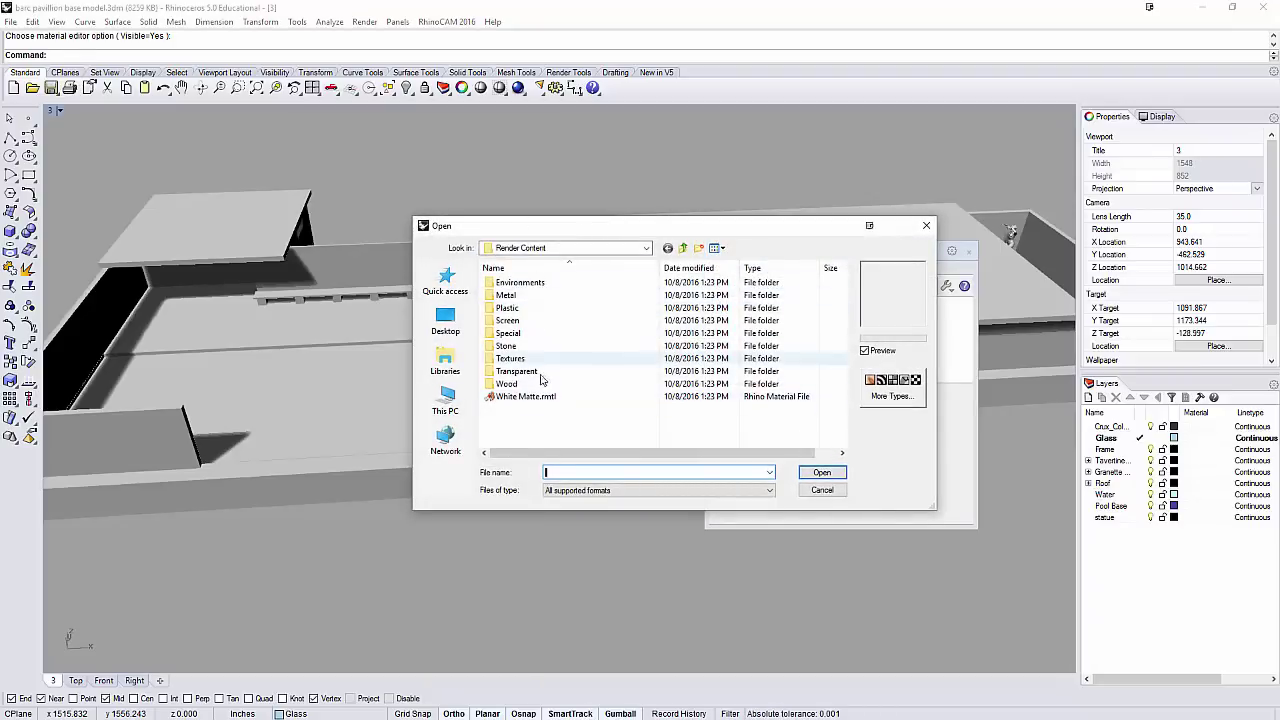
click(893, 395)
click(518, 282)
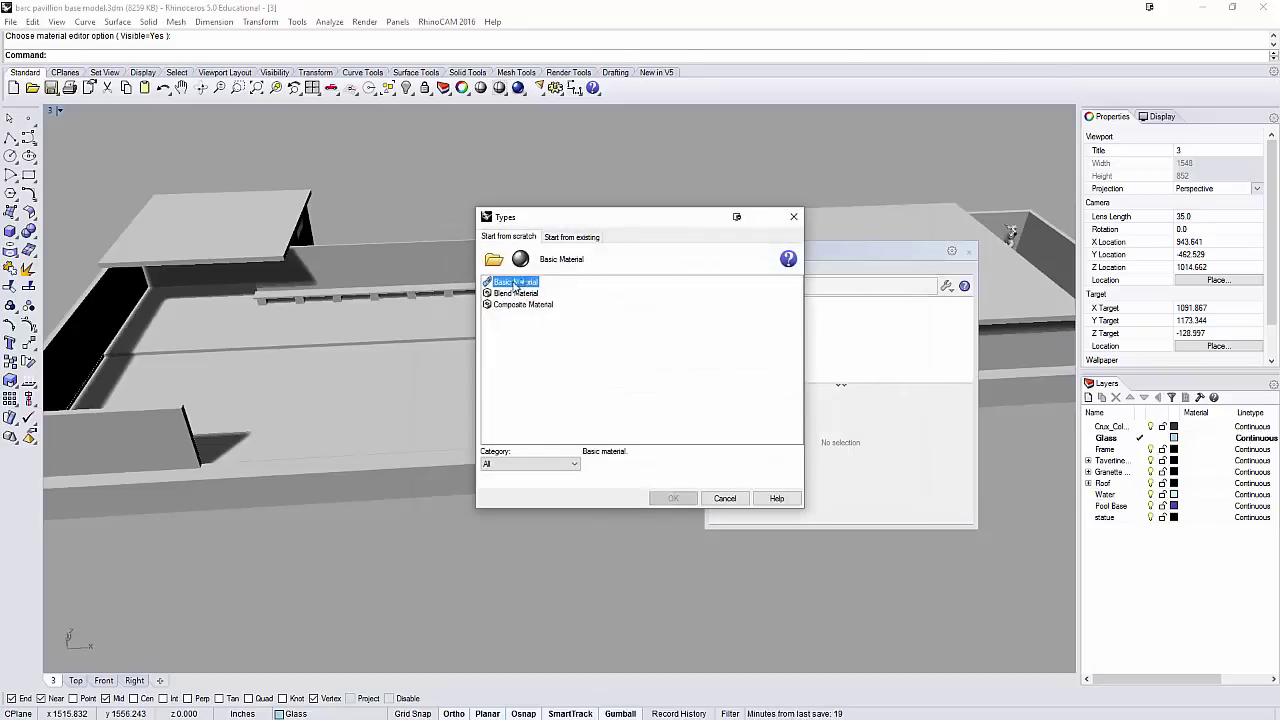
click(684, 500)
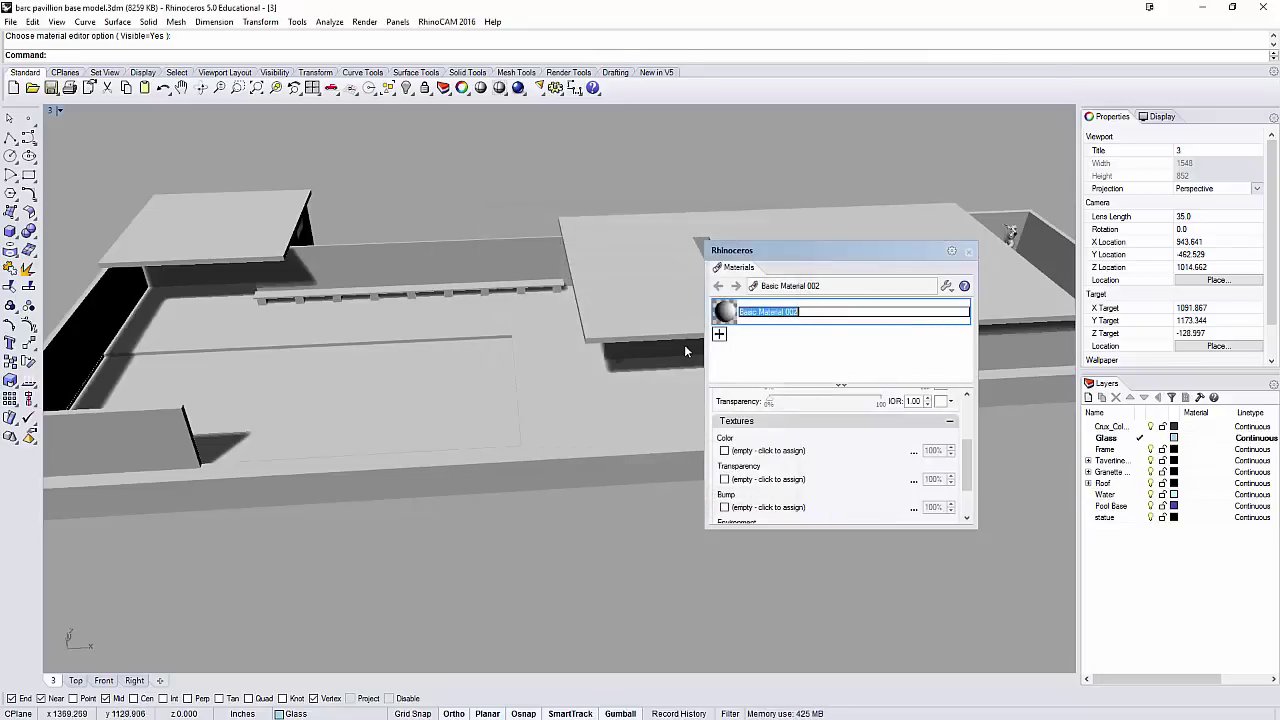
text(Checker)
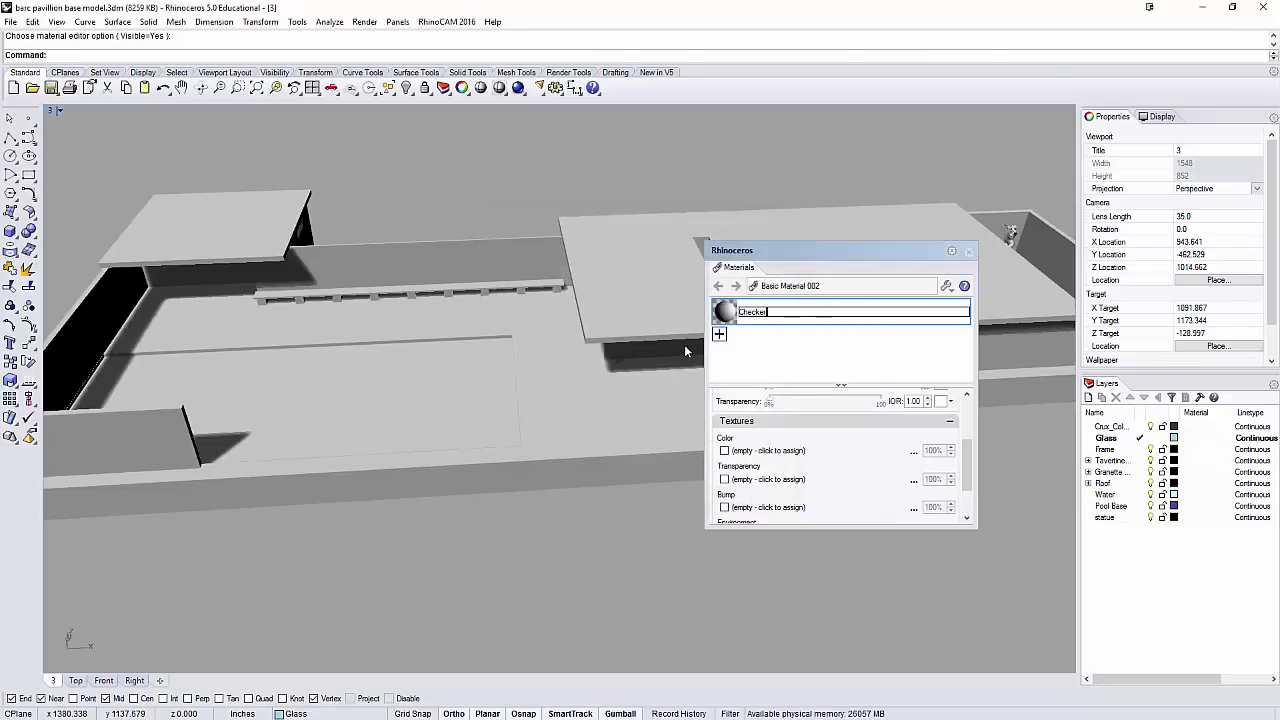
key(Return)
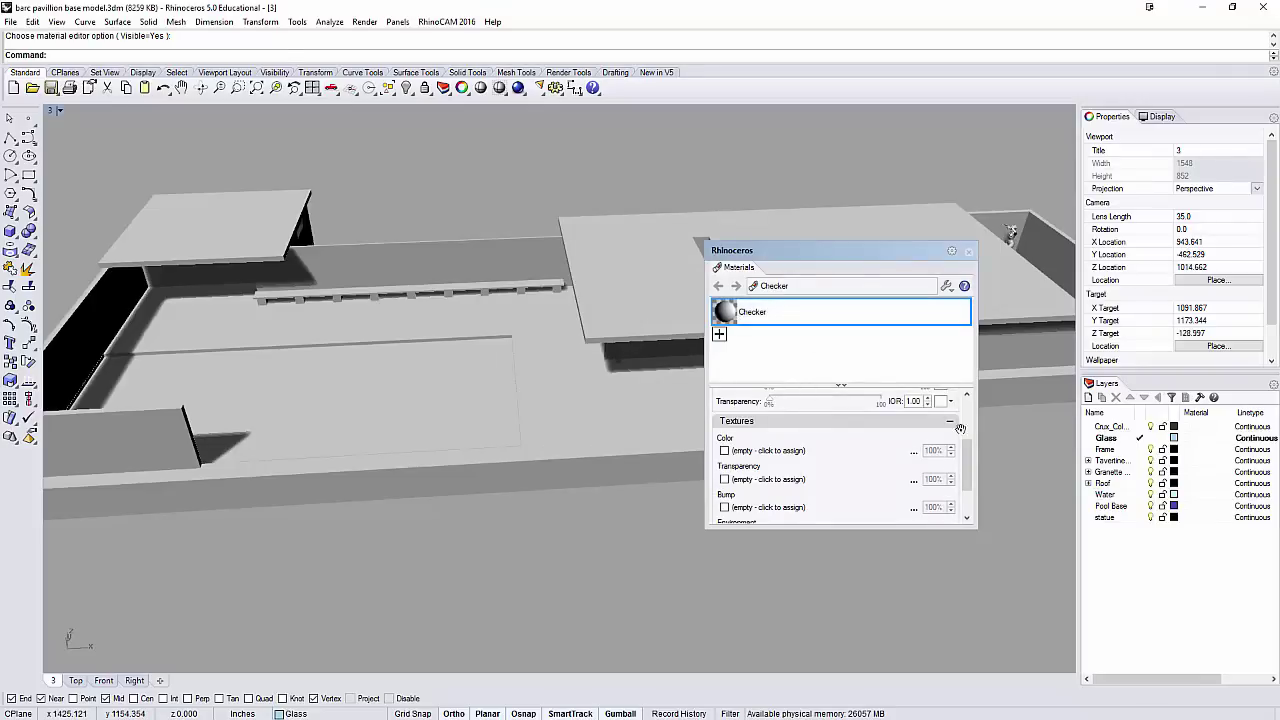
Step: Assign BWChecker.jpg from the BarcelonaPavilion folder as the Checker material's color texture
drag(969, 462, 976, 418)
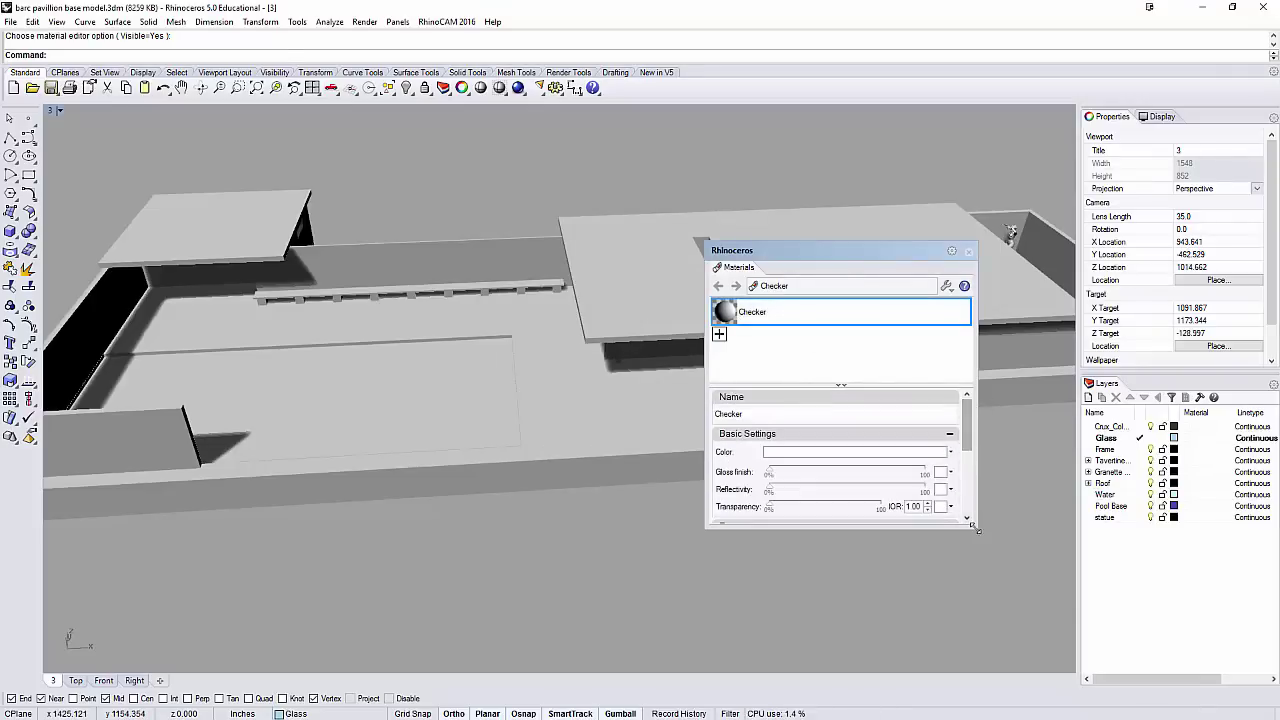
drag(973, 528, 988, 638)
scroll(973, 443, down, 2)
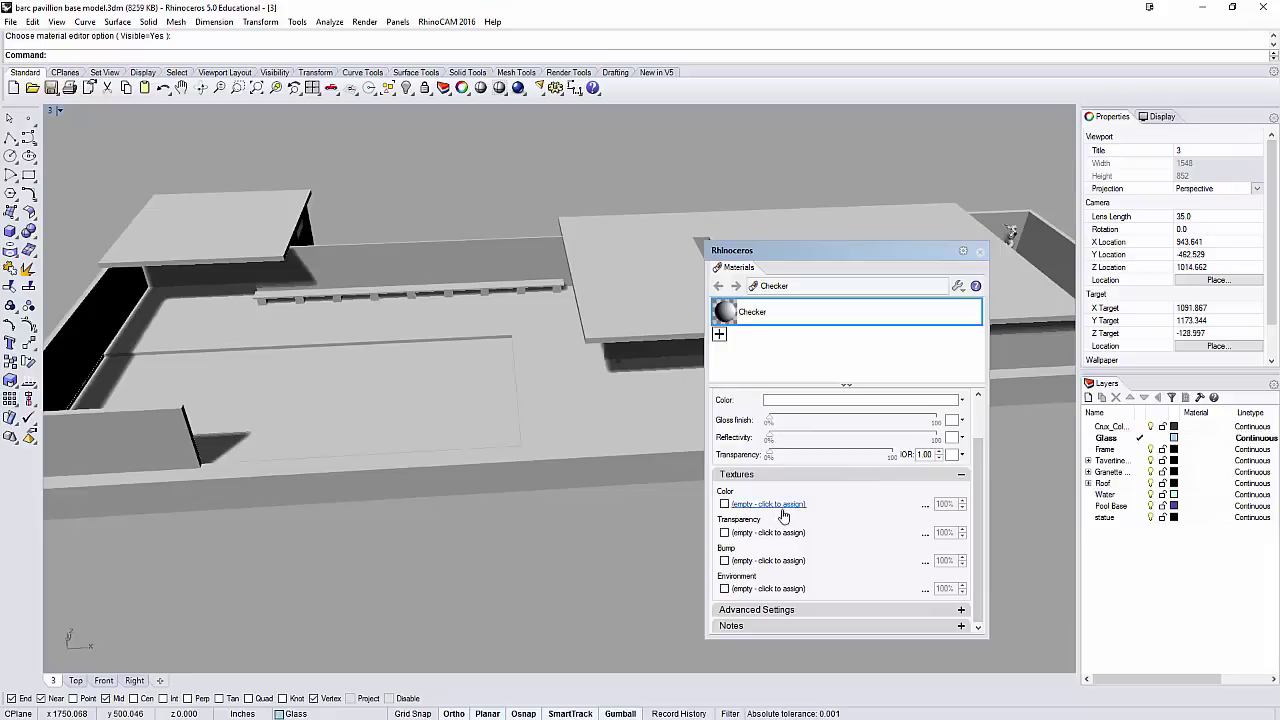
click(760, 506)
click(522, 358)
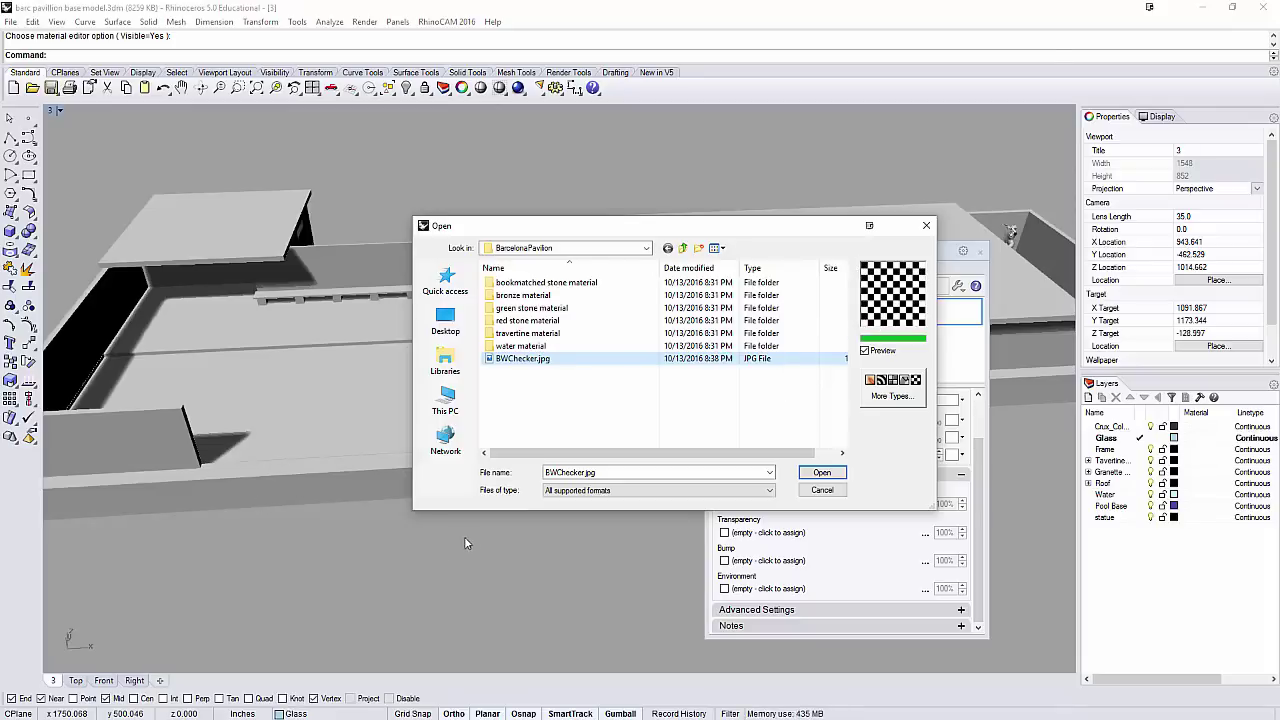
click(821, 472)
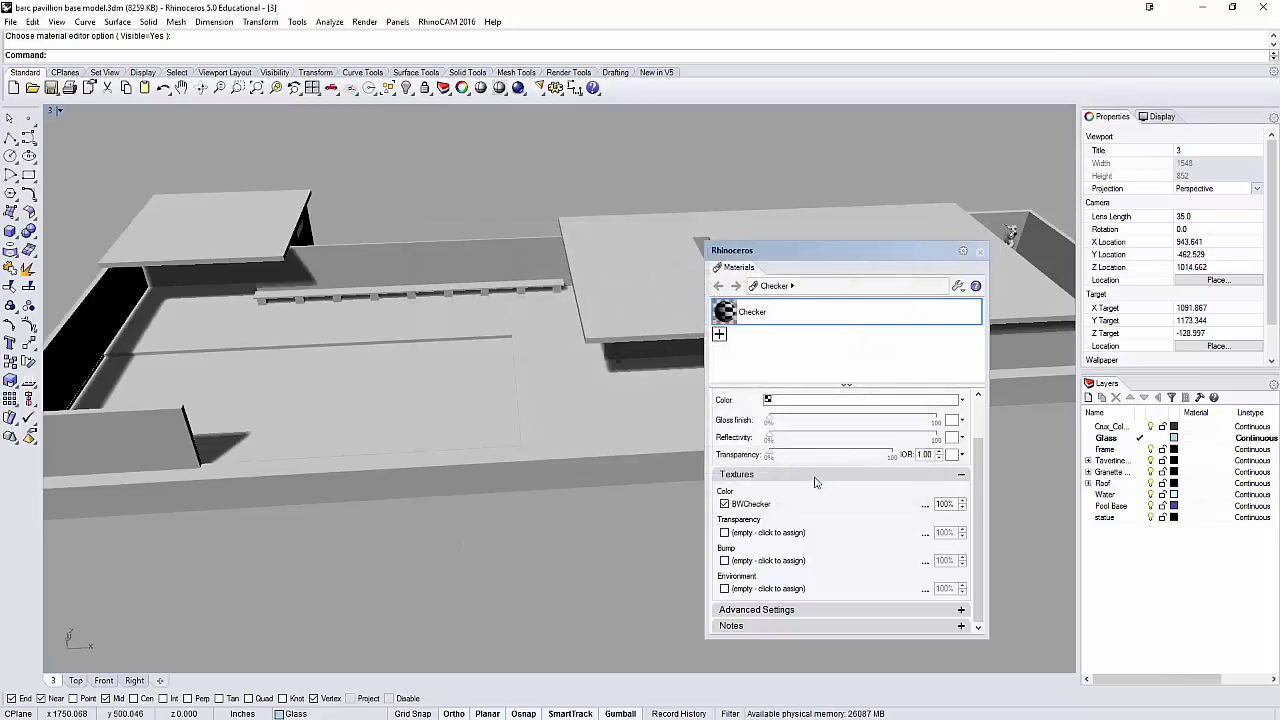
Step: Assign the Checker material to the pavilion's base polysurface
click(591, 447)
right_drag(591, 441, 603, 431)
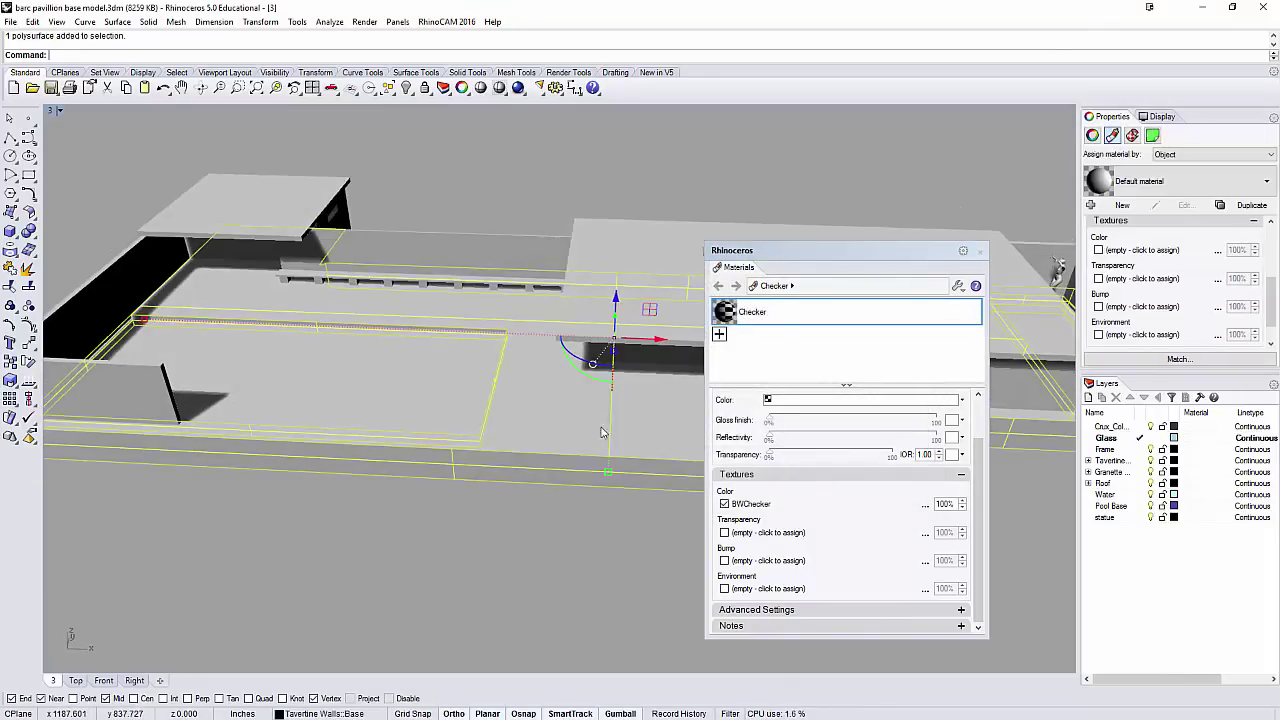
right_click(782, 308)
click(835, 315)
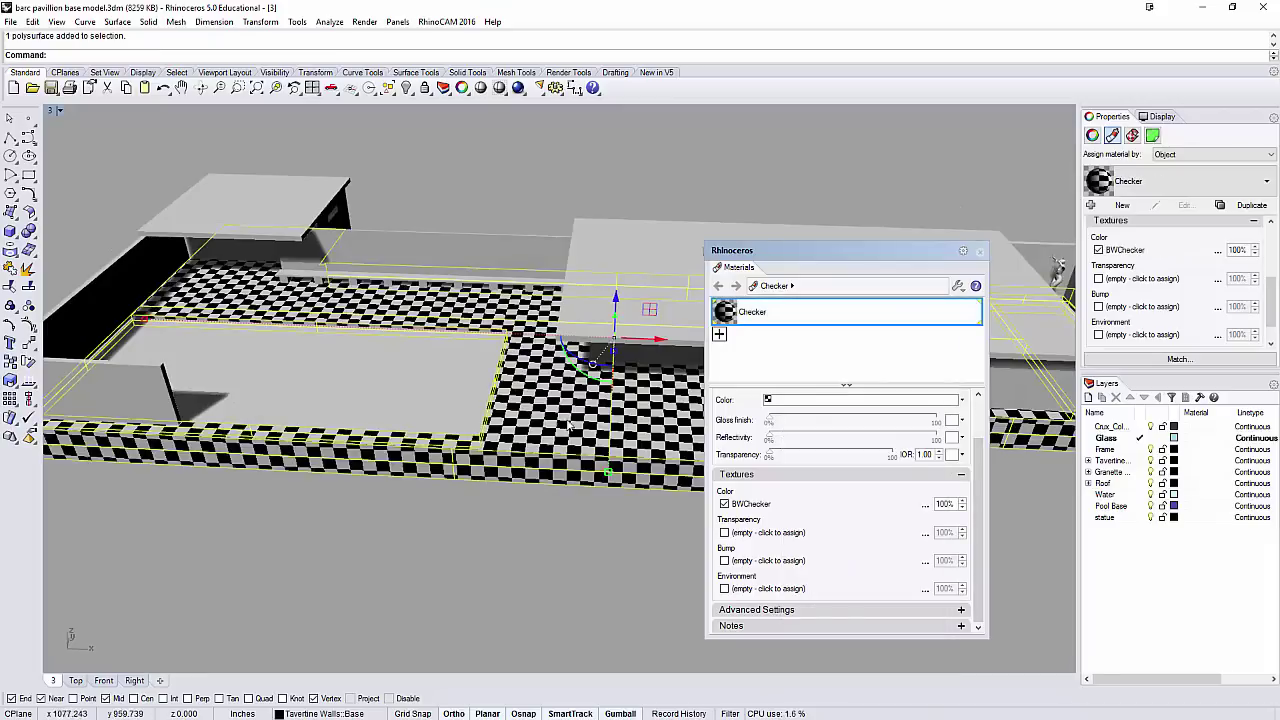
Step: Deselect the base and set the perspective viewport to Rendered display mode
click(540, 179)
middle_click(540, 179)
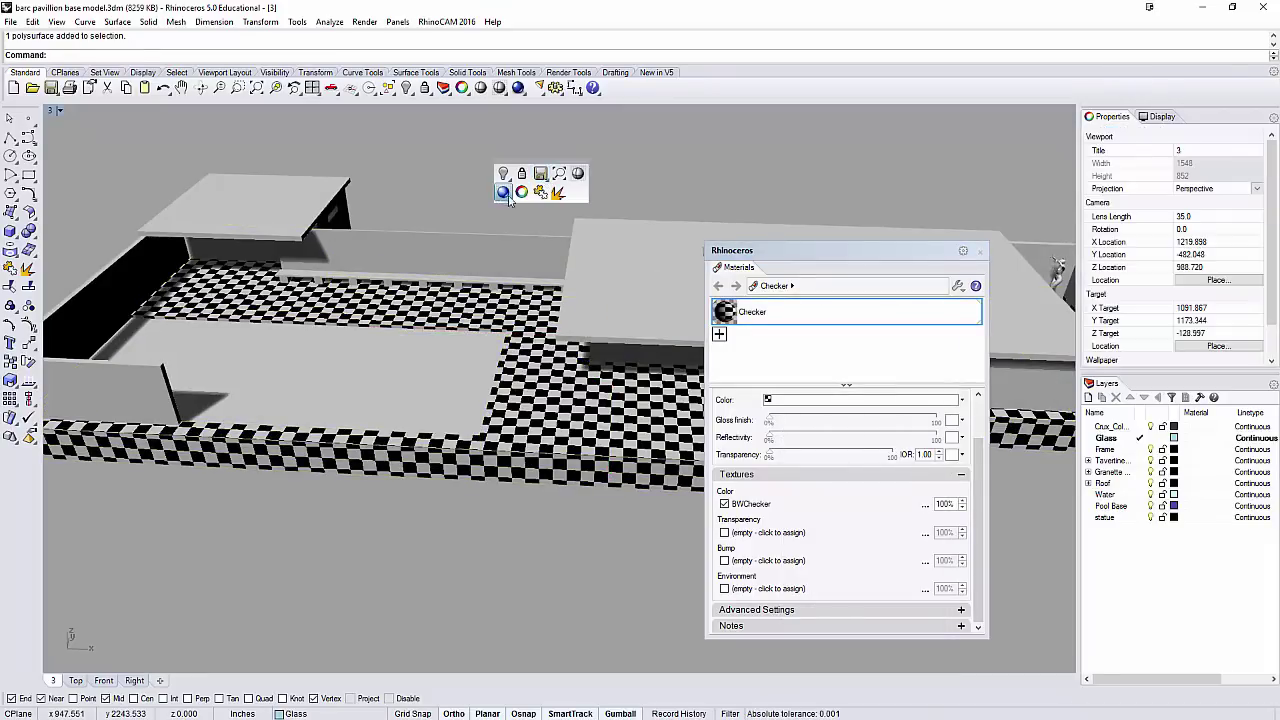
click(503, 193)
right_drag(540, 260, 528, 480)
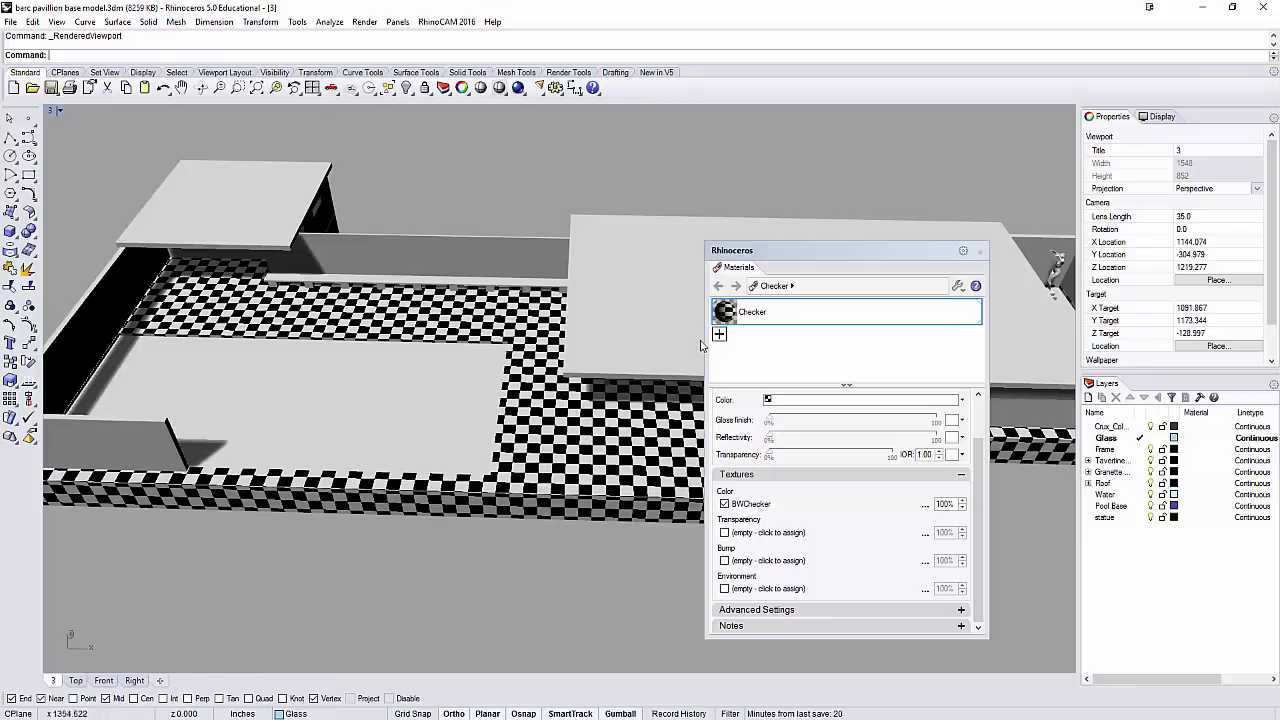
Step: Close the materials window and delete the existing texture mapping from the pavilion base
click(980, 251)
click(654, 456)
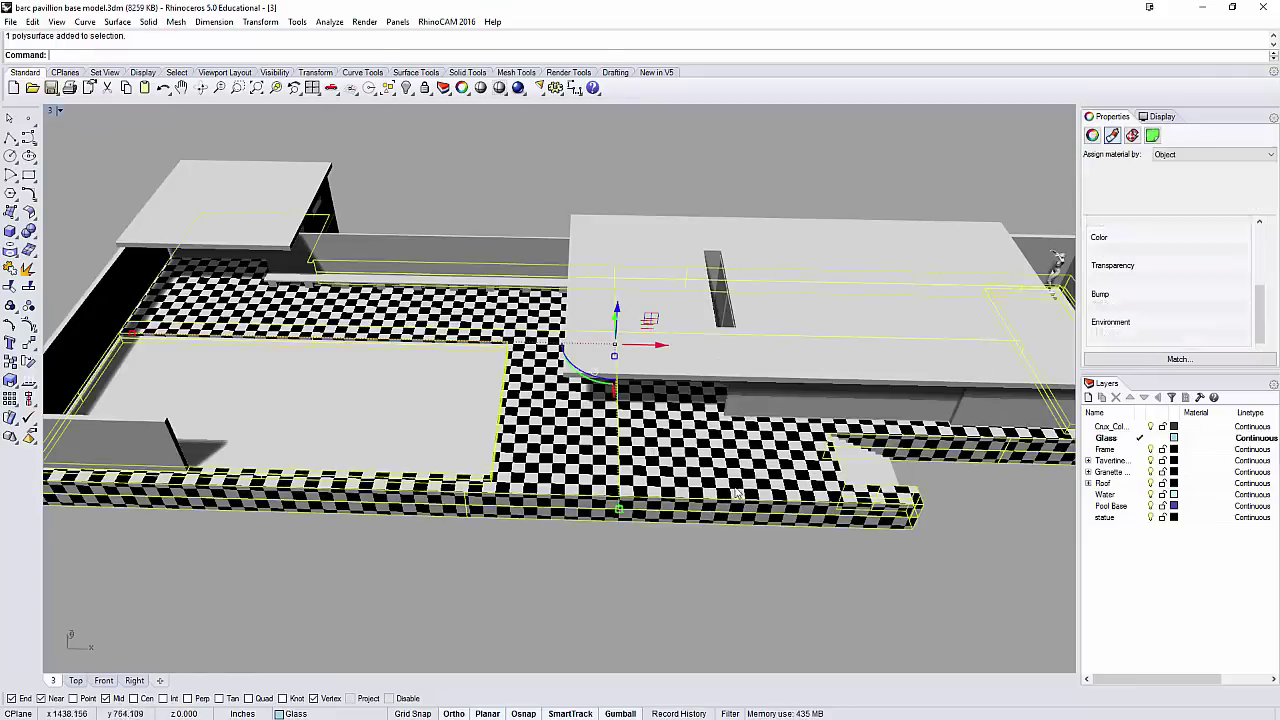
click(1131, 135)
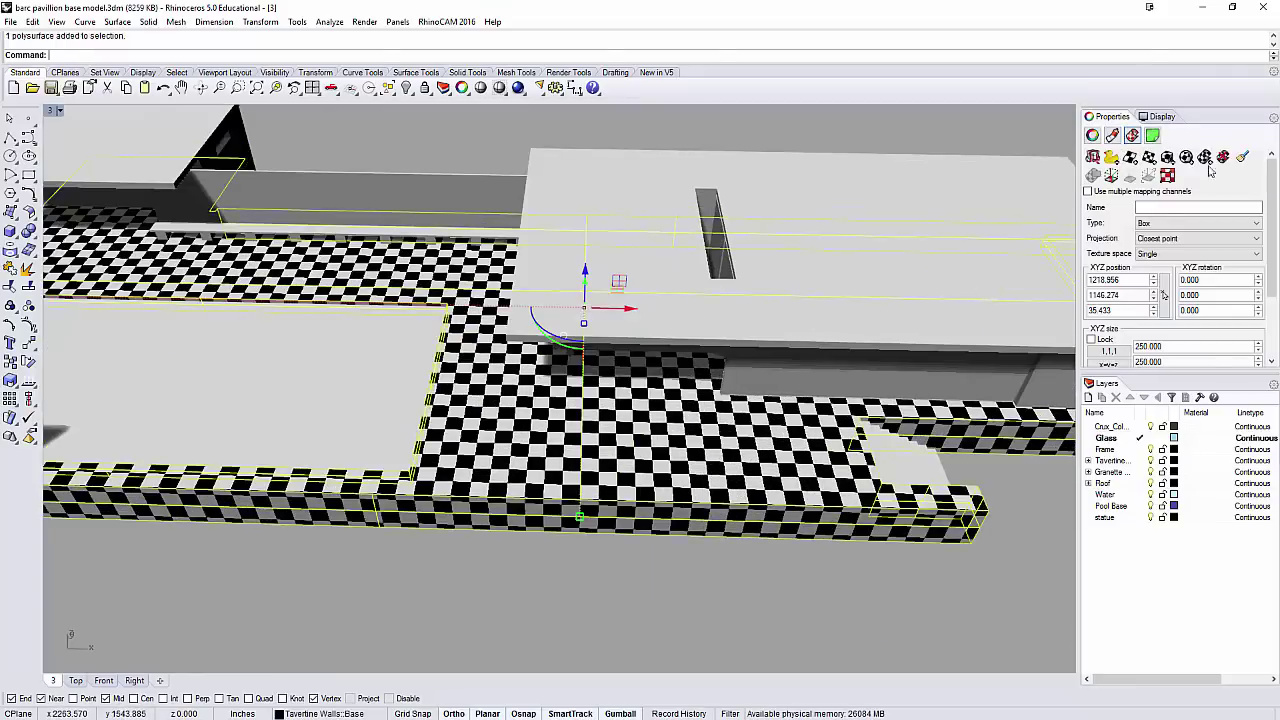
click(1225, 158)
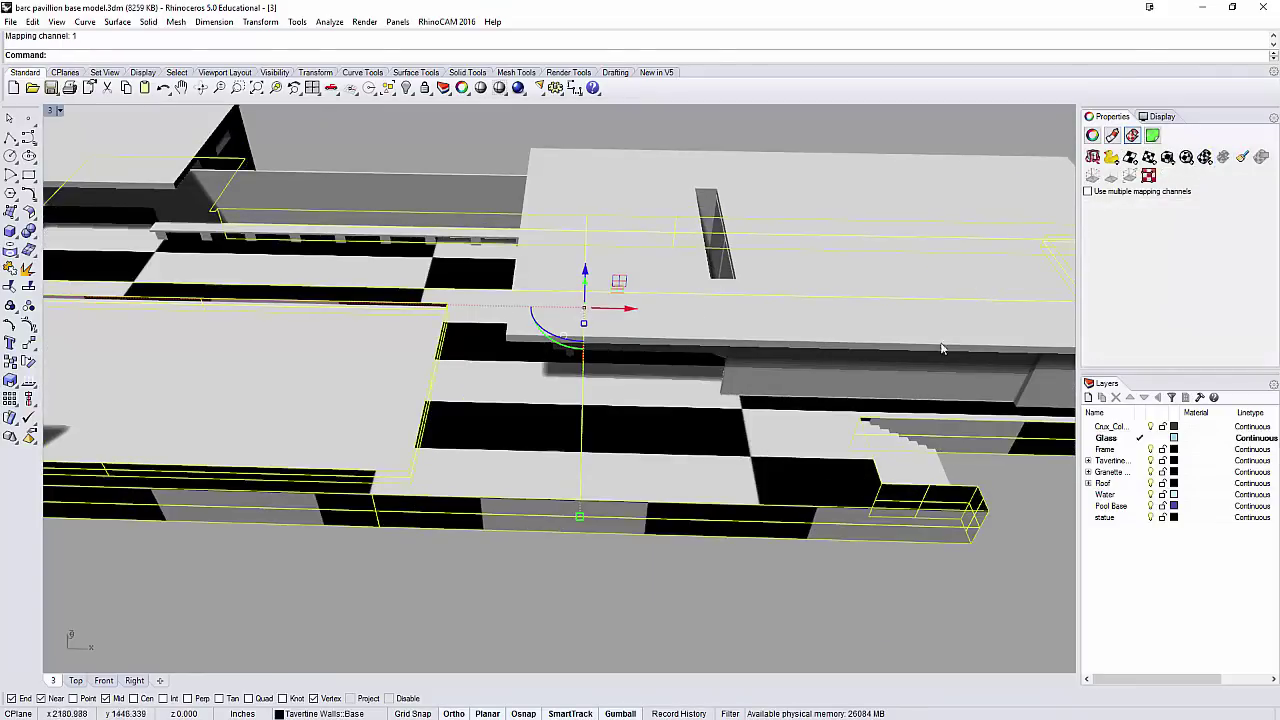
Step: Apply capped box mapping to the pavilion base using its bounding box in the World coordinate system
right_drag(608, 557, 459, 547)
click(541, 538)
scroll(541, 538, down, 5)
click(563, 480)
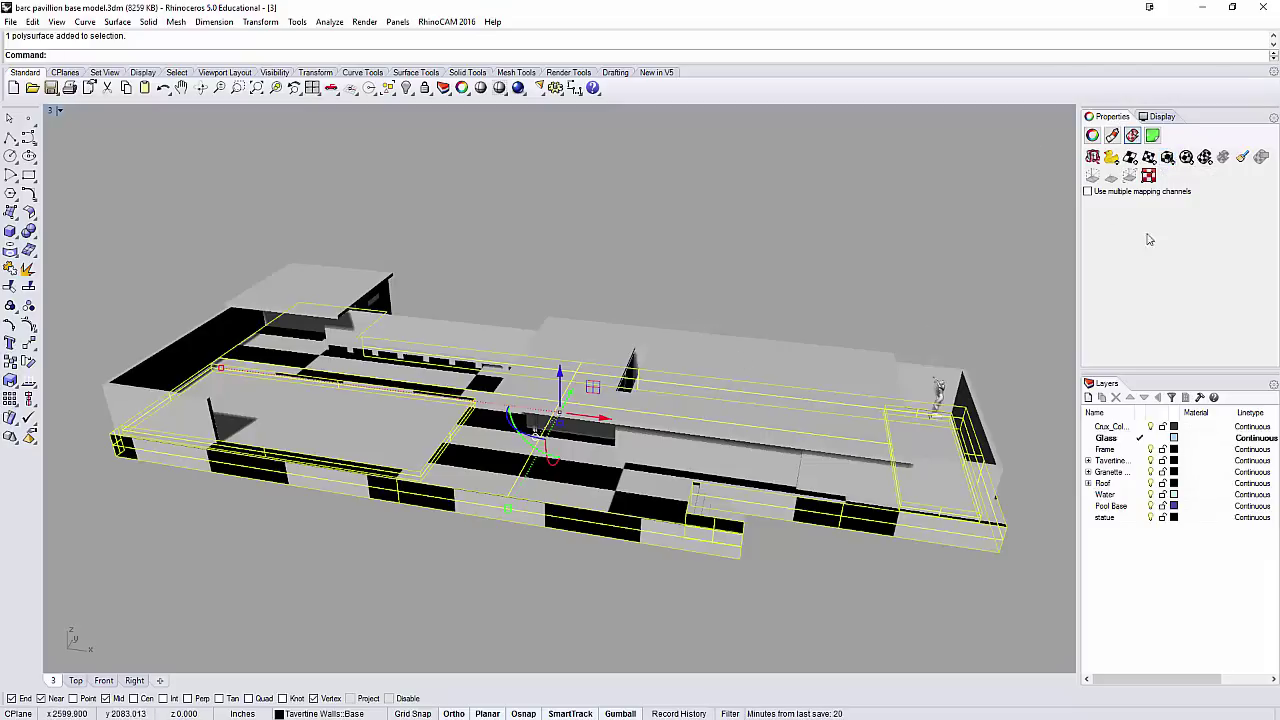
click(1167, 159)
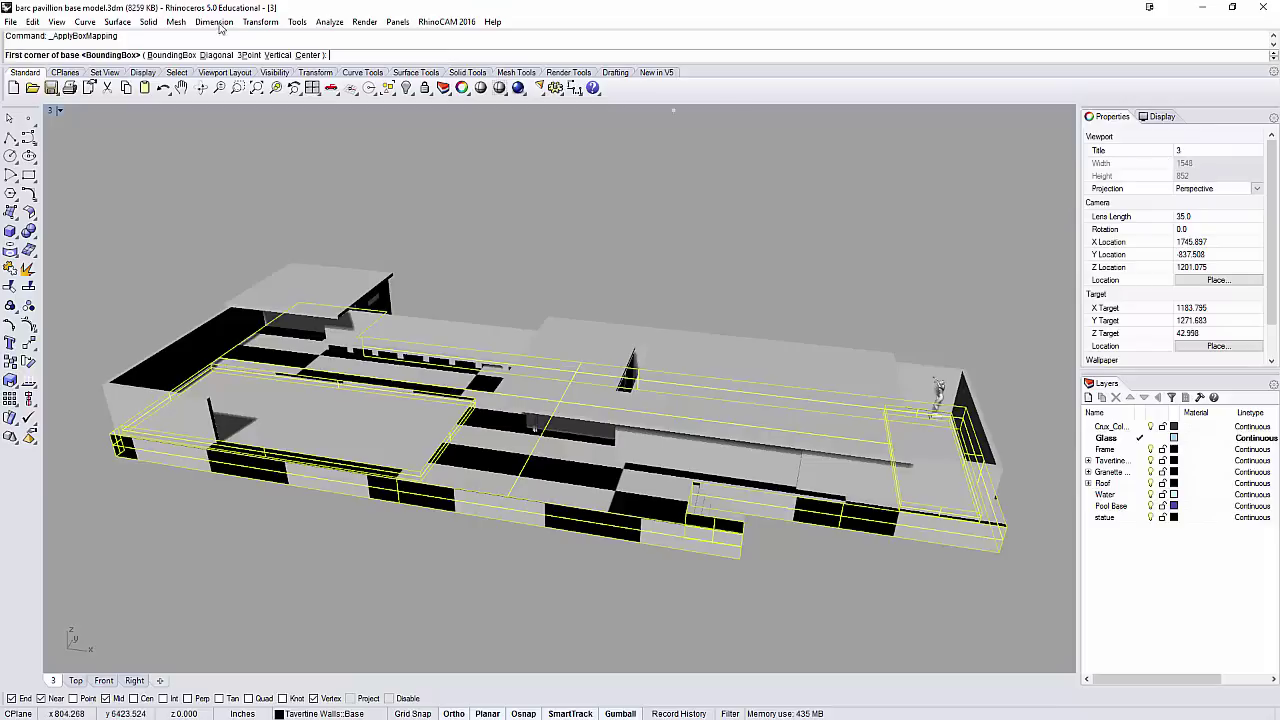
click(172, 55)
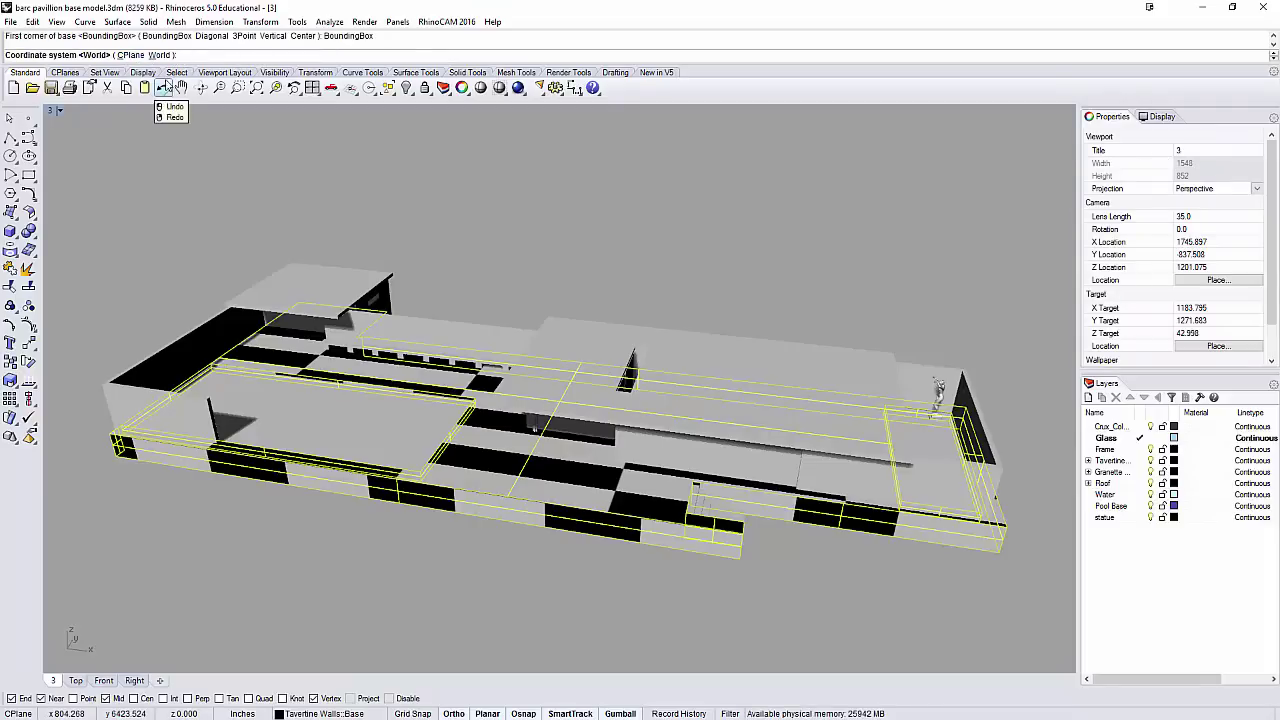
key(Return)
click(75, 59)
right_drag(468, 470, 523, 457)
scroll(523, 457, up, 2)
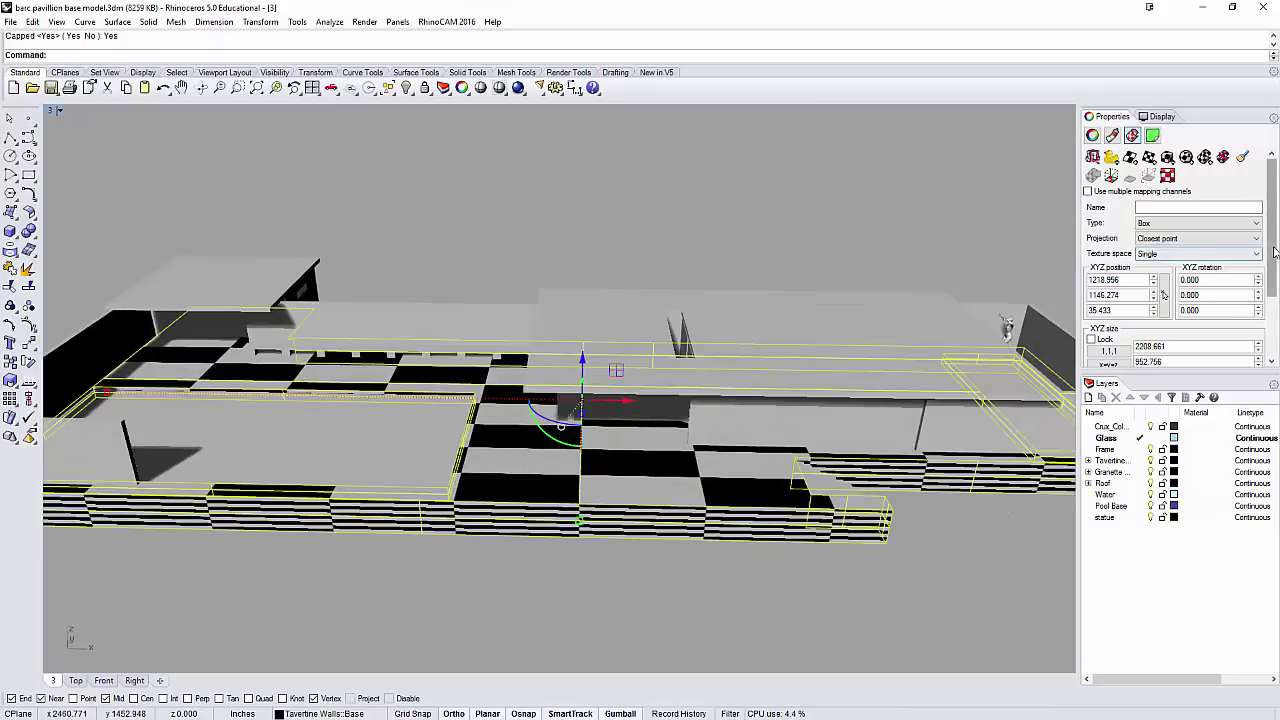
Step: Set the base's box mapping XYZ size to 250 in all three directions
drag(1271, 272, 1271, 299)
right_drag(448, 392, 497, 450)
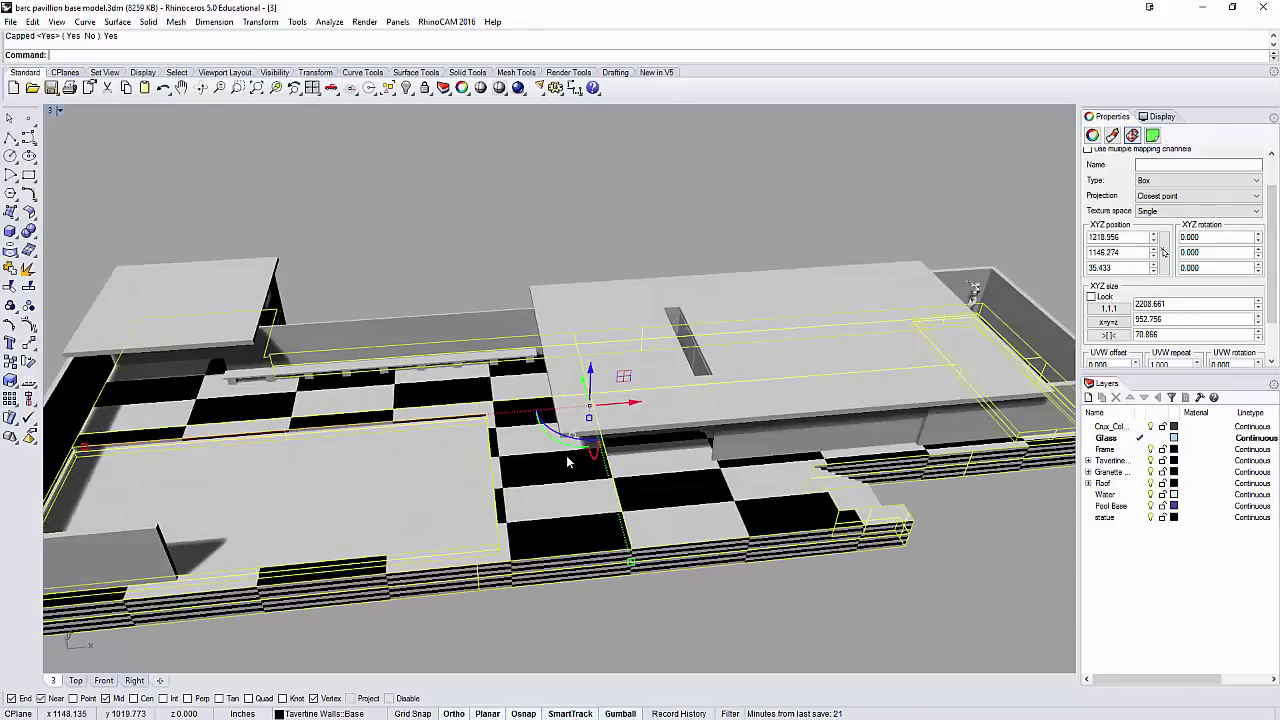
shift+right_drag(573, 445, 546, 427)
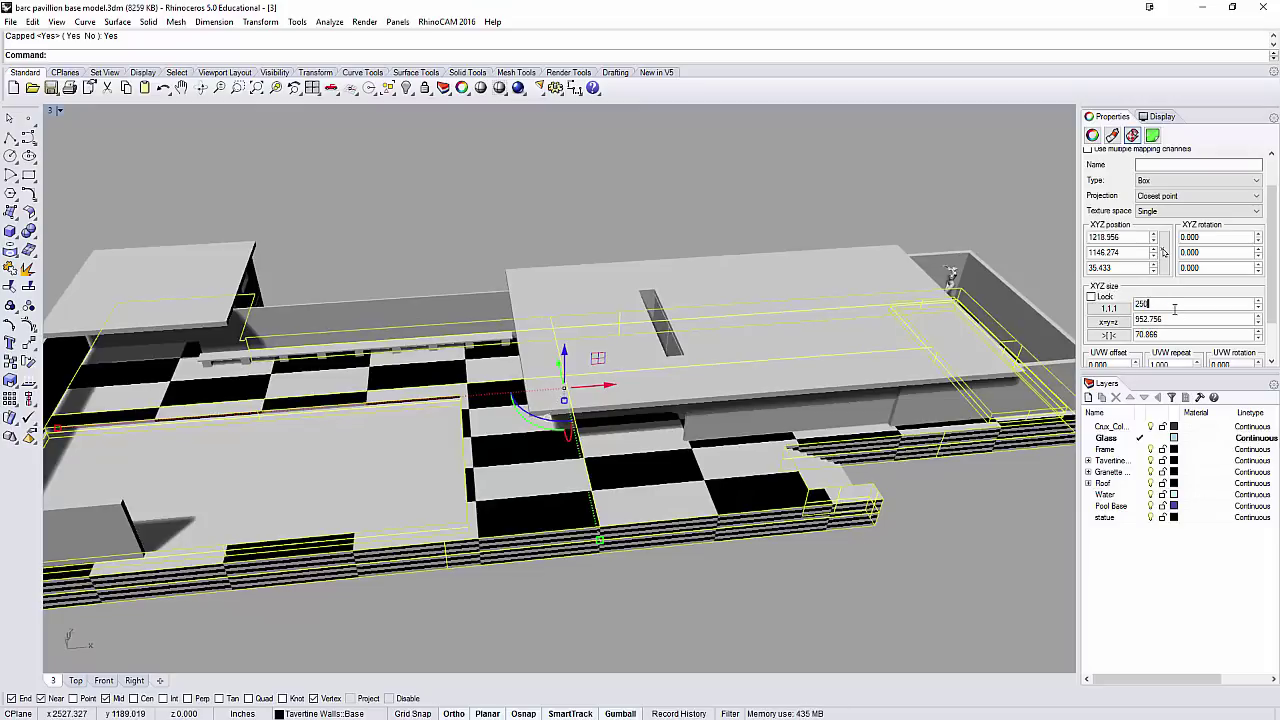
key(Tab)
text(250)
key(Tab)
text(250)
key(Tab)
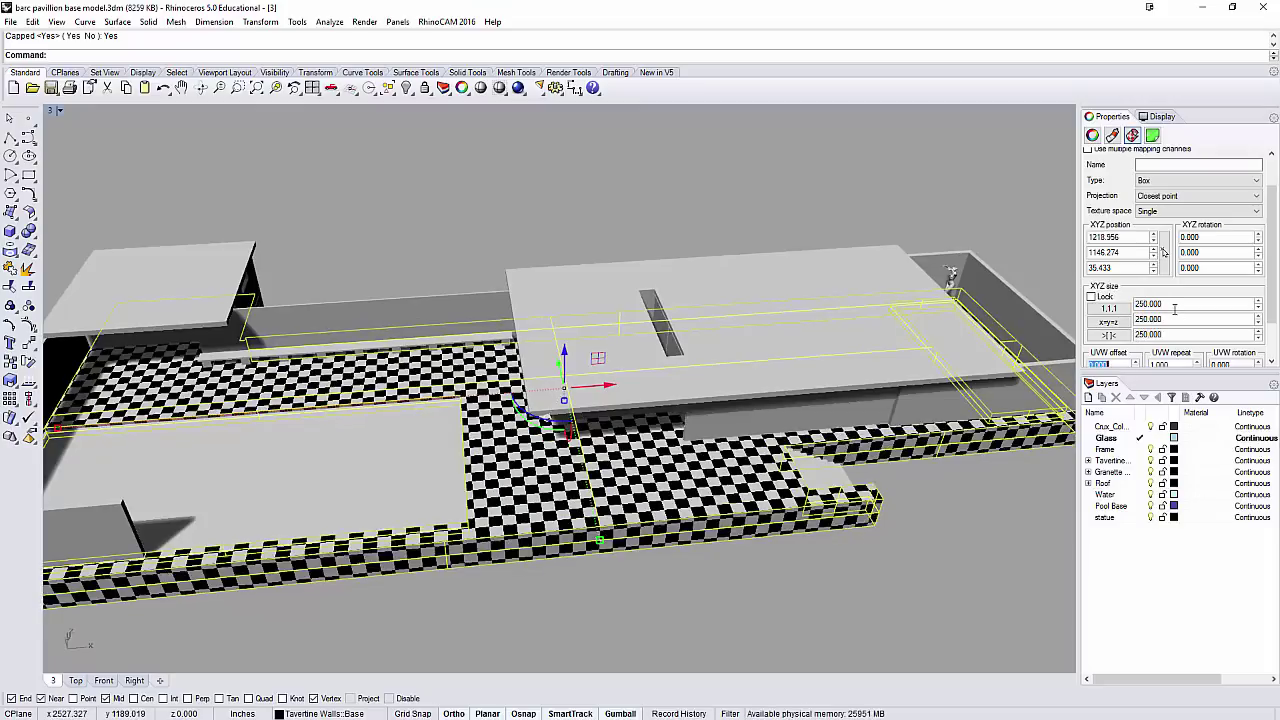
Step: Examine the checker pattern's scale and alignment across the floor and side faces of the pavilion base
scroll(582, 489, up, 3)
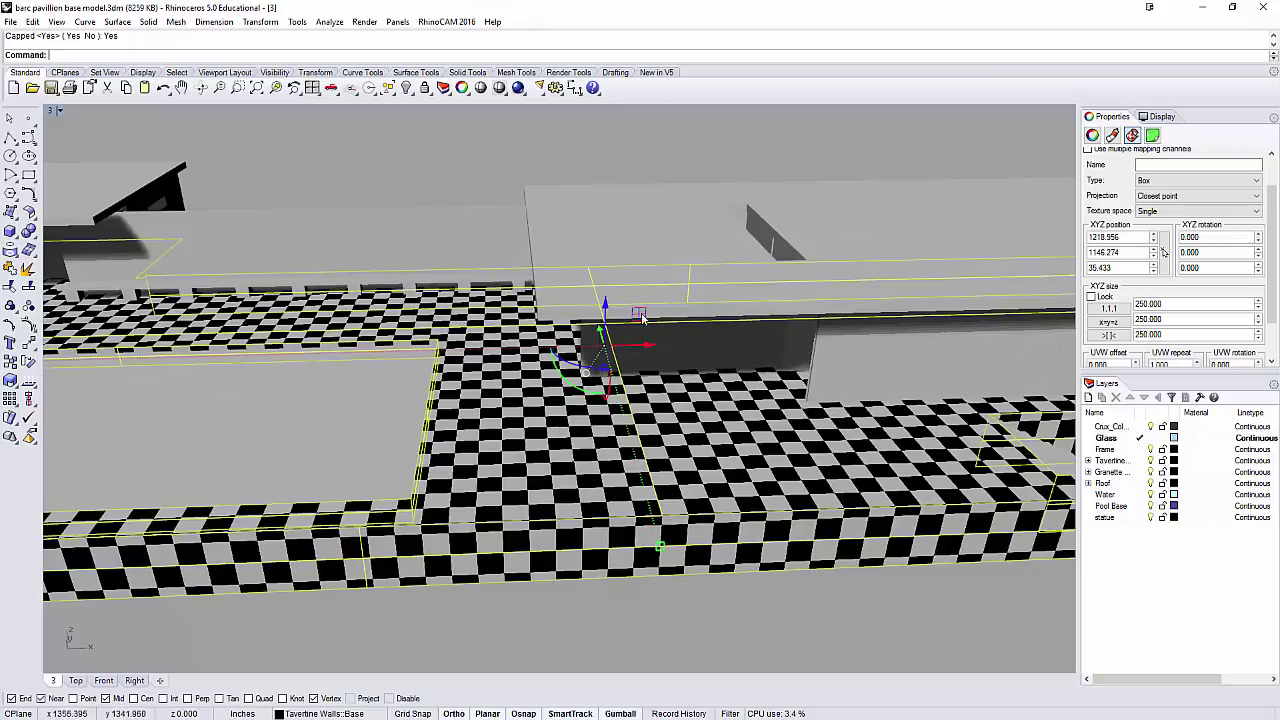
scroll(574, 420, up, 3)
scroll(507, 457, up, 2)
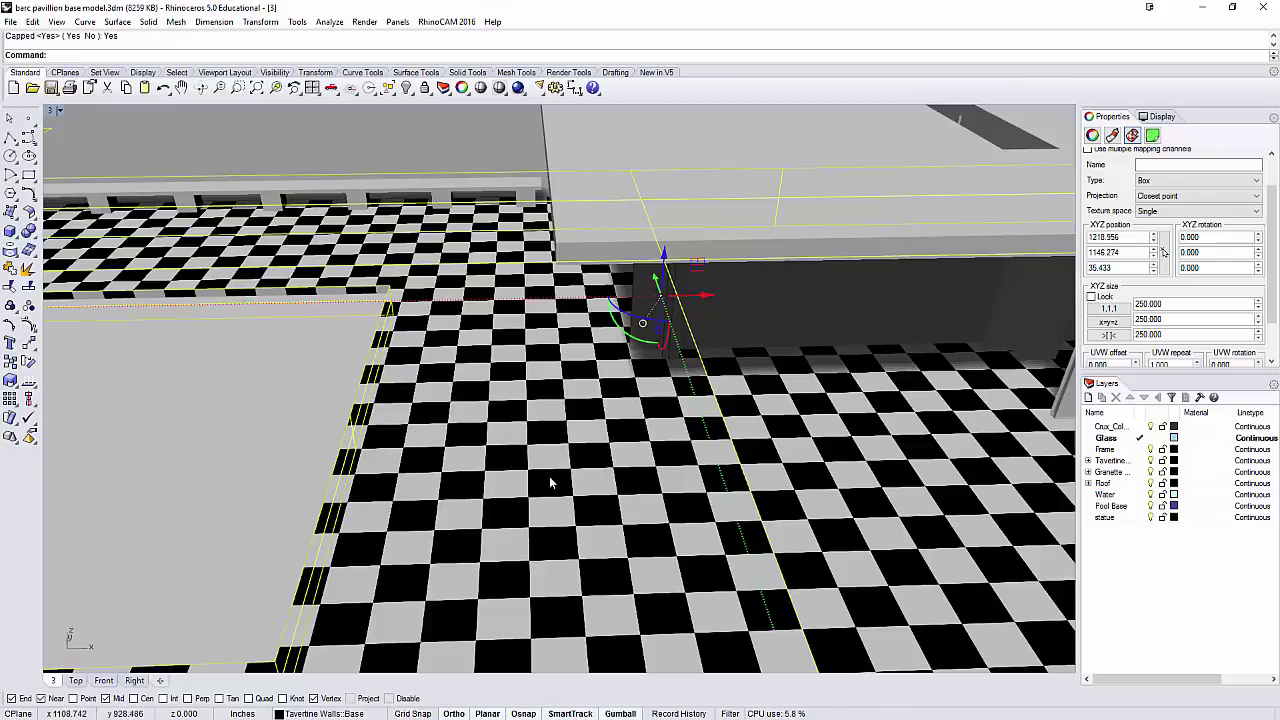
right_drag(525, 415, 575, 390)
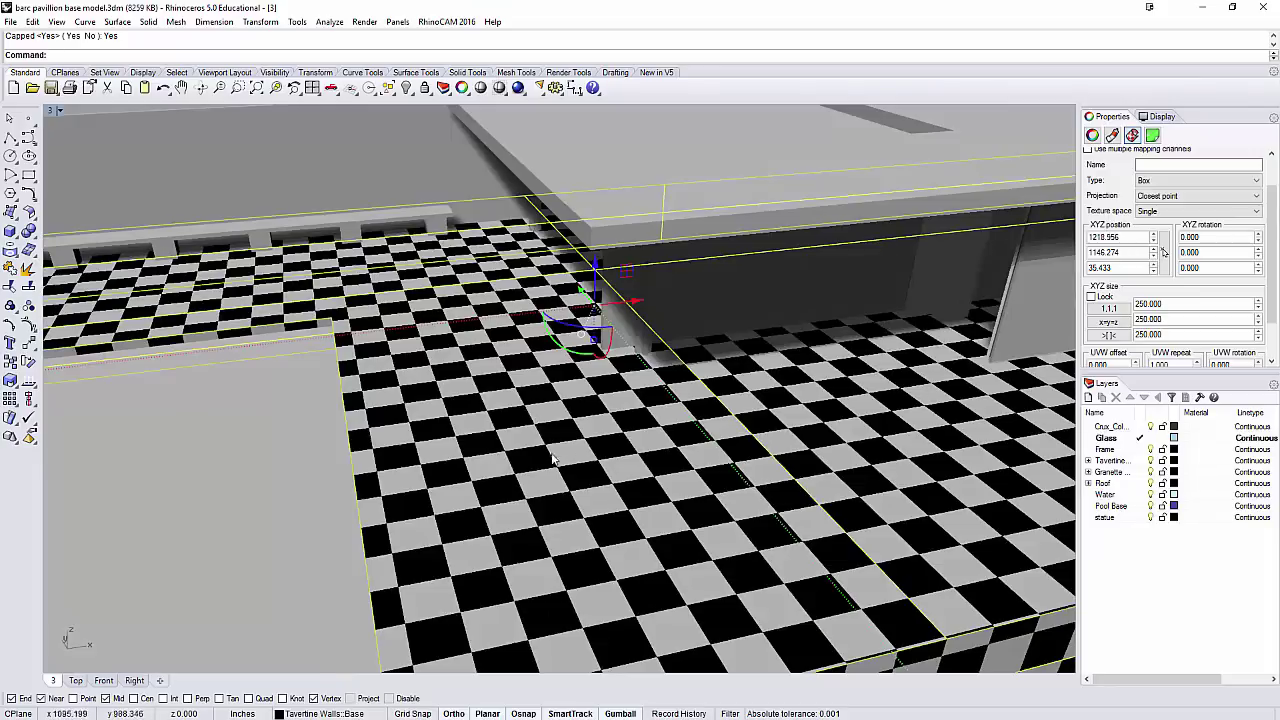
right_drag(552, 457, 634, 391)
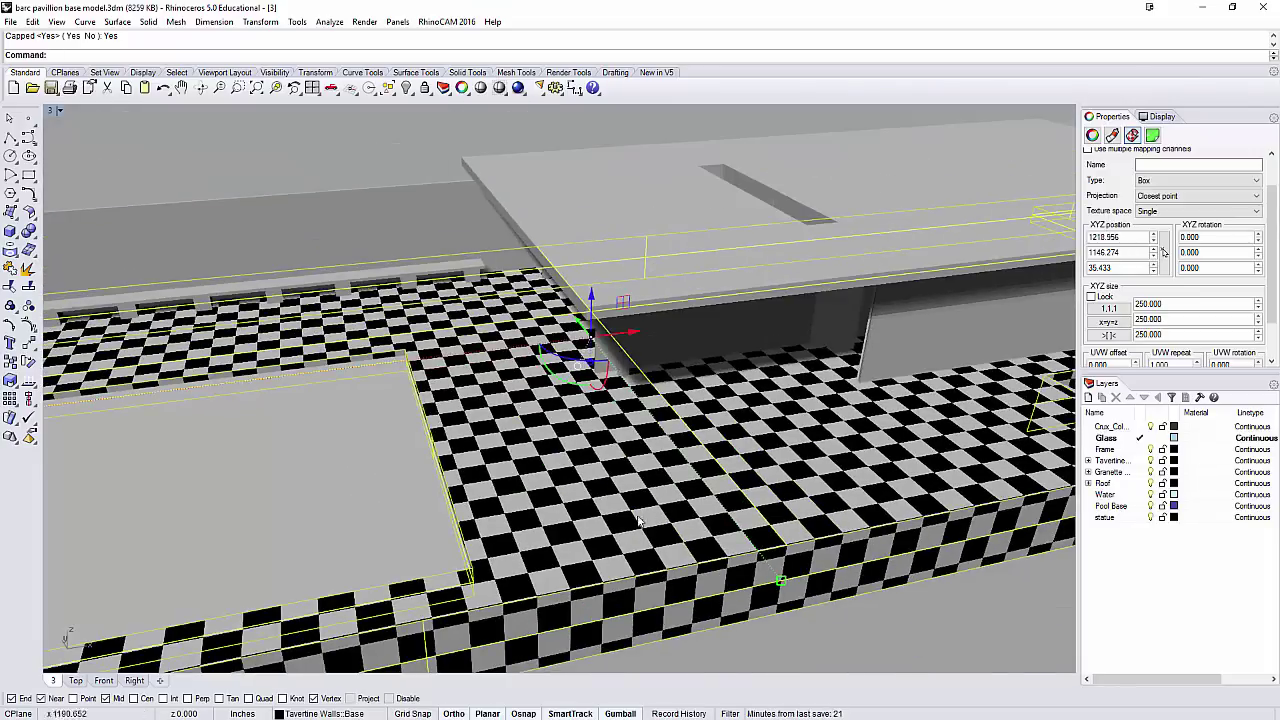
right_drag(637, 546, 667, 516)
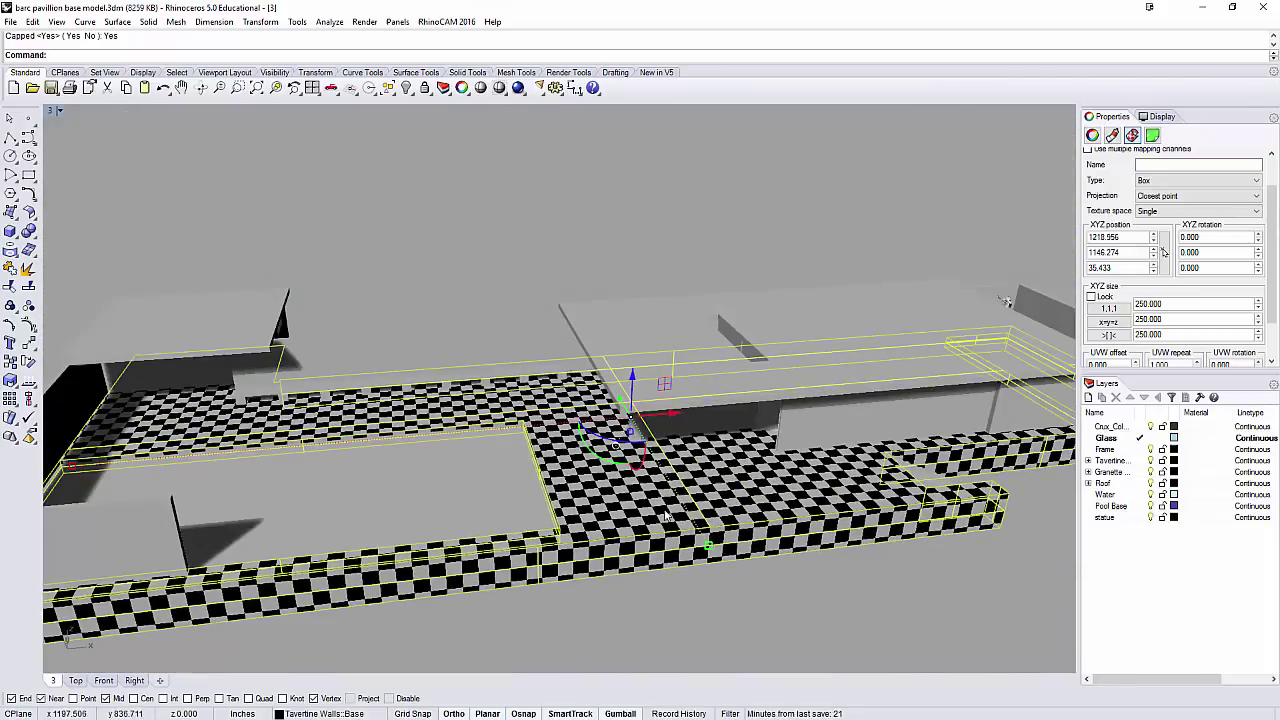
click(469, 290)
right_drag(766, 388, 528, 375)
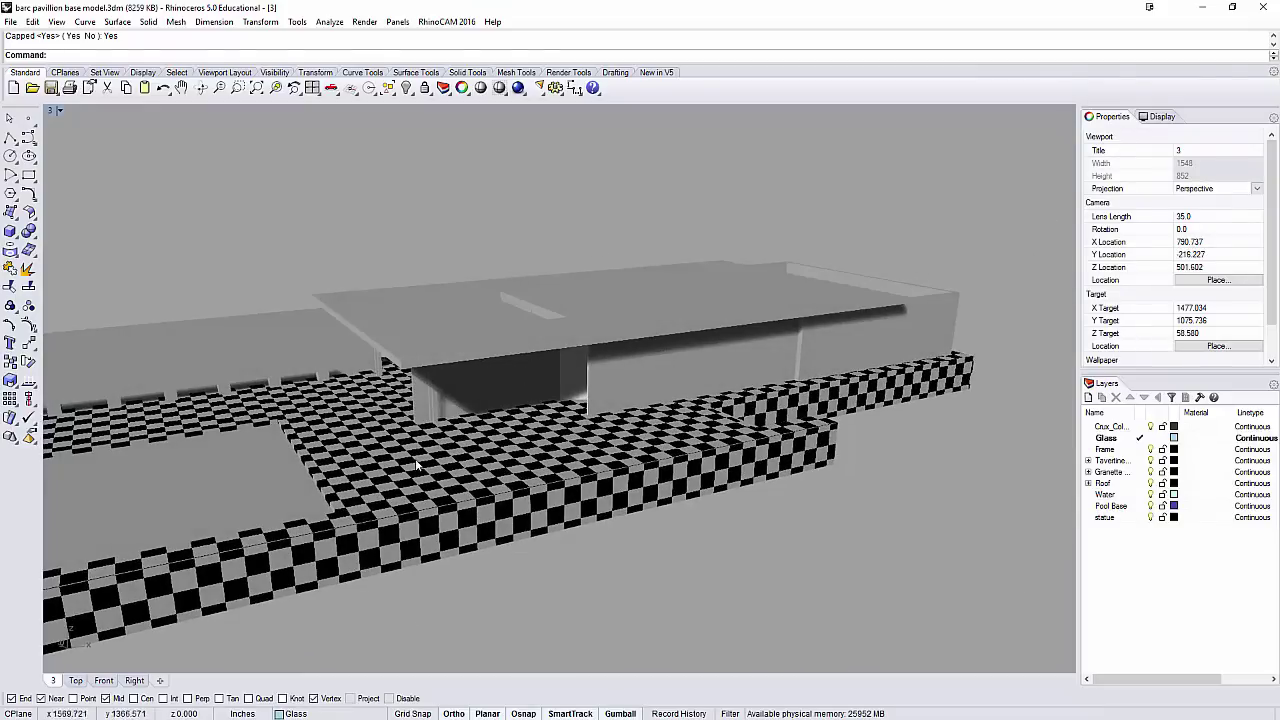
shift+right_drag(362, 416, 532, 418)
right_drag(532, 418, 490, 515)
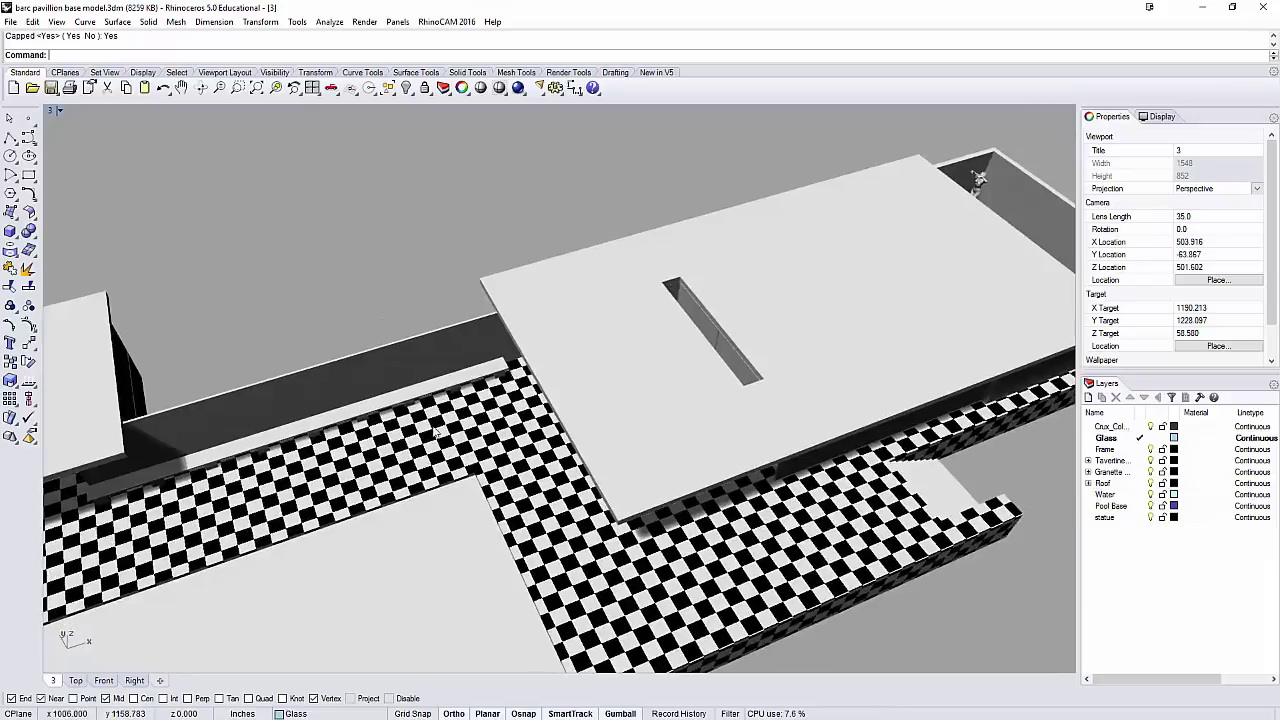
Step: Examine the pavilion base's checker pattern against the surrounding travertine walls and pool from several viewpoints
scroll(407, 428, up, 6)
right_drag(407, 428, 425, 374)
click(388, 288)
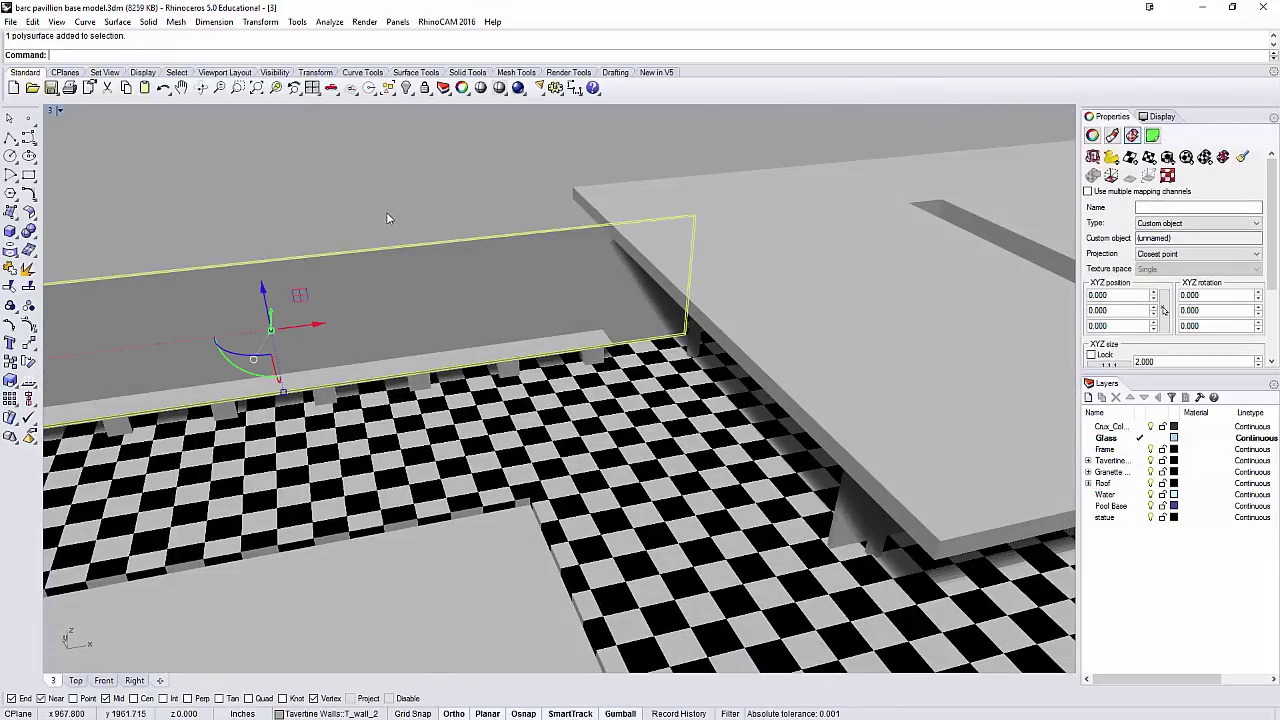
key(Escape)
scroll(388, 288, down, 6)
right_drag(337, 289, 184, 236)
click(184, 236)
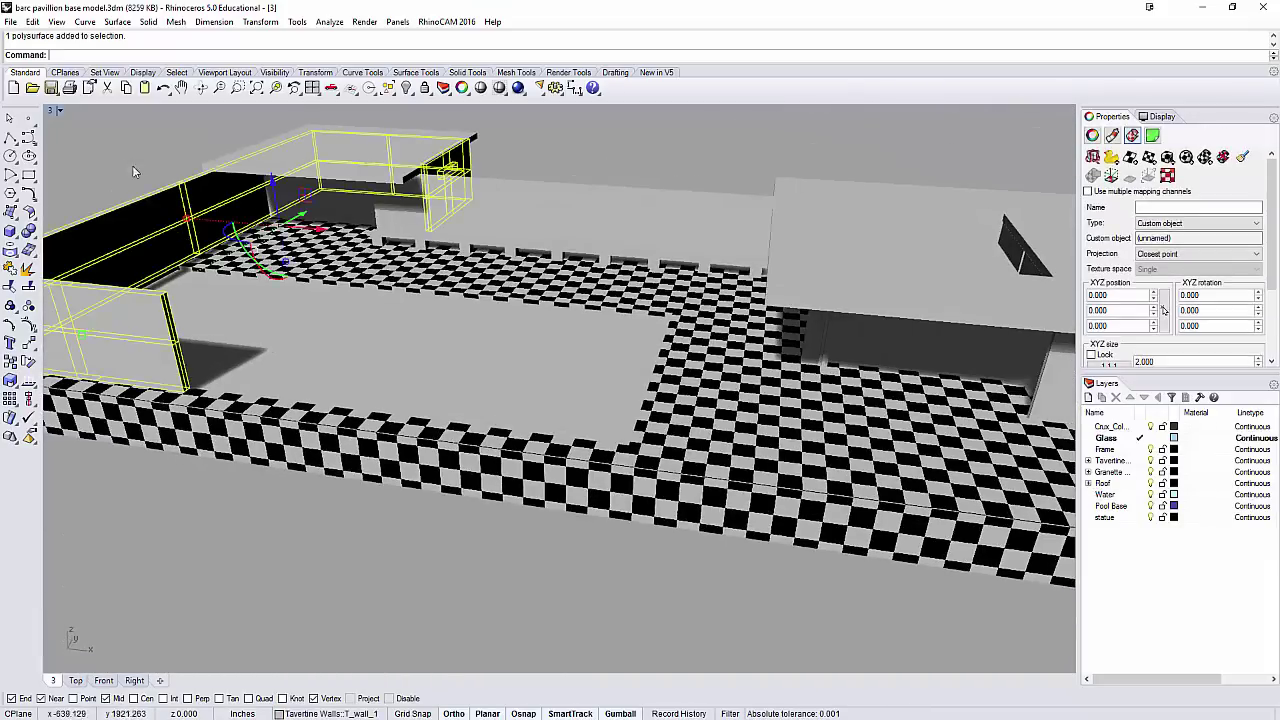
shift+right_drag(299, 246, 377, 270)
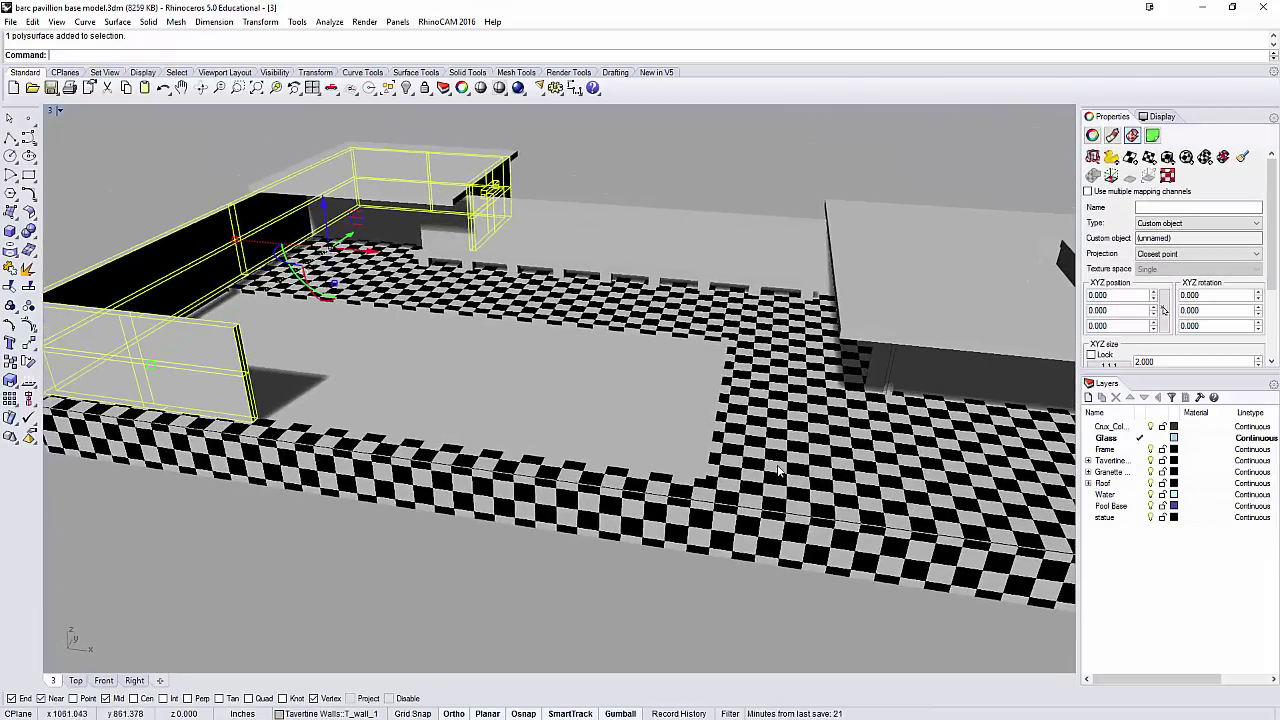
right_drag(800, 466, 656, 304)
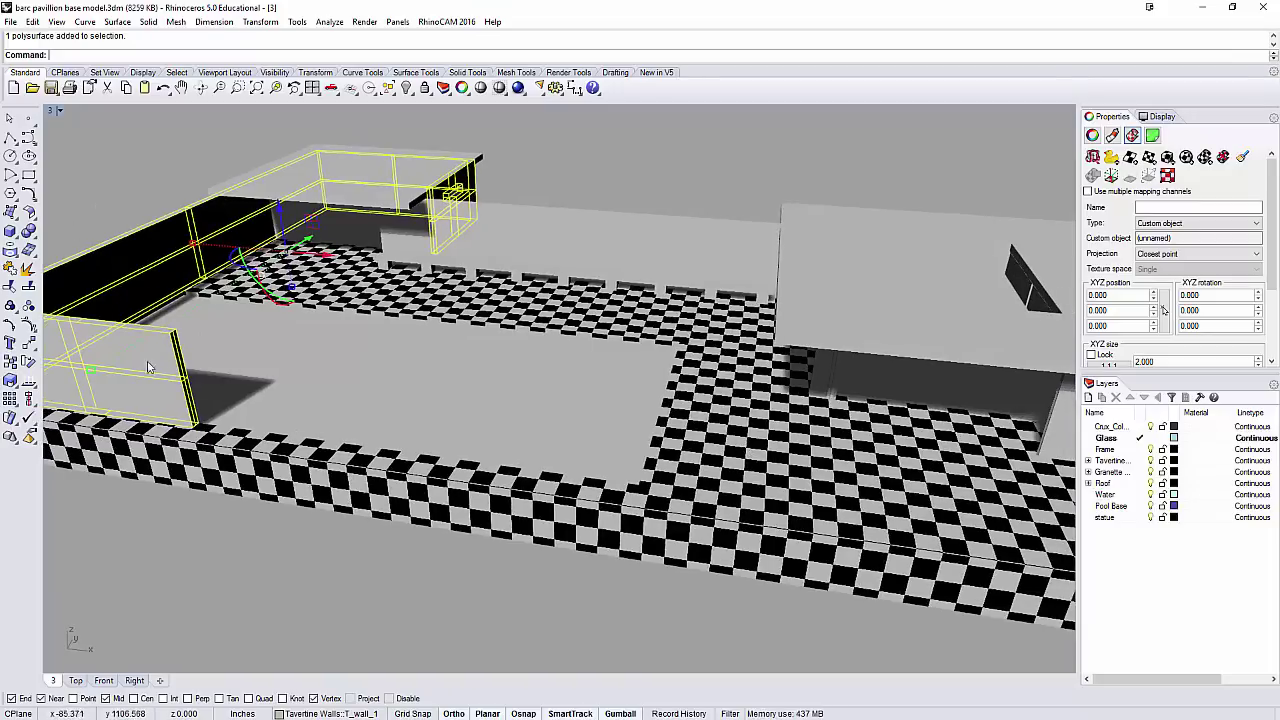
right_drag(758, 480, 690, 465)
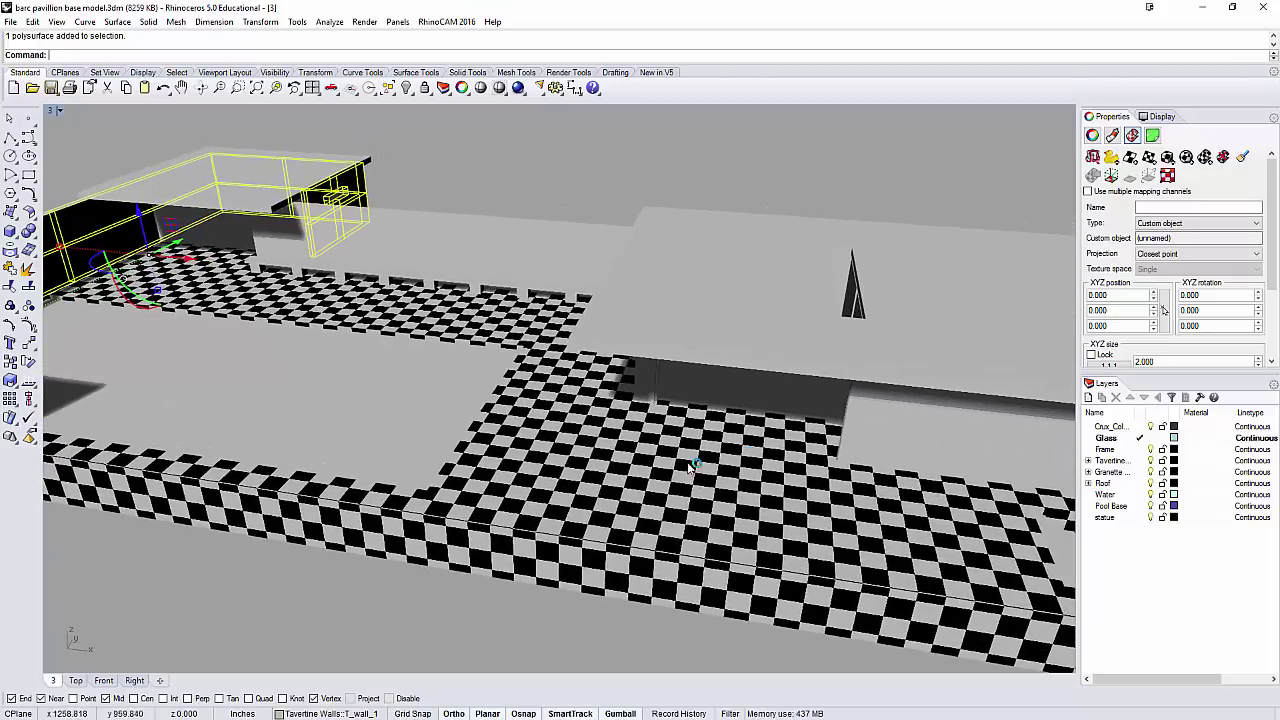
Step: Frame the statue mesh in the walled court beyond the roof with the Zoom Selected option
click(908, 182)
shift+right_drag(908, 182, 772, 376)
click(800, 446)
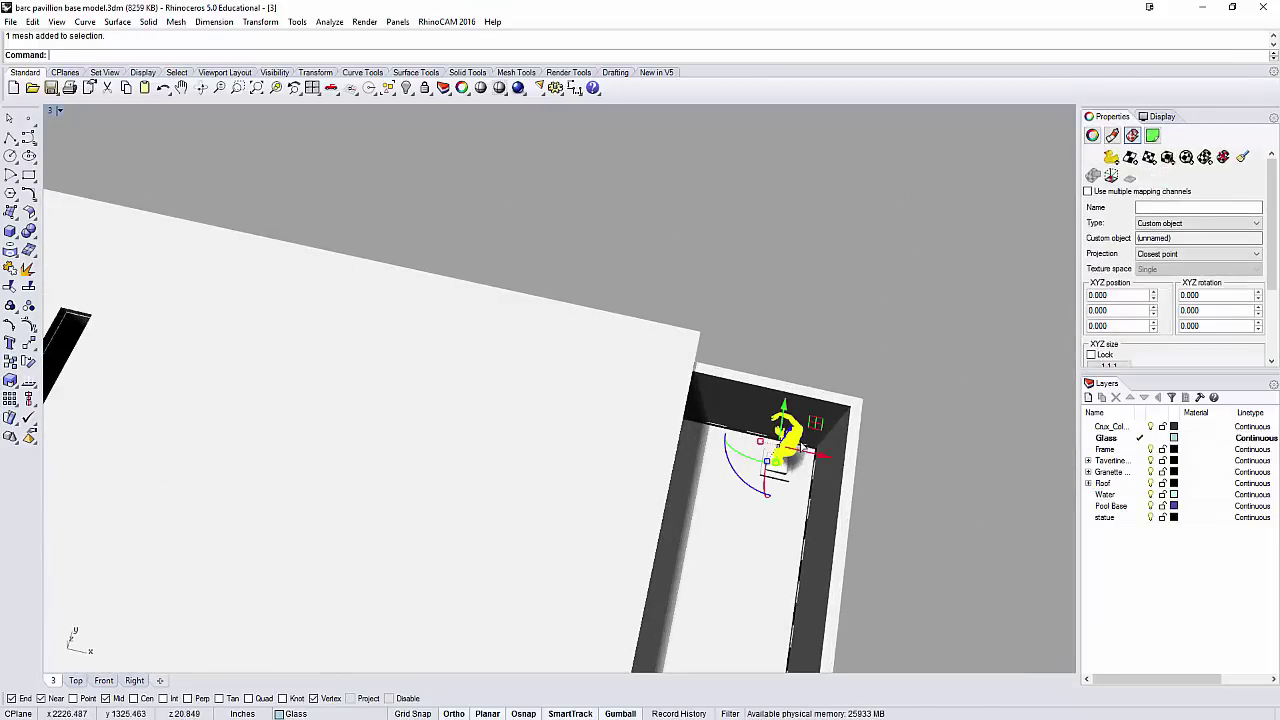
text(z)
key(Return)
text(s)
key(Return)
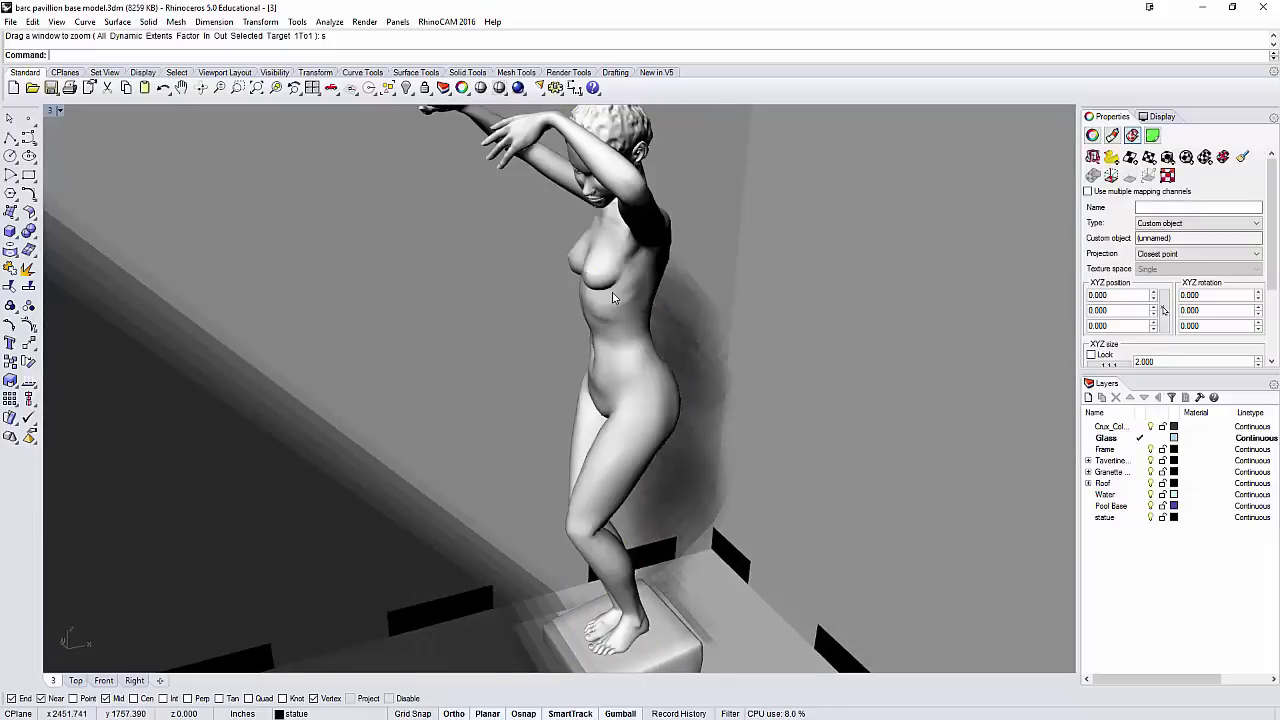
scroll(620, 270, down, 4)
right_drag(588, 340, 612, 280)
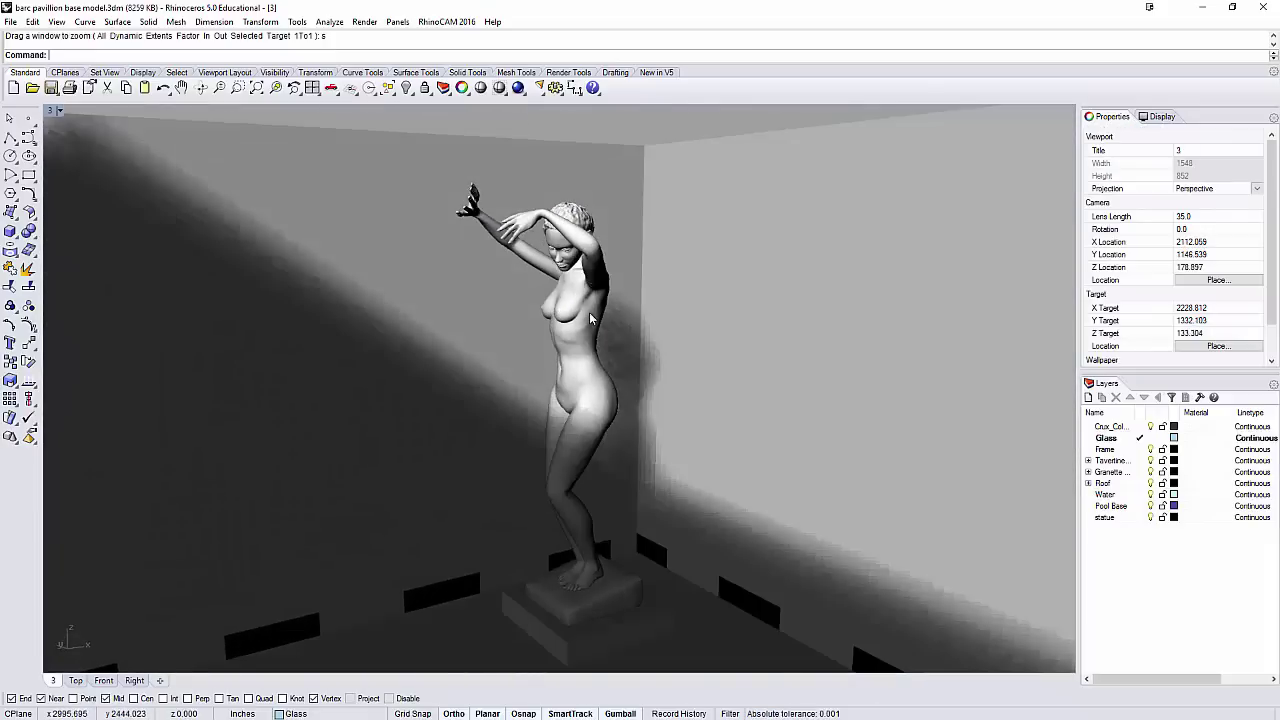
Step: Assign the Checker material to the statue mesh and close the materials window
click(573, 298)
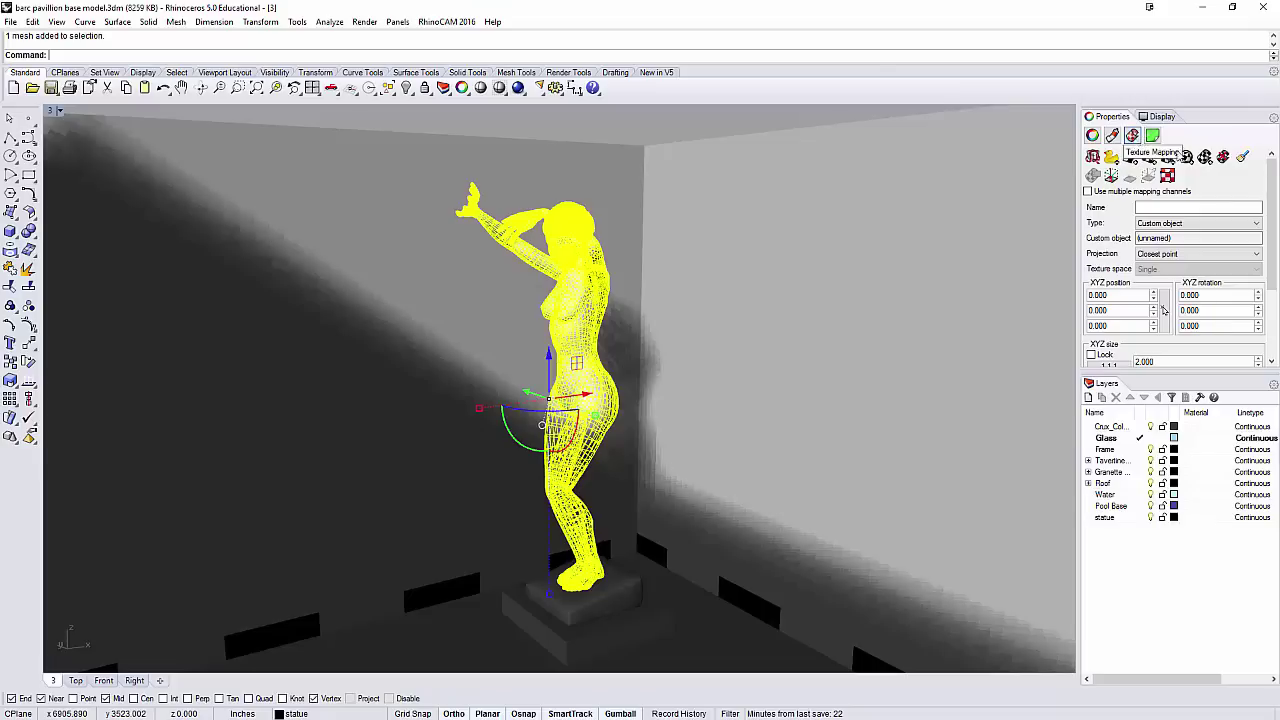
click(1111, 135)
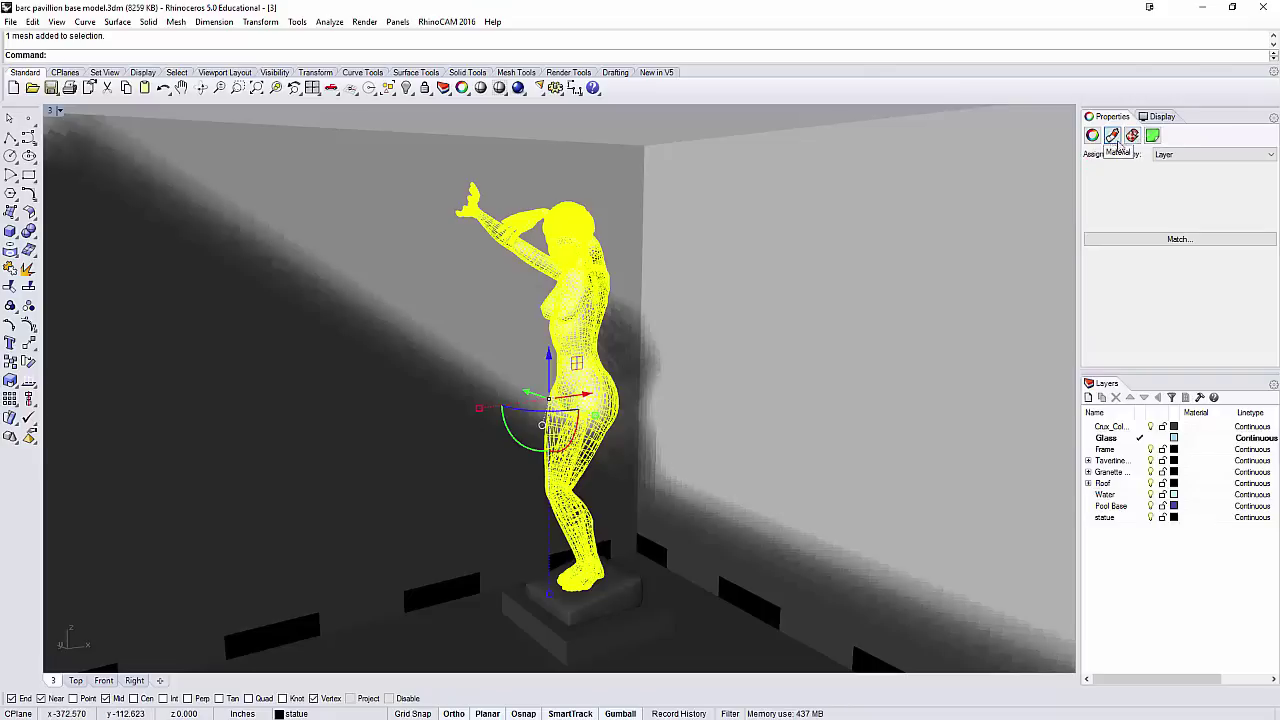
click(1210, 154)
click(1170, 166)
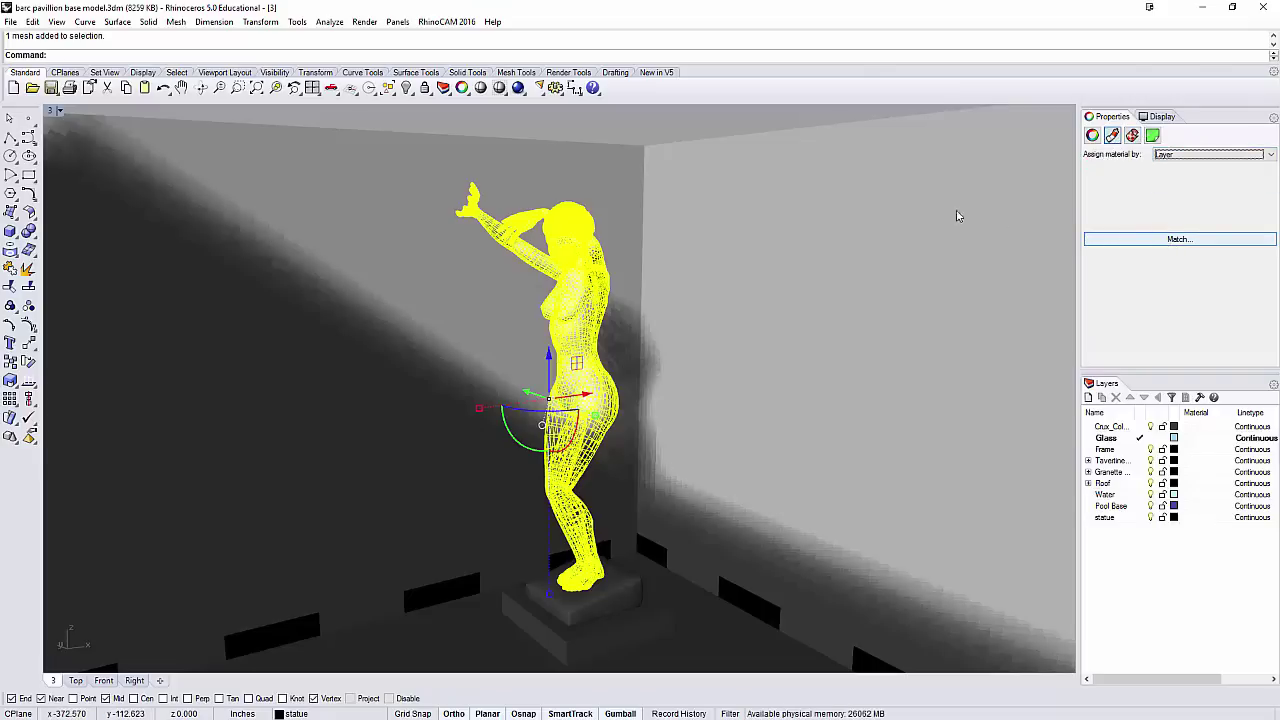
click(364, 21)
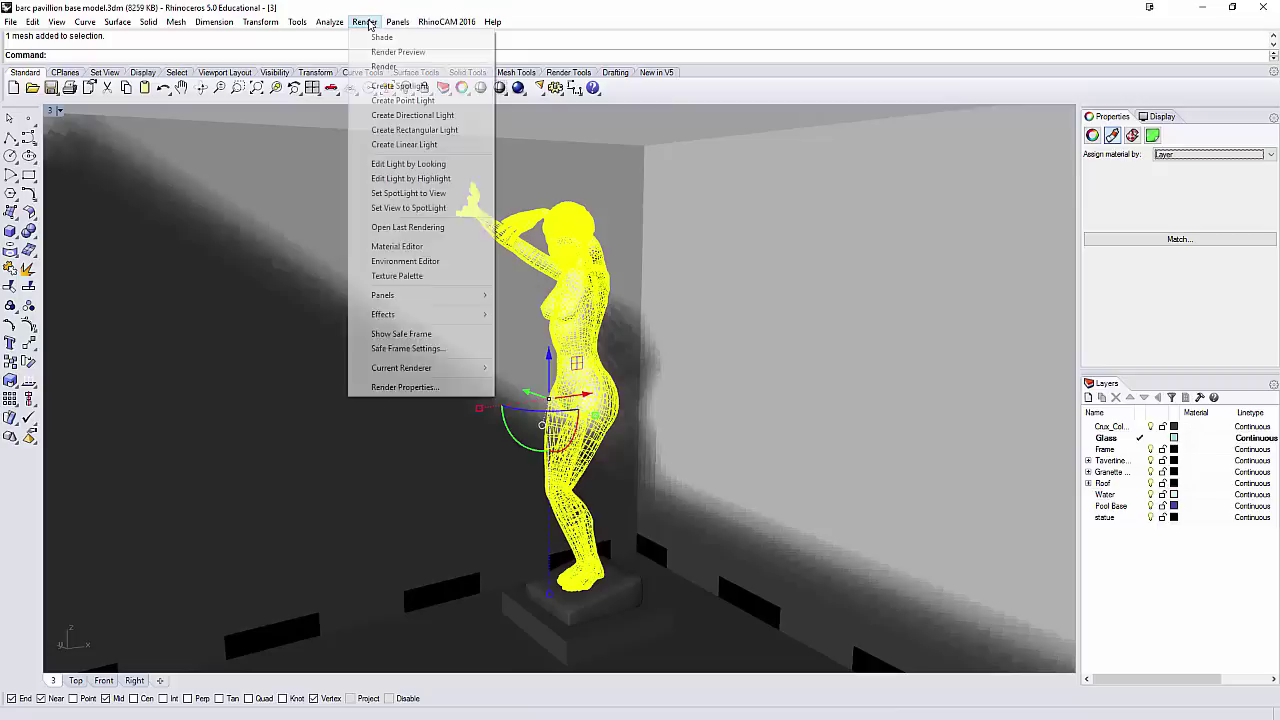
click(397, 246)
right_click(848, 320)
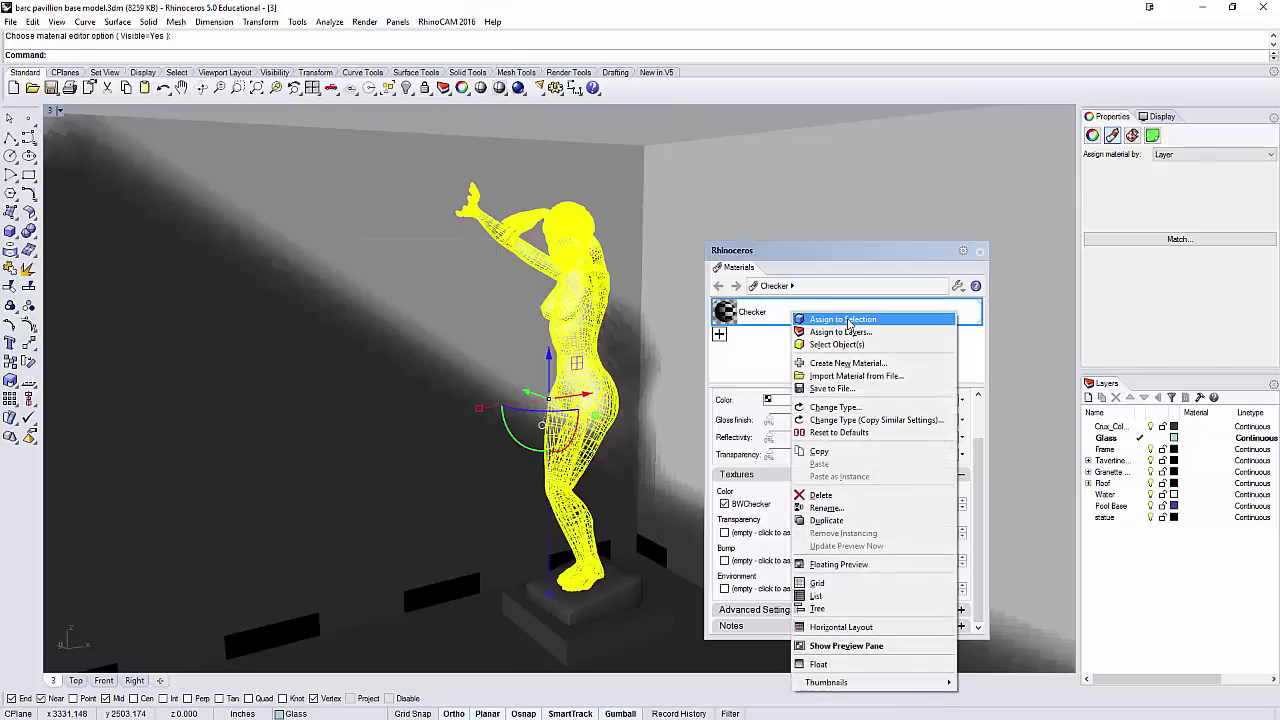
click(848, 319)
click(980, 250)
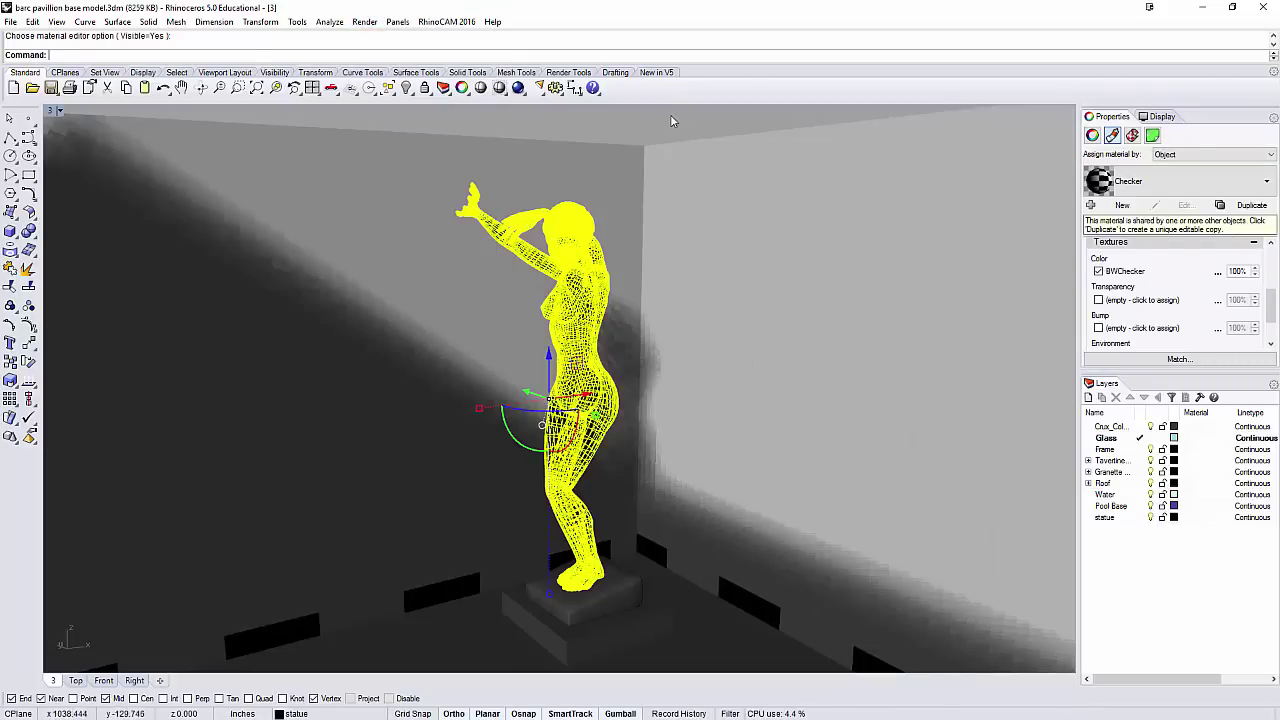
Step: Isolate the statue by hiding all other objects in the model
key(Escape)
right_drag(664, 150, 590, 309)
scroll(581, 289, up, 5)
click(591, 338)
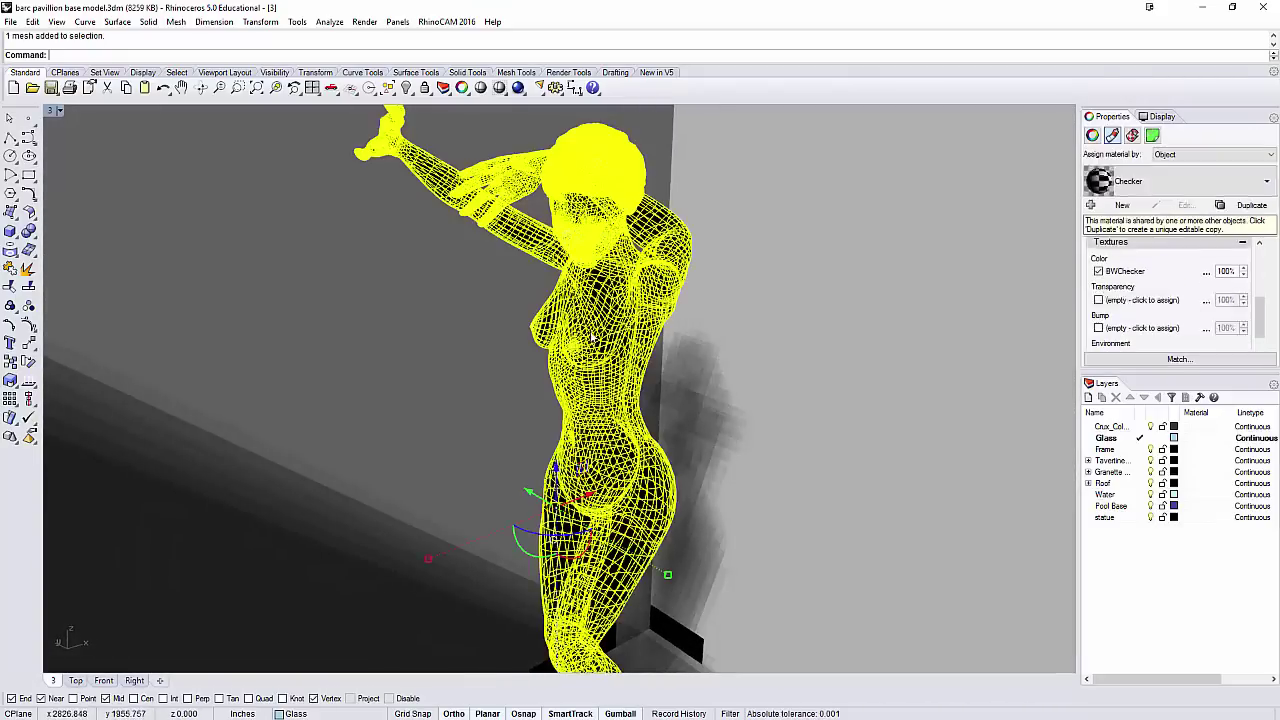
click(414, 96)
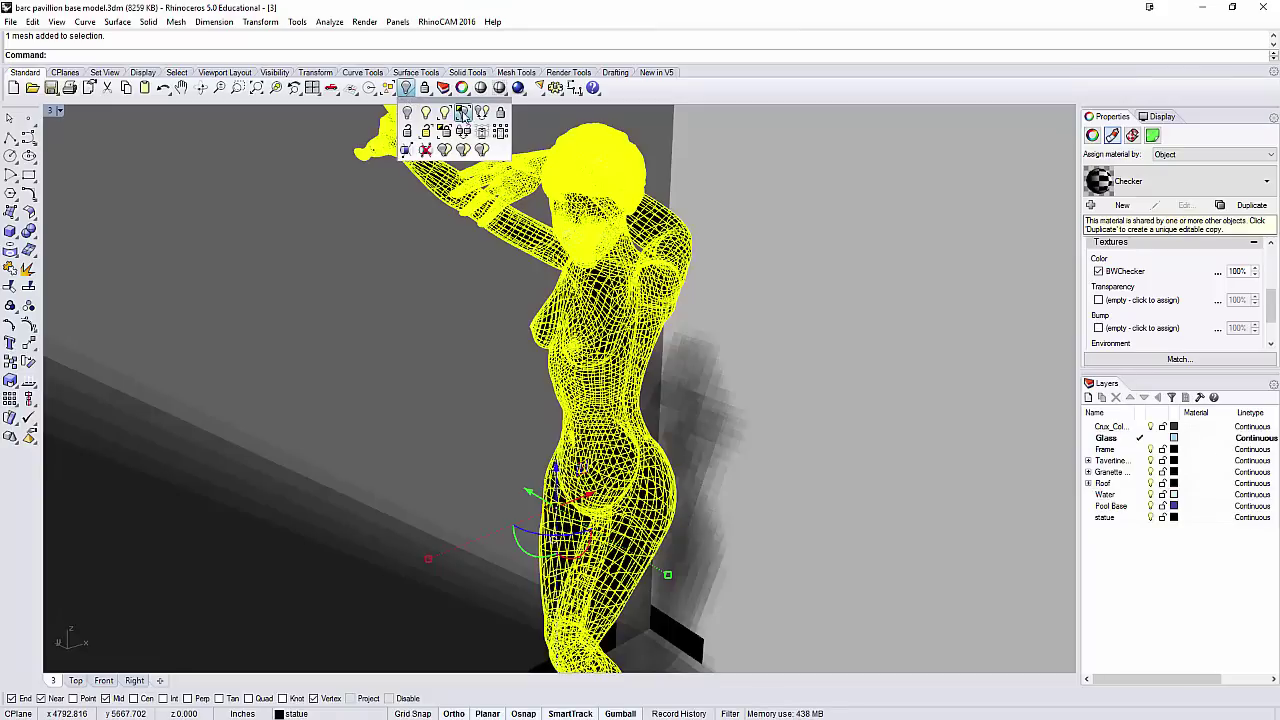
click(463, 114)
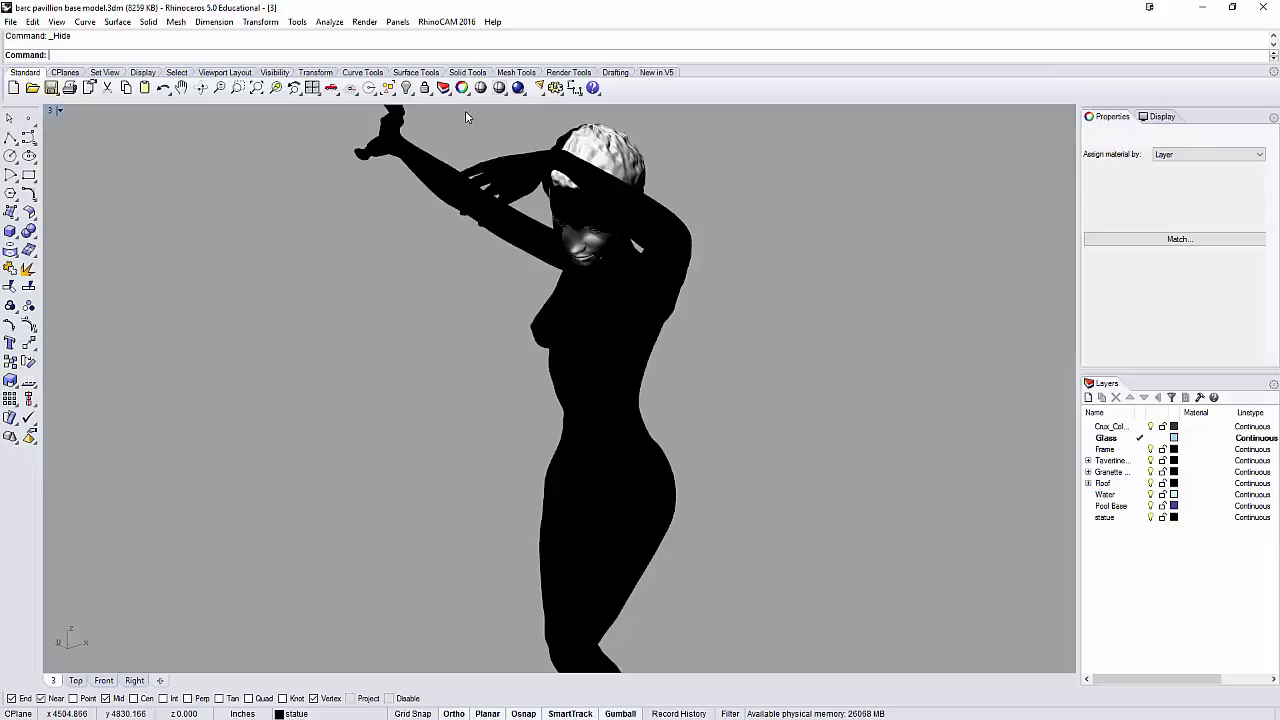
Step: Apply spherical mapping to the statue using its bounding box in the World coordinate system
scroll(760, 215, down, 3)
right_drag(763, 220, 660, 219)
click(595, 215)
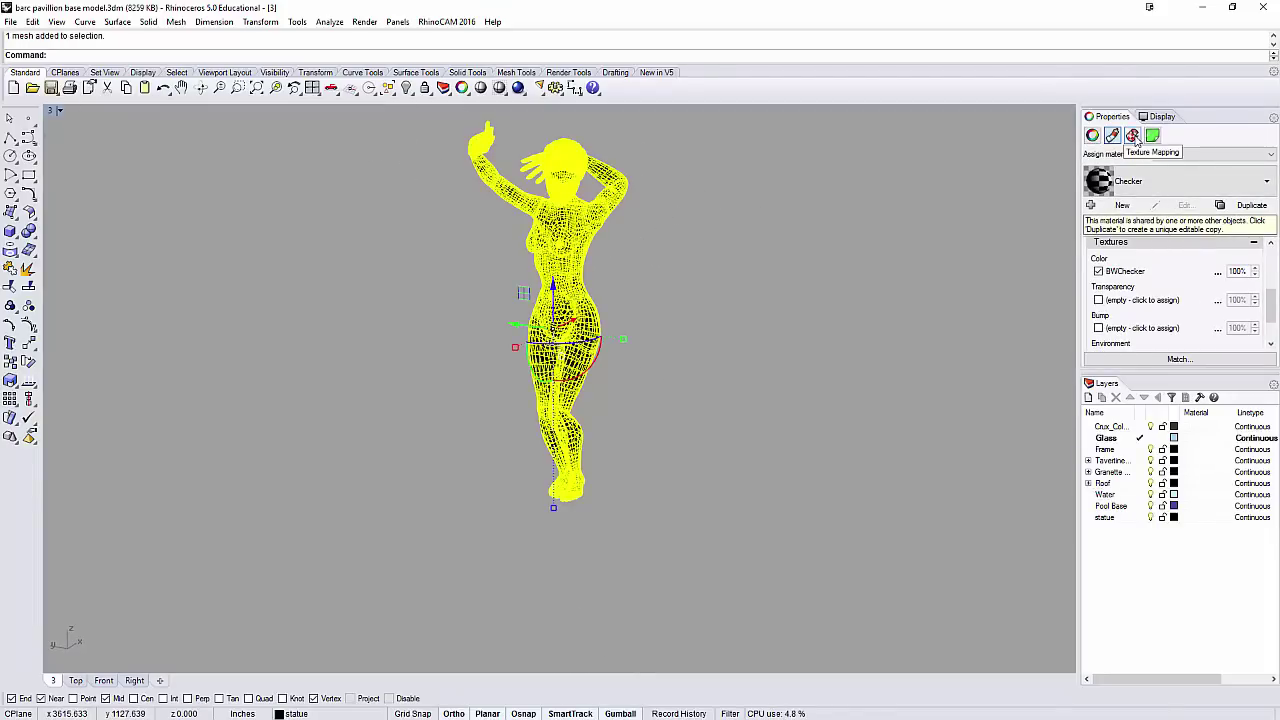
click(1133, 136)
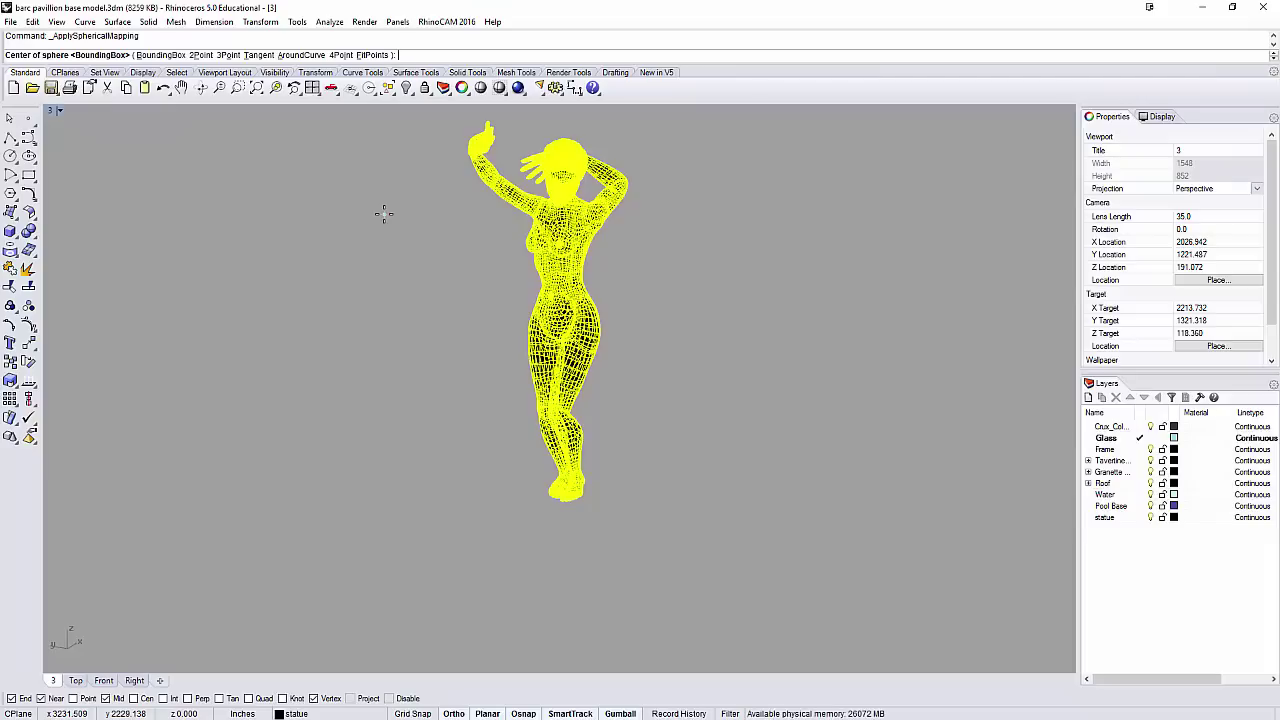
text(b)
key(Return)
key(Return)
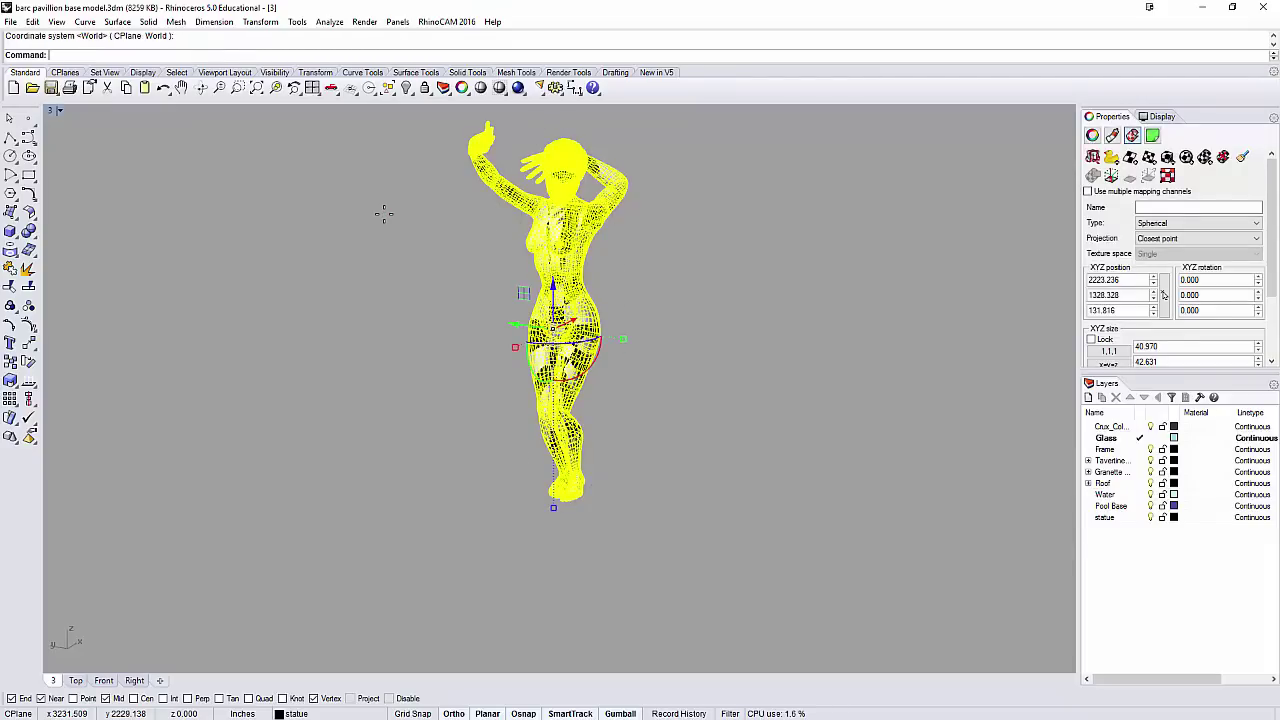
Step: Examine how the spherical mapping distributes the checker pattern around the statue's body
click(416, 312)
right_drag(417, 315, 492, 283)
scroll(492, 280, up, 3)
right_drag(645, 298, 482, 308)
scroll(550, 318, down, 4)
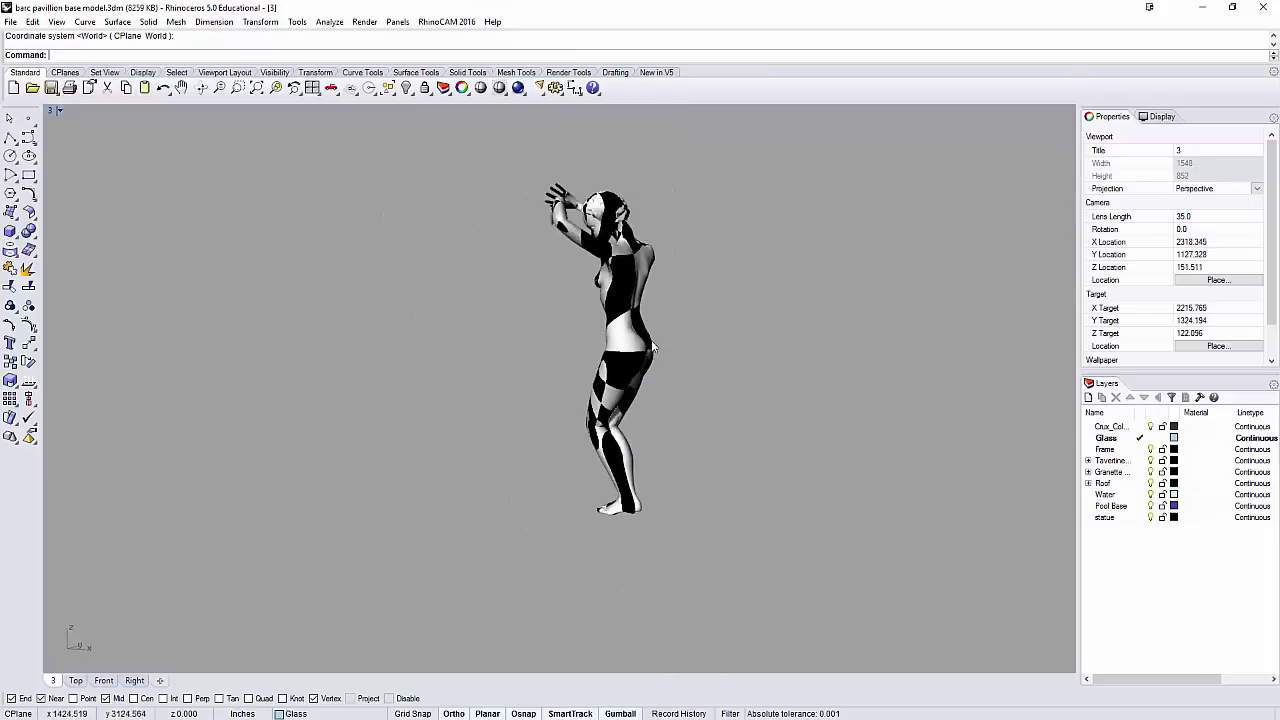
right_drag(654, 347, 578, 292)
scroll(581, 307, up, 3)
Step: Delete the statue's spherical texture mapping and apply surface mapping instead
click(591, 343)
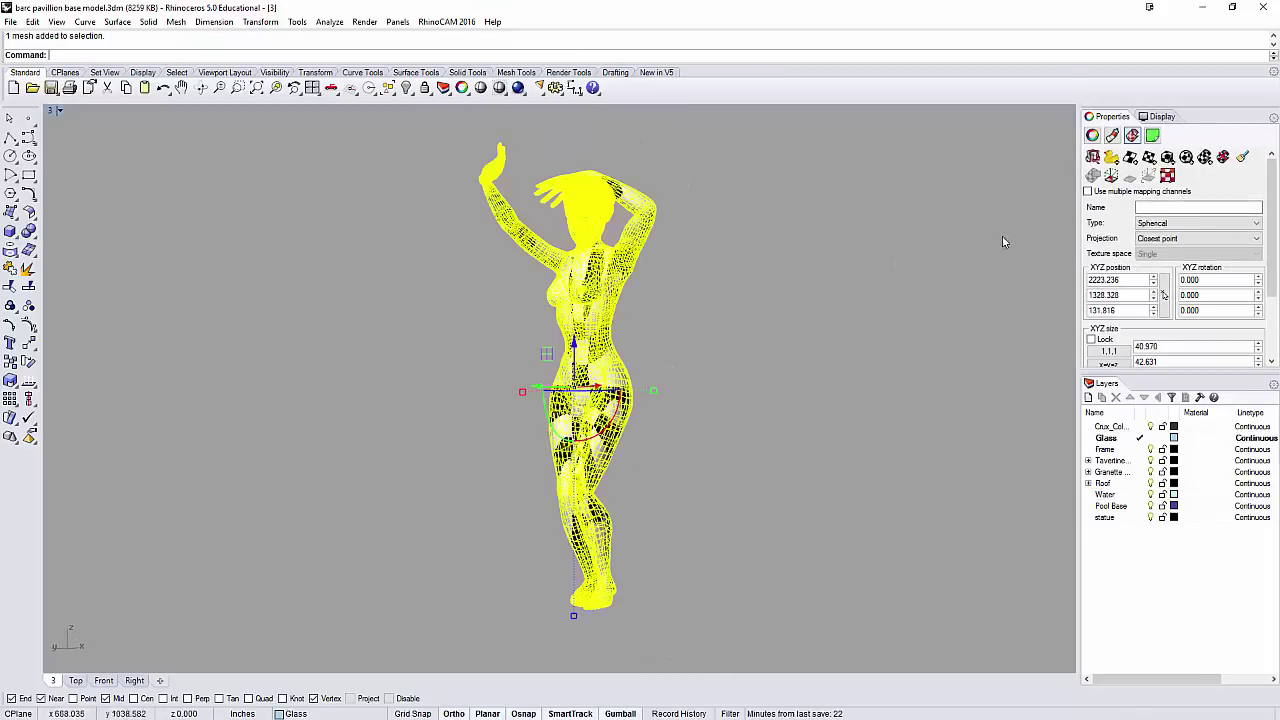
click(1168, 160)
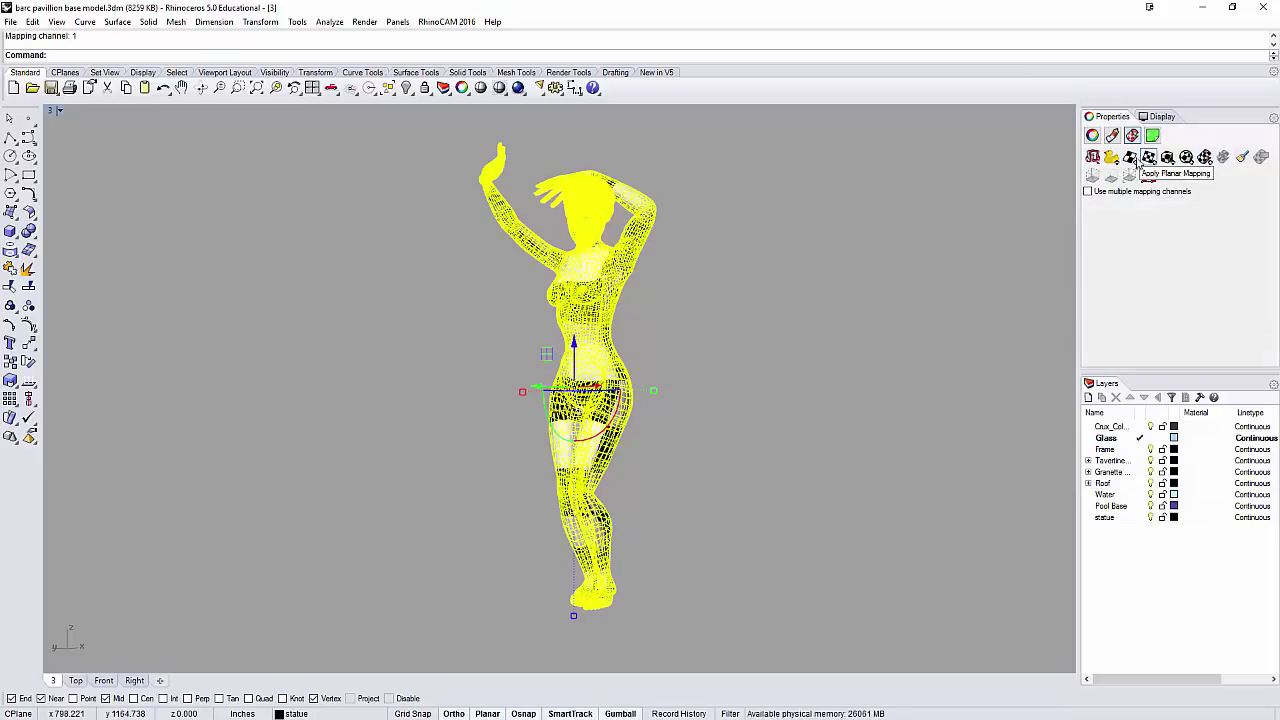
click(1131, 160)
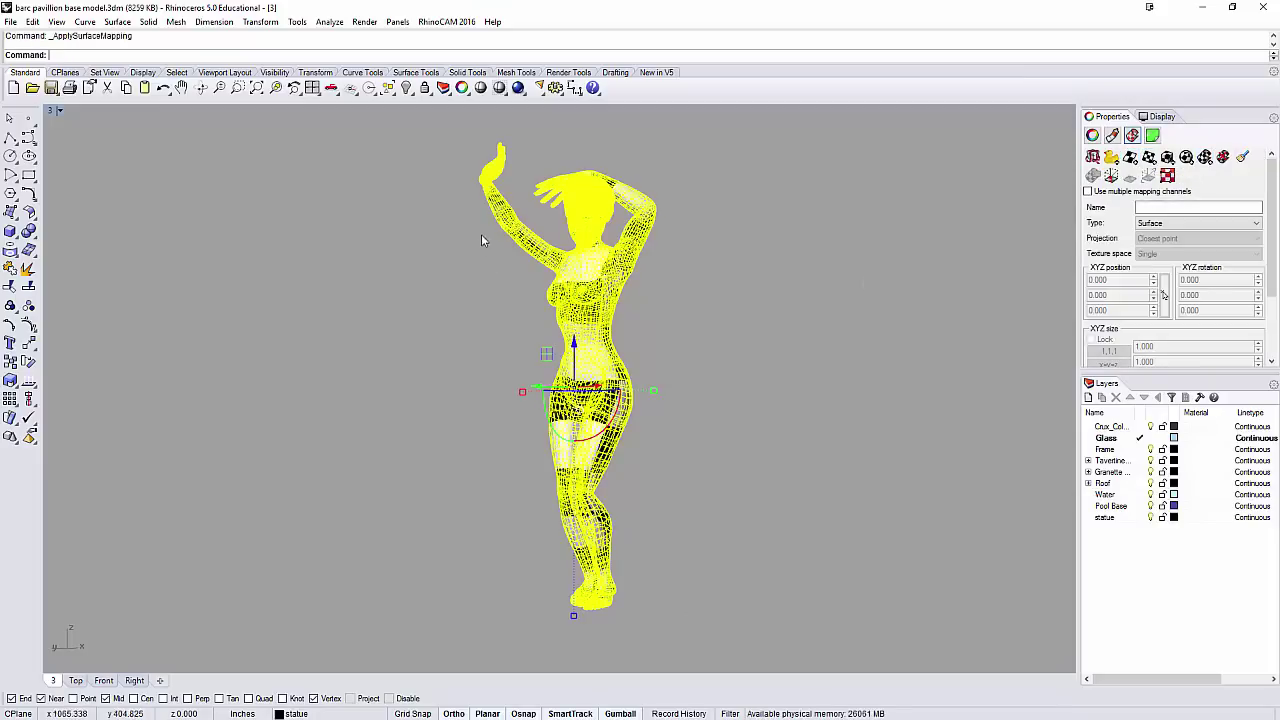
Step: Set the UVW repeat of the statue's surface mapping to 10 in the first two directions
right_drag(680, 296, 521, 336)
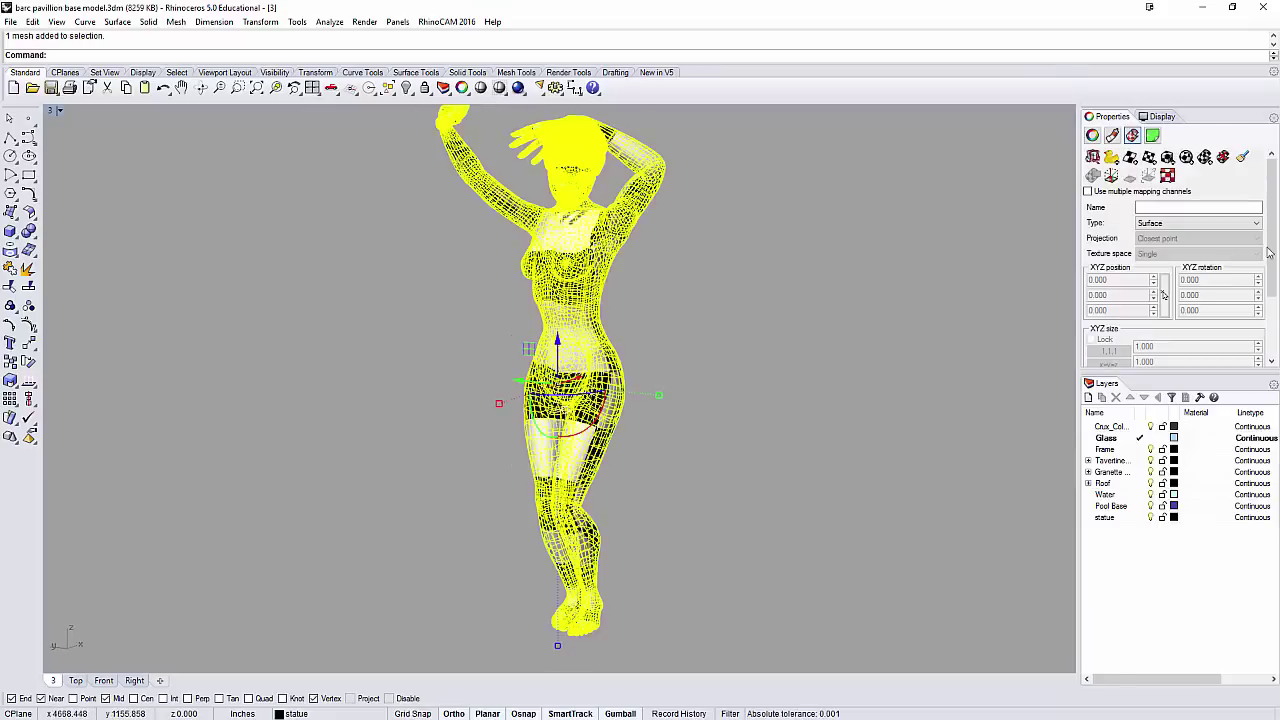
scroll(1260, 316, down, 3)
scroll(1260, 316, up, 3)
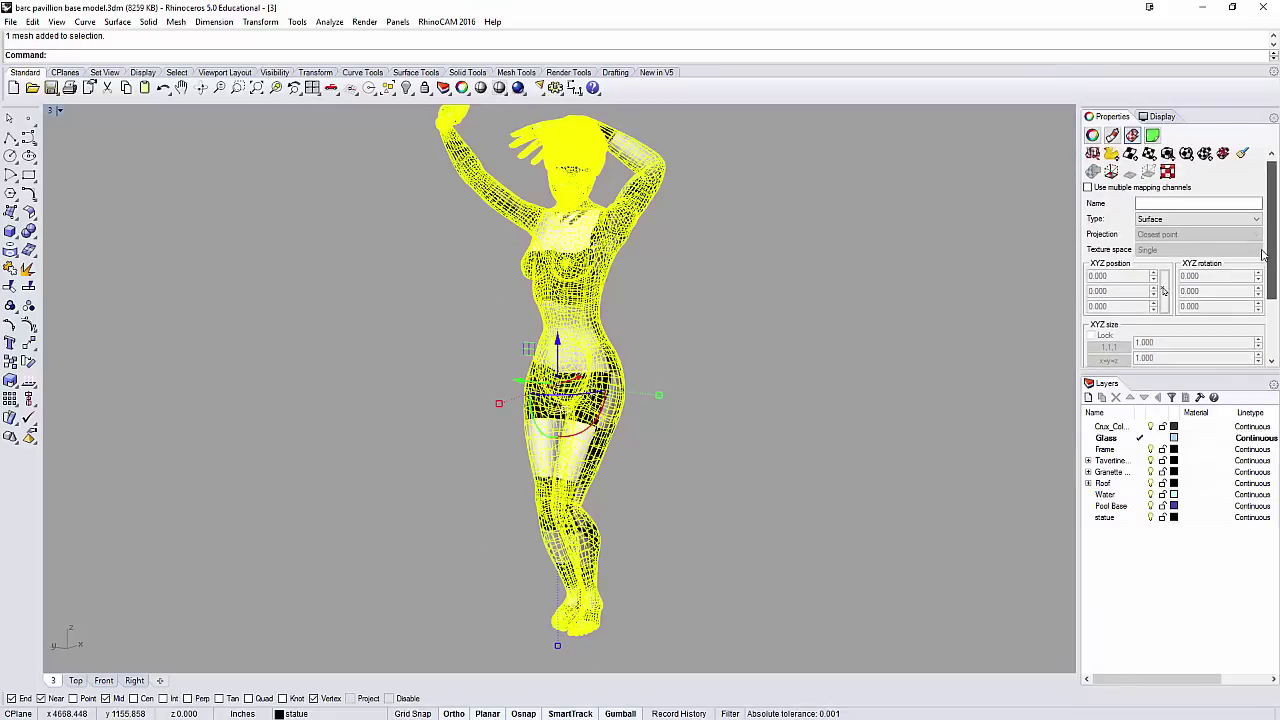
scroll(1260, 316, down, 3)
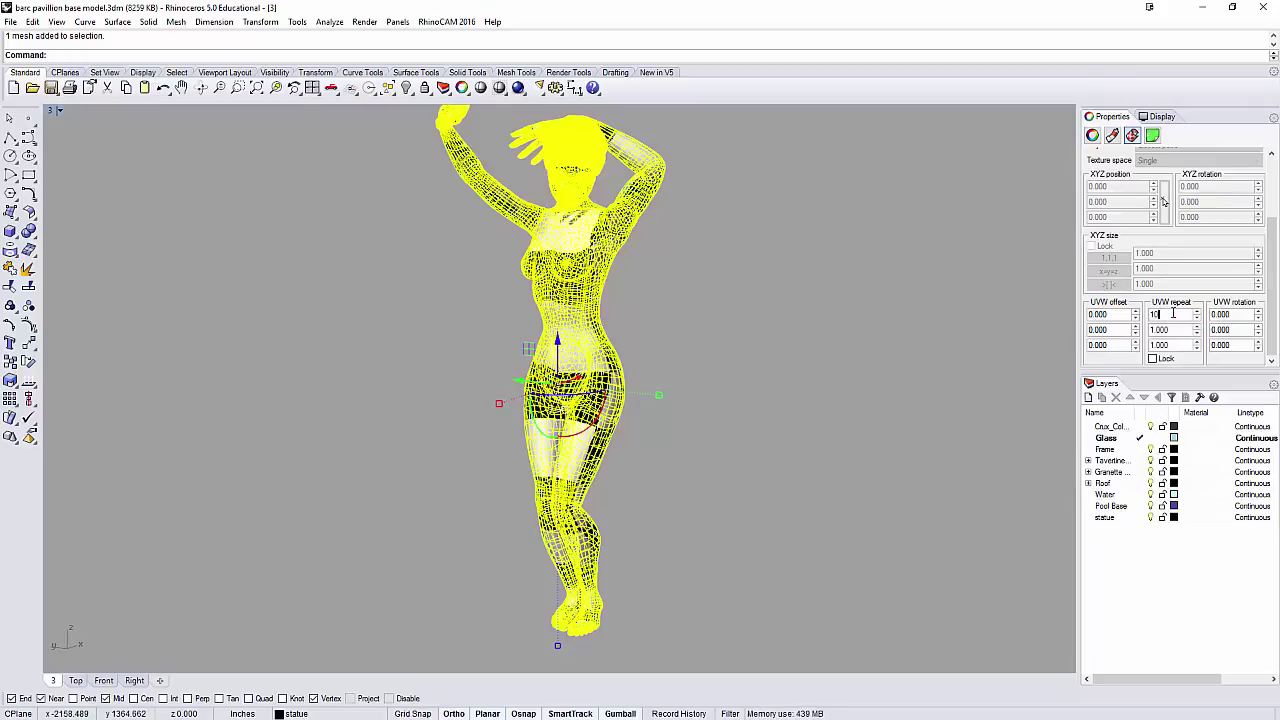
key(Tab)
text(10)
key(Tab)
click(895, 316)
Step: Examine the checker pattern's scale and distortion on the statue's head, arms, torso and legs
right_drag(560, 338, 654, 322)
shift+right_drag(570, 236, 715, 303)
scroll(555, 205, up, 12)
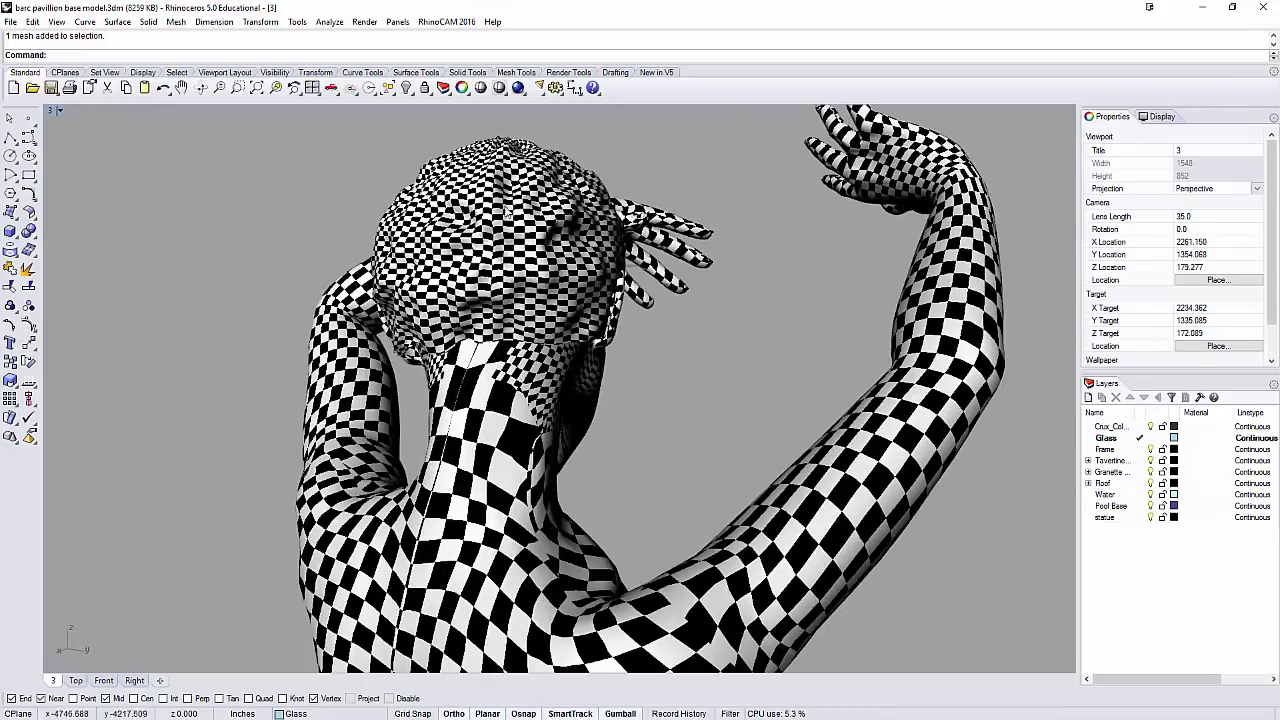
right_drag(508, 212, 576, 246)
scroll(572, 376, down, 4)
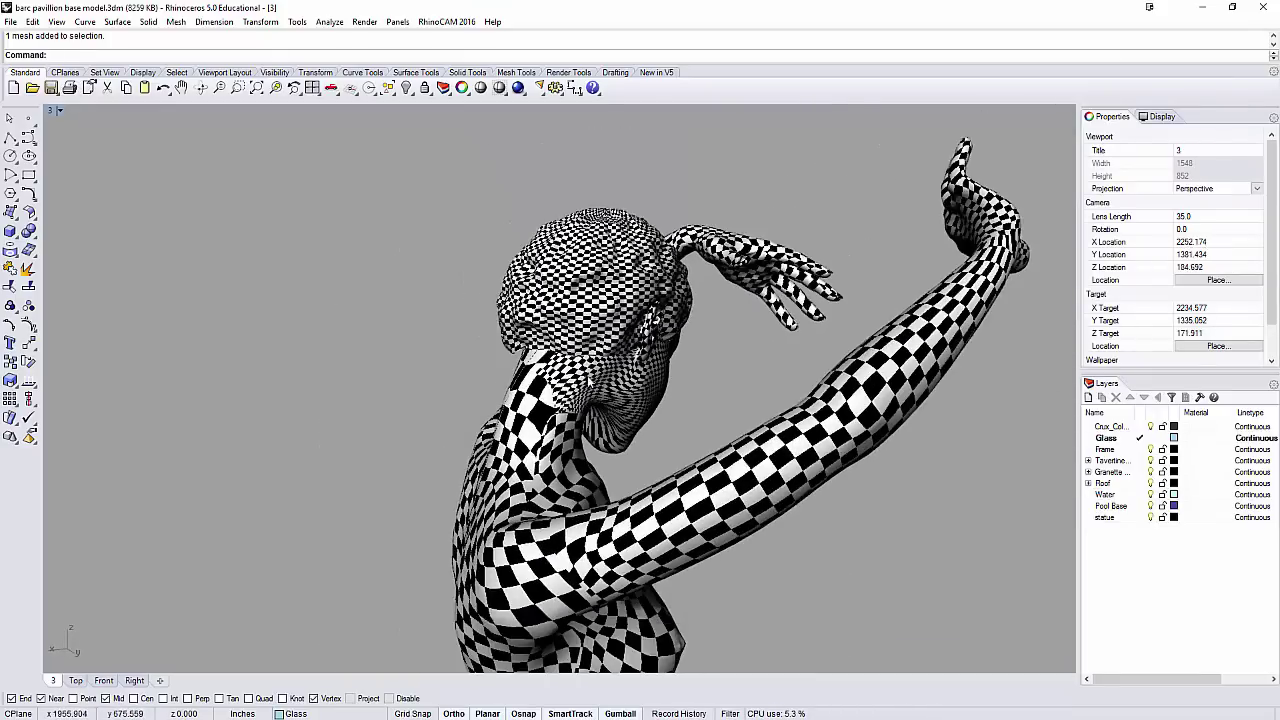
right_drag(580, 461, 483, 346)
scroll(546, 363, down, 6)
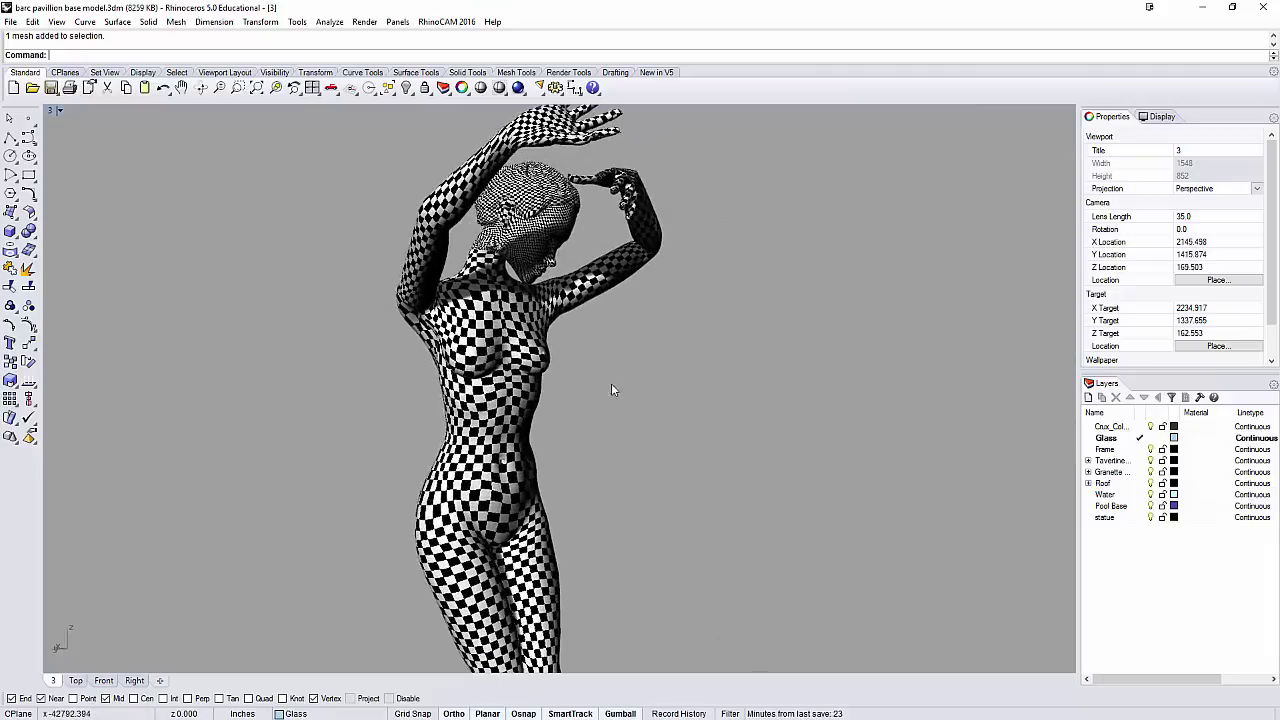
scroll(552, 412, down, 3)
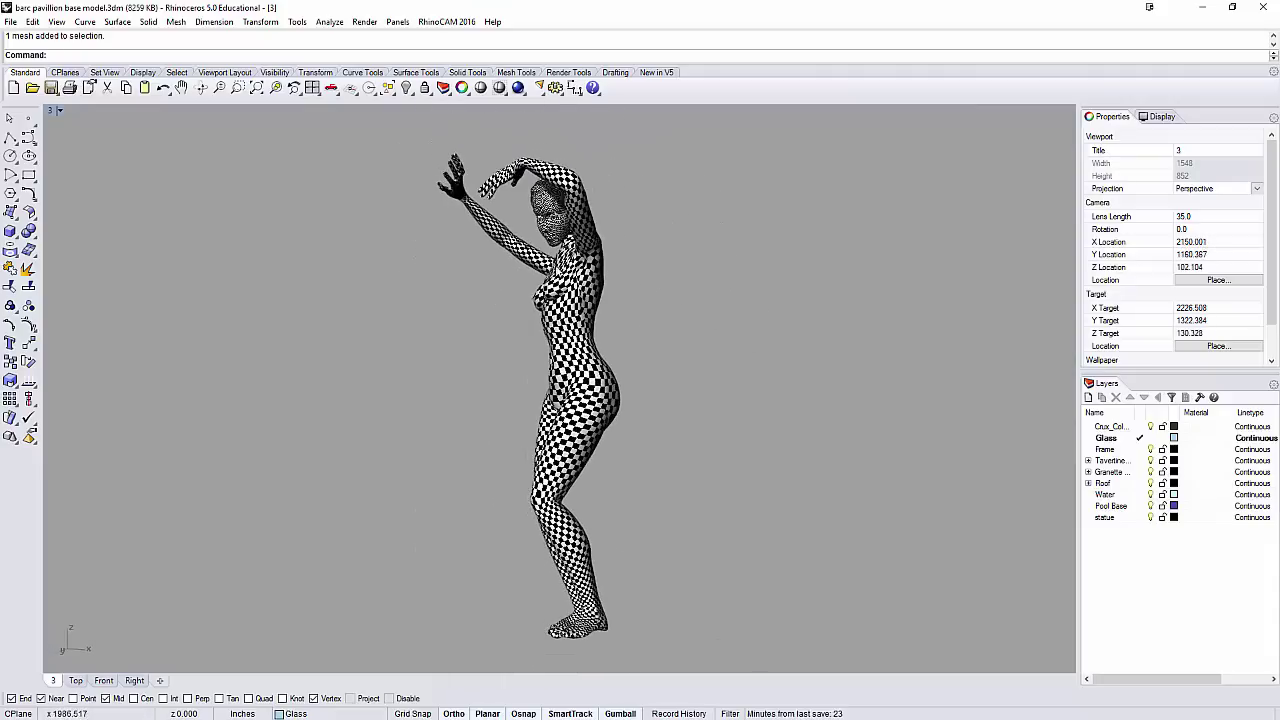
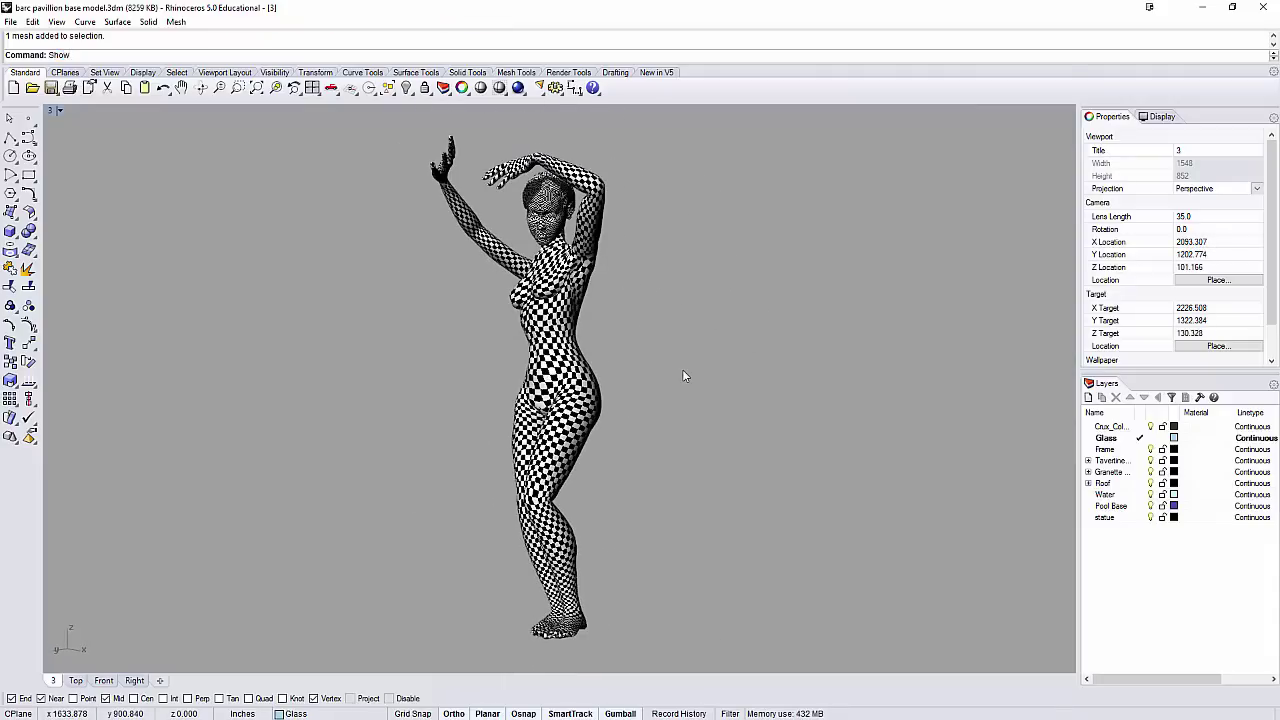
Step: Show all hidden objects of the pavilion model with the Show command
key(Return)
scroll(685, 376, down, 5)
right_drag(685, 389, 652, 264)
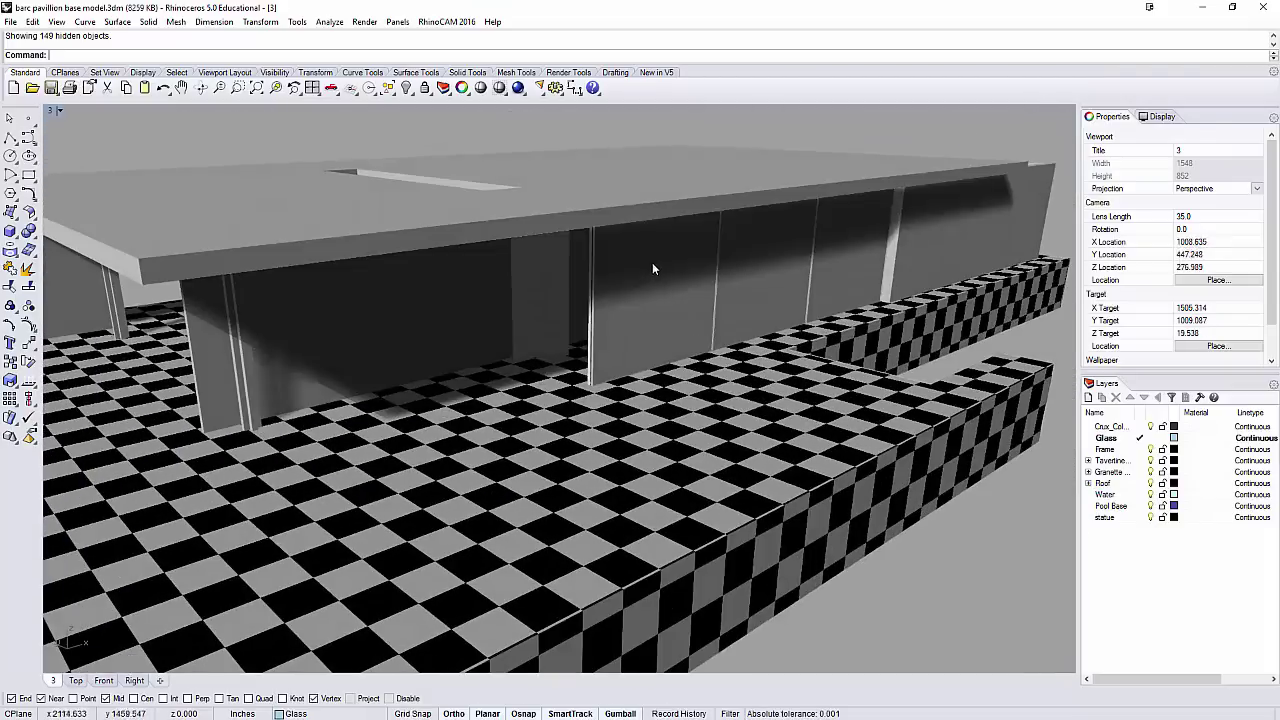
click(661, 265)
click(412, 96)
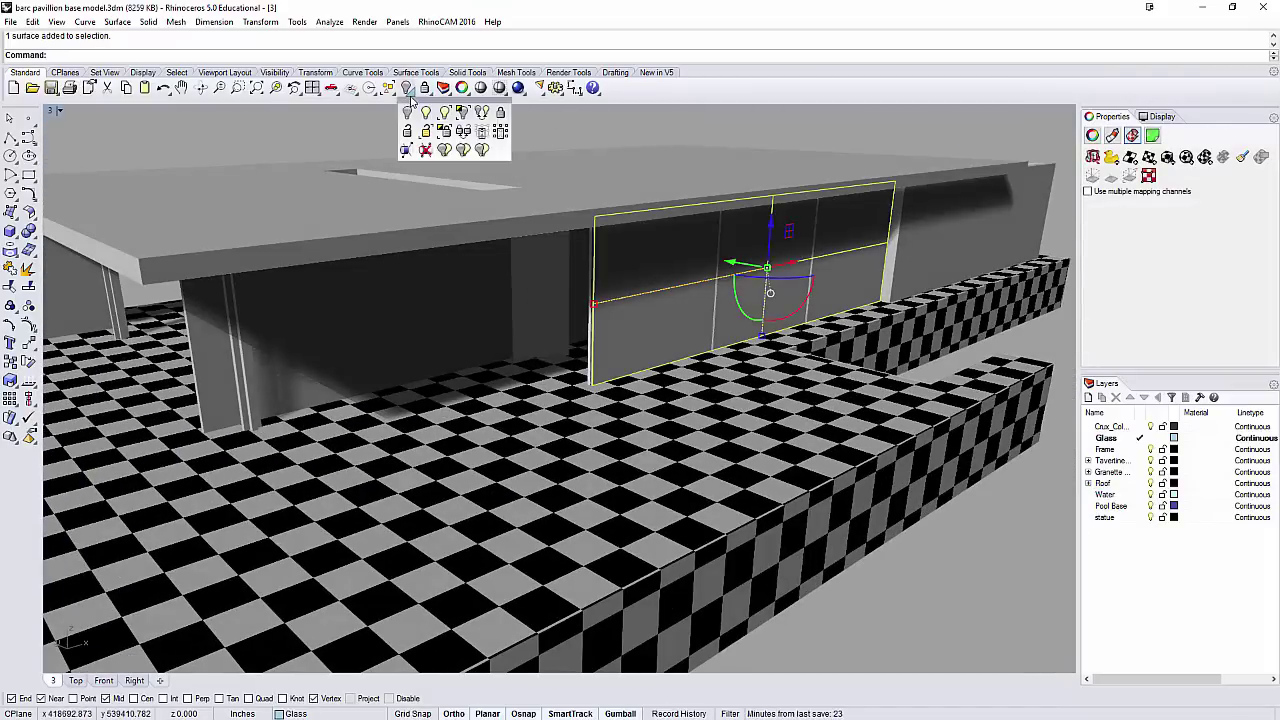
key(Escape)
Step: Select every object on the Glass layer with the SelLayer command and isolate them
text(SelLay)
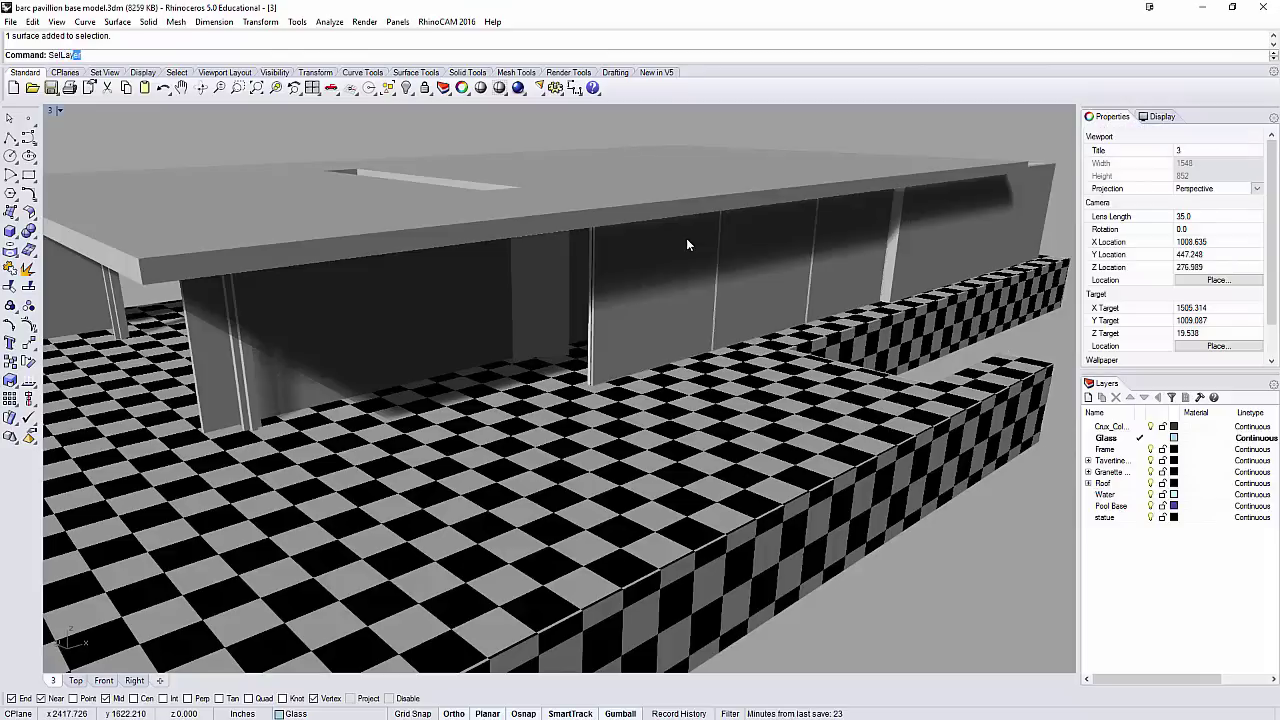
text(er)
key(Return)
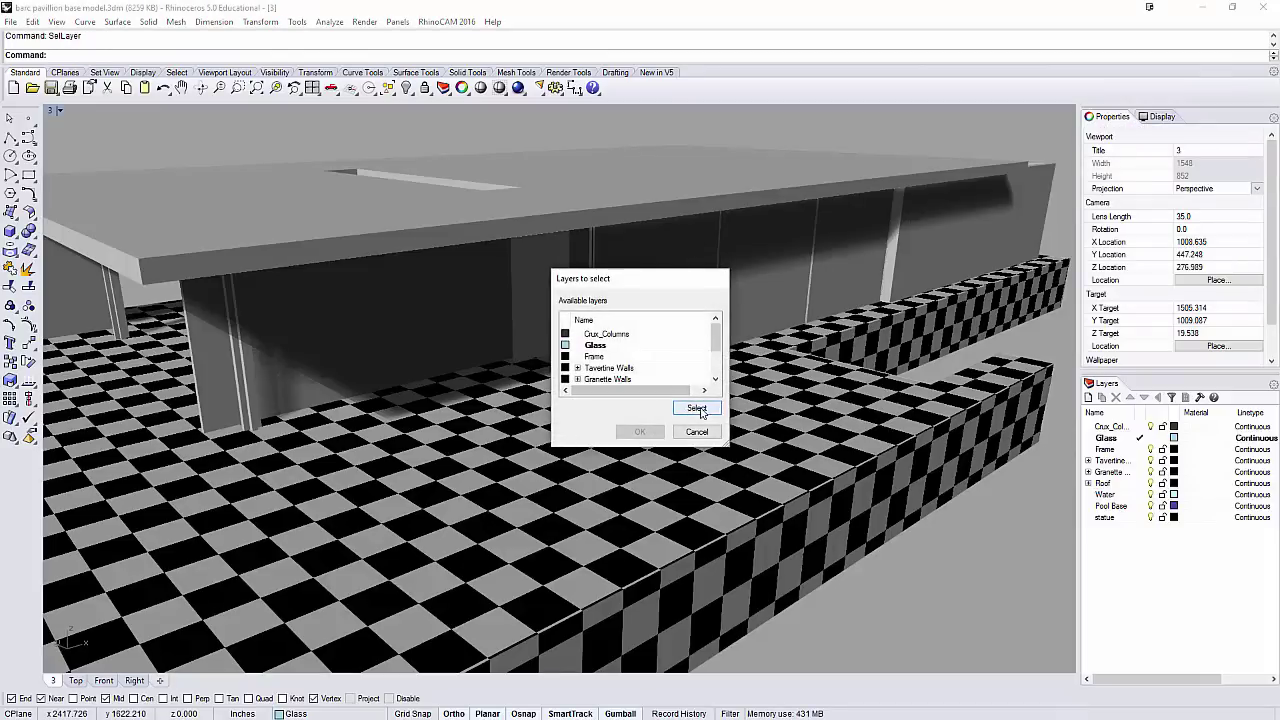
click(698, 409)
click(668, 403)
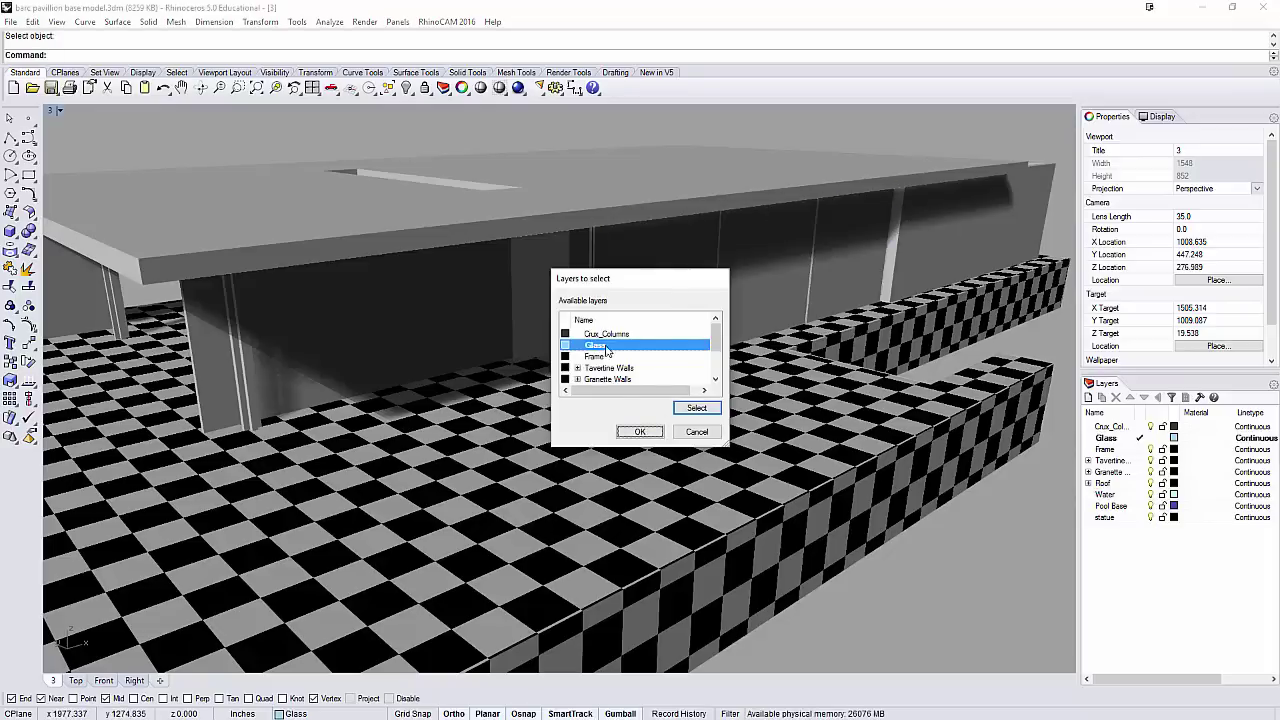
click(640, 432)
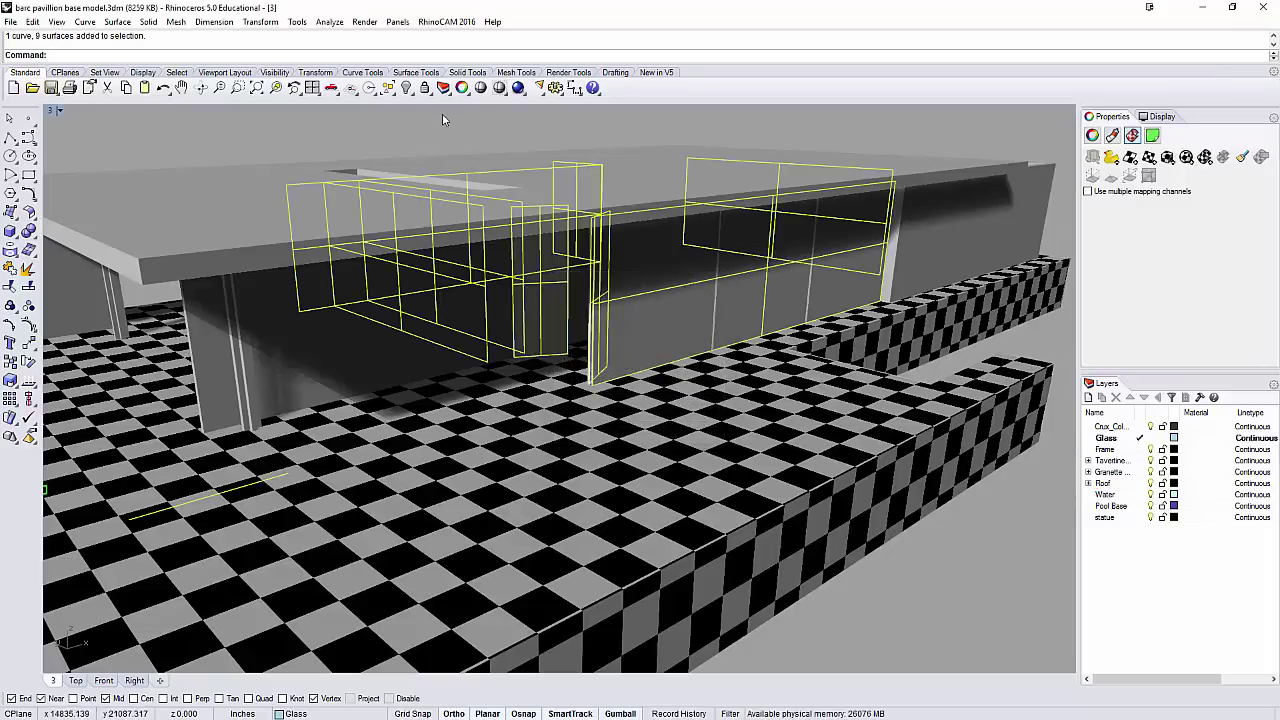
click(413, 95)
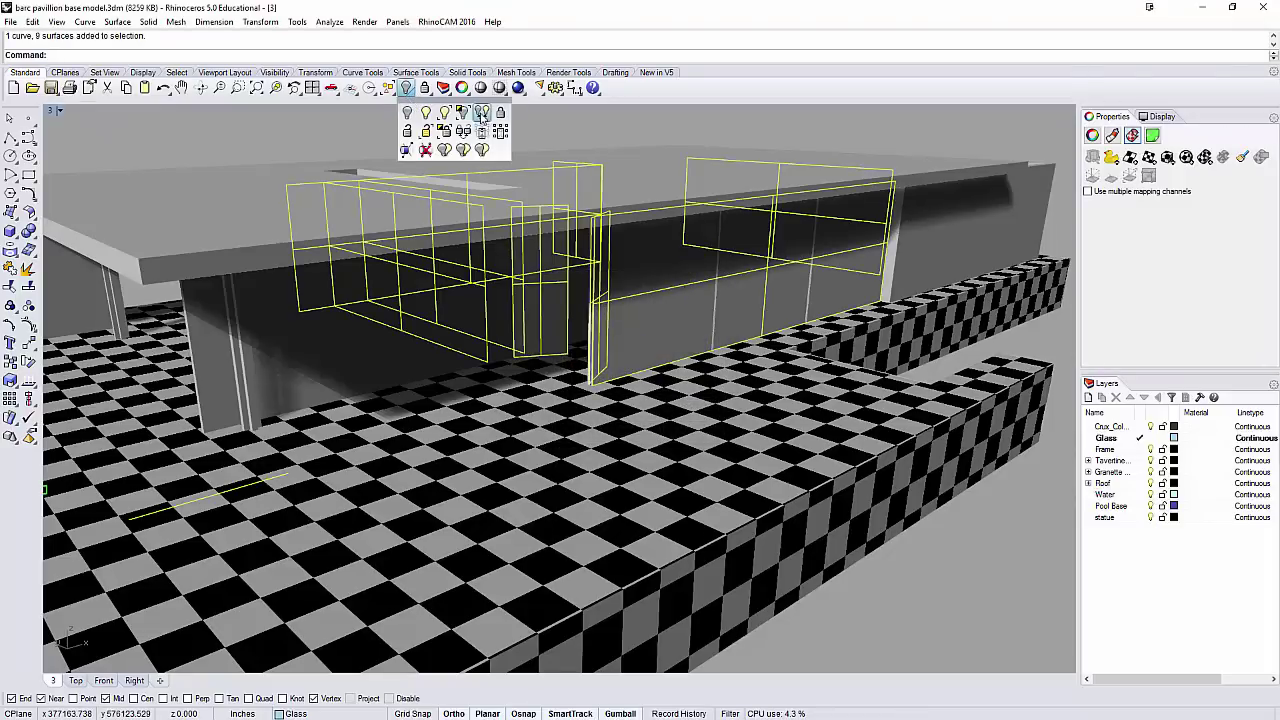
click(466, 118)
Step: Offset all eight glass surfaces by 0.25 inches as solids with round corners, deleting the input surfaces
right_drag(708, 150, 646, 266)
click(646, 266)
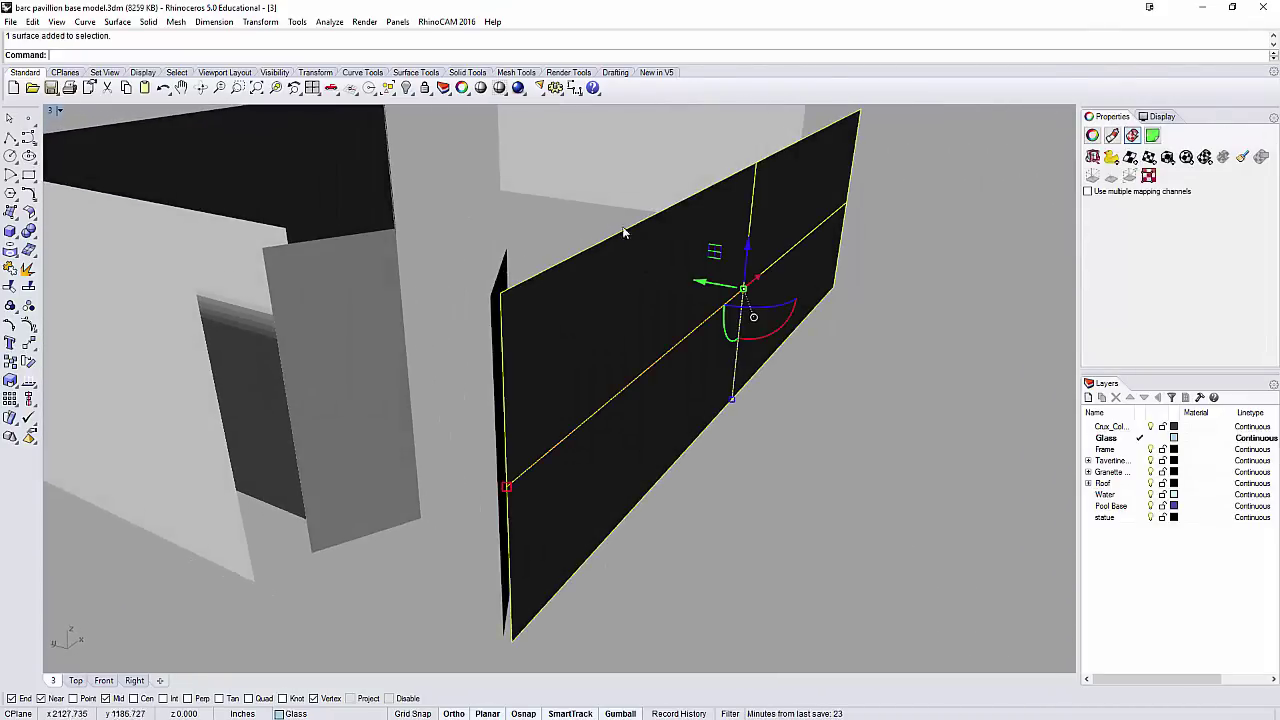
click(607, 225)
right_drag(607, 225, 579, 297)
scroll(611, 248, down, 8)
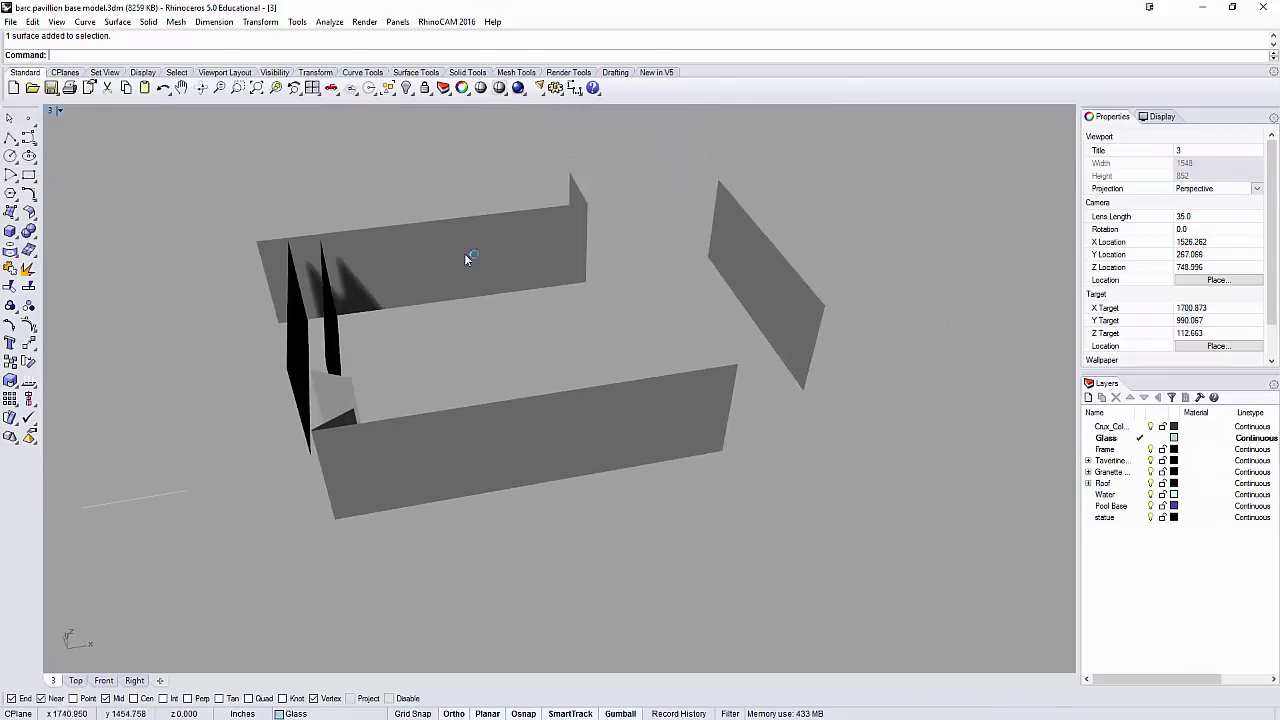
right_drag(465, 258, 484, 341)
scroll(551, 304, down, 2)
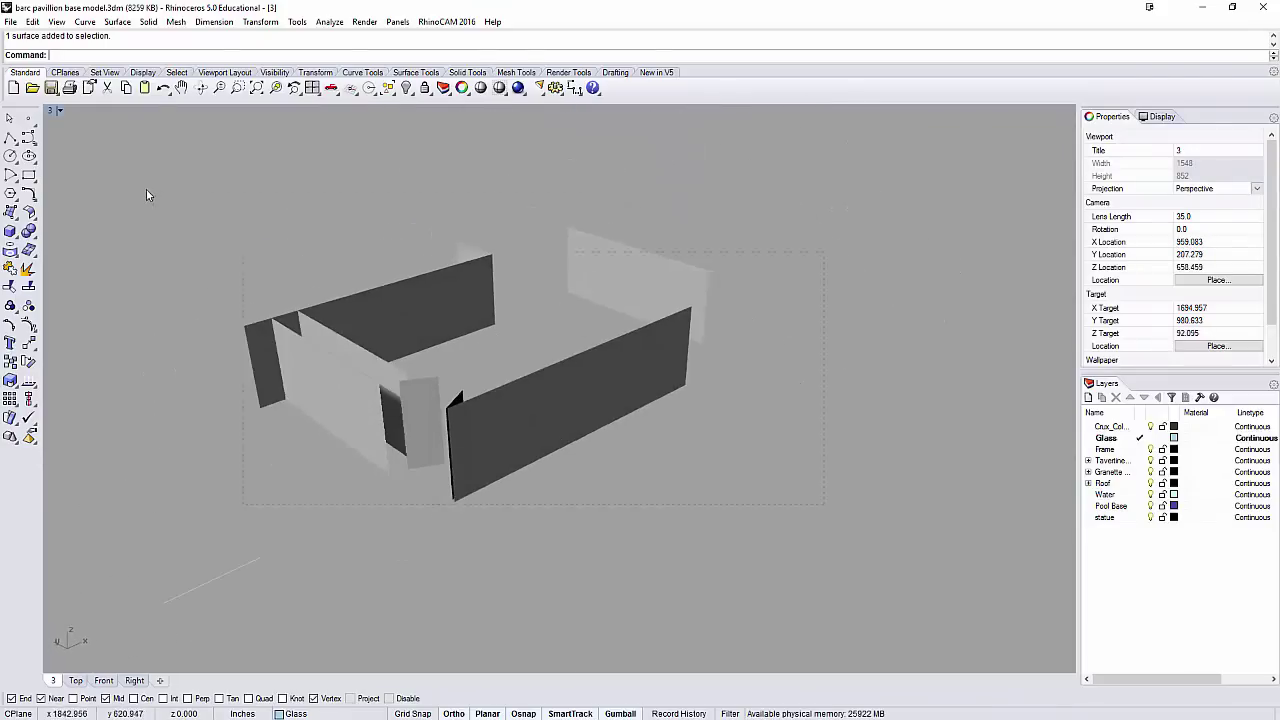
drag(824, 504, 146, 189)
text(OffsetSrf)
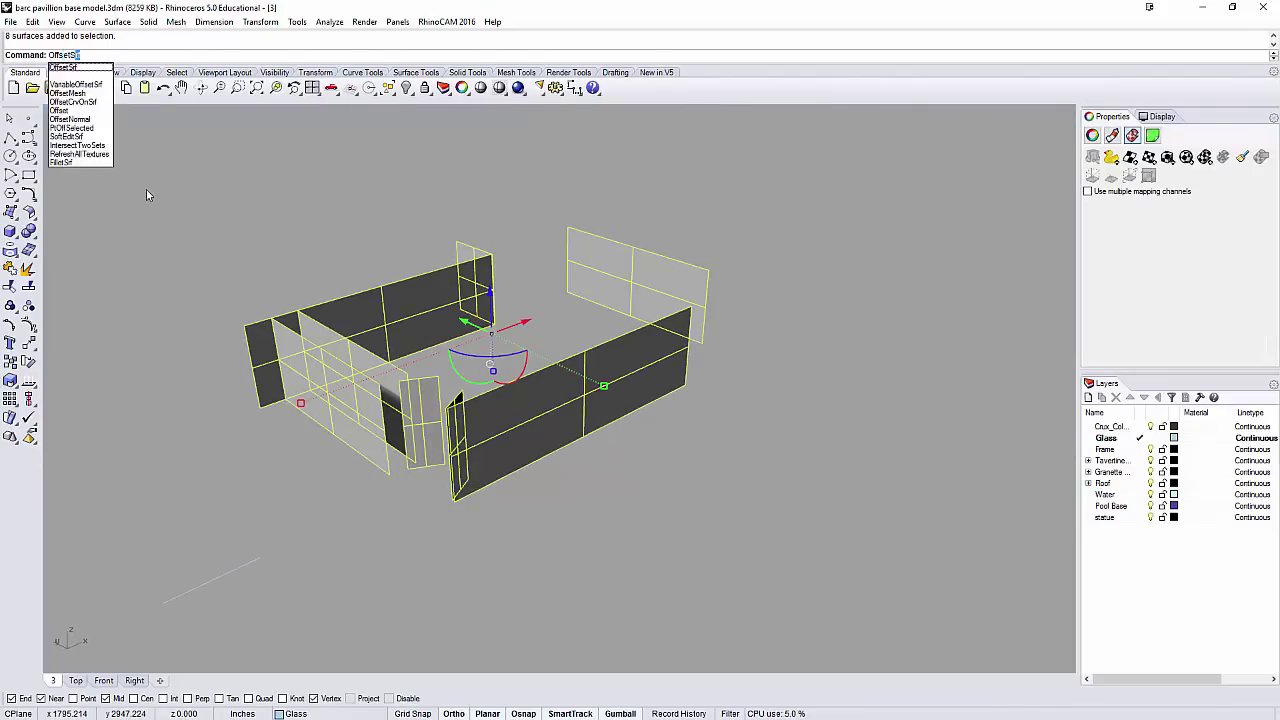
key(Return)
right_drag(146, 189, 544, 299)
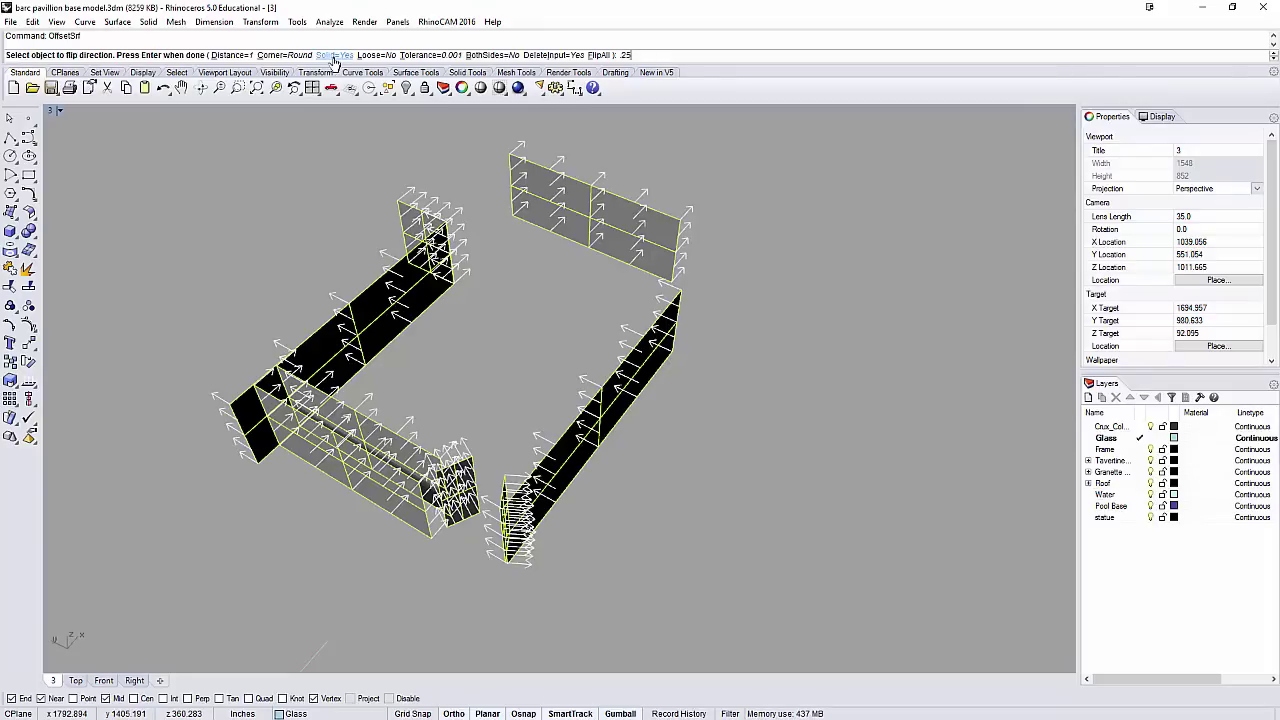
key(Return)
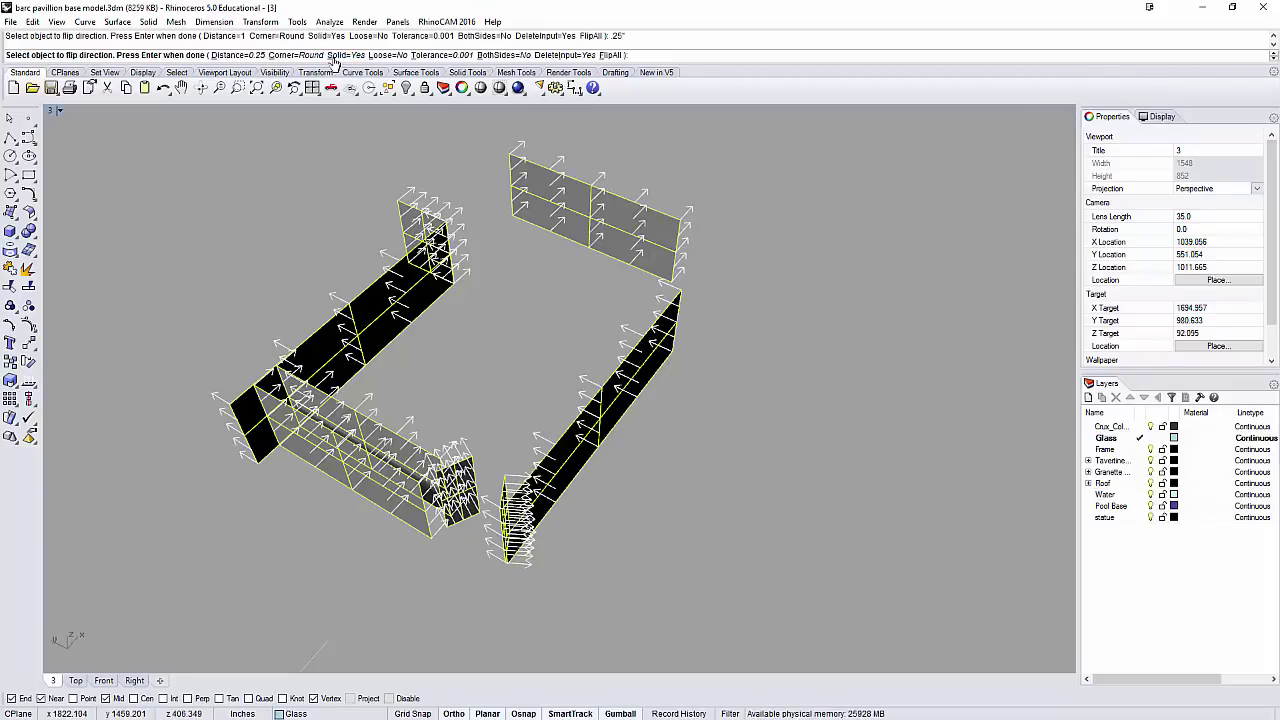
key(Return)
Step: Select the thickened glass panels and inspect their thickness along a long panel's edge
click(573, 294)
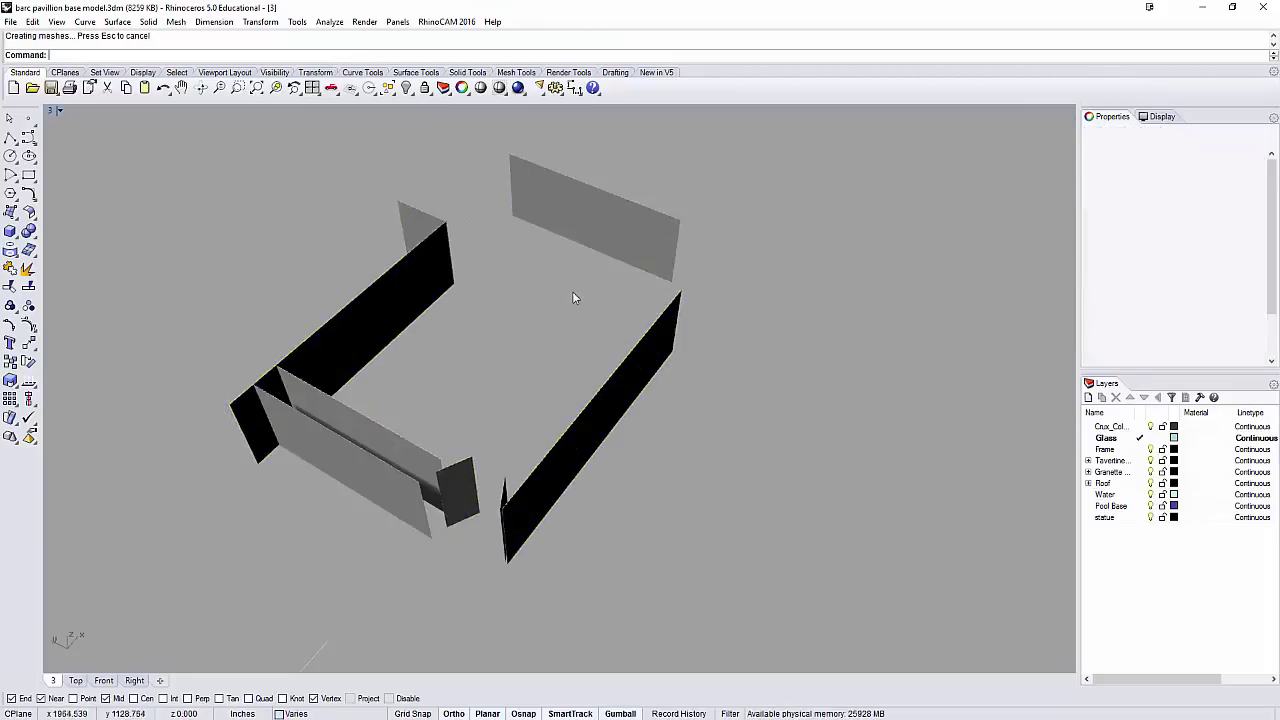
right_drag(573, 294, 549, 298)
text(Sel)
key(Return)
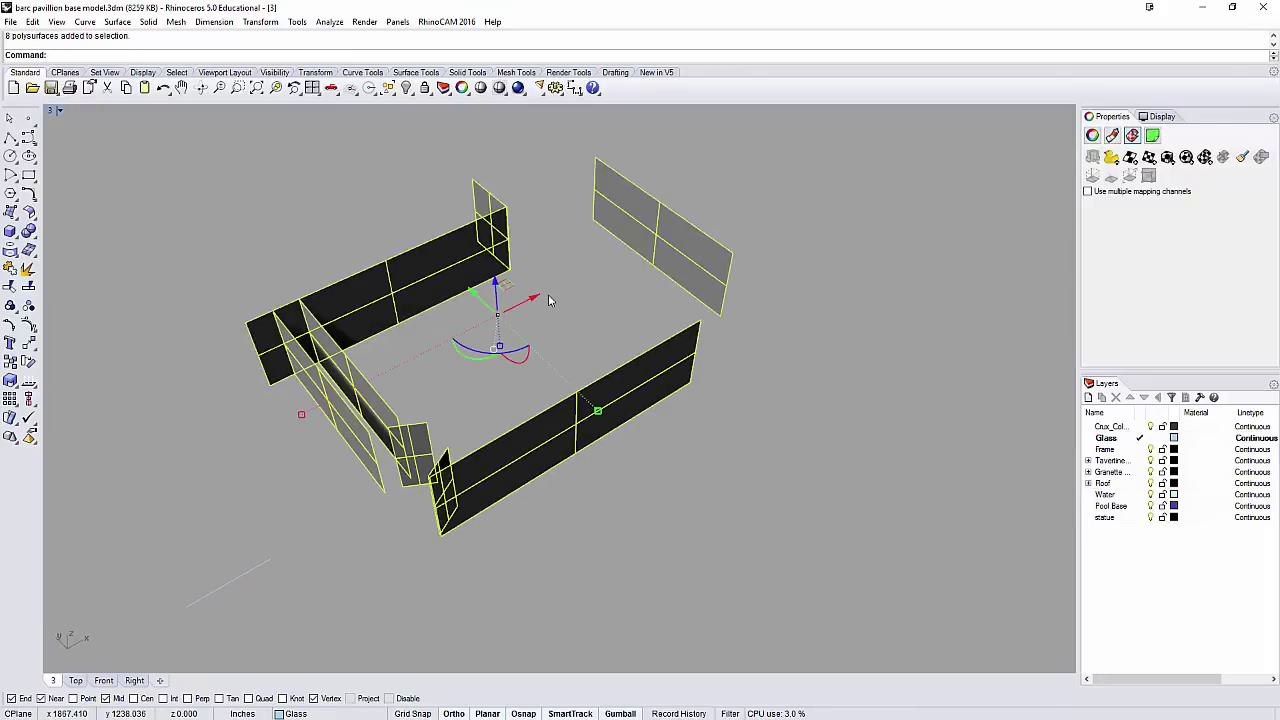
scroll(624, 361, up, 10)
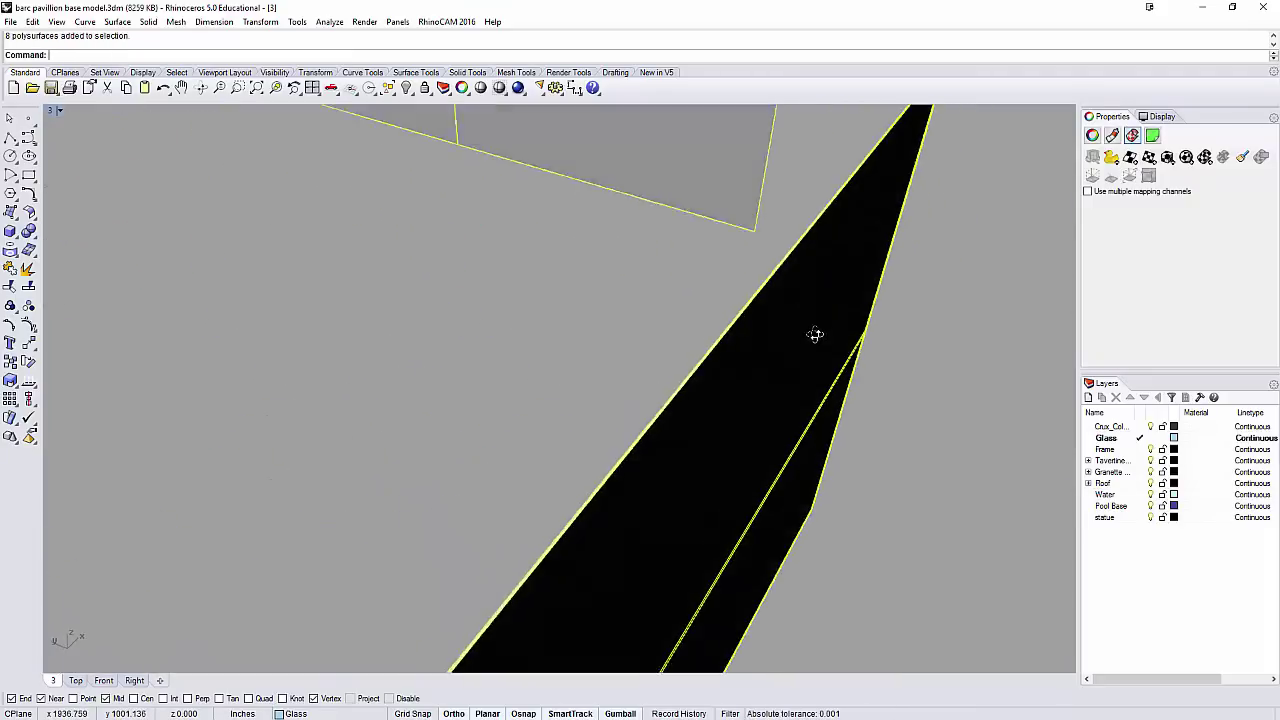
right_drag(710, 375, 707, 250)
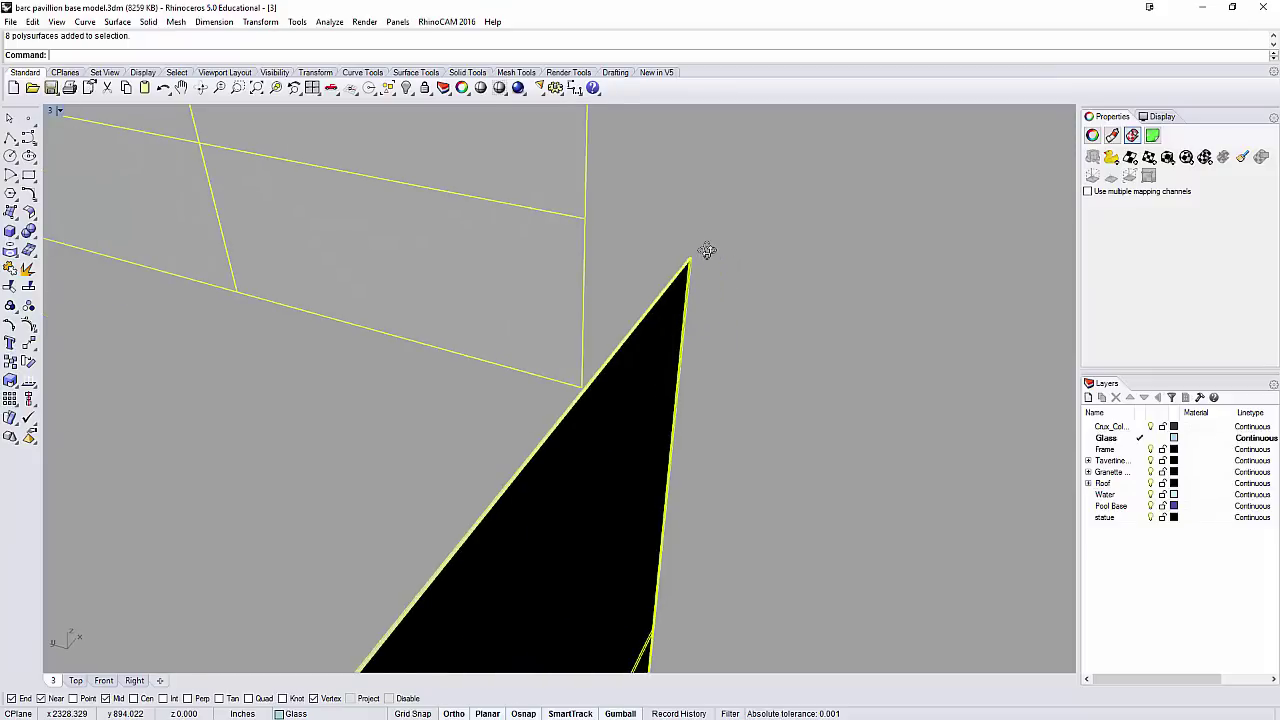
Step: Hide the glass panels and show all hidden objects of the pavilion model
key(Return)
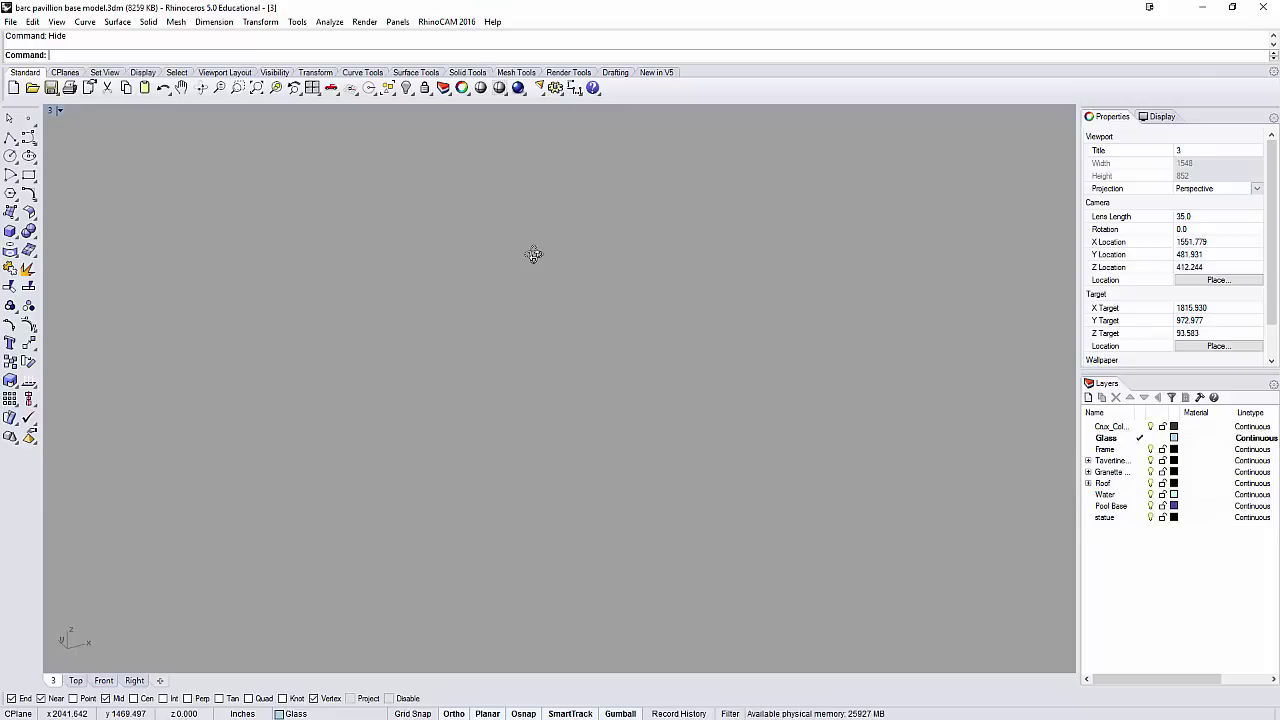
key(Return)
scroll(562, 258, down, 5)
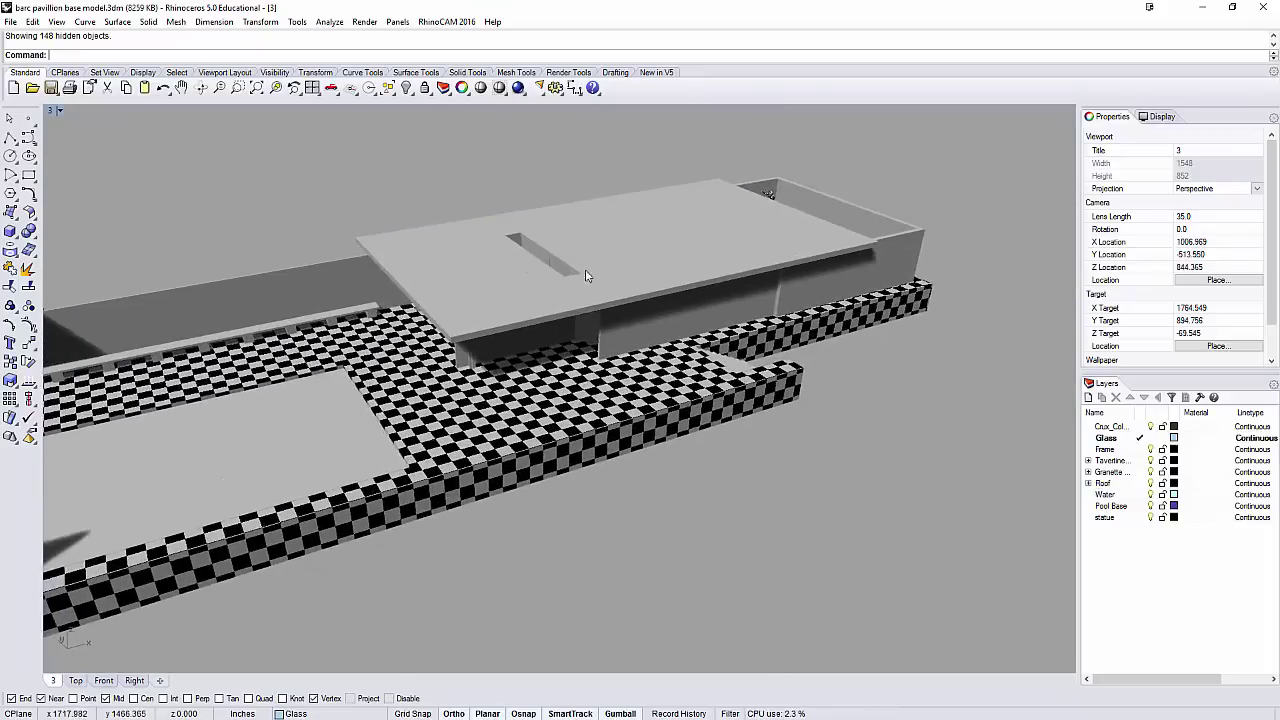
right_drag(388, 272, 993, 202)
scroll(691, 441, down, 5)
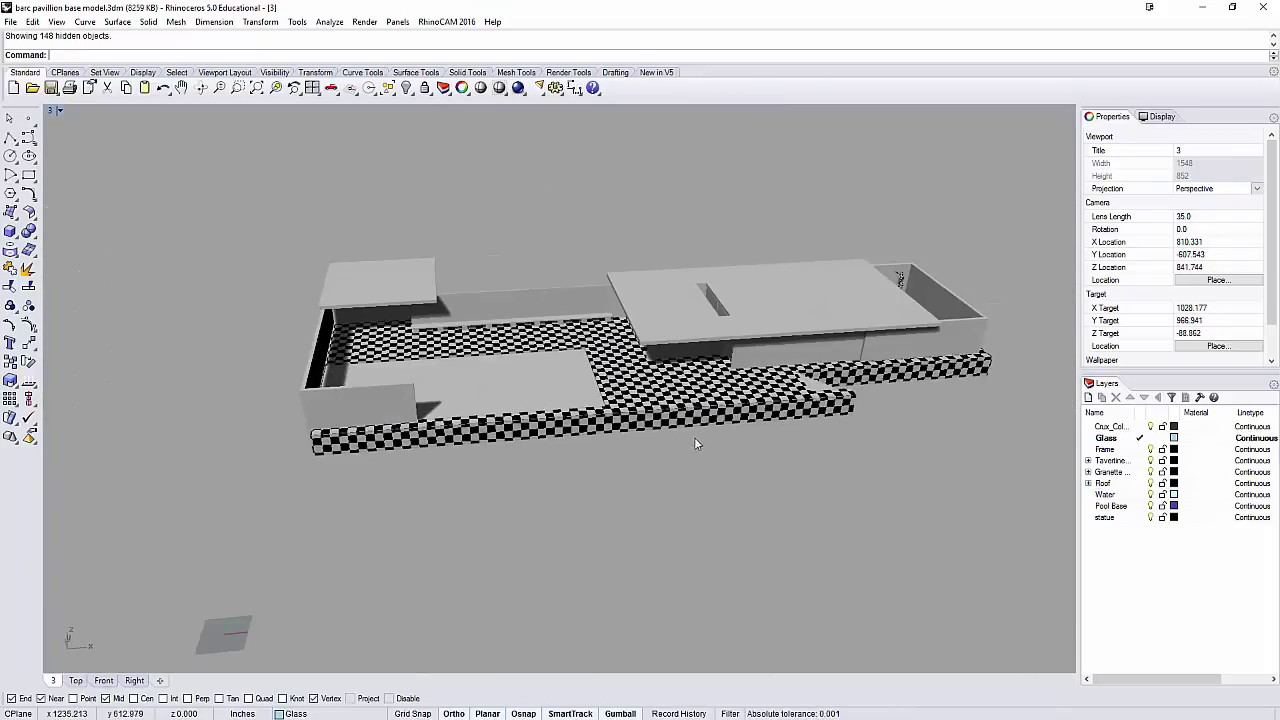
Step: Select the walls around the large pool, bring up the materials editor and assign the Checker material to them
scroll(693, 439, up, 3)
right_drag(693, 438, 600, 400)
click(488, 356)
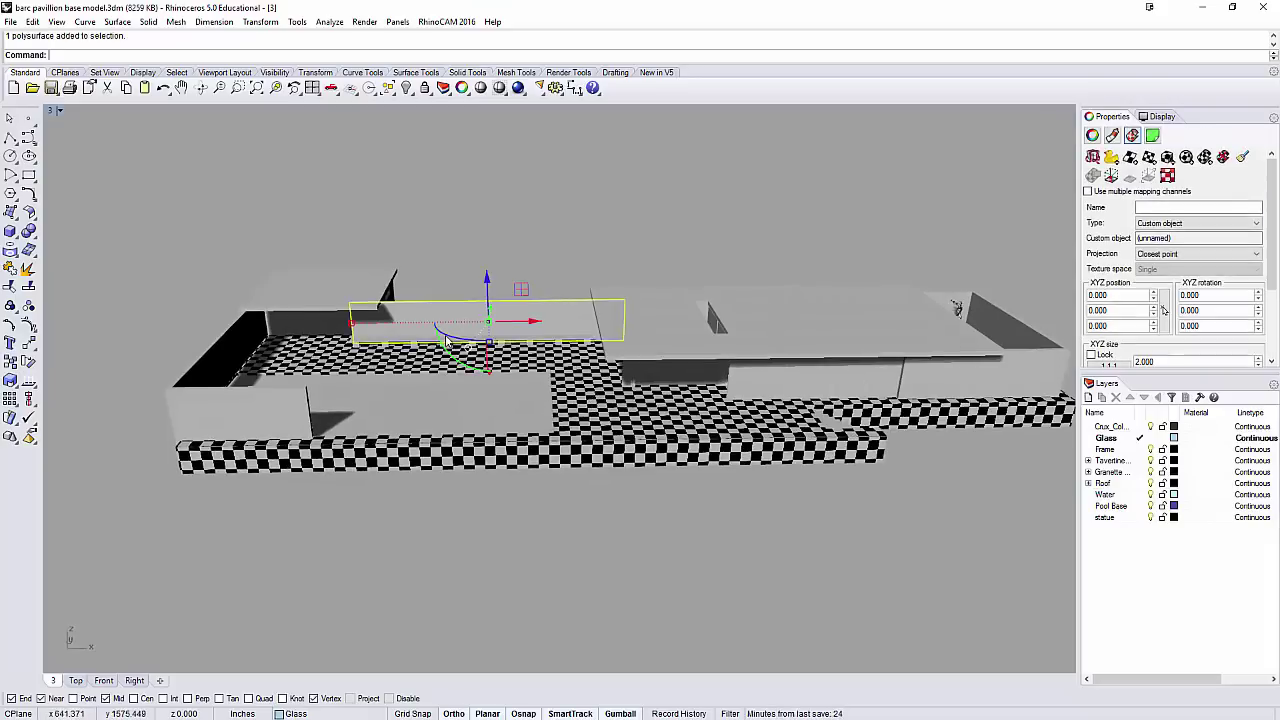
scroll(357, 343, up, 2)
shift+click(131, 356)
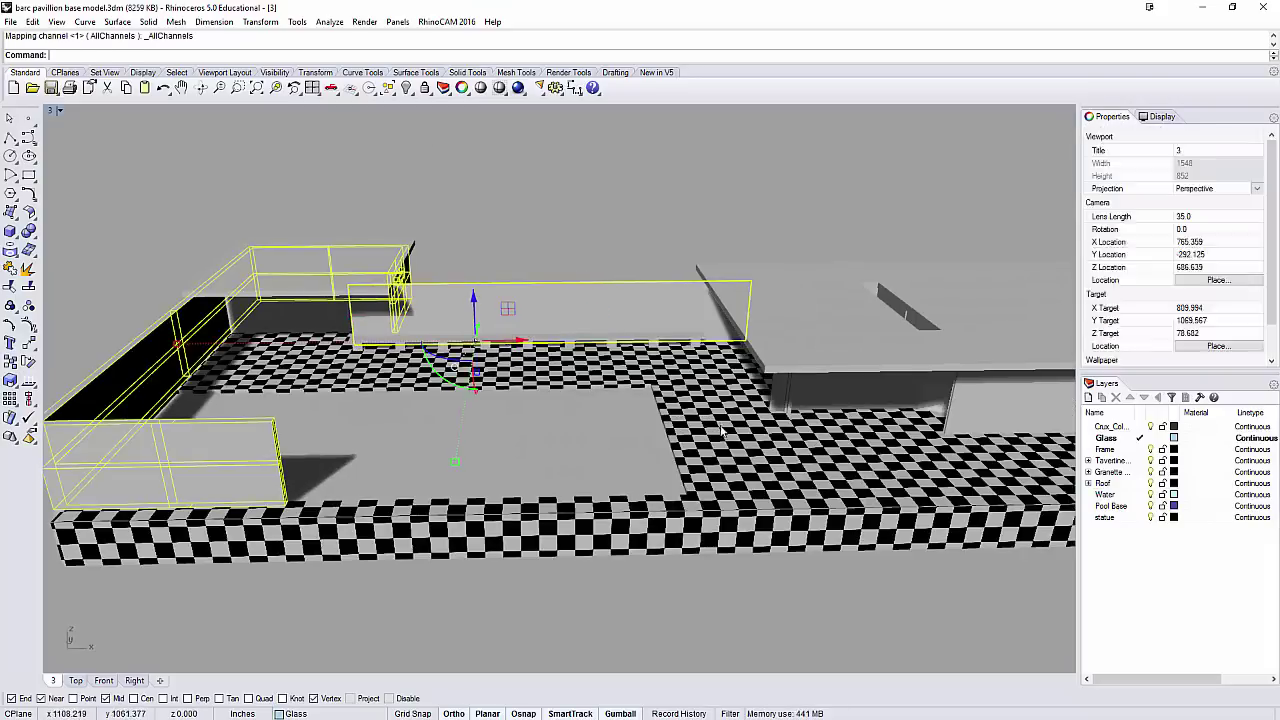
click(364, 21)
click(414, 243)
right_click(789, 314)
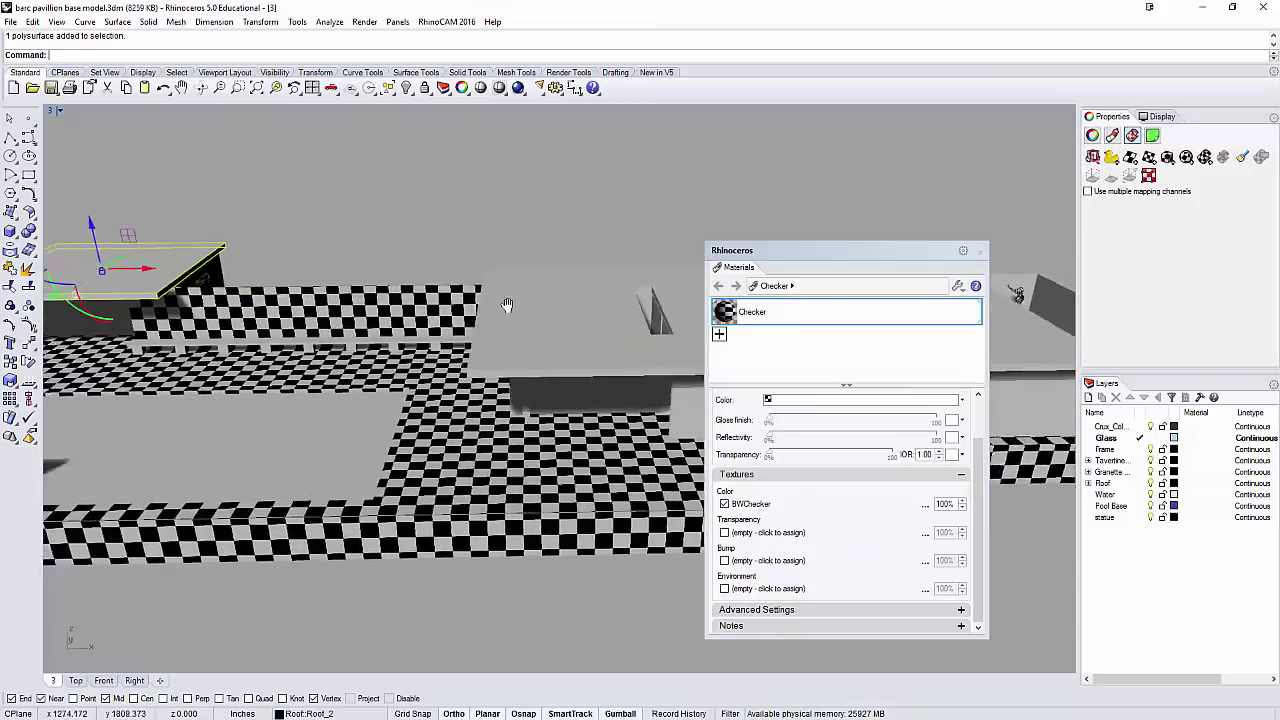
Step: Select all objects in the model and assign the Checker material to them
scroll(515, 290, down, 3)
click(612, 220)
right_drag(612, 230, 583, 211)
key(ctrl+a)
right_click(767, 317)
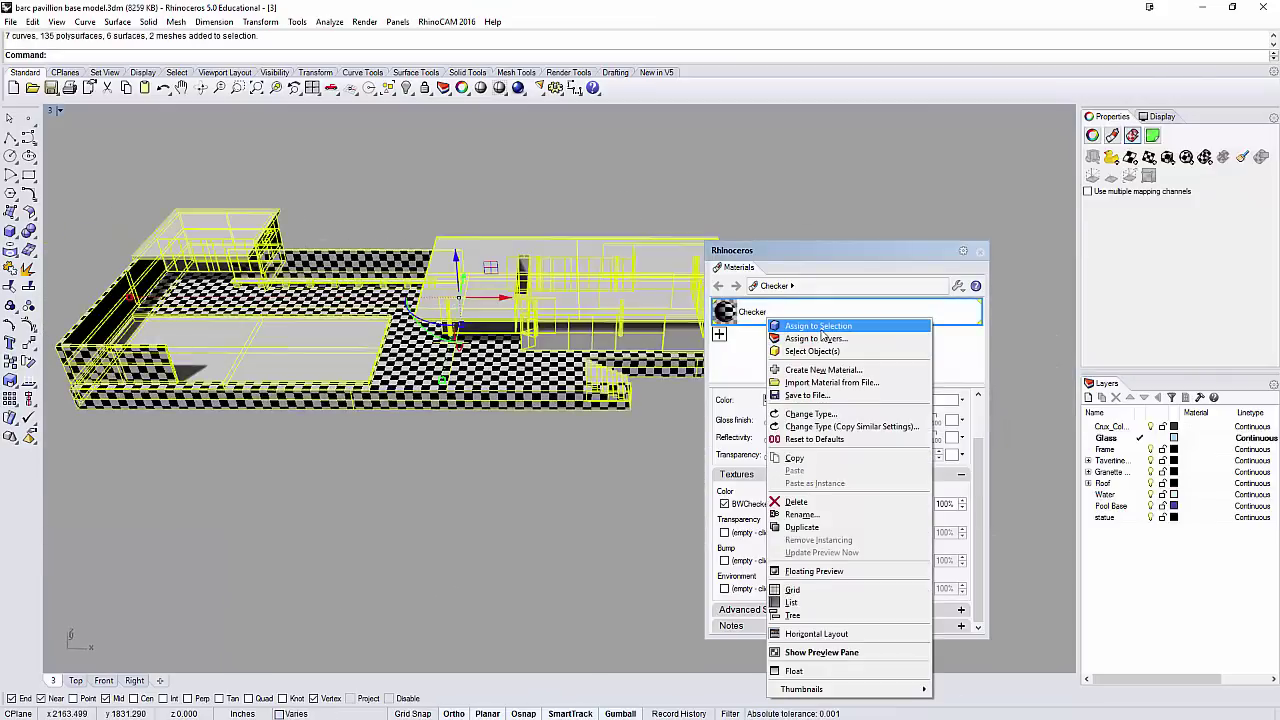
click(822, 326)
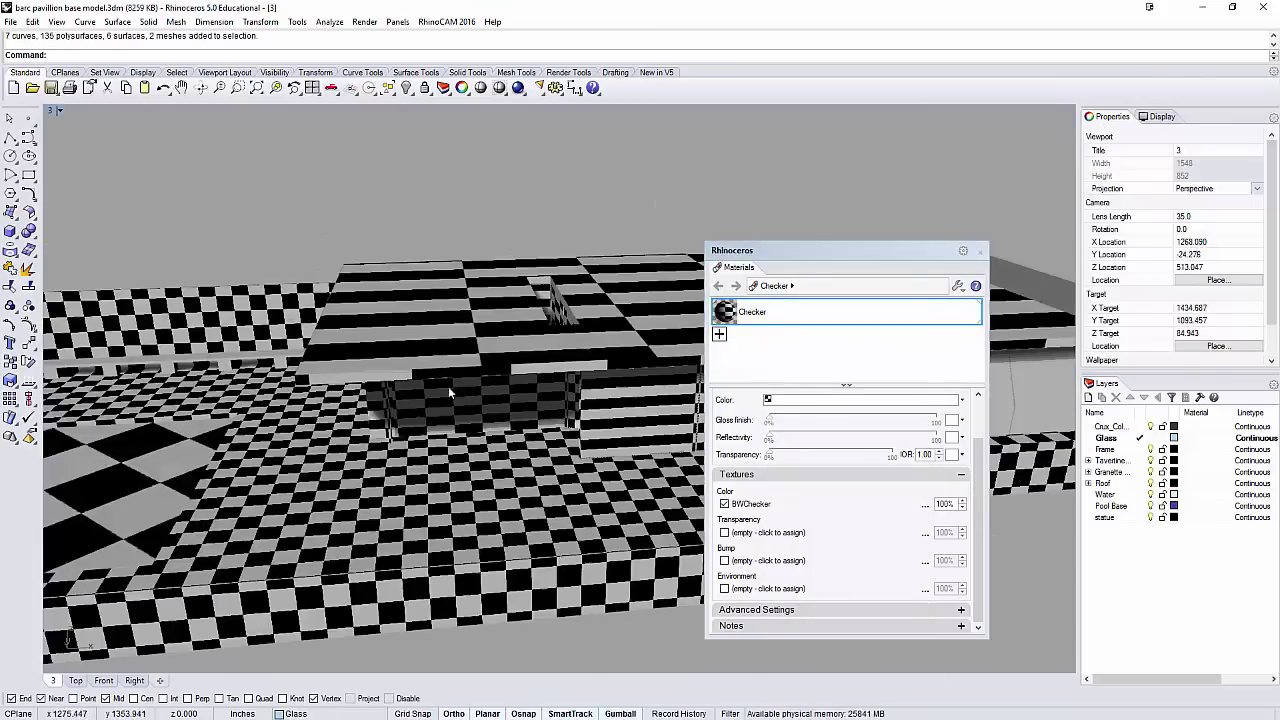
Step: Hide the pavilion's base platform
key(Return)
right_drag(612, 250, 634, 214)
key(ctrl+h)
right_drag(400, 490, 357, 443)
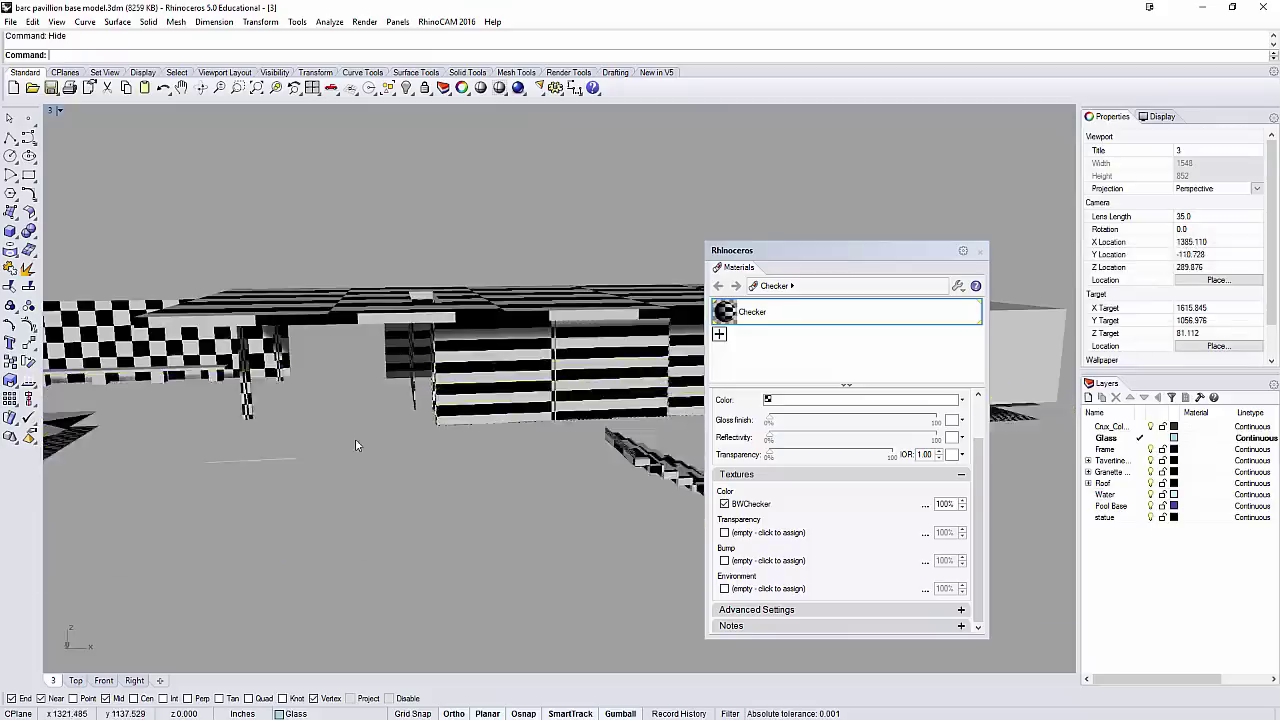
Step: Apply capped box mapping to the granite wall around the small pool and hide the mapped walls
scroll(500, 360, up, 5)
right_drag(500, 360, 630, 330)
click(645, 322)
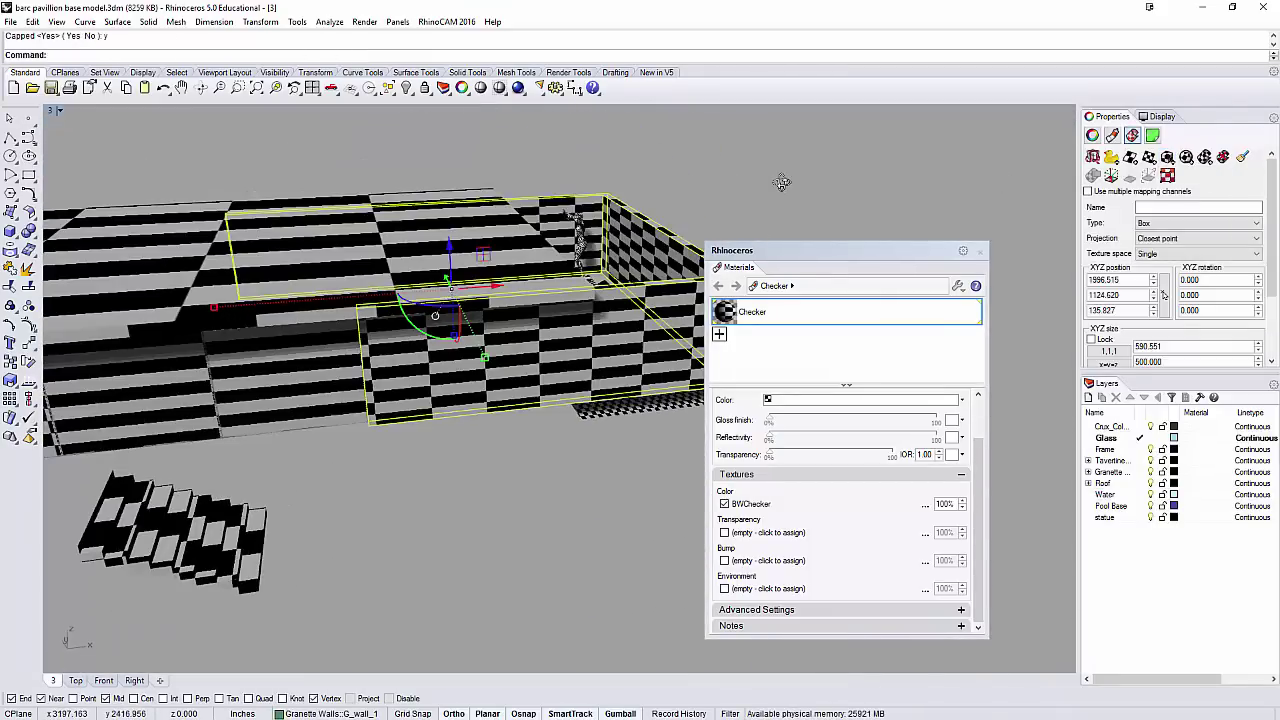
key(ctrl+h)
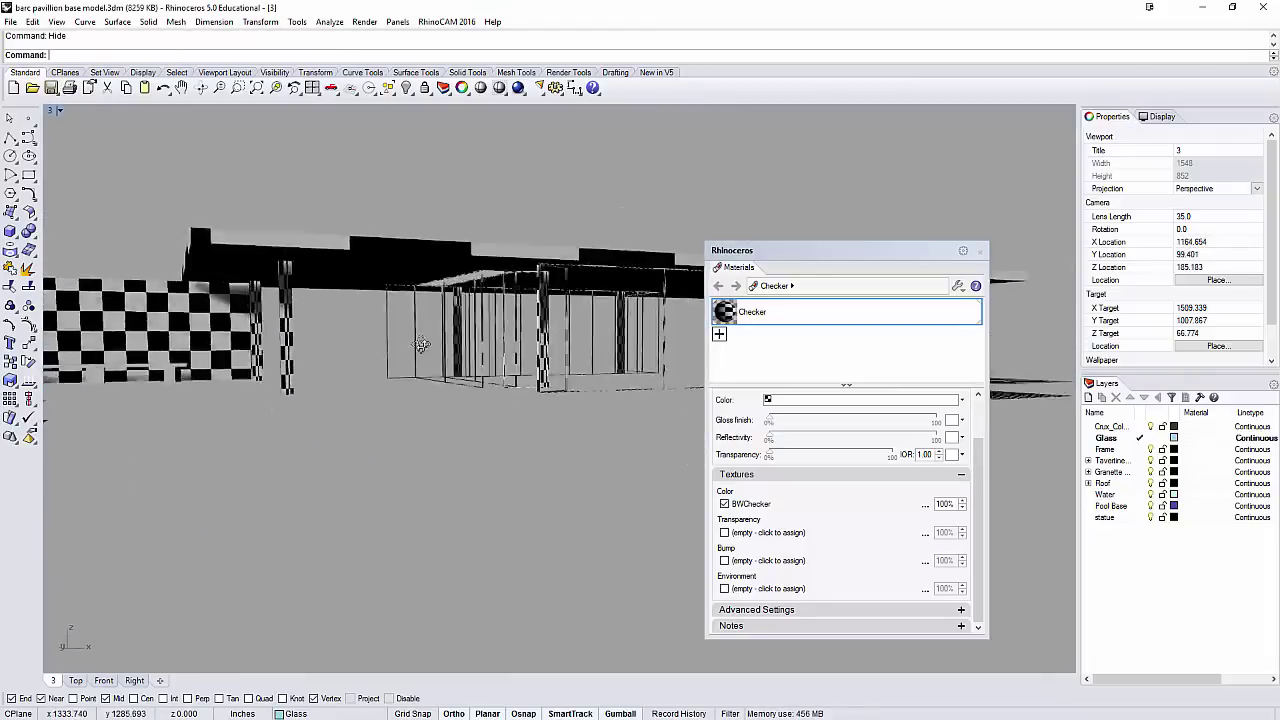
right_drag(421, 344, 323, 317)
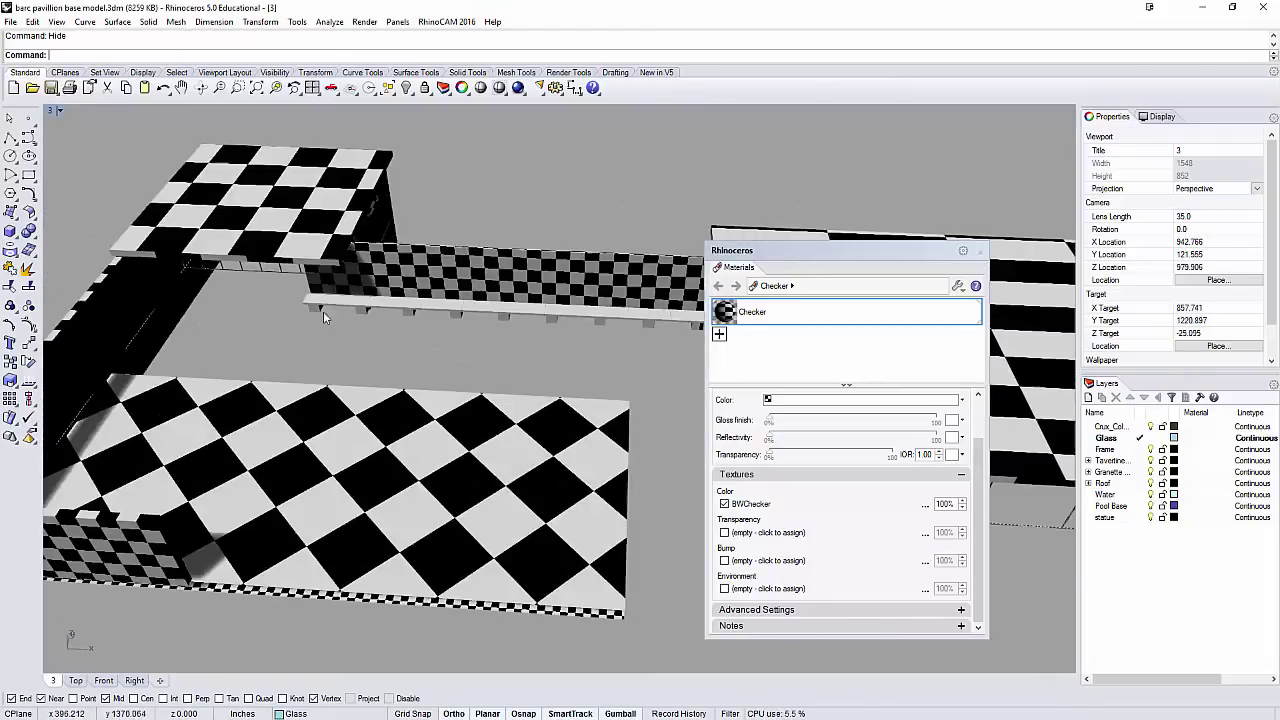
Step: Apply a capped box mapping in world coordinates to the stair step at the end of the flight
key(Return)
click(641, 432)
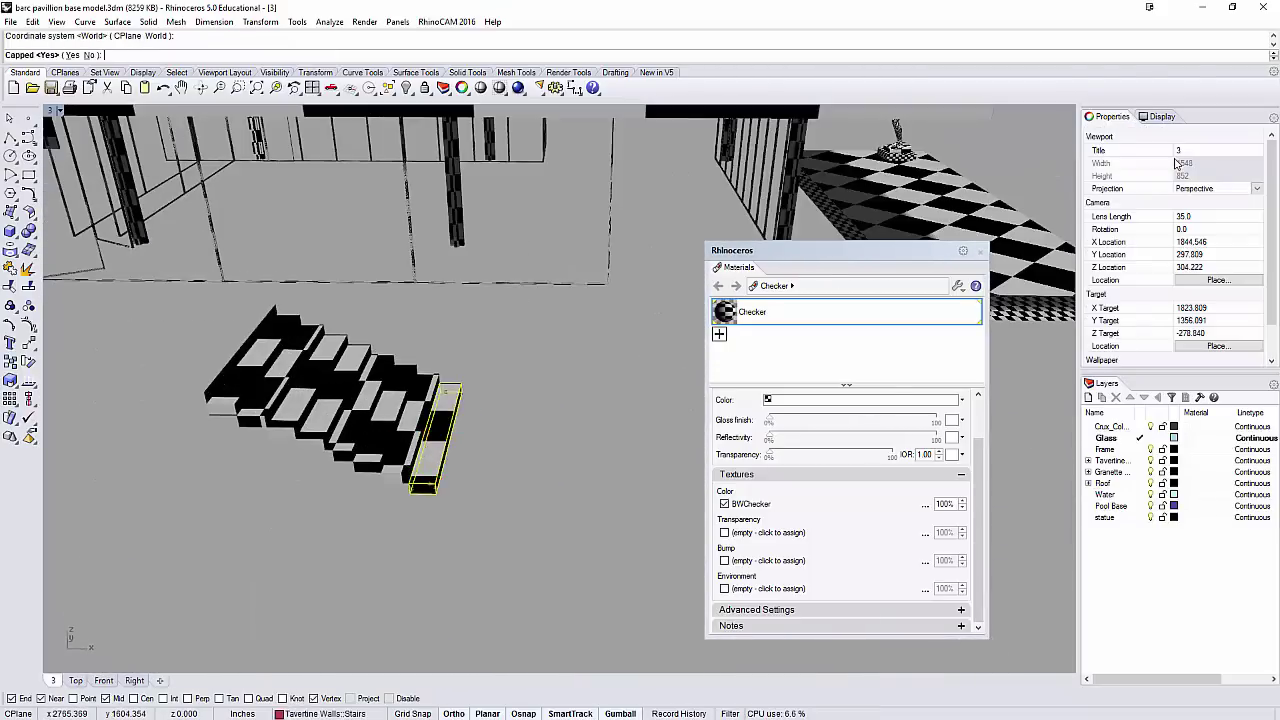
text(y)
key(Return)
Step: Set the X size of the end stair step's box mapping to 36
double_click(1168, 347)
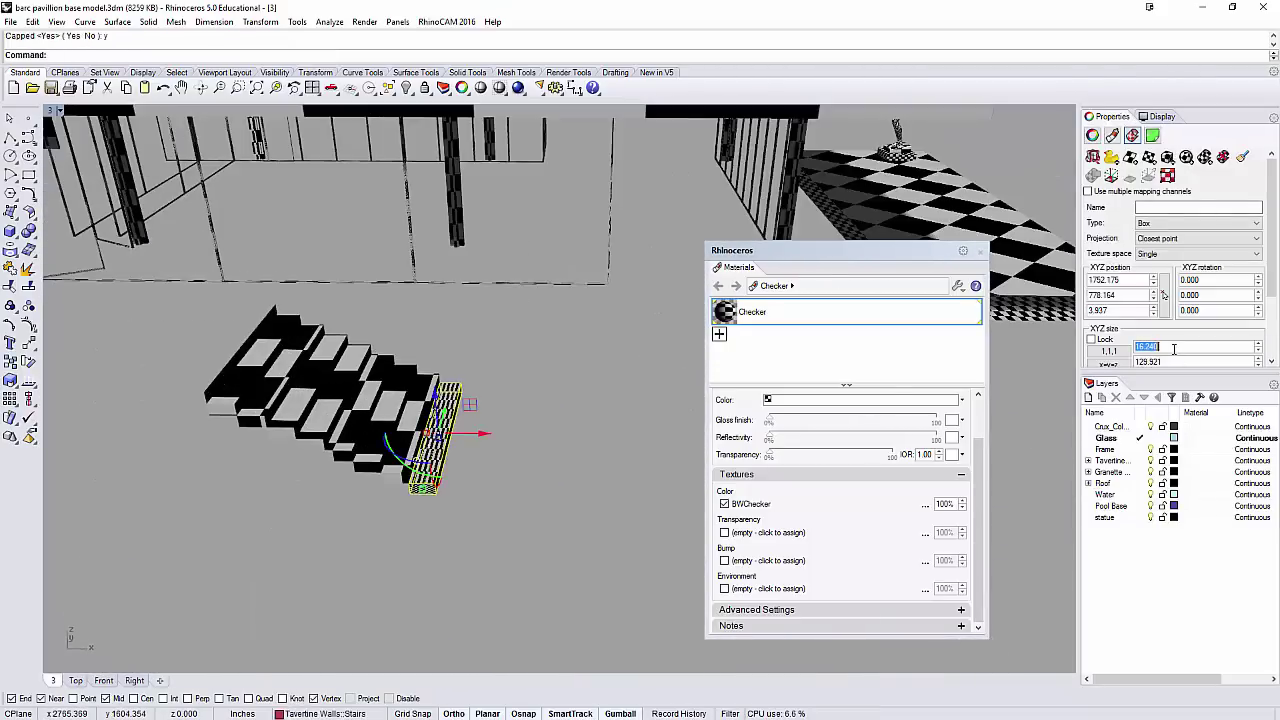
text(36)
key(Tab)
click(380, 513)
right_drag(380, 513, 470, 560)
drag(530, 641, 323, 565)
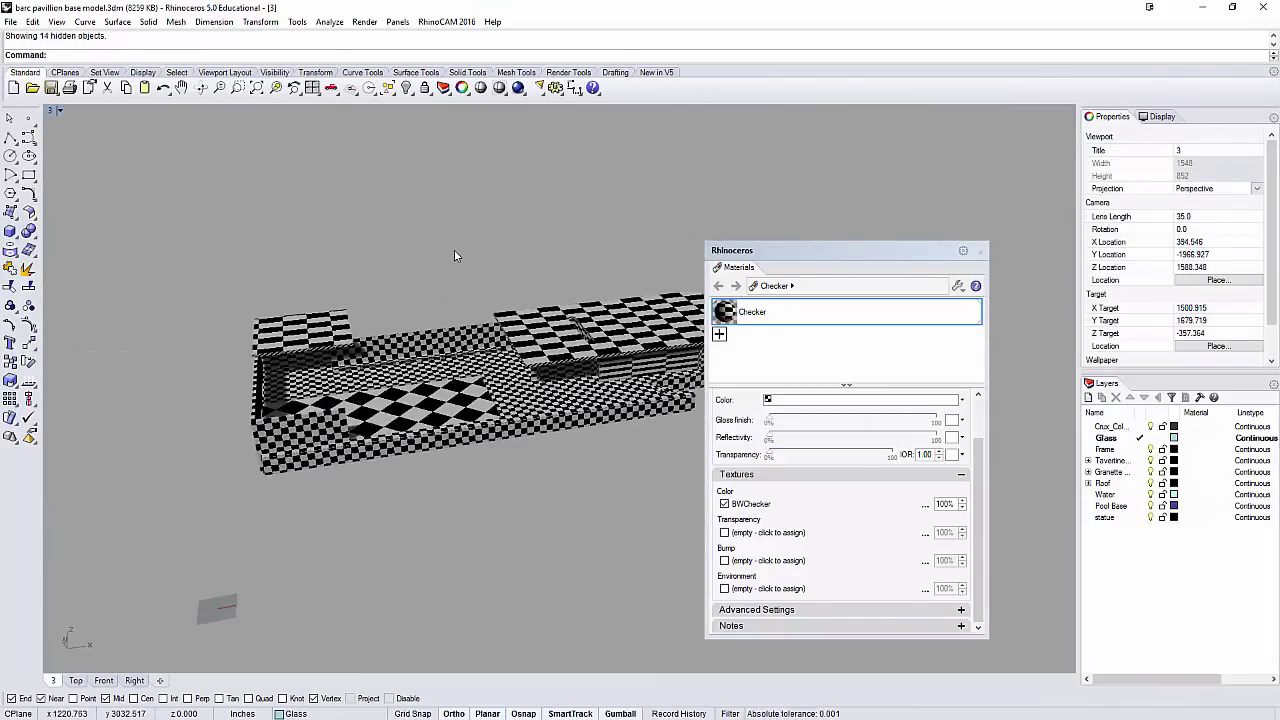
Step: Save the model as a new Rhino 5 file named "barc pavillion Texture Mapped"
key(ctrl+shift+s)
click(348, 320)
key(BackSpace)
key(BackSpace)
key(BackSpace)
key(BackSpace)
key(BackSpace)
key(BackSpace)
key(BackSpace)
key(BackSpace)
key(BackSpace)
key(BackSpace)
key(BackSpace)
text(texture mapping)
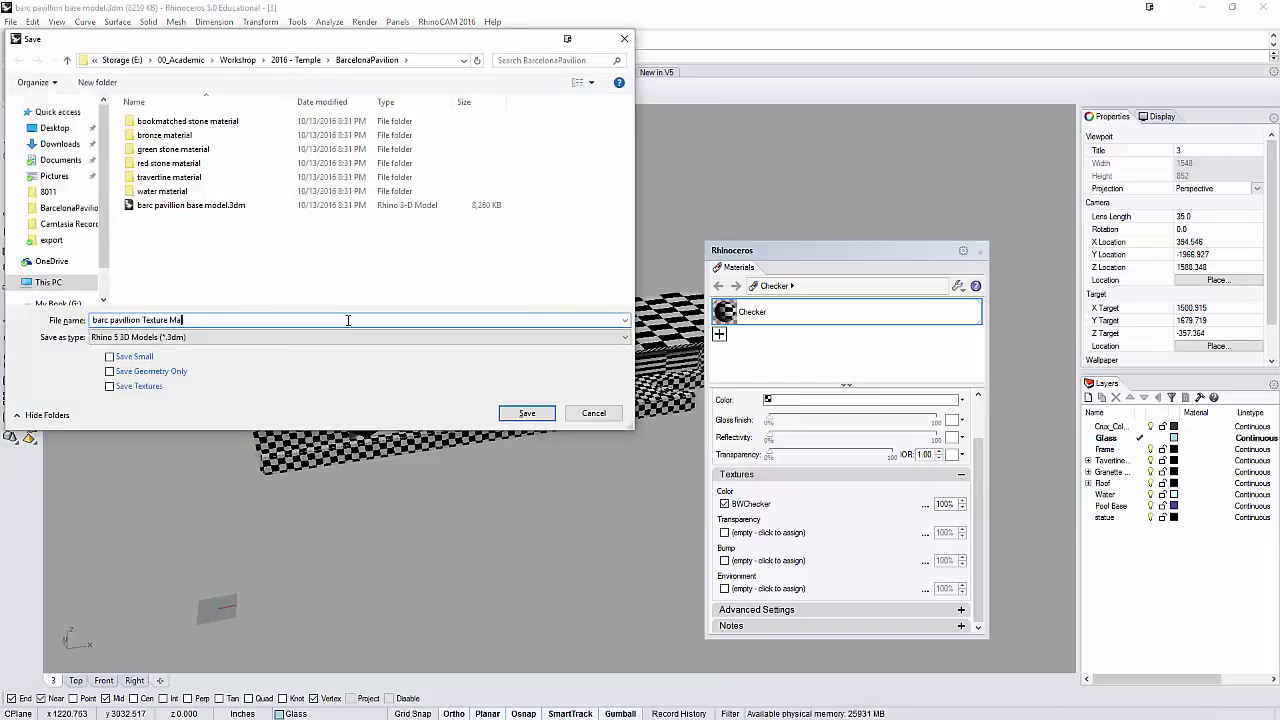
click(526, 414)
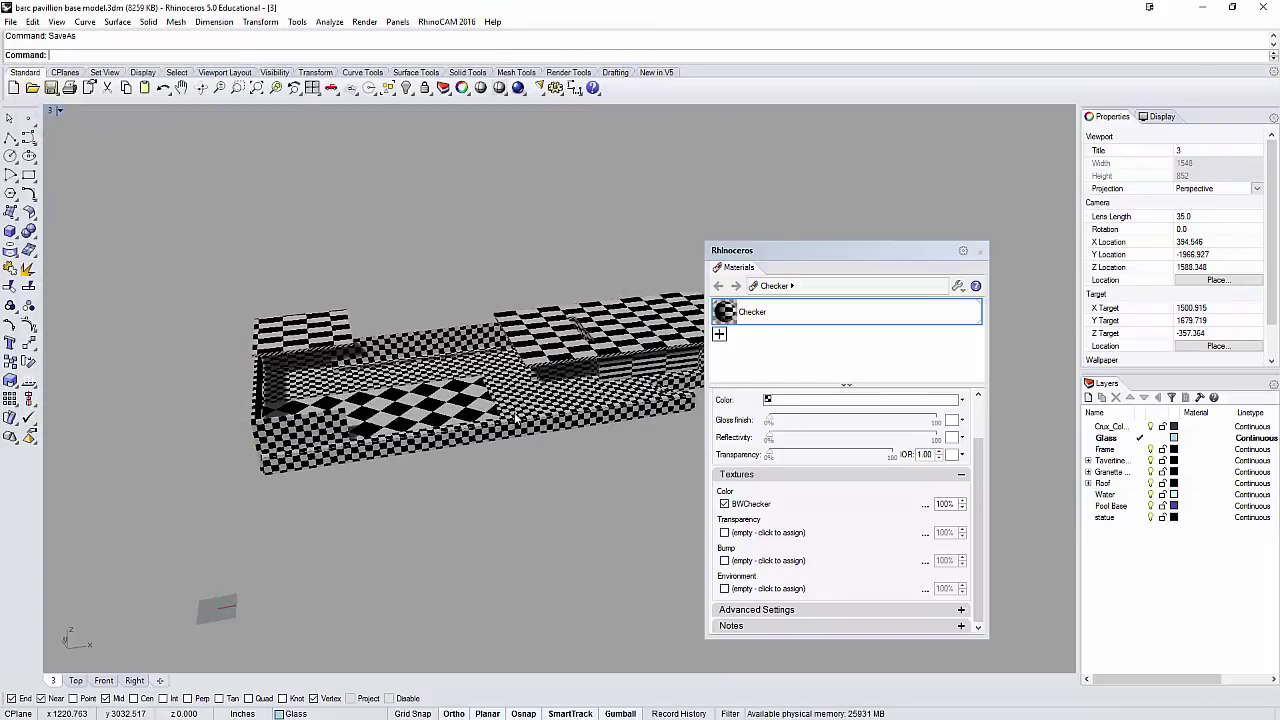
Step: Examine the checker mapping on both pools' water surfaces and on the large roof slab by selecting each
shift+right_drag(518, 244, 425, 240)
scroll(500, 340, up, 4)
right_drag(520, 370, 580, 290)
click(264, 411)
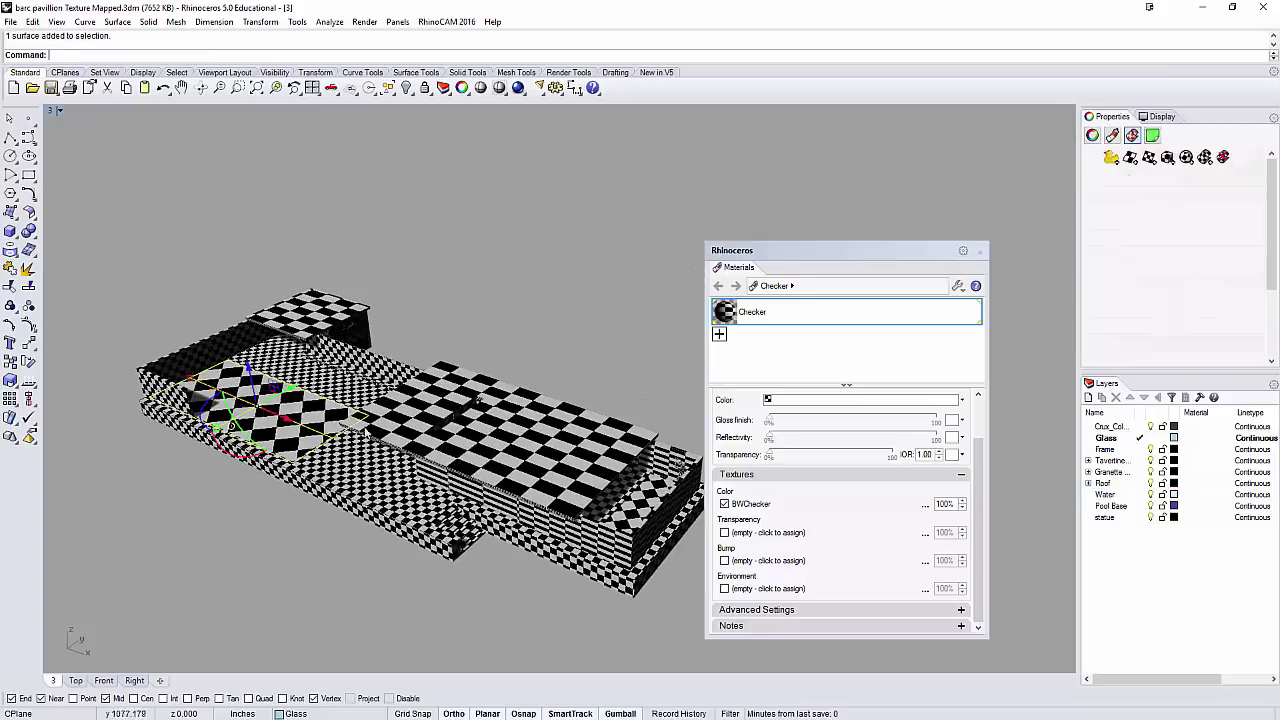
shift+right_drag(231, 426, 183, 397)
right_drag(183, 397, 240, 412)
shift+click(597, 487)
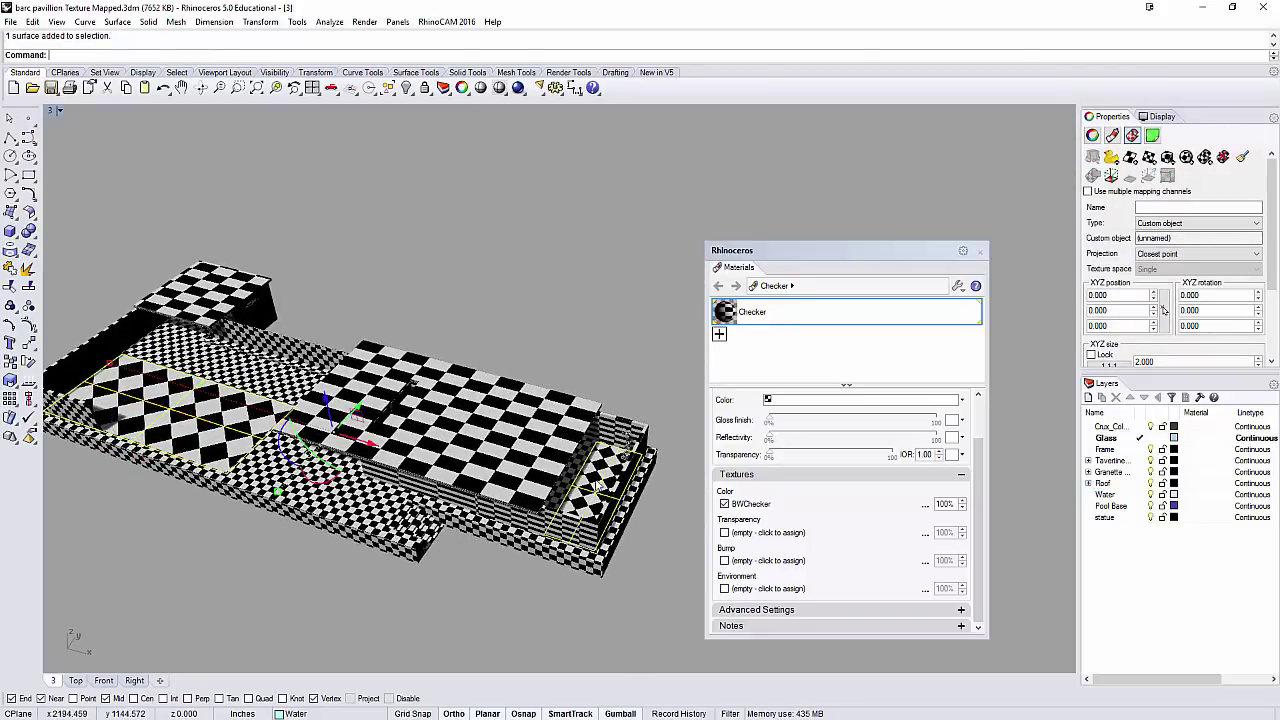
click(516, 350)
right_drag(450, 384, 472, 345)
click(445, 372)
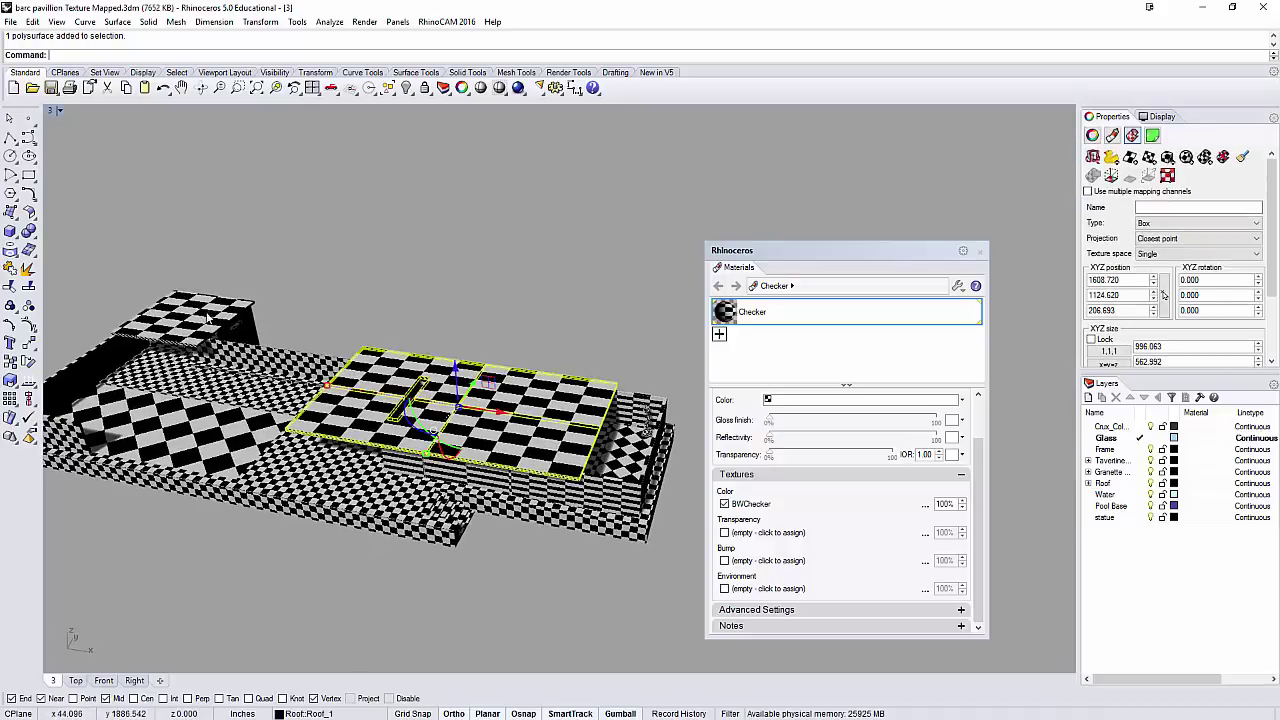
Step: Examine the checker mapping on the walls and glass beneath the large roof slab by selecting them
right_drag(291, 298, 424, 392)
scroll(440, 340, up, 3)
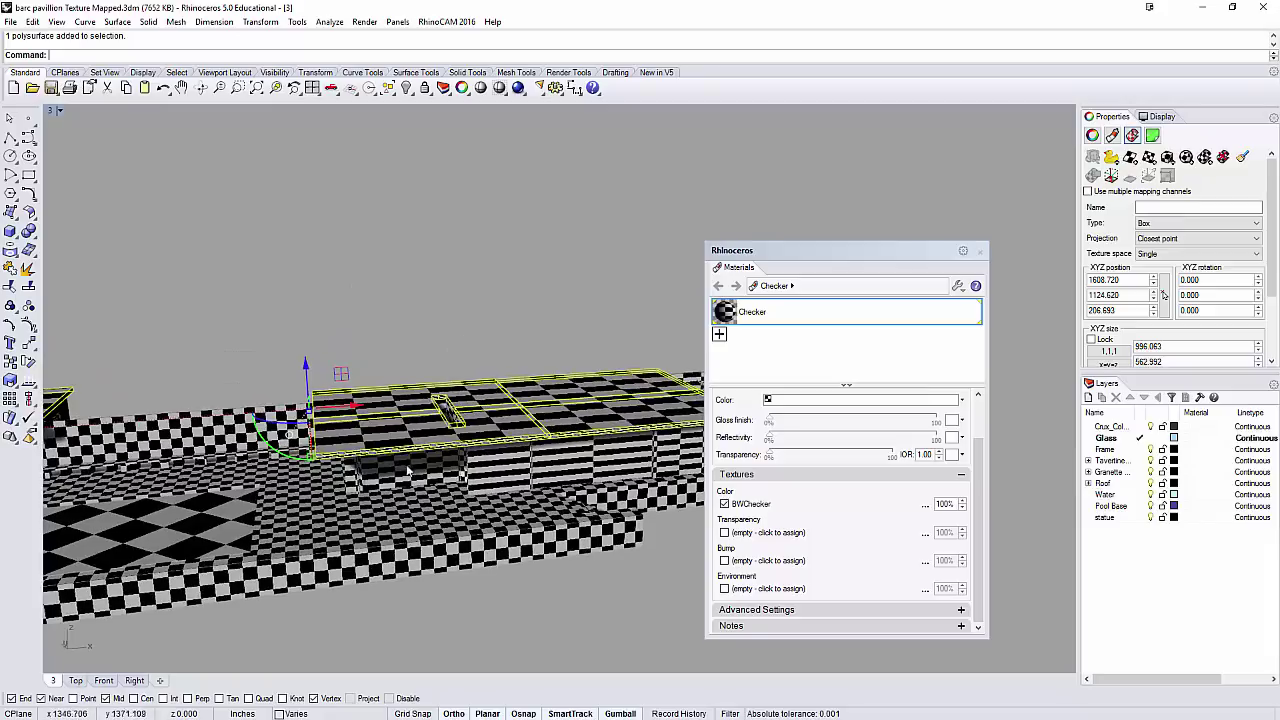
click(408, 467)
click(567, 474)
scroll(396, 465, up, 7)
right_drag(396, 465, 395, 425)
right_drag(425, 356, 500, 410)
click(347, 361)
scroll(326, 357, down, 4)
scroll(483, 375, up, 4)
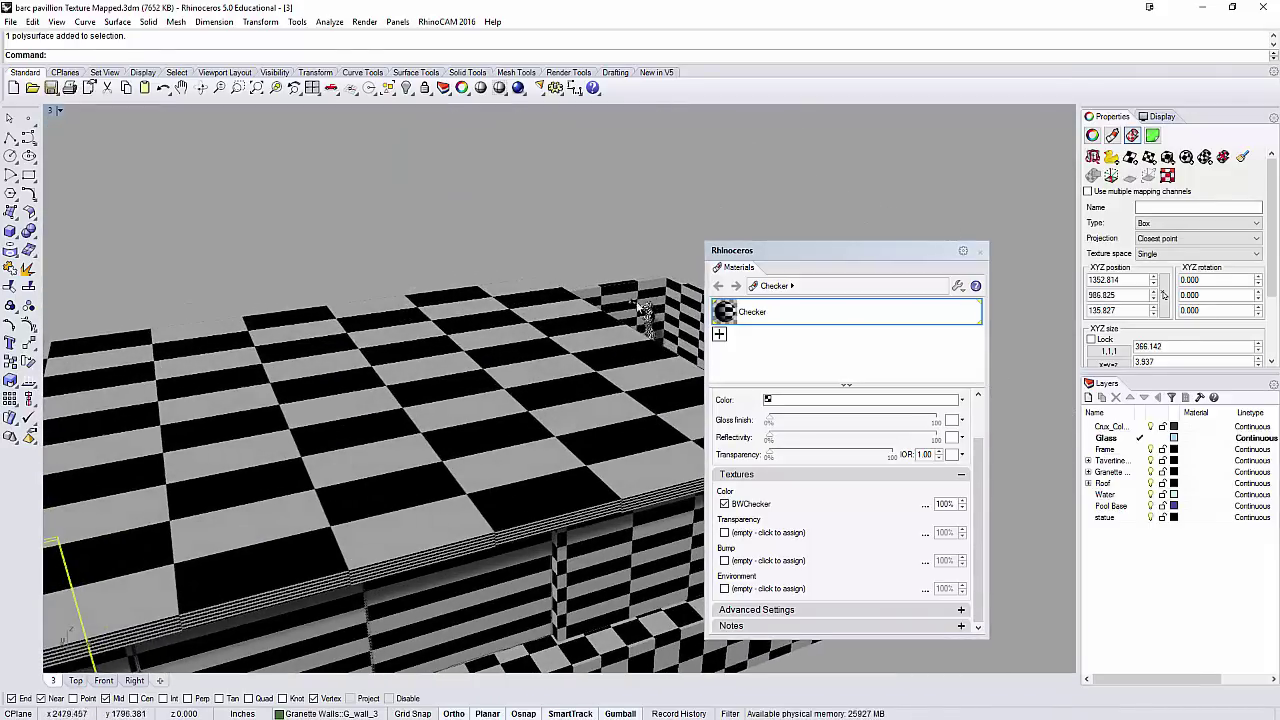
Step: Examine the checker mapping on the granite wall enclosing the end pool and on the granite wall under the large roof
click(652, 291)
scroll(622, 244, down, 5)
click(627, 241)
click(650, 280)
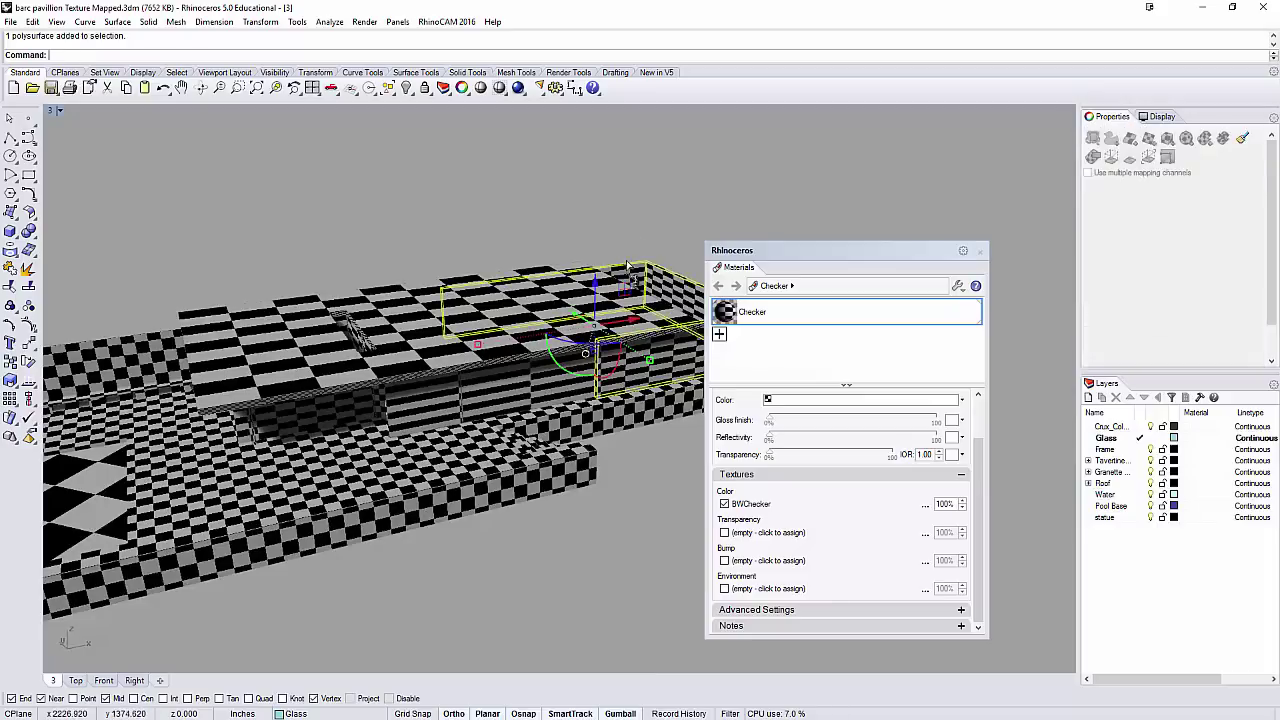
shift+right_drag(938, 178, 630, 197)
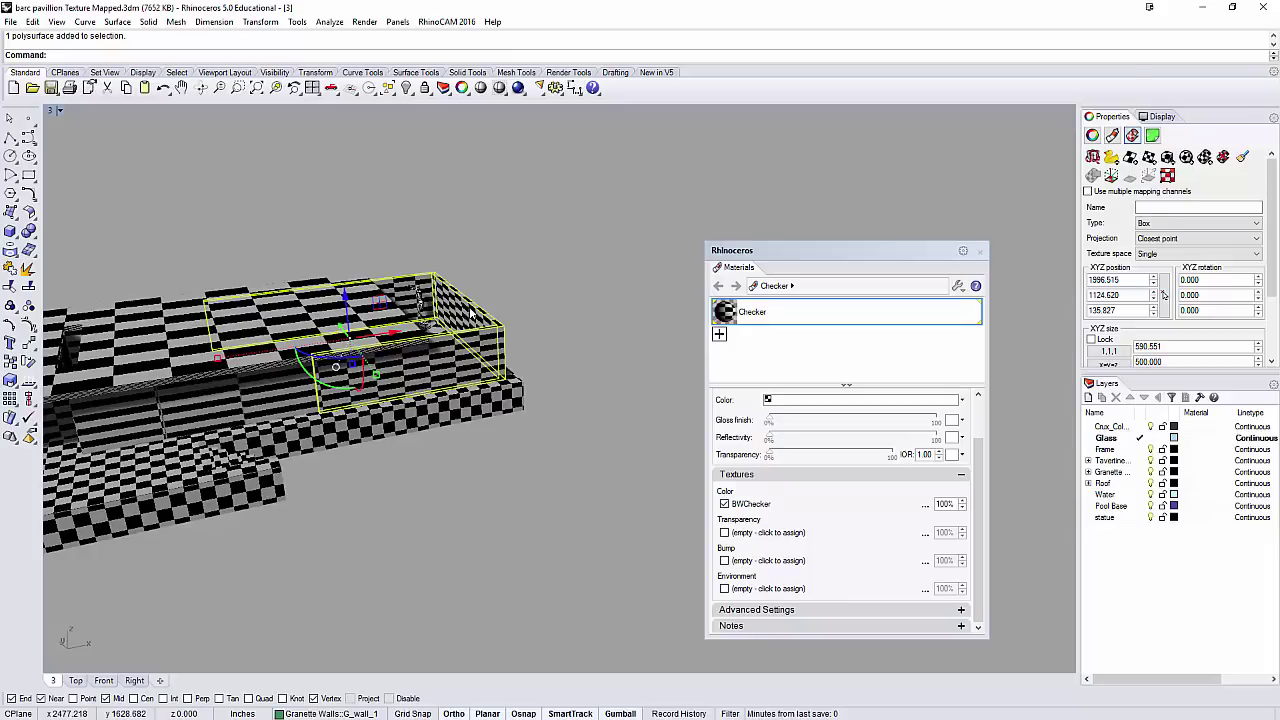
right_drag(464, 313, 232, 262)
scroll(196, 266, up, 5)
click(238, 264)
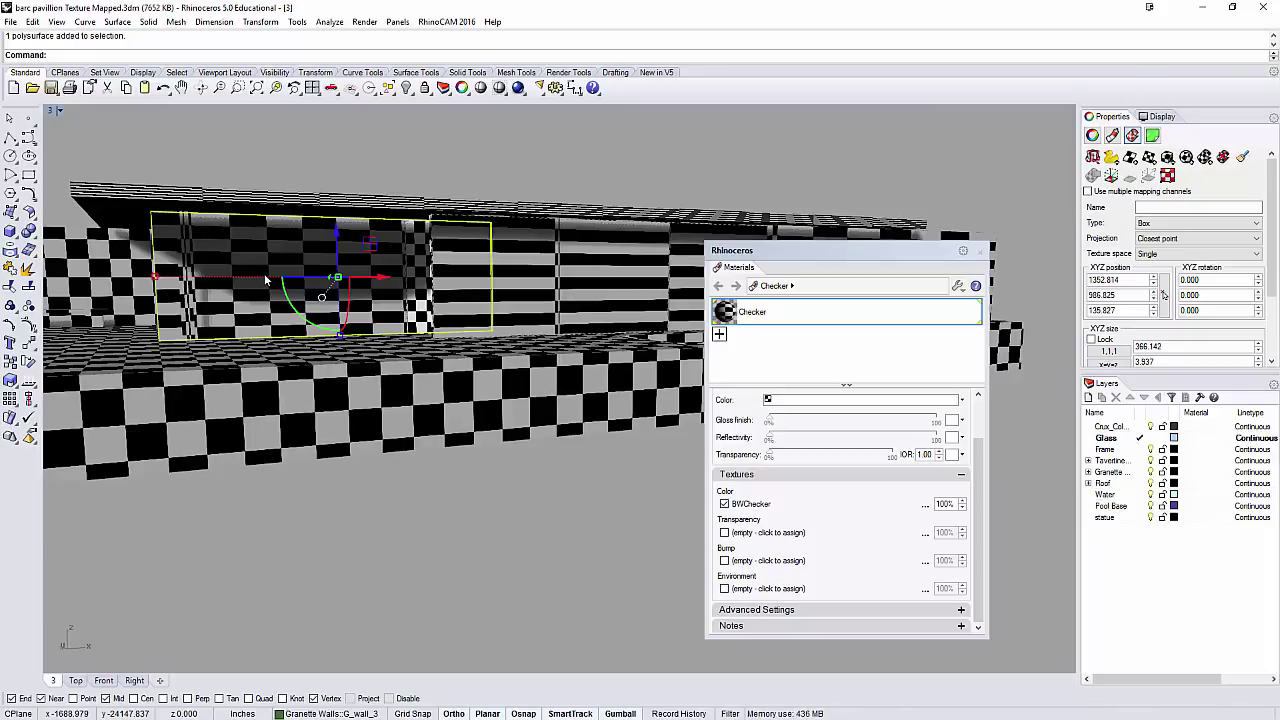
right_drag(265, 277, 295, 370)
click(363, 207)
scroll(363, 207, down, 6)
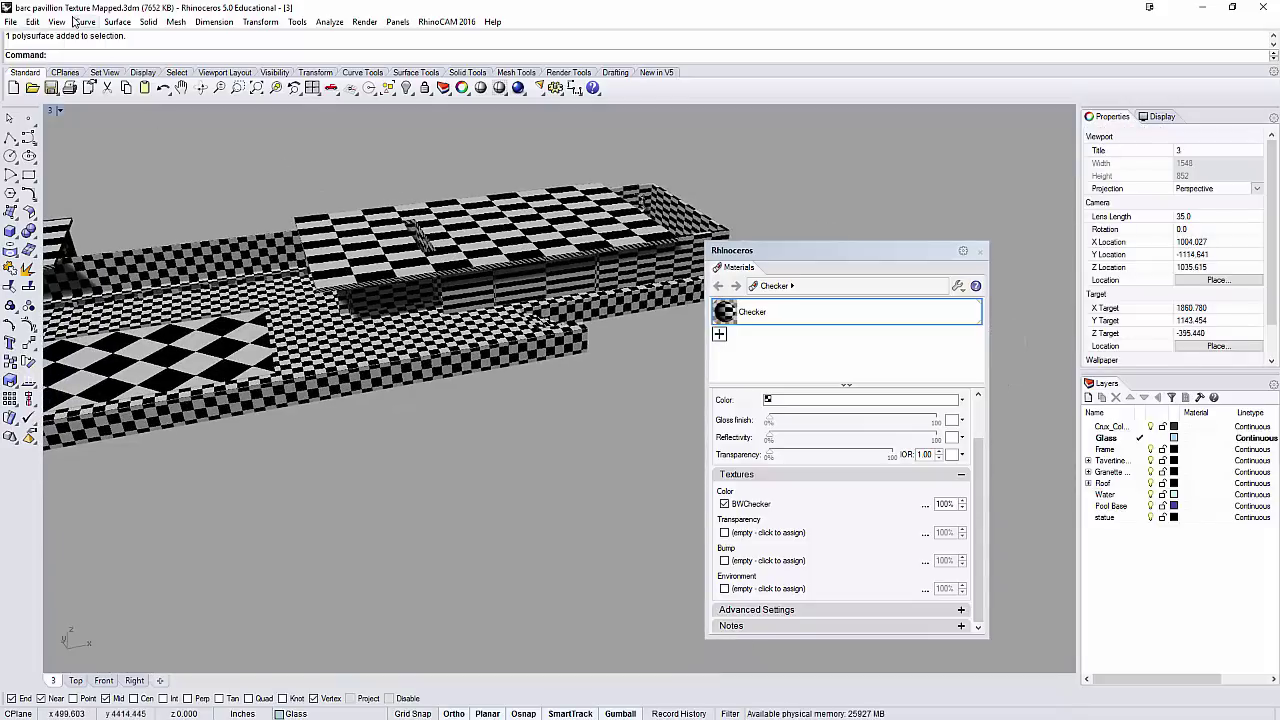
right_drag(370, 240, 308, 236)
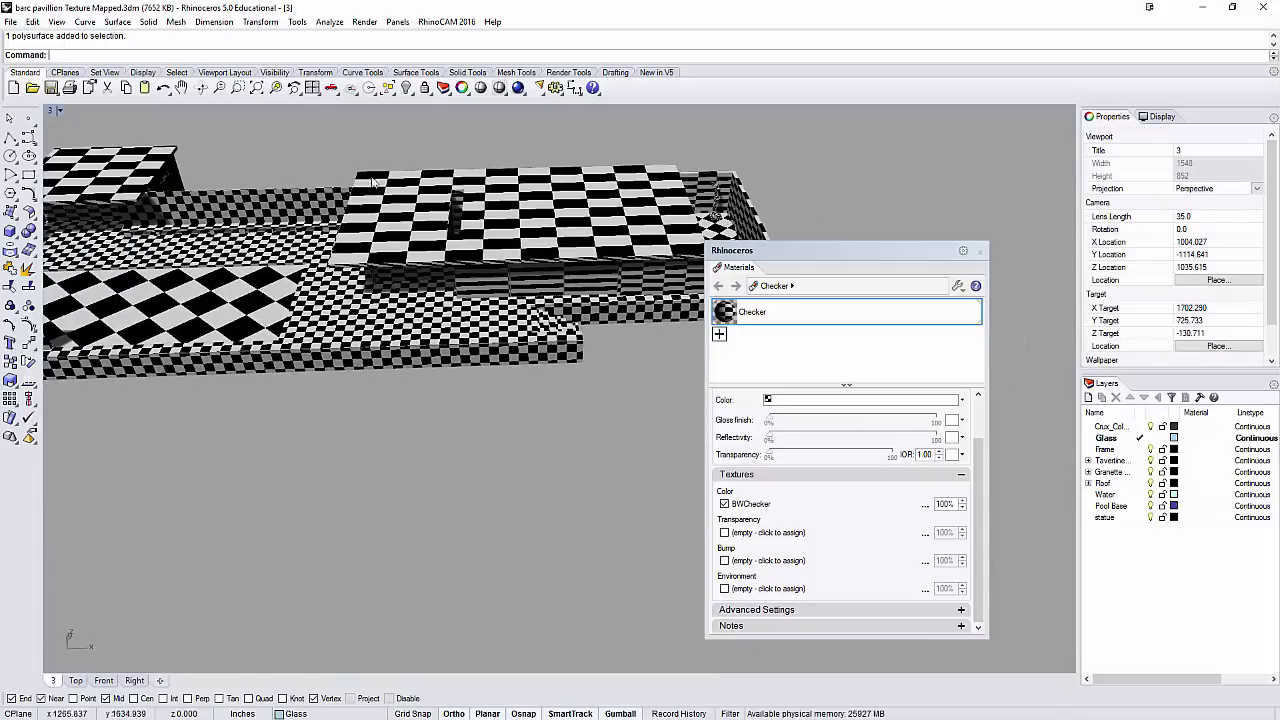
scroll(440, 265, down, 5)
scroll(338, 208, up, 5)
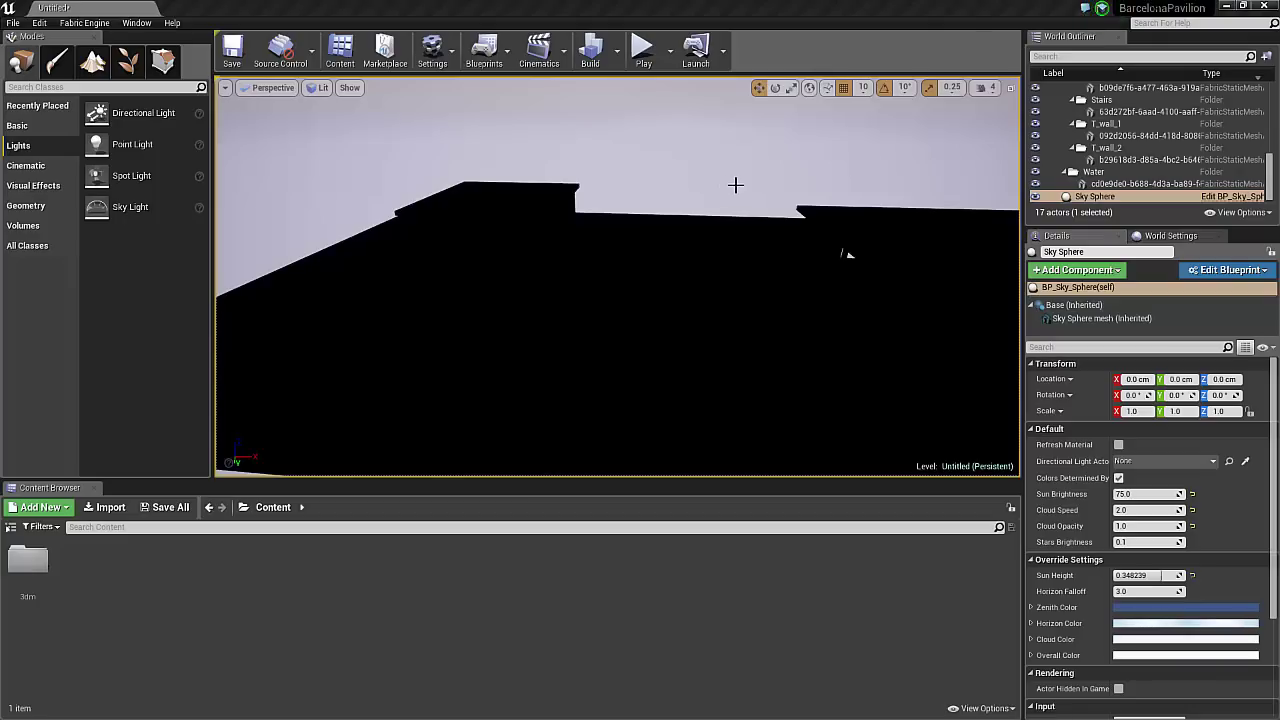
Step: Switch to Unreal Engine and examine the imported pavilion model in the level from several sides
right_click(736, 185)
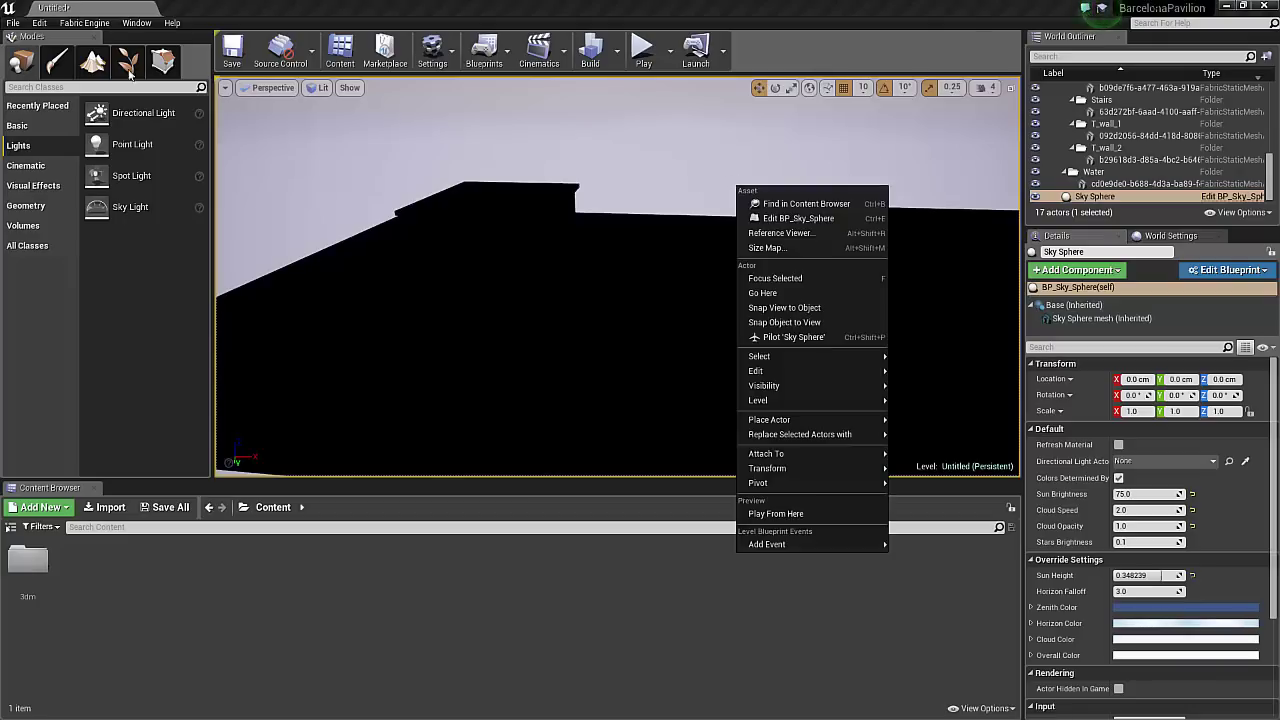
click(95, 25)
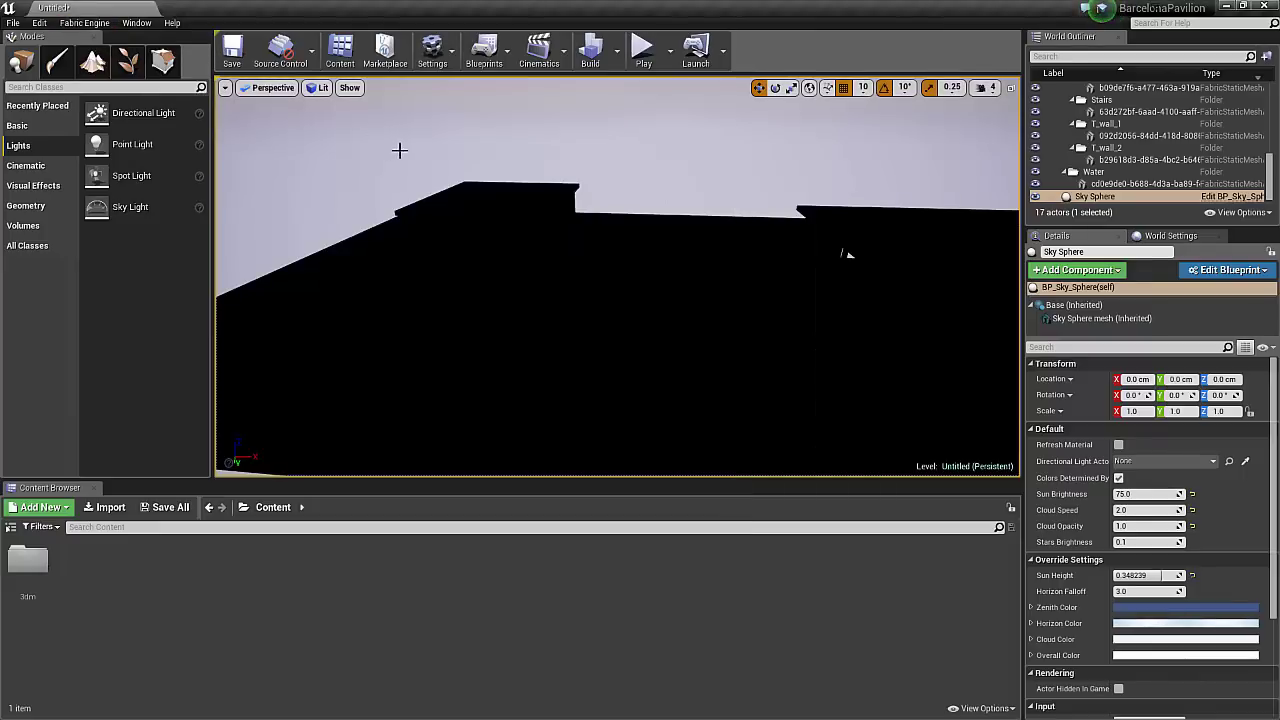
right_drag(399, 150, 410, 196)
click(570, 255)
click(703, 195)
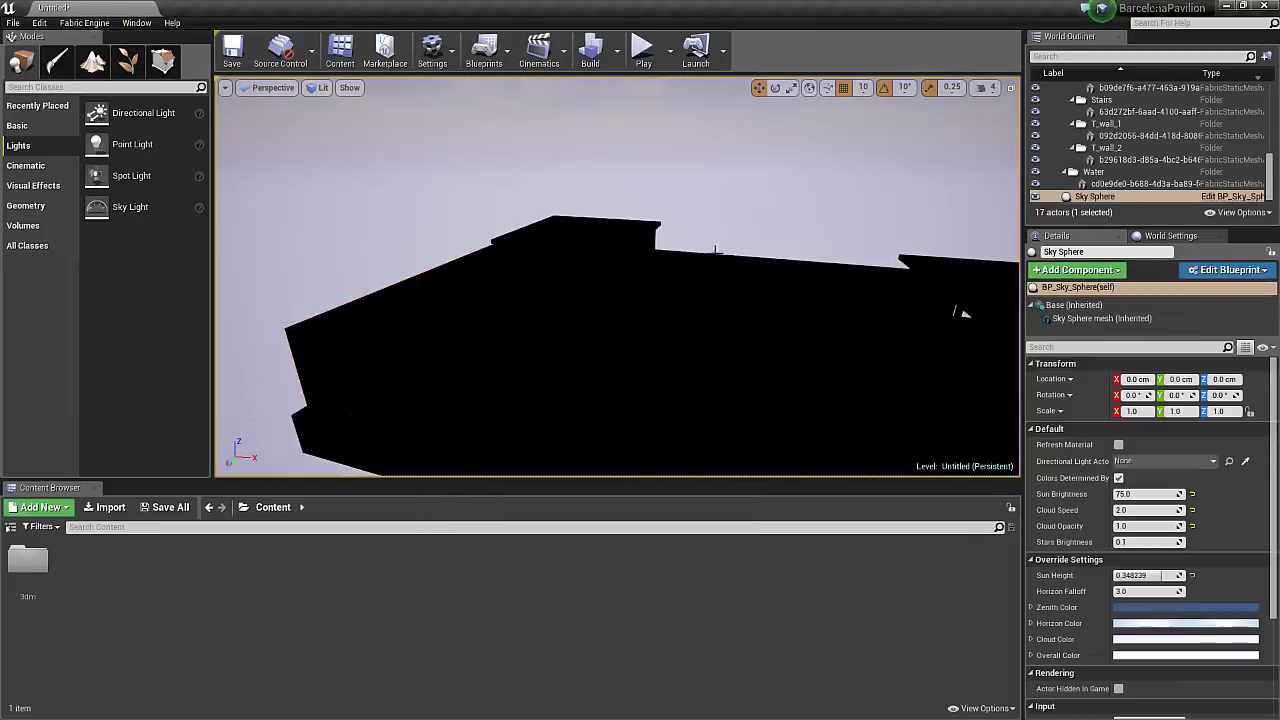
click(724, 258)
right_drag(724, 258, 855, 255)
click(748, 254)
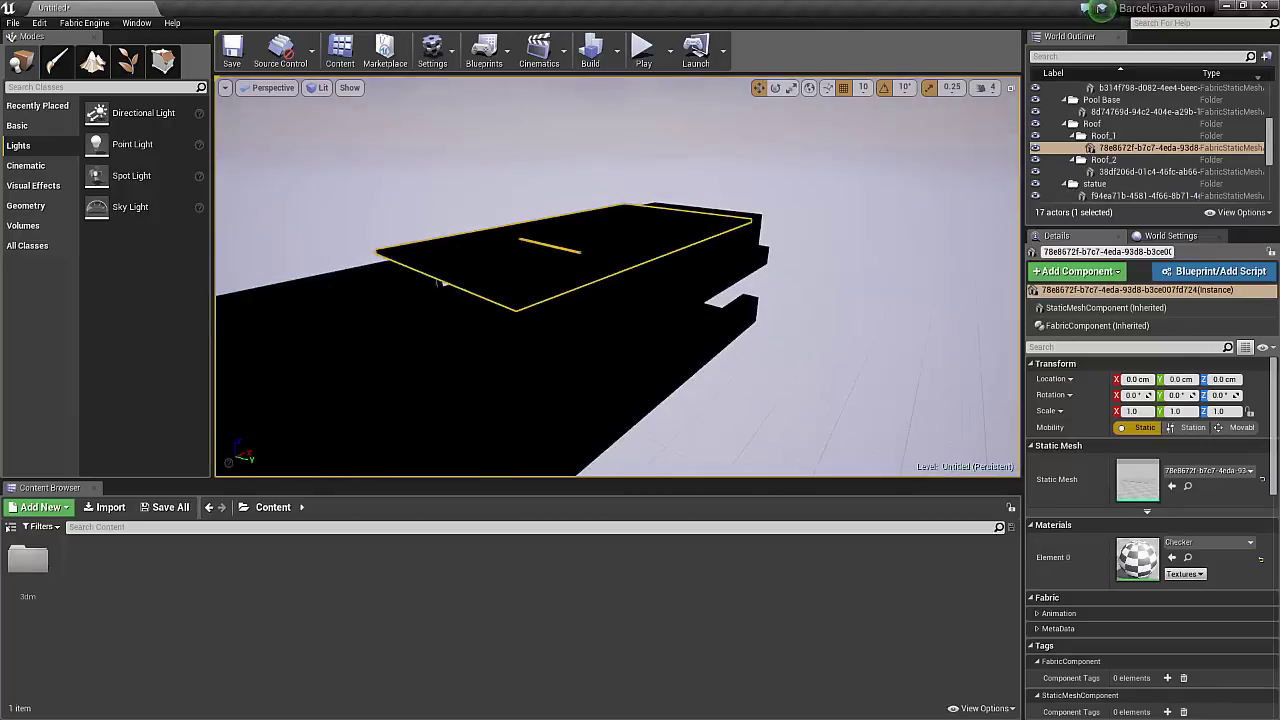
click(735, 310)
click(744, 256)
right_drag(744, 256, 535, 266)
click(688, 177)
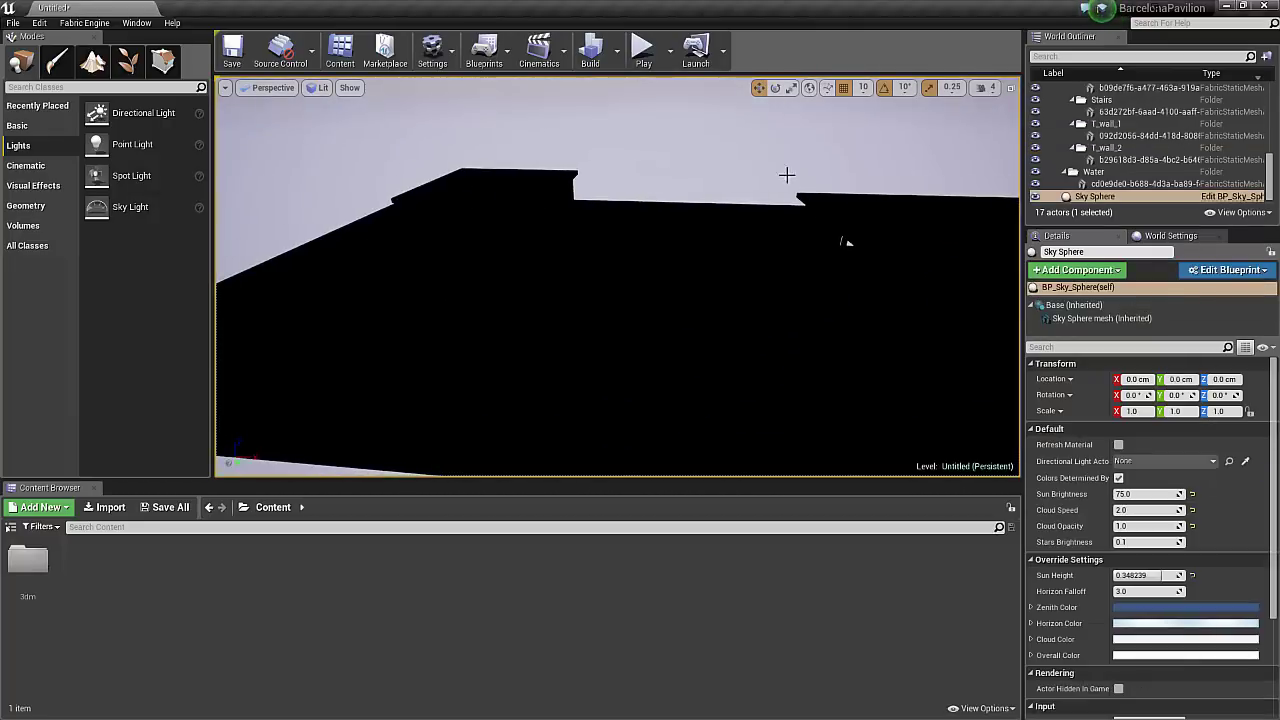
right_drag(846, 240, 714, 200)
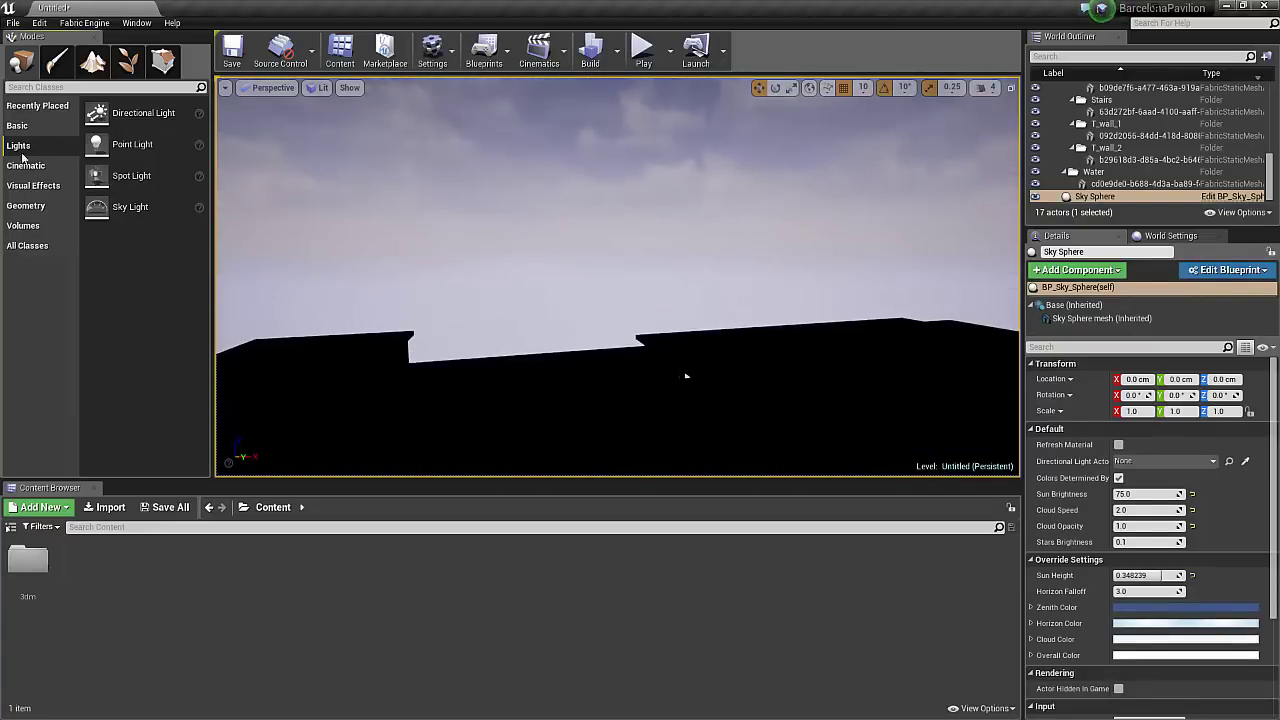
Step: Place a Sky Light above the large pool at about X 780, Y -1030, Z 160 cm
drag(133, 210, 527, 420)
right_drag(527, 420, 640, 470)
right_drag(533, 237, 608, 224)
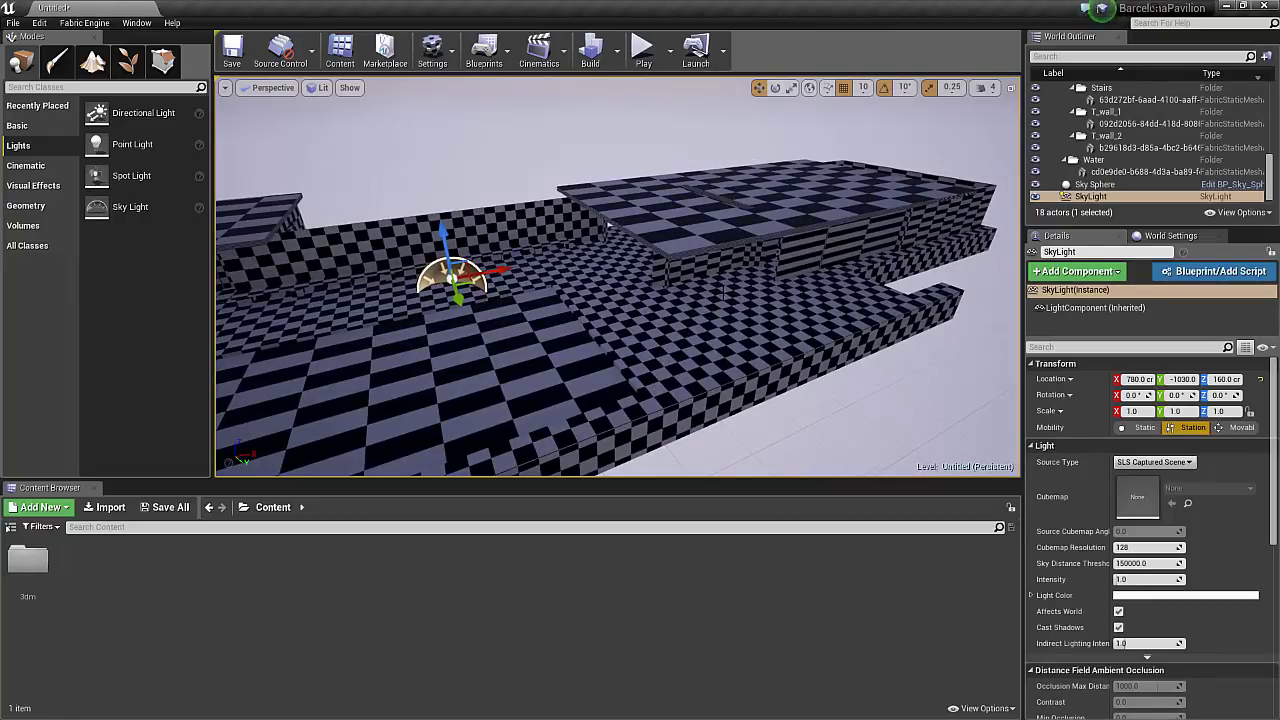
right_drag(432, 268, 478, 208)
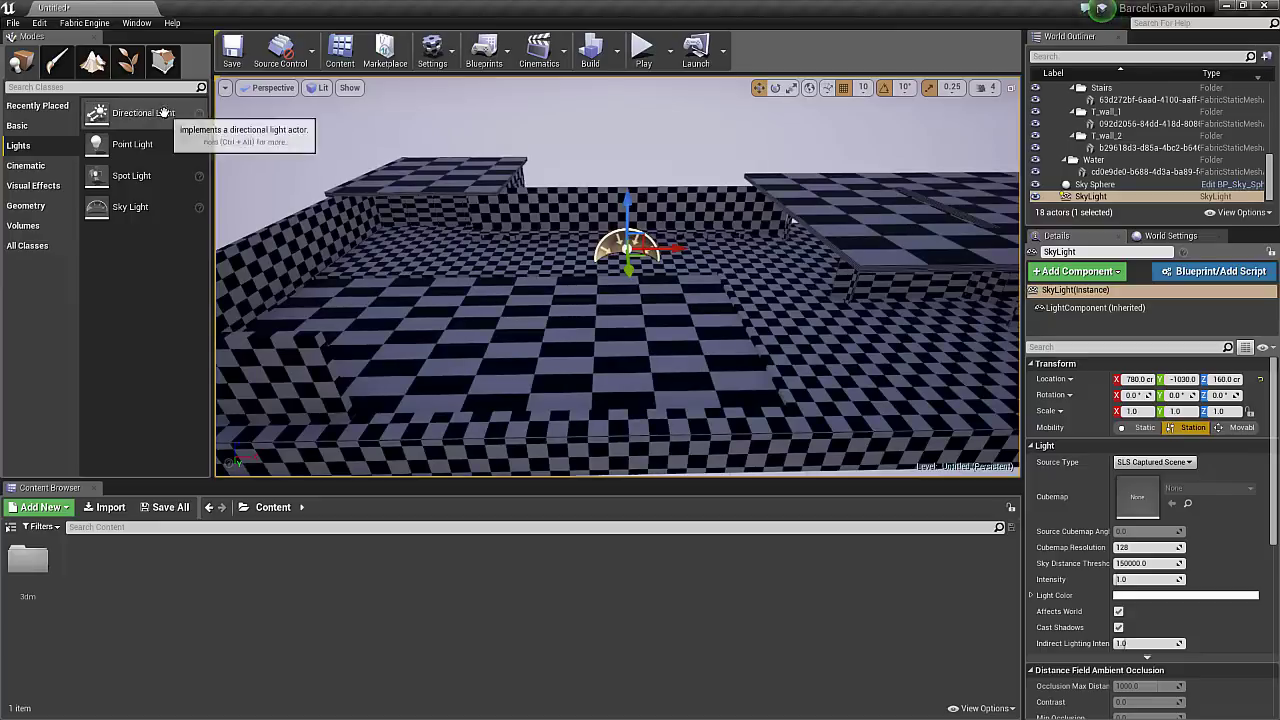
Step: Place a Directional Light in the level over the pavilion's base near the large pool
drag(163, 111, 485, 259)
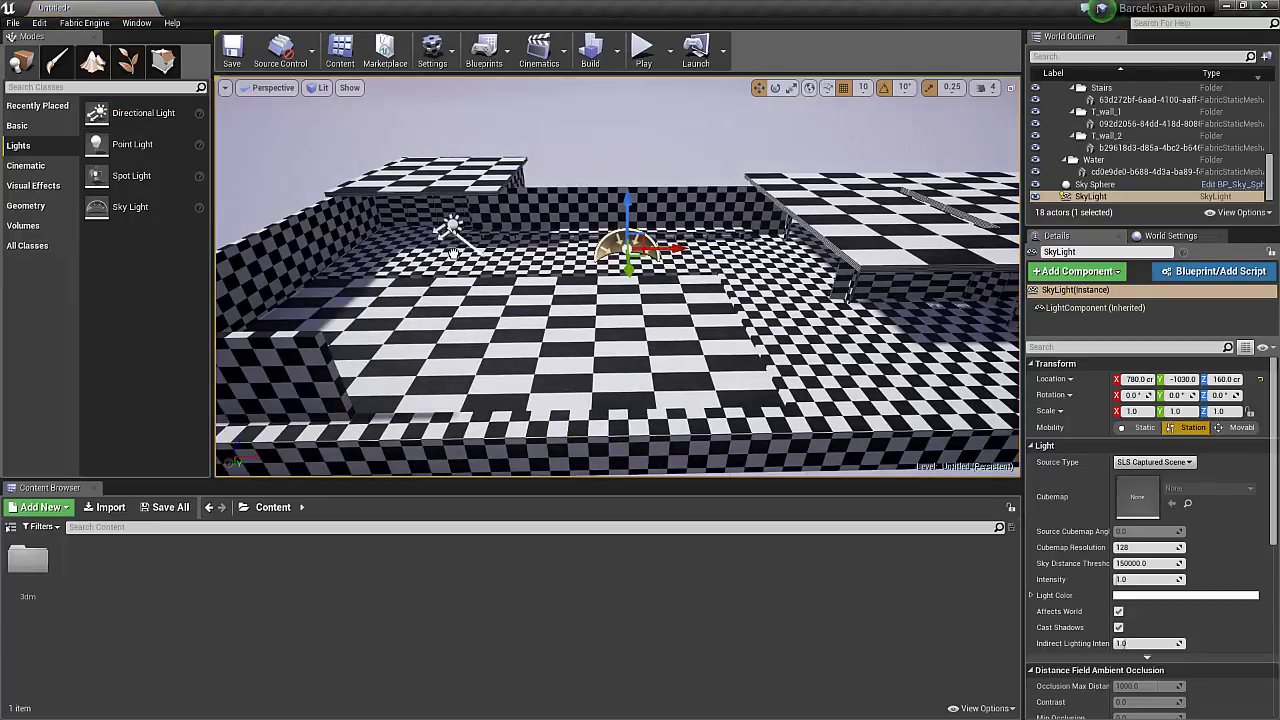
drag(453, 250, 452, 228)
click(332, 138)
right_drag(323, 158, 398, 176)
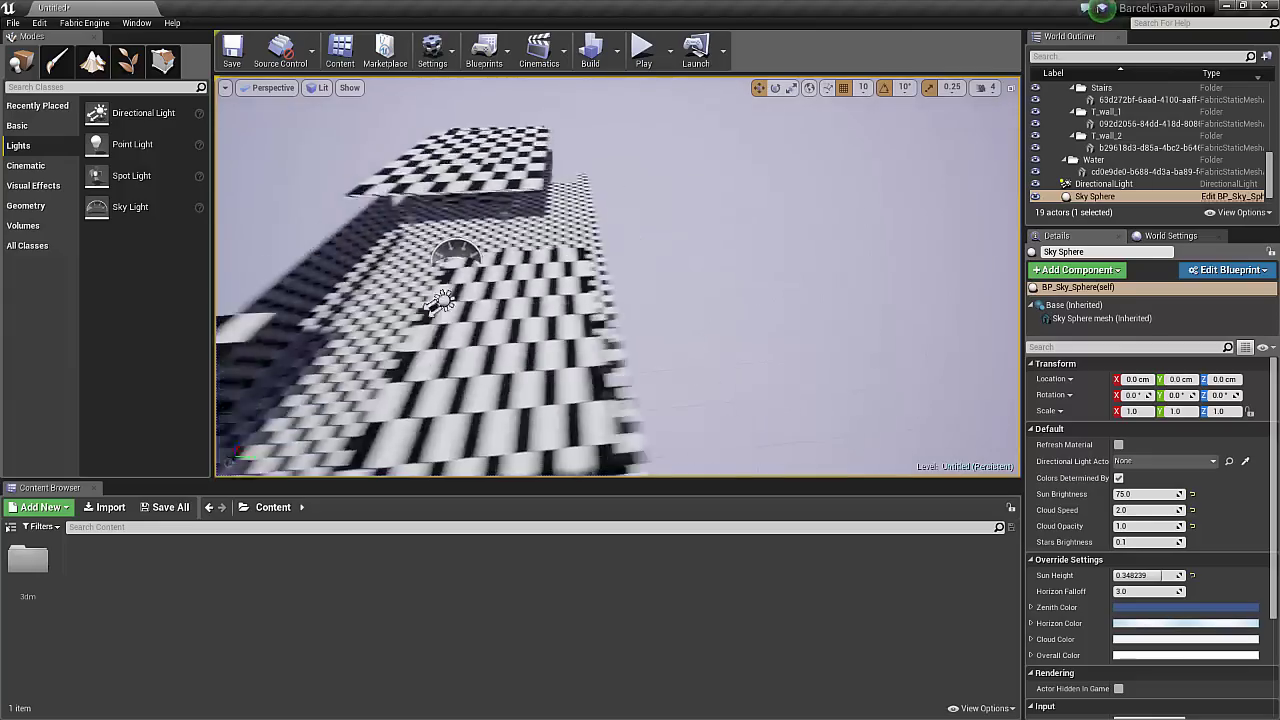
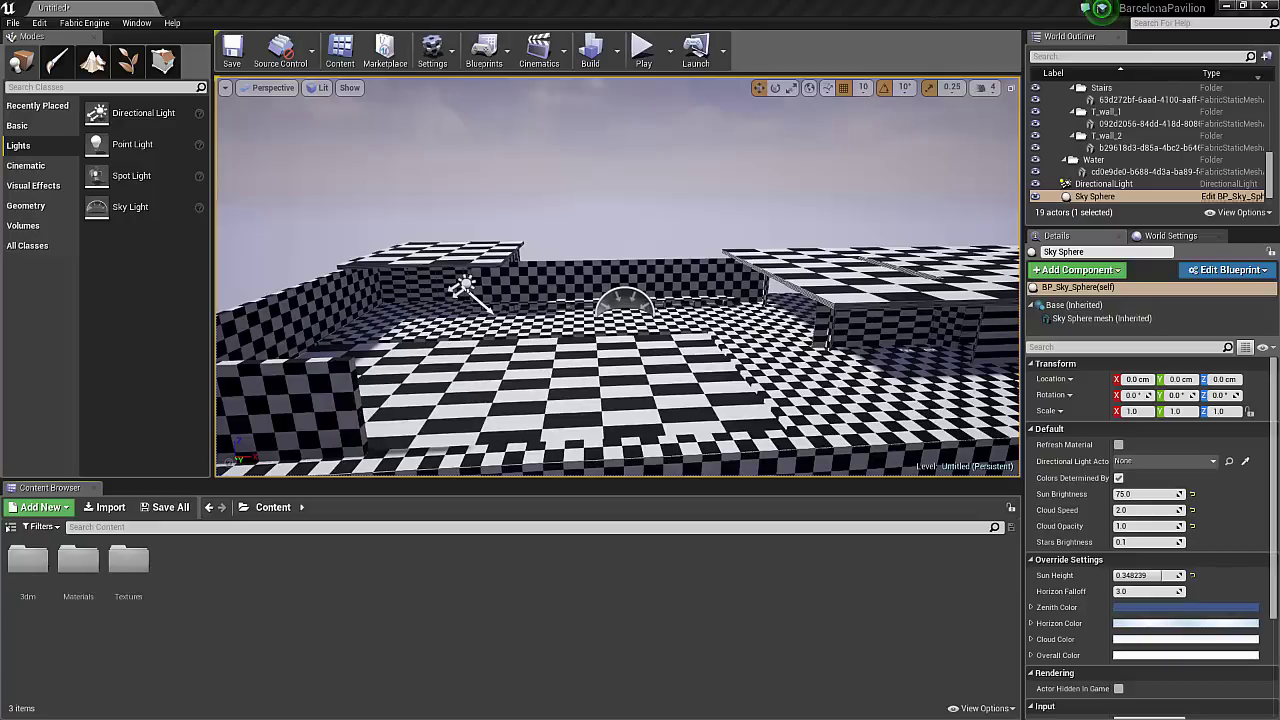
Step: Import miestravertino2za.jpg and miestravertinob4jp.jpg from the travertine material folder into the Textures folder
drag(917, 310, 834, 212)
drag(832, 210, 133, 566)
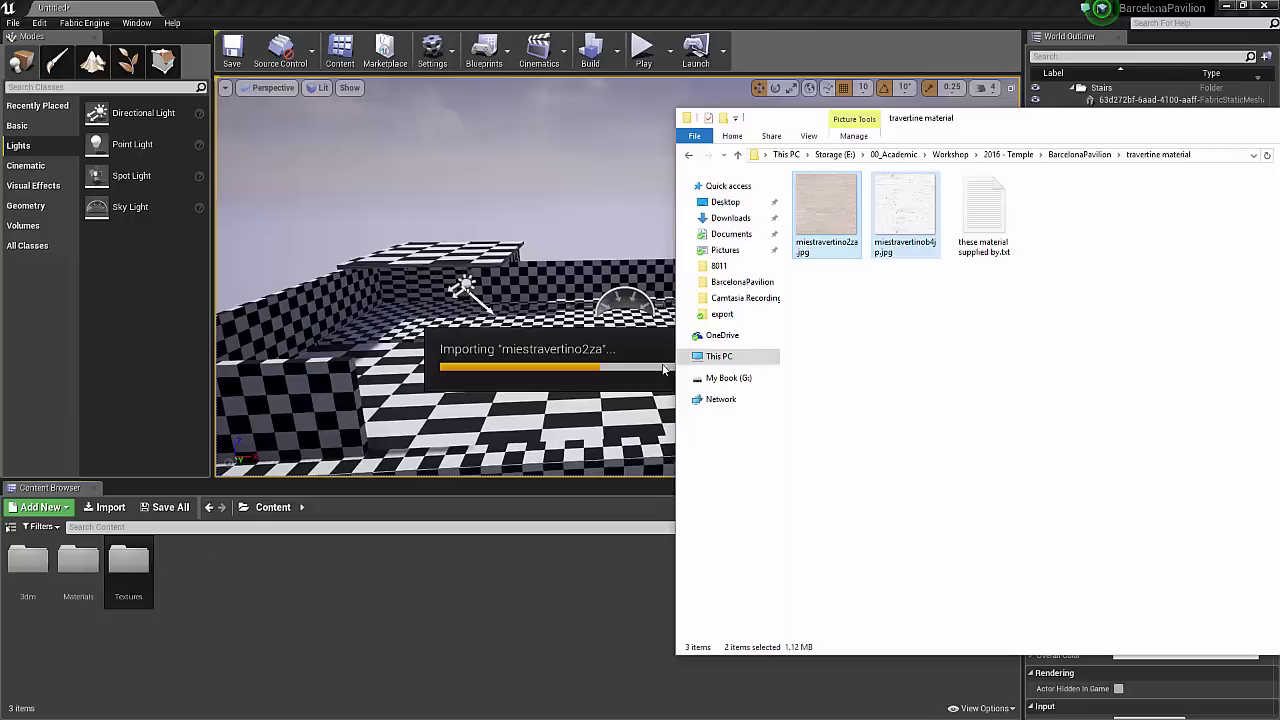
click(767, 9)
click(229, 555)
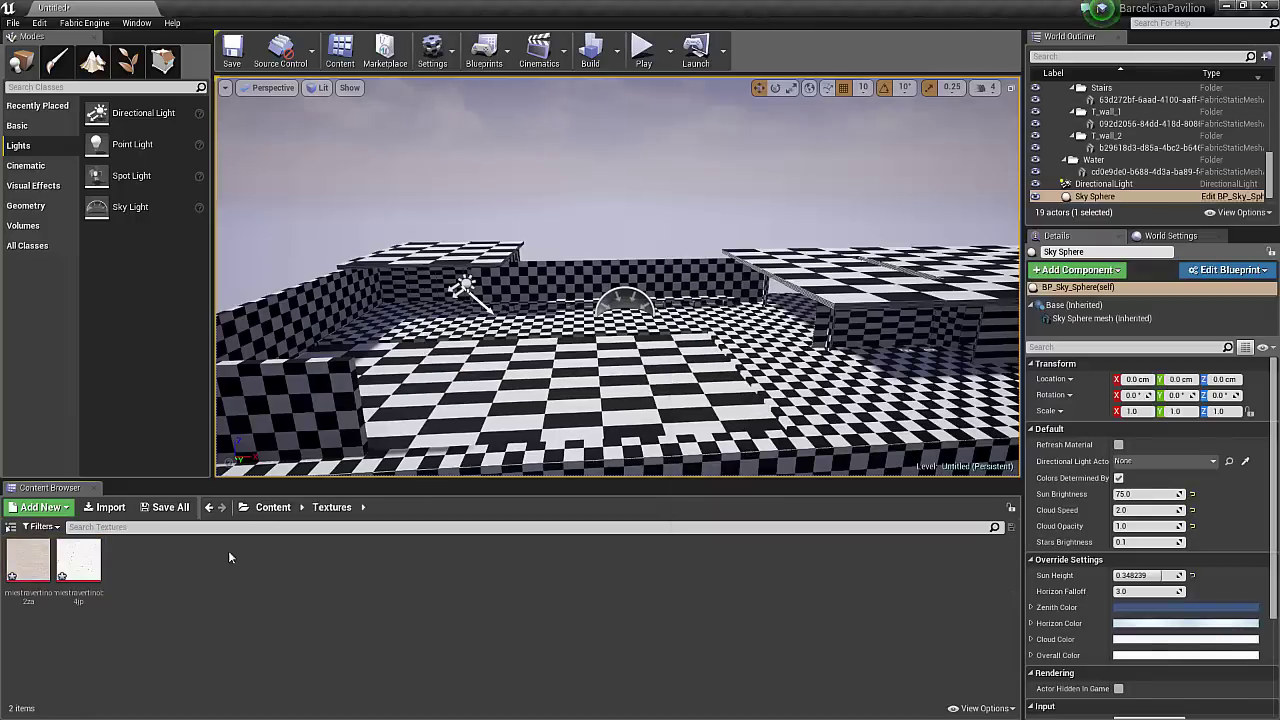
Step: Open the Travertine material in the Materials folder and add two Texture Sample nodes to its graph
click(273, 508)
double_click(80, 562)
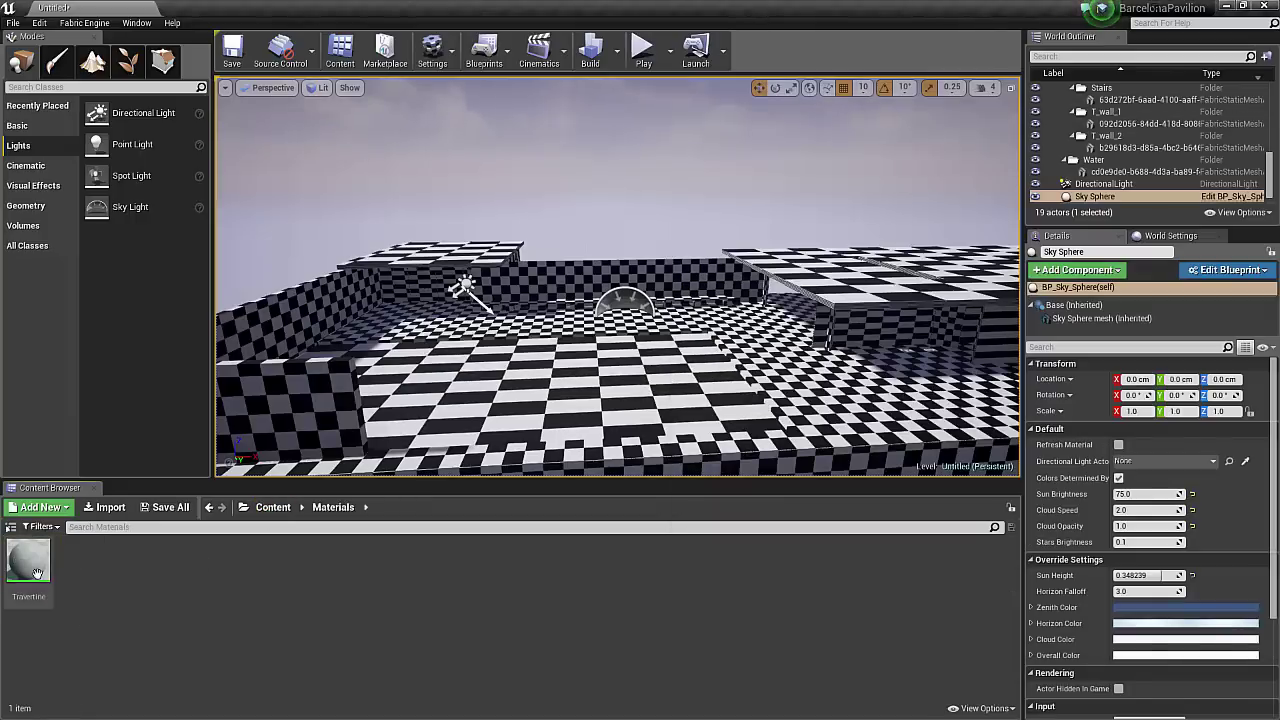
double_click(37, 572)
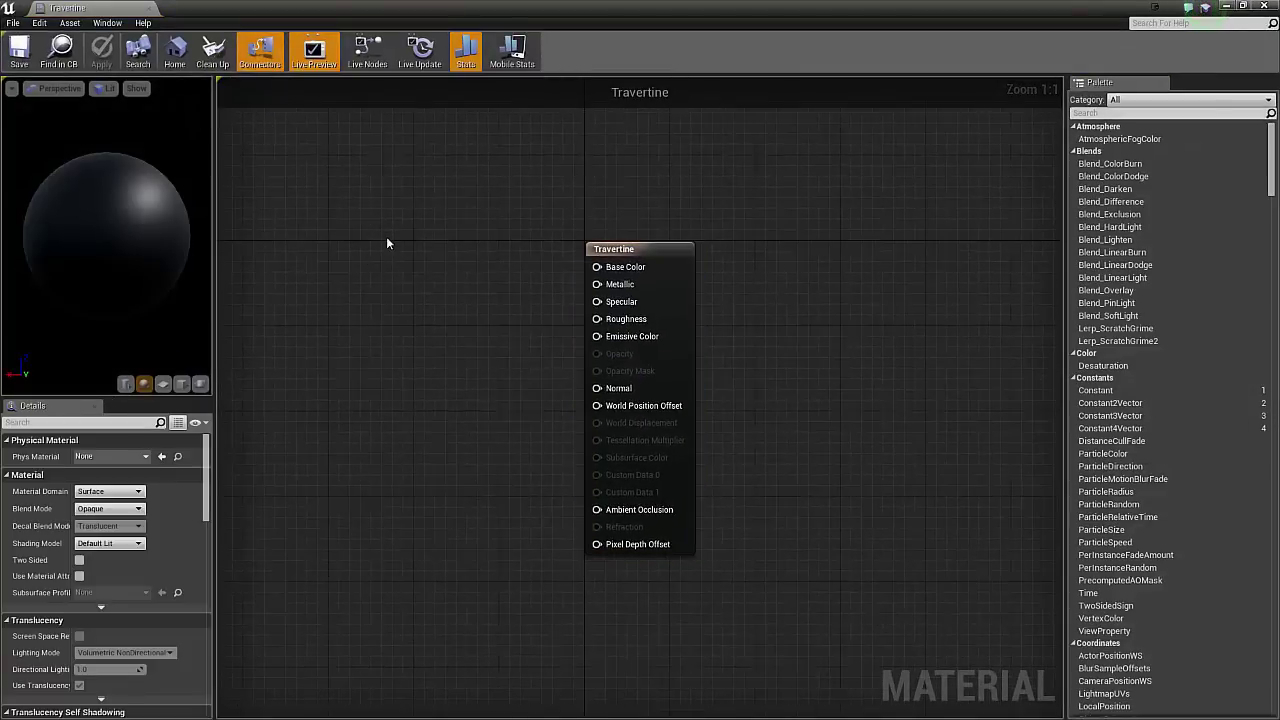
click(376, 232)
click(384, 425)
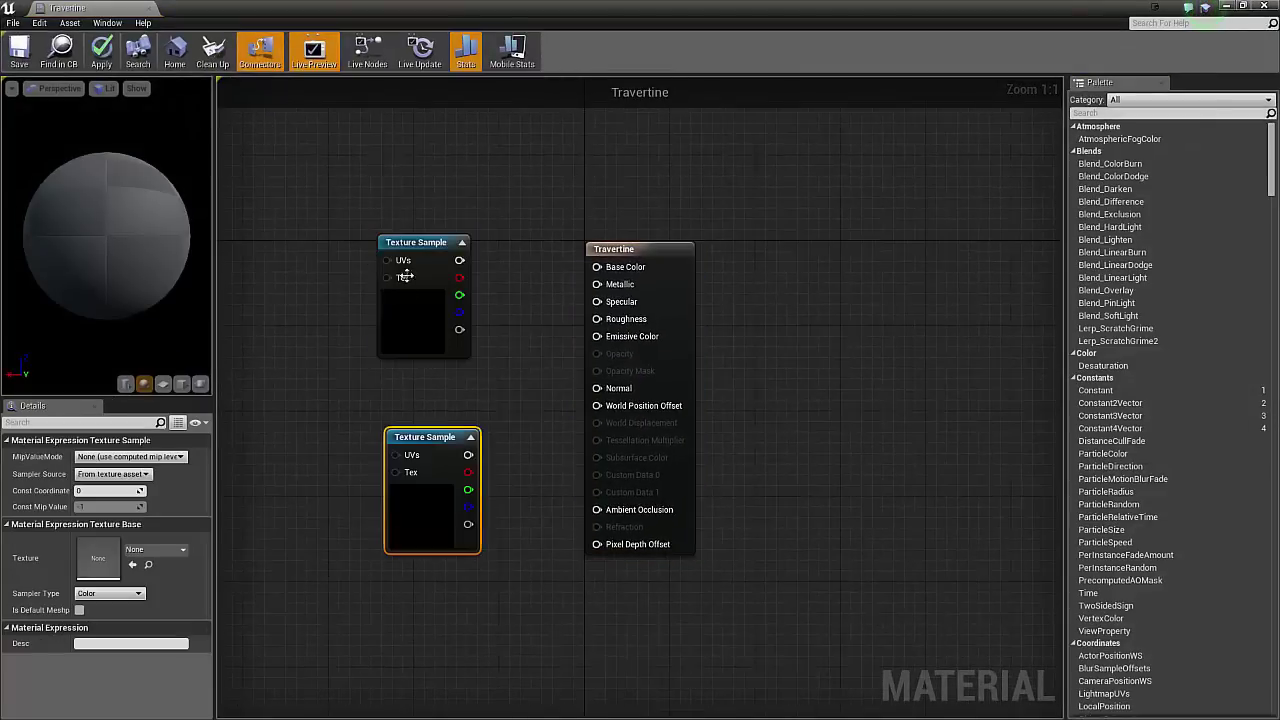
Step: Assign the miestravertino2za texture to the upper Texture Sample node
right_click(413, 242)
click(443, 249)
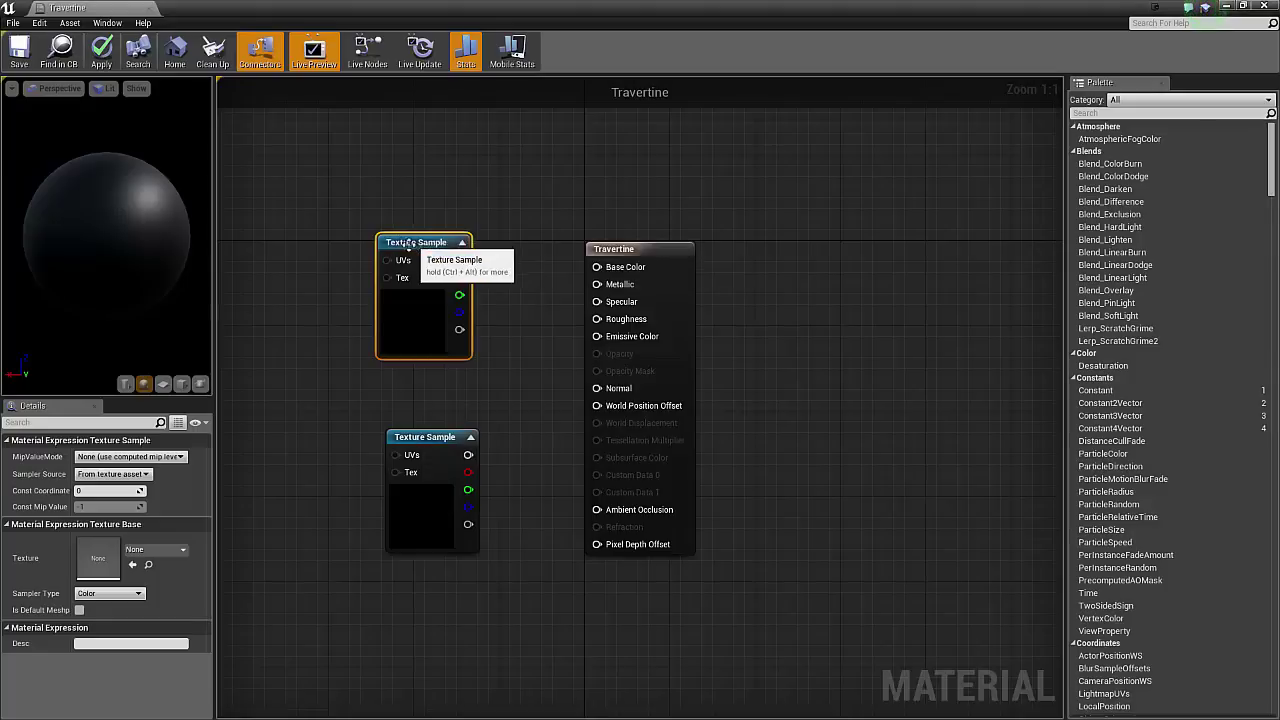
click(155, 549)
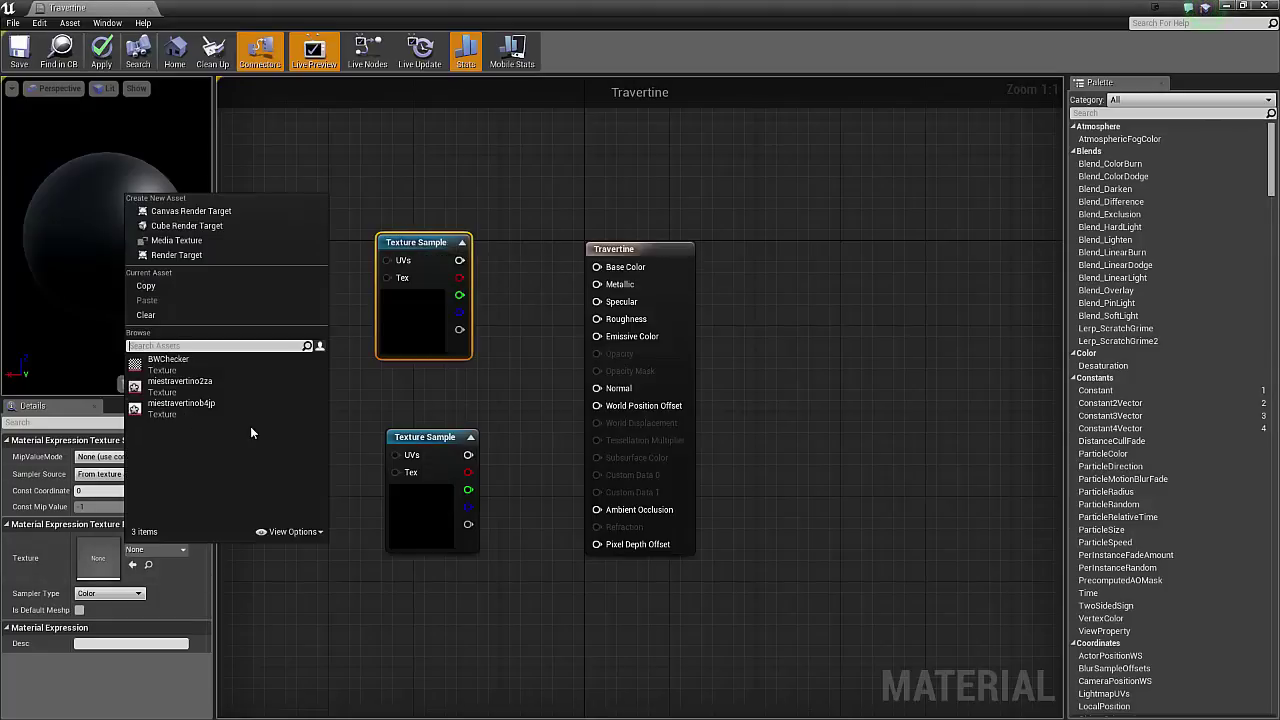
click(182, 405)
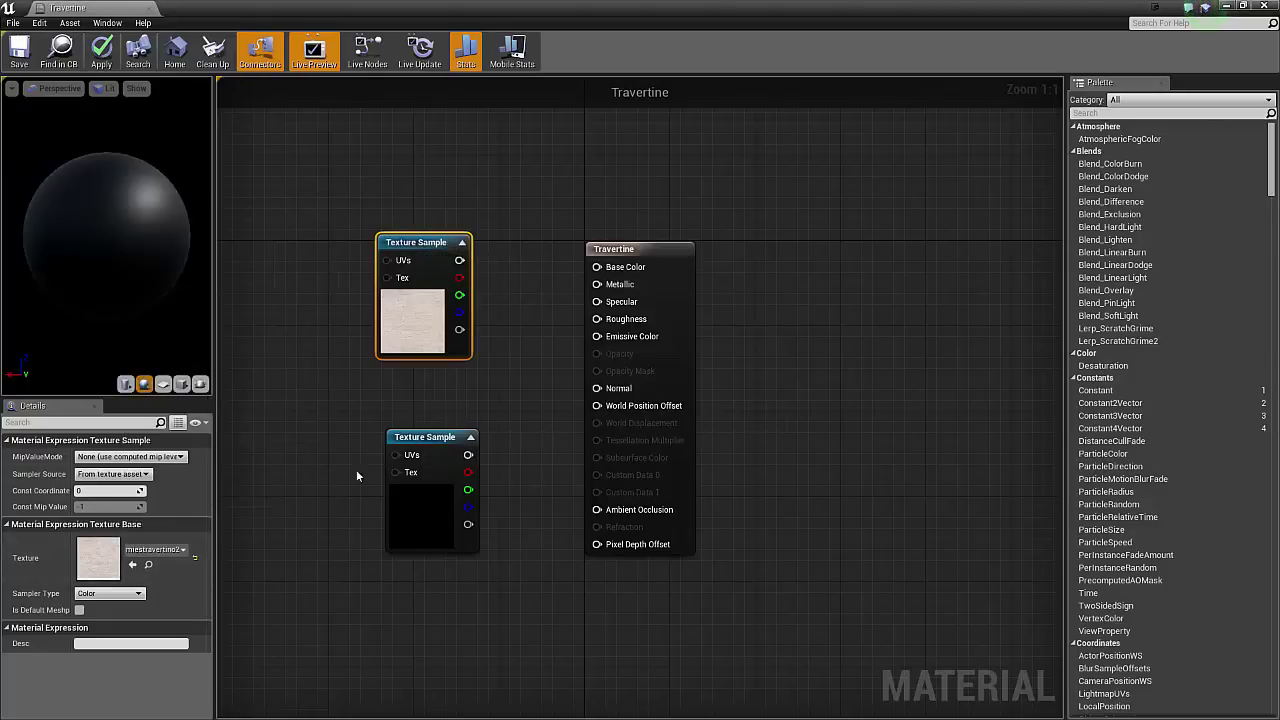
Step: Assign the miestravertinob4jp texture to the lower Texture Sample node and move the node closer to the upper one
click(443, 440)
click(155, 549)
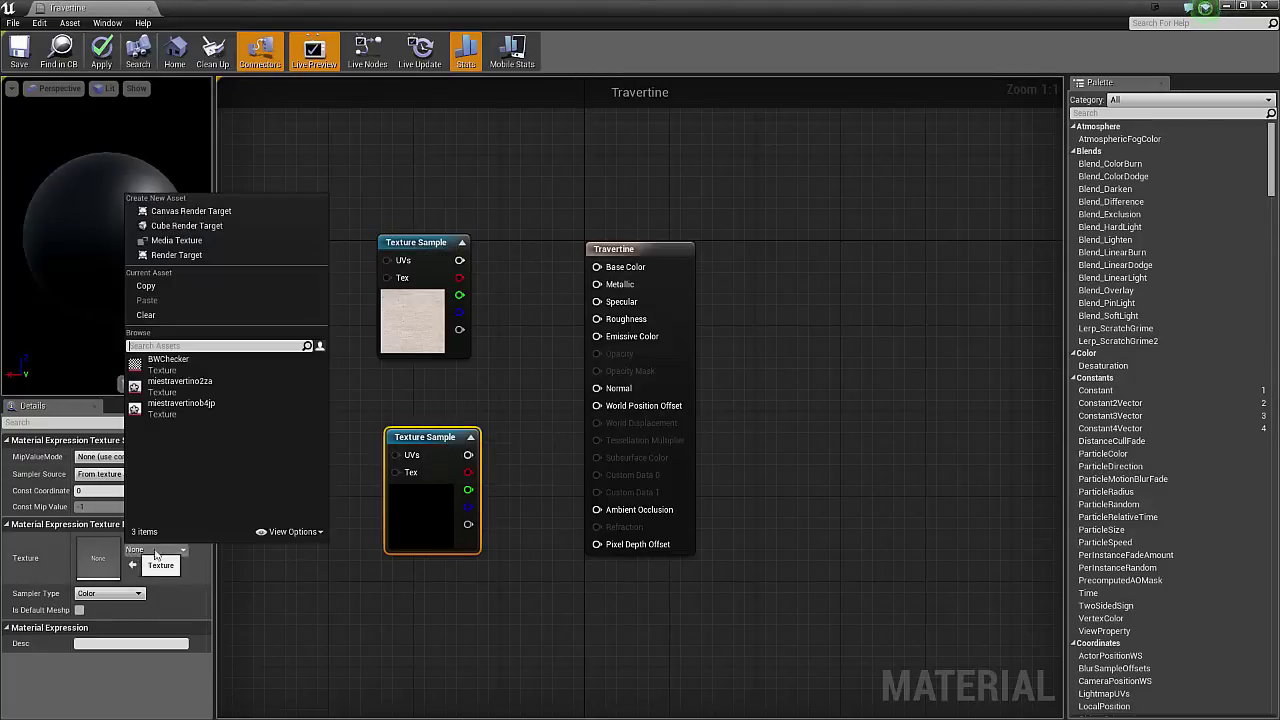
click(203, 383)
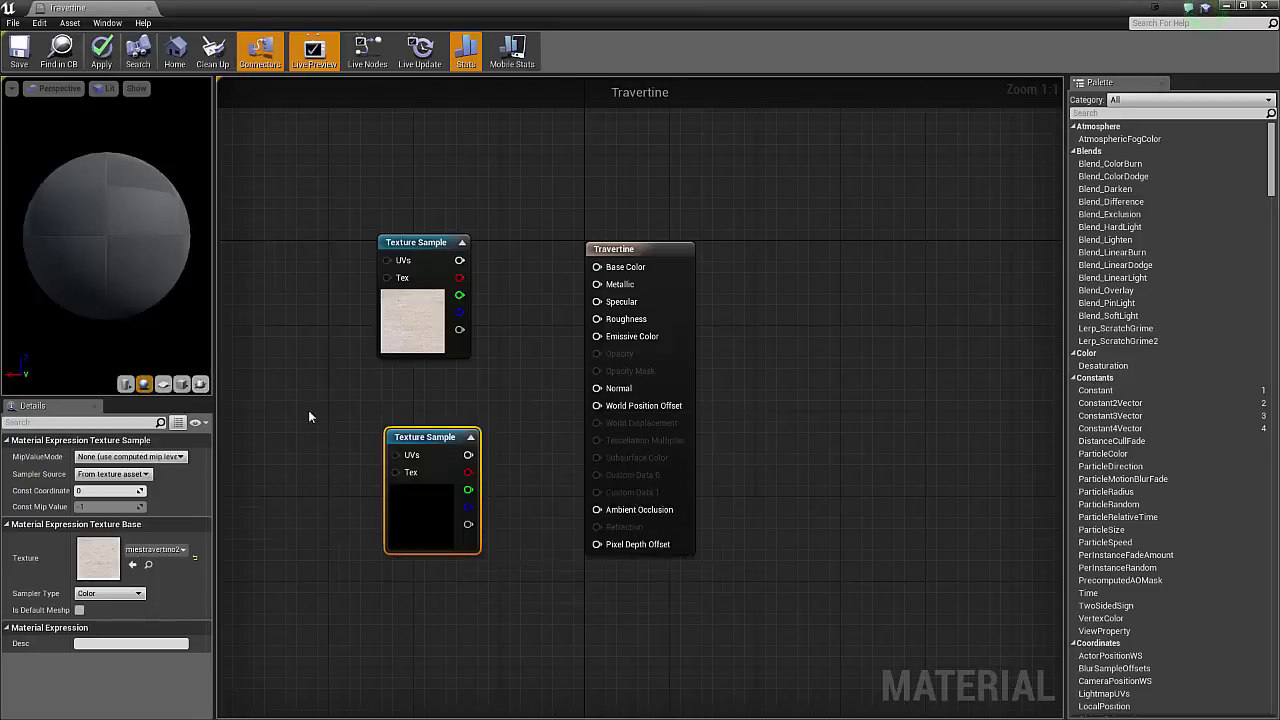
click(155, 549)
click(181, 405)
click(248, 415)
drag(430, 440, 427, 412)
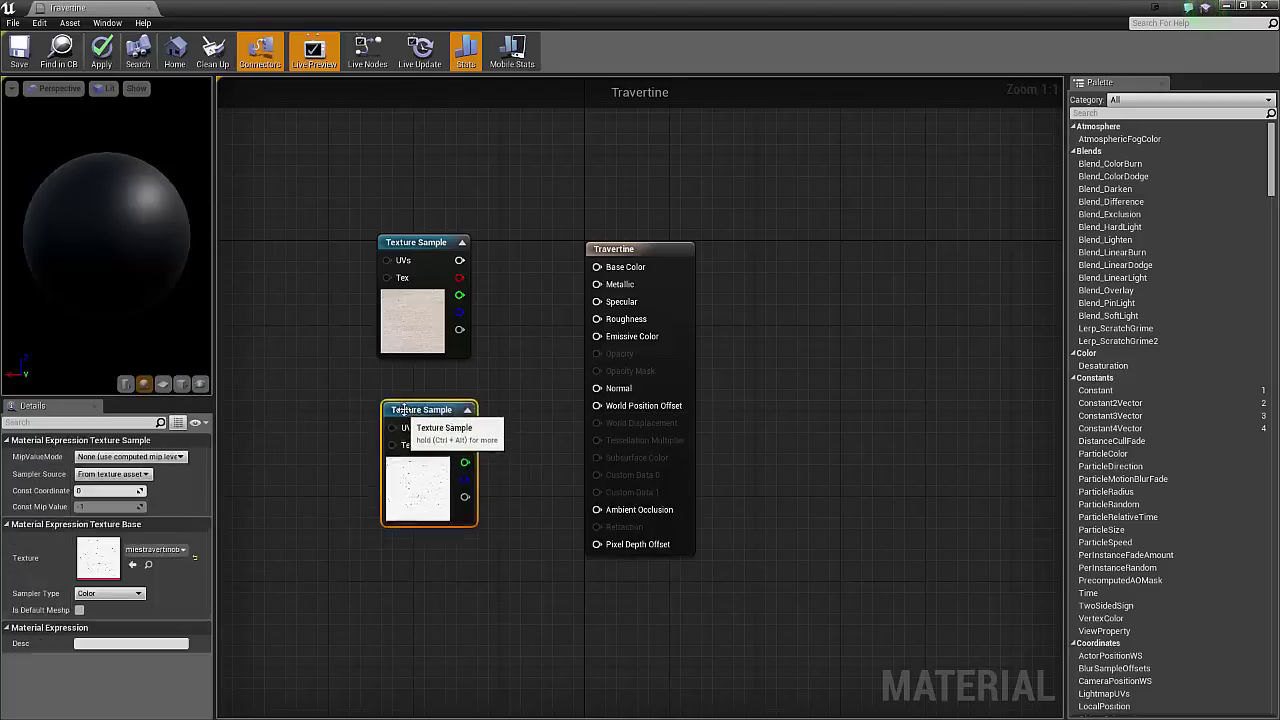
Step: Connect the upper texture to Base Color and the lower one to Roughness, then save and close the Travertine material
drag(458, 261, 605, 273)
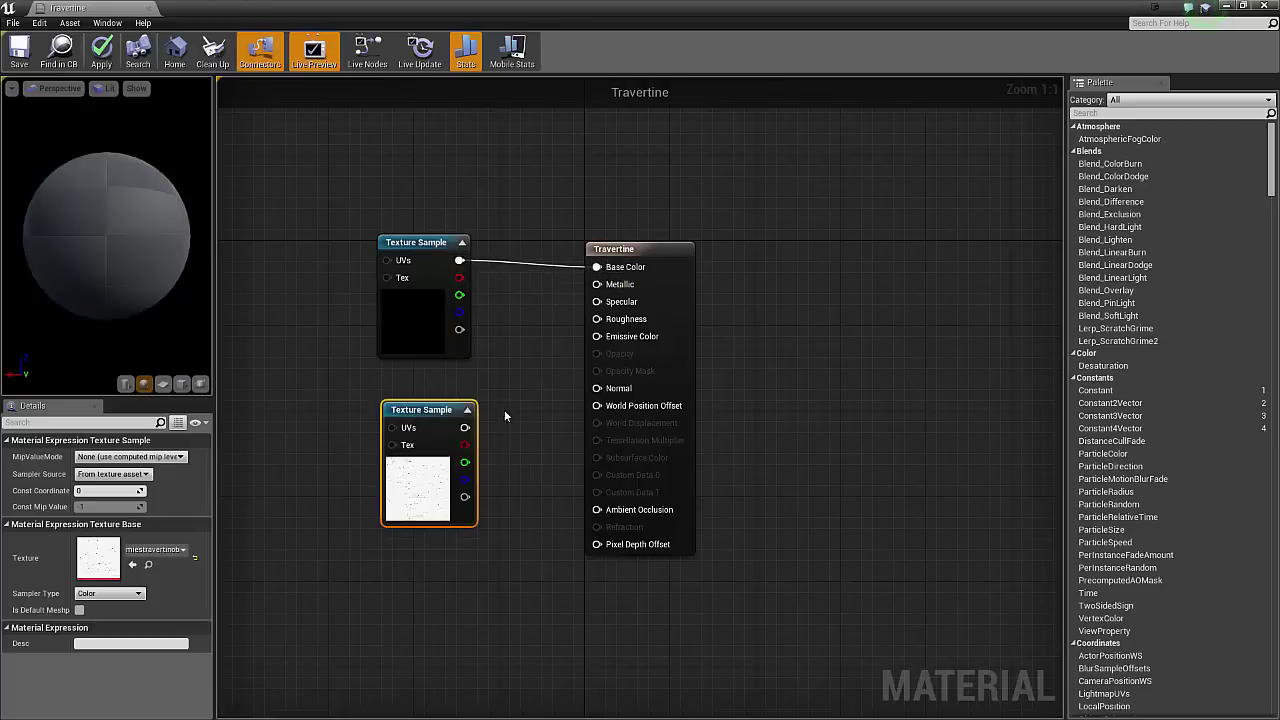
drag(464, 427, 597, 319)
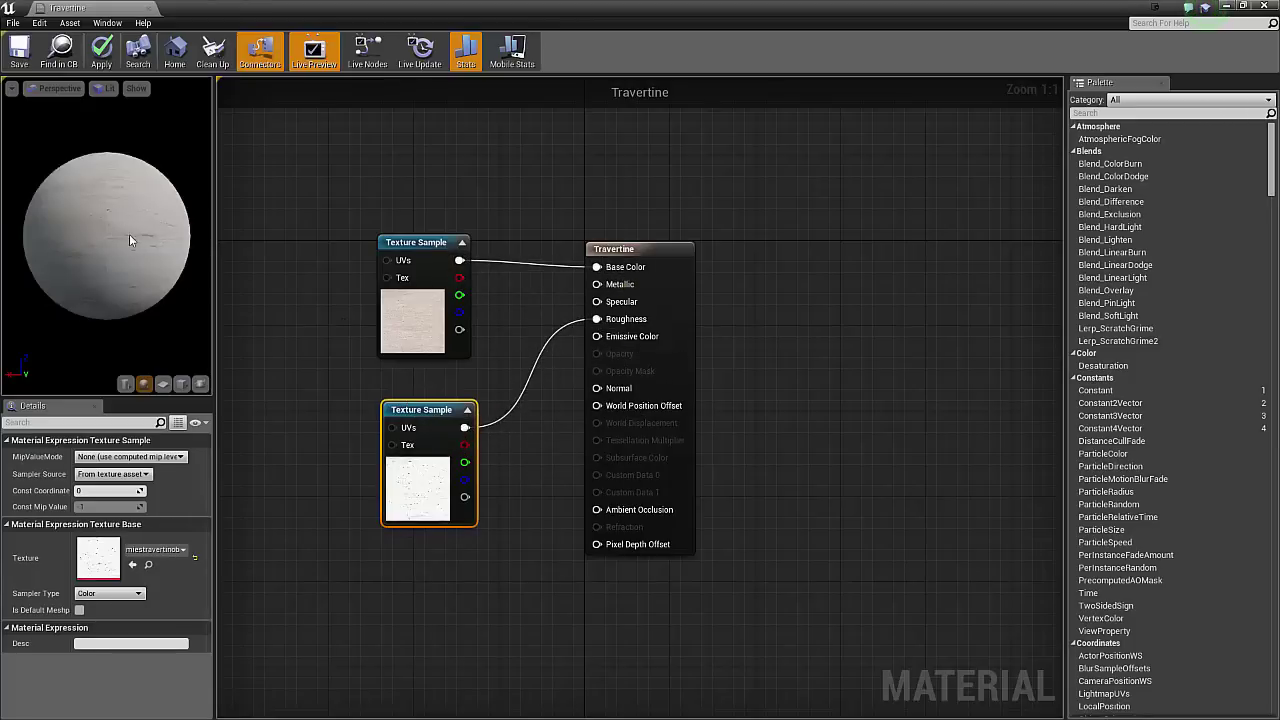
click(519, 190)
right_drag(563, 210, 595, 211)
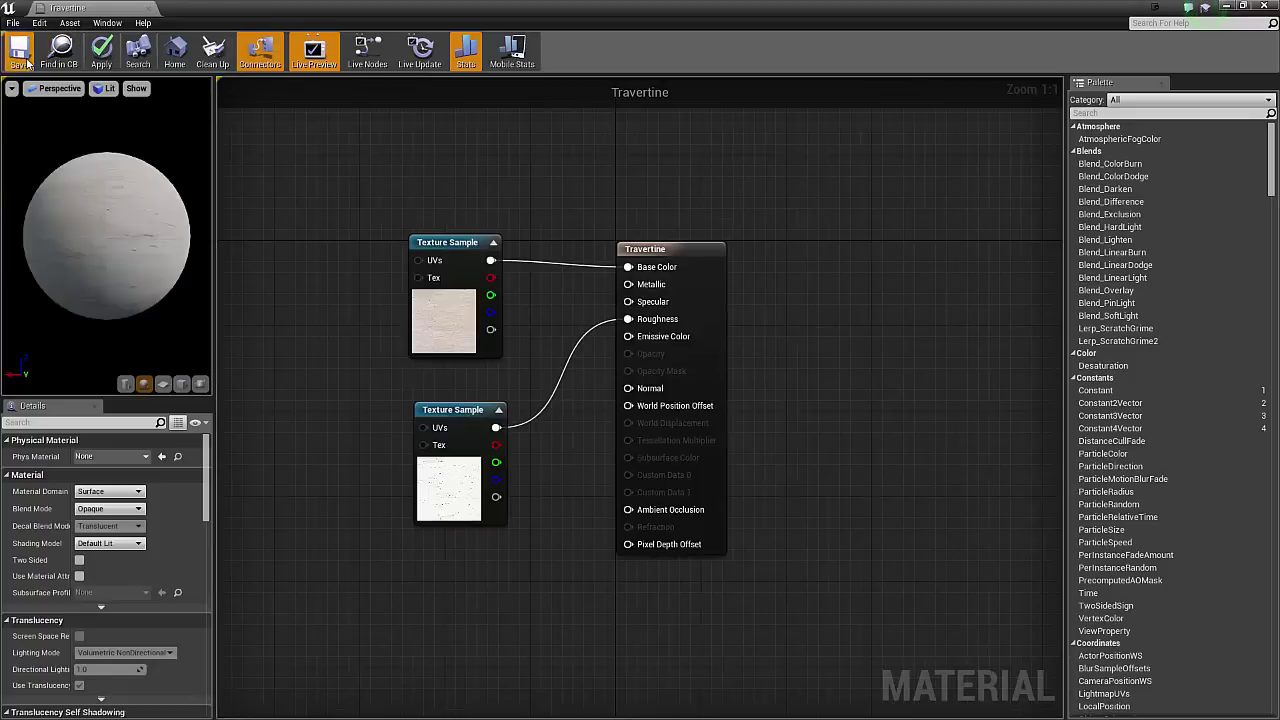
click(148, 9)
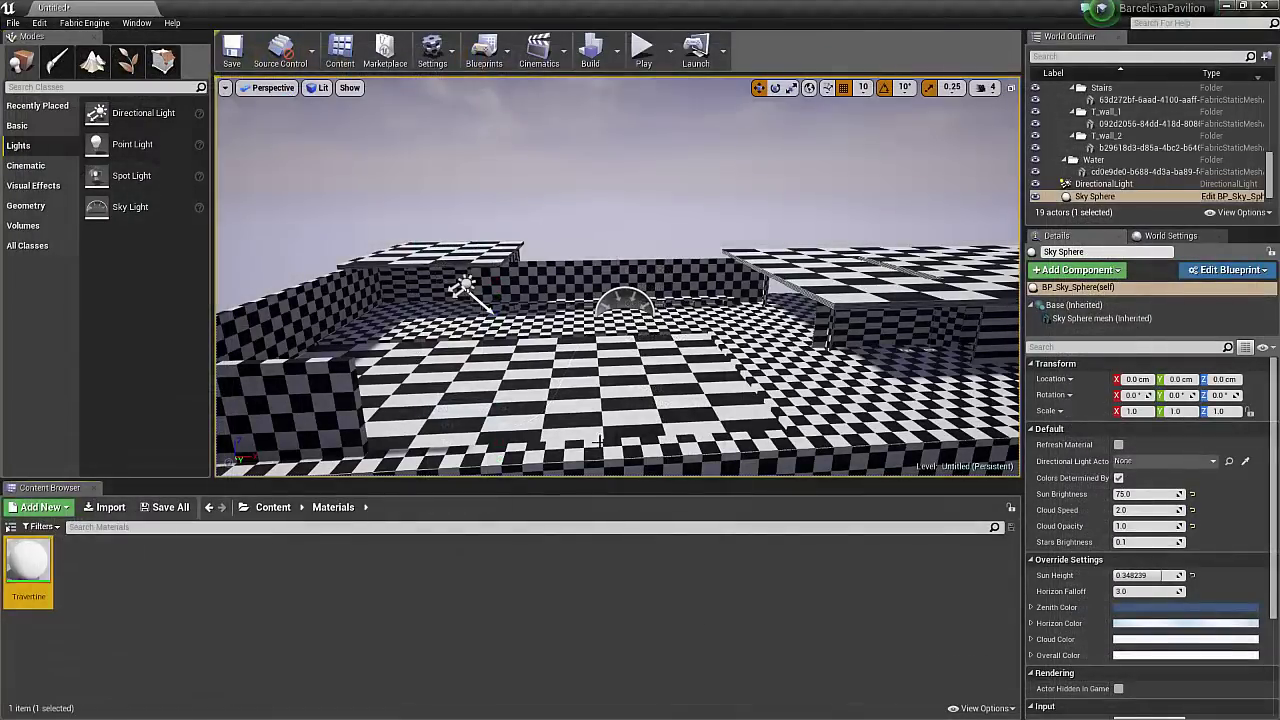
Step: Apply the Travertine material to the pavilion's base slab
click(775, 350)
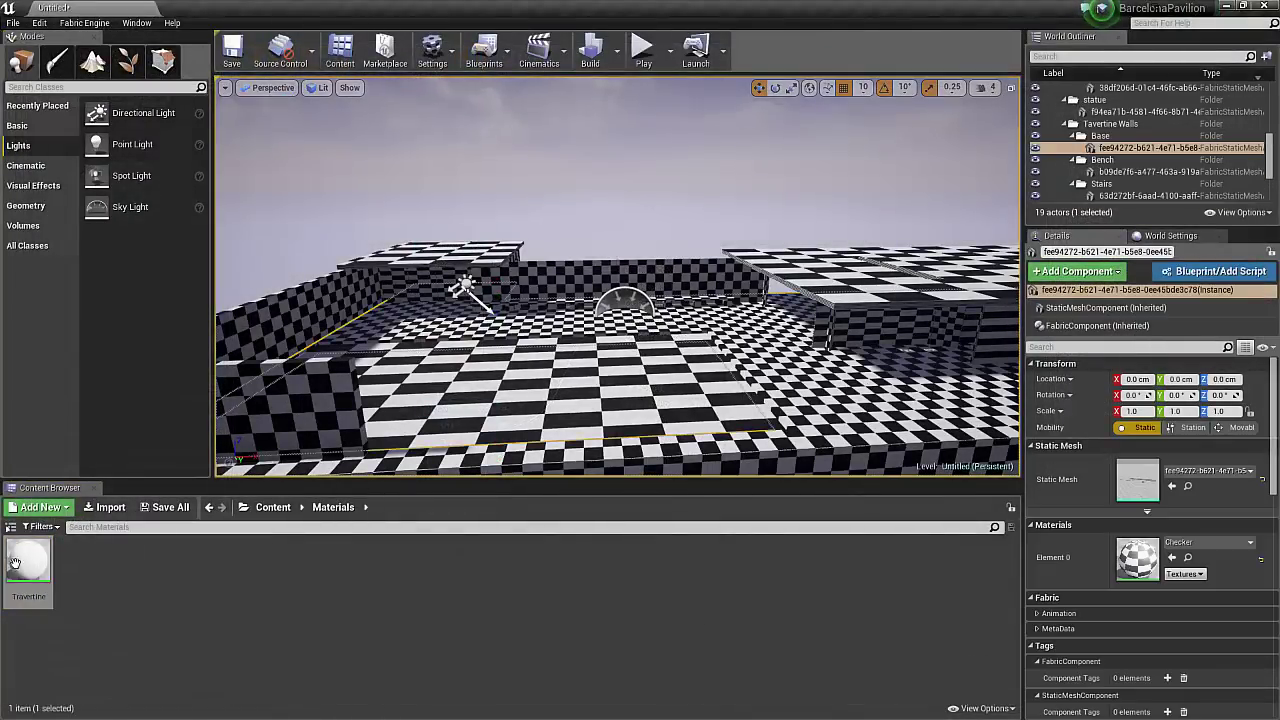
drag(15, 563, 790, 364)
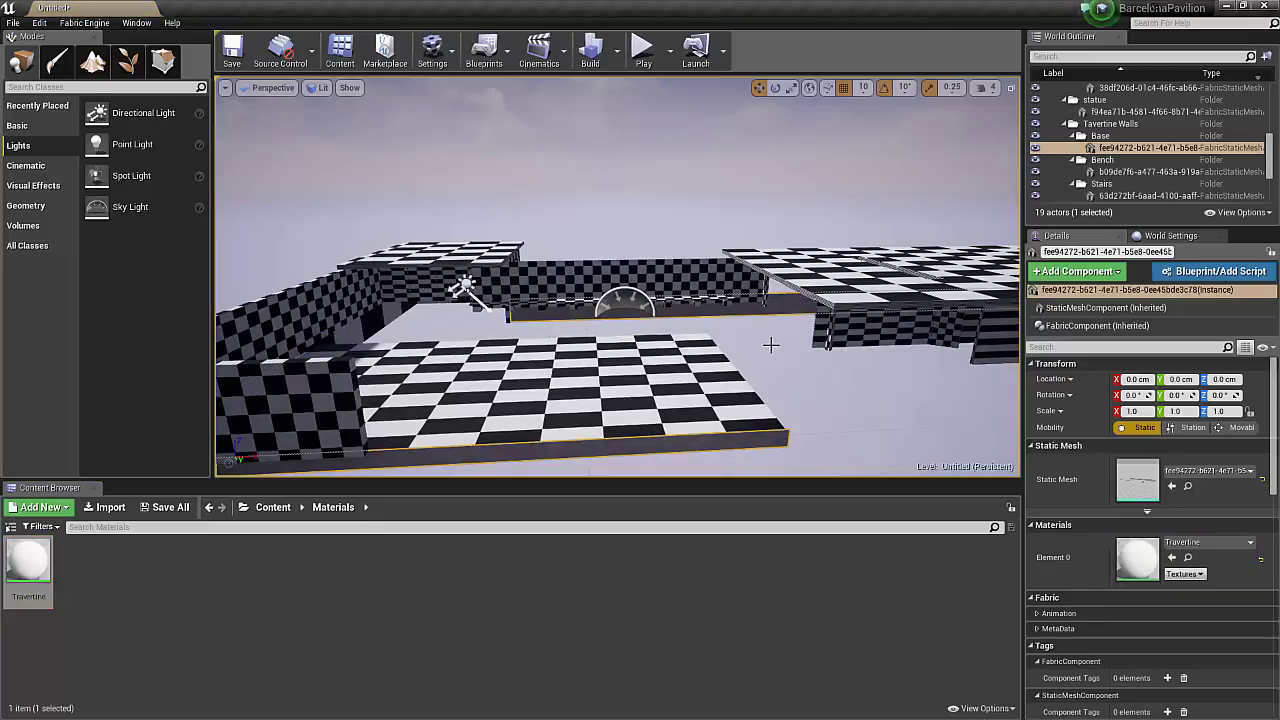
mouse_move(775, 349)
right_down()
mouse_move(850, 395)
mouse_move(865, 375)
mouse_move(800, 345)
mouse_move(700, 330)
mouse_move(776, 358)
right_up()
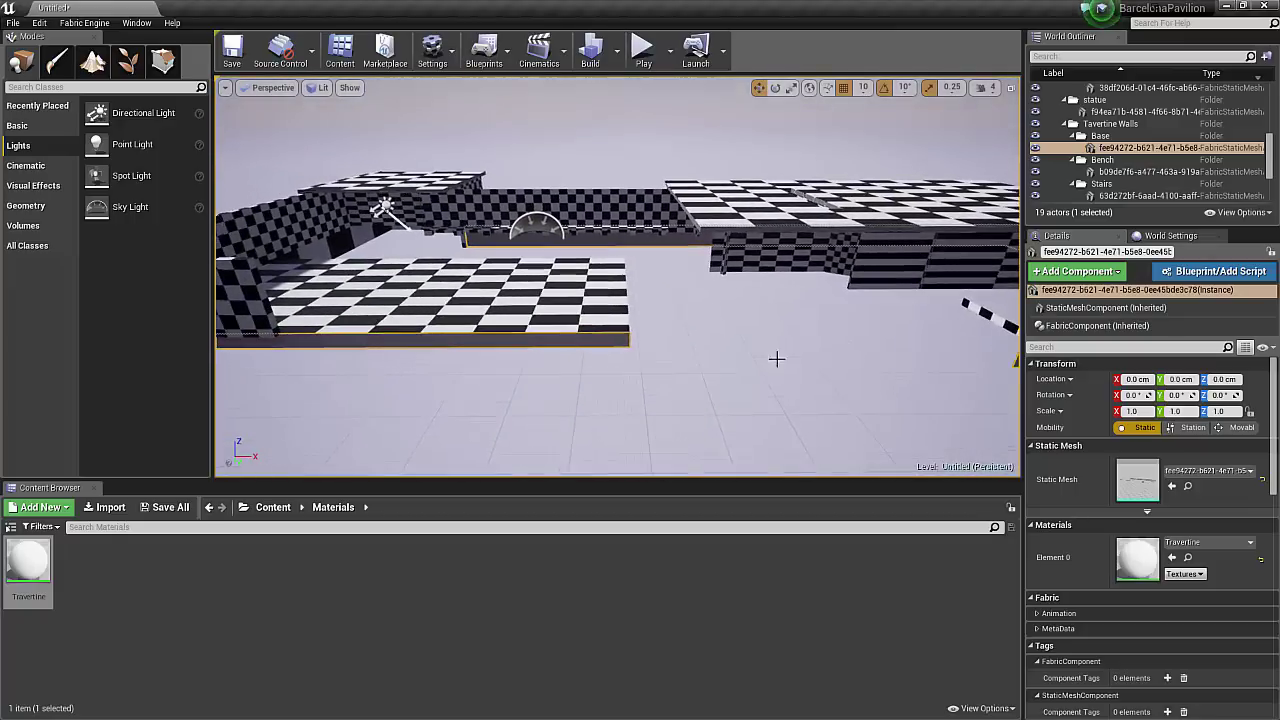
Step: Open the Travertine material, make it two-sided, then save and close it
double_click(19, 554)
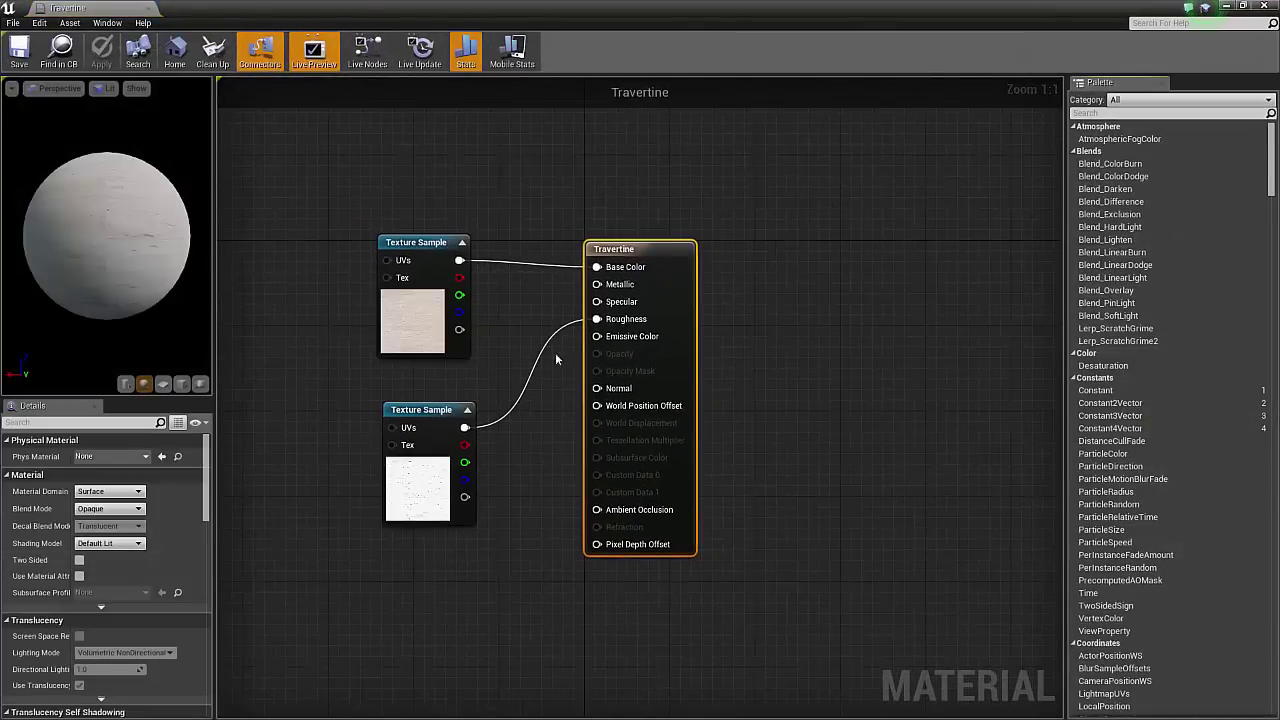
mouse_move(205, 505)
mouse_down()
mouse_move(217, 628)
mouse_move(221, 502)
mouse_up()
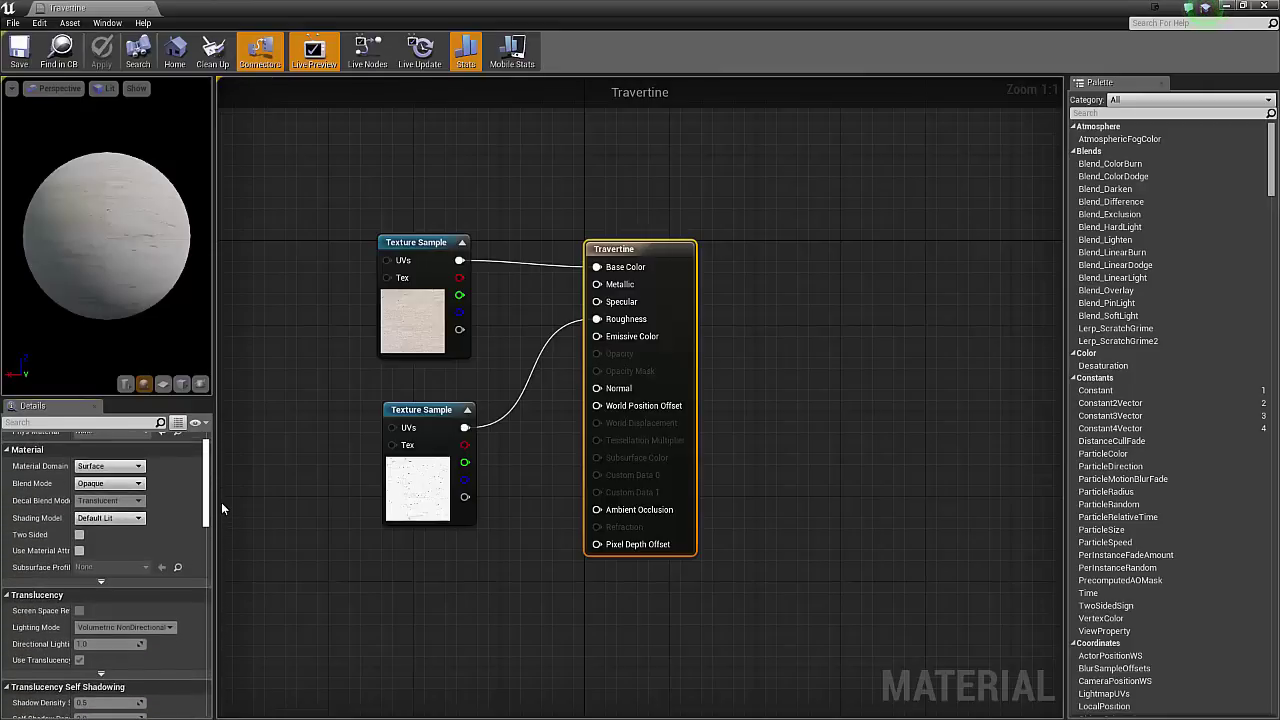
click(79, 534)
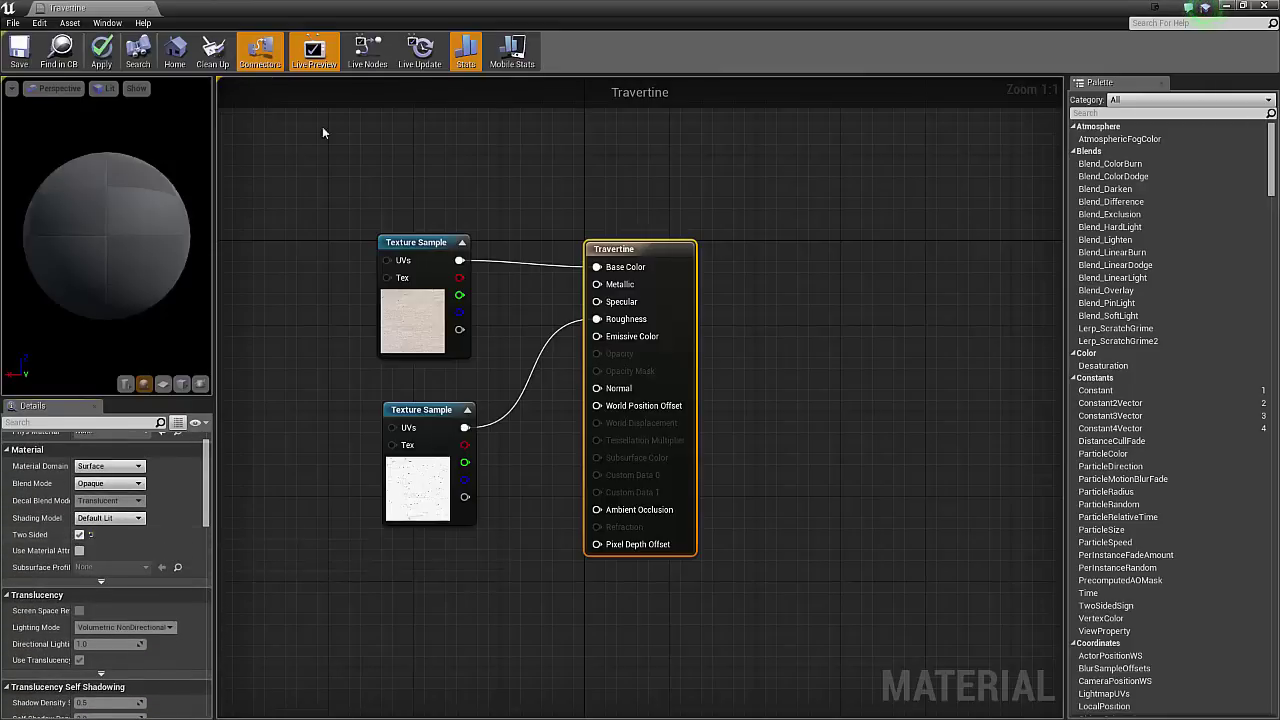
click(26, 55)
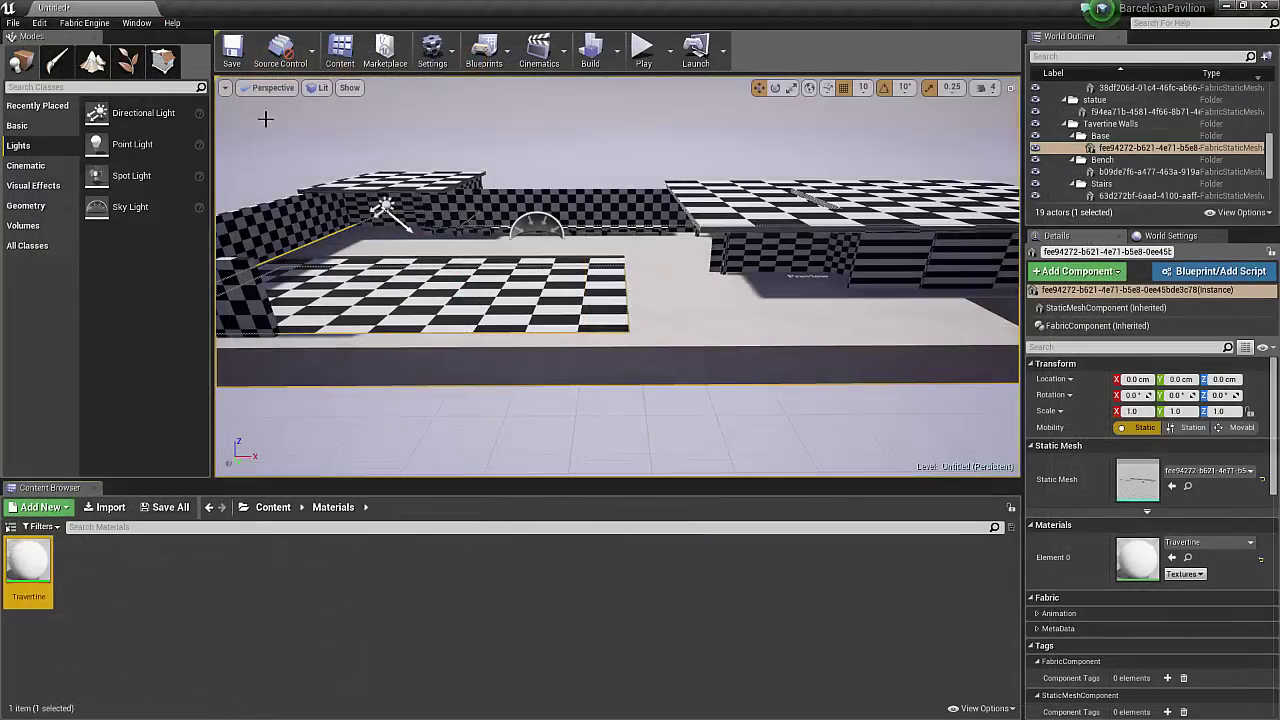
Step: Apply the Travertine material to the long bench, the wall behind it and the adjoining wall at the far end of the pool
right_drag(617, 277, 563, 392)
right_drag(860, 230, 990, 285)
right_drag(900, 310, 900, 330)
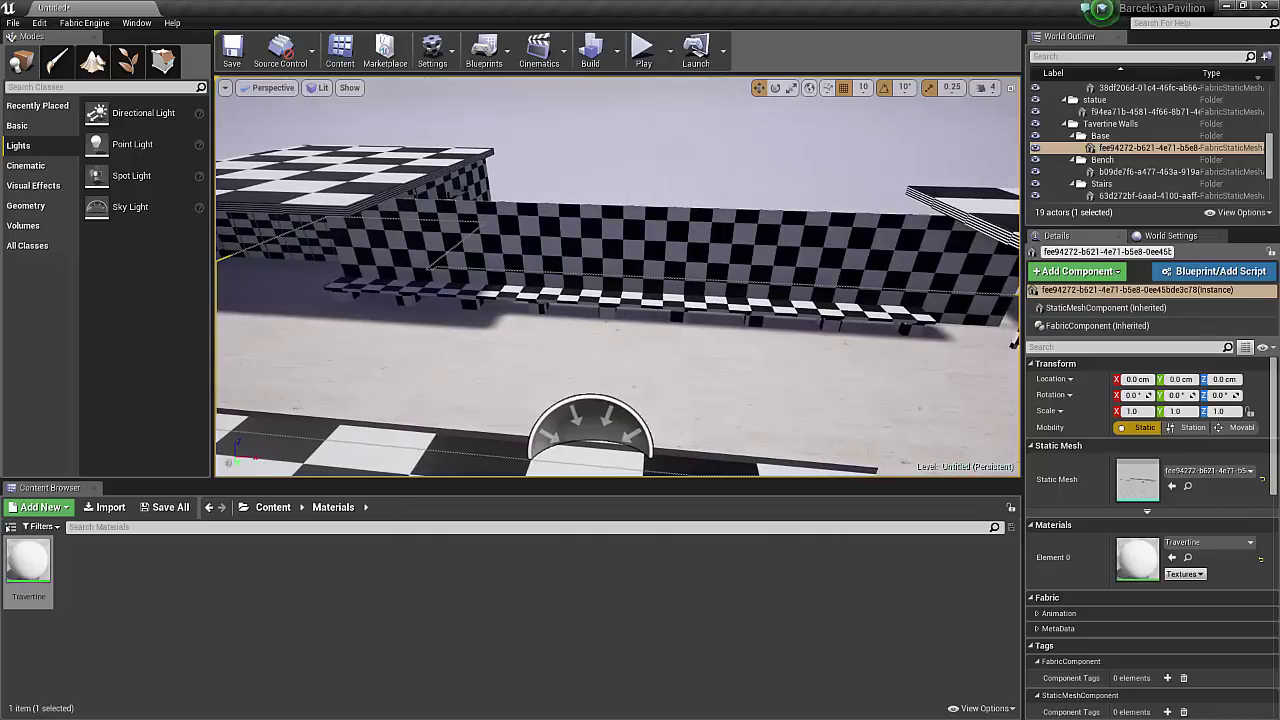
click(634, 299)
ctrl+click(536, 231)
right_drag(450, 225, 391, 219)
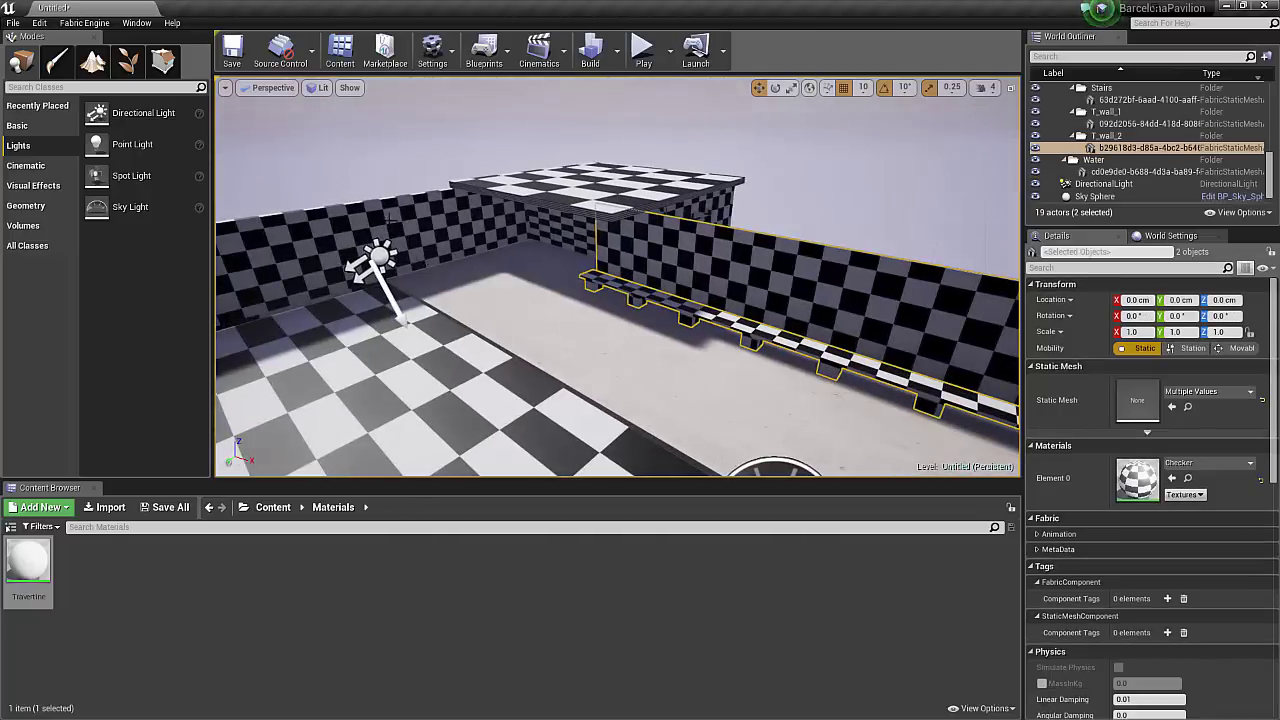
drag(23, 562, 651, 268)
drag(28, 565, 655, 318)
drag(30, 563, 312, 258)
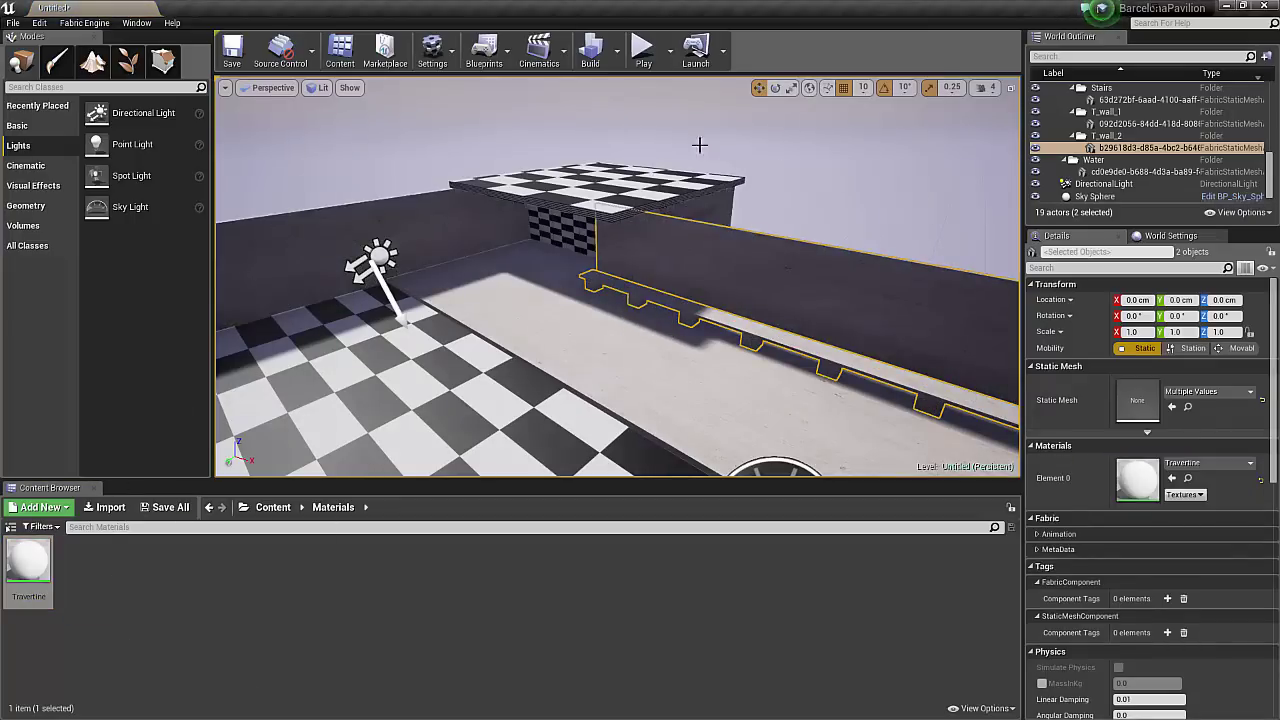
Step: Create a new material named GreenWall1 in the Materials folder
click(850, 165)
right_drag(850, 165, 1000, 170)
right_drag(618, 277, 650, 225)
right_drag(700, 143, 700, 143)
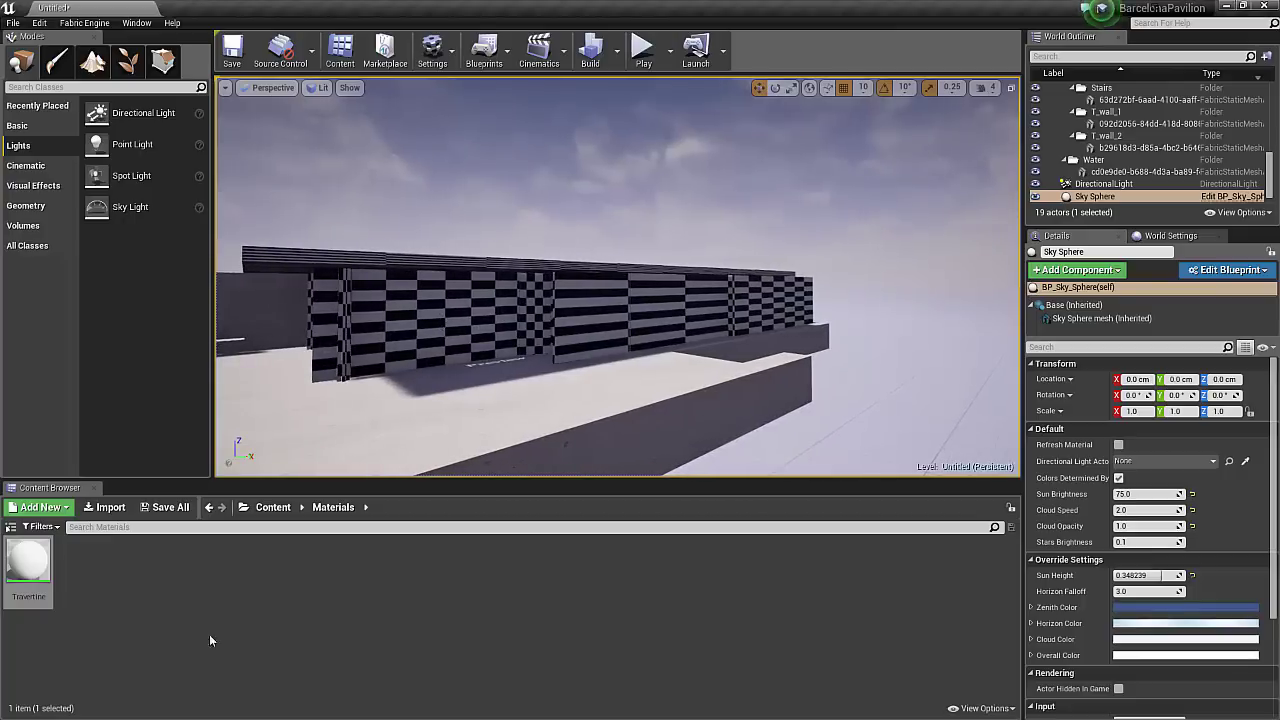
right_click(138, 590)
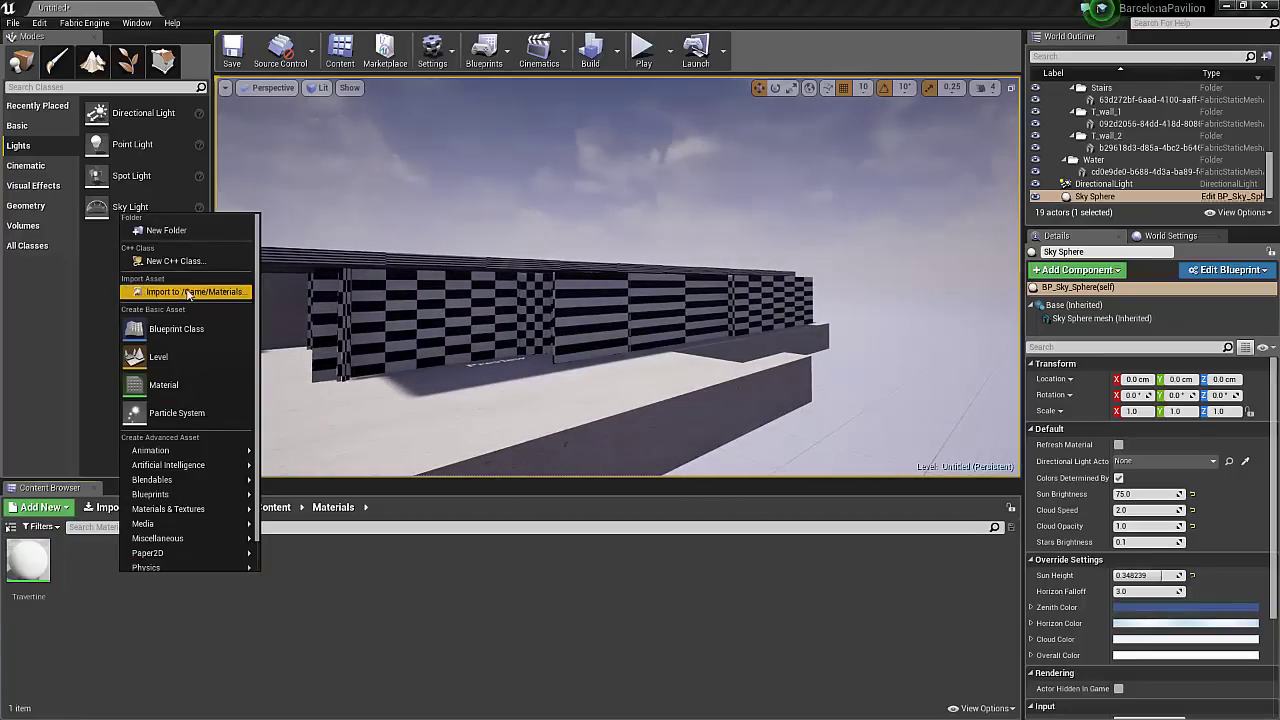
click(163, 388)
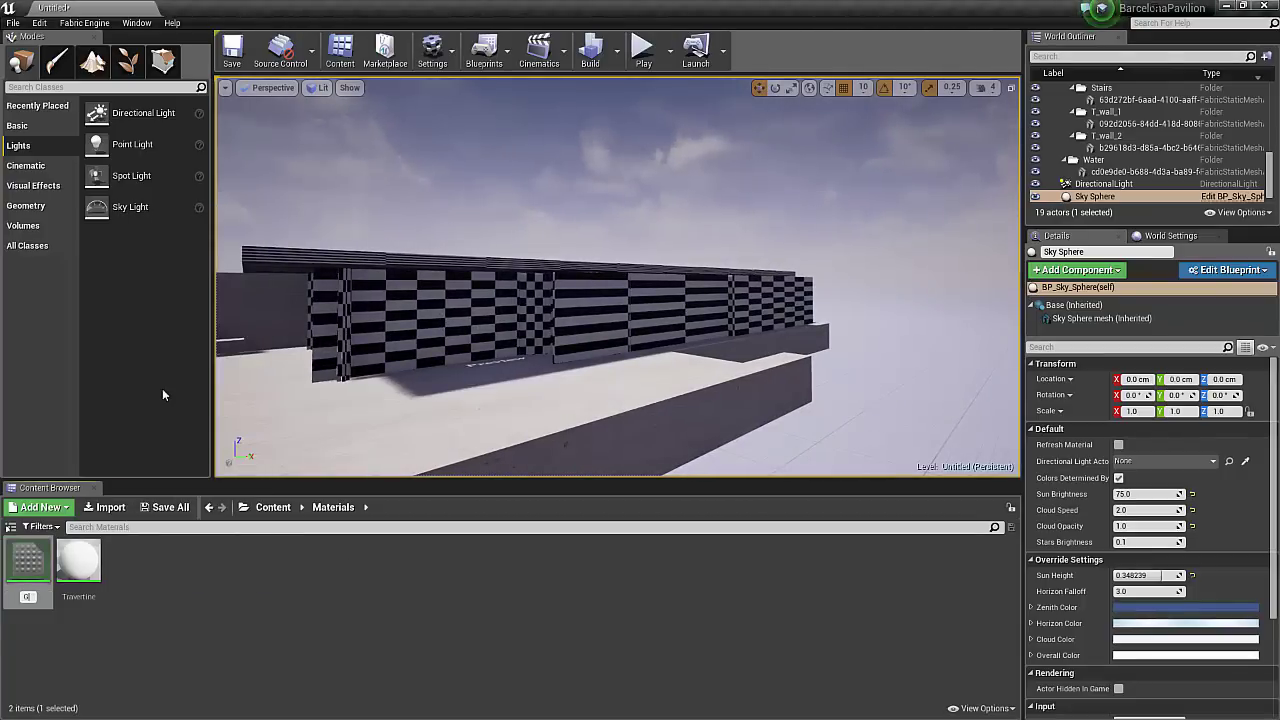
key(Return)
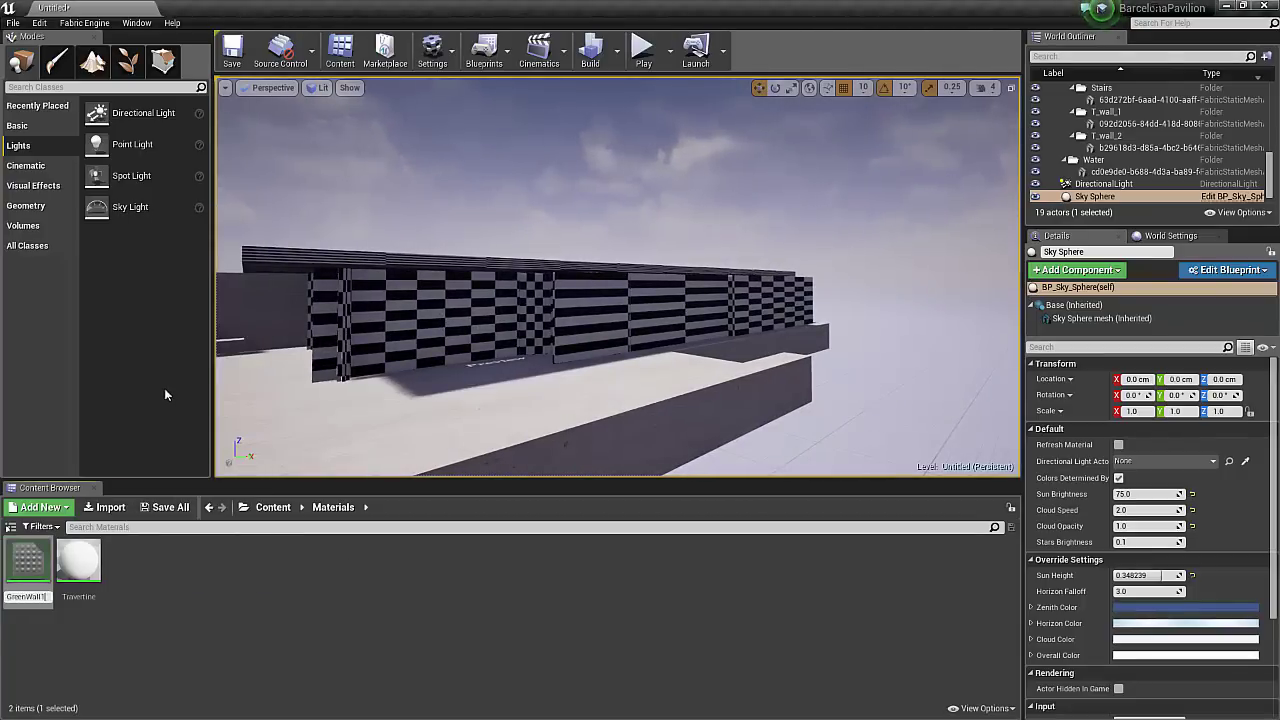
Step: Import miestinosgreen5fb.jpg from the green stone material folder in File Explorer into the project's Textures folder
click(273, 507)
double_click(128, 562)
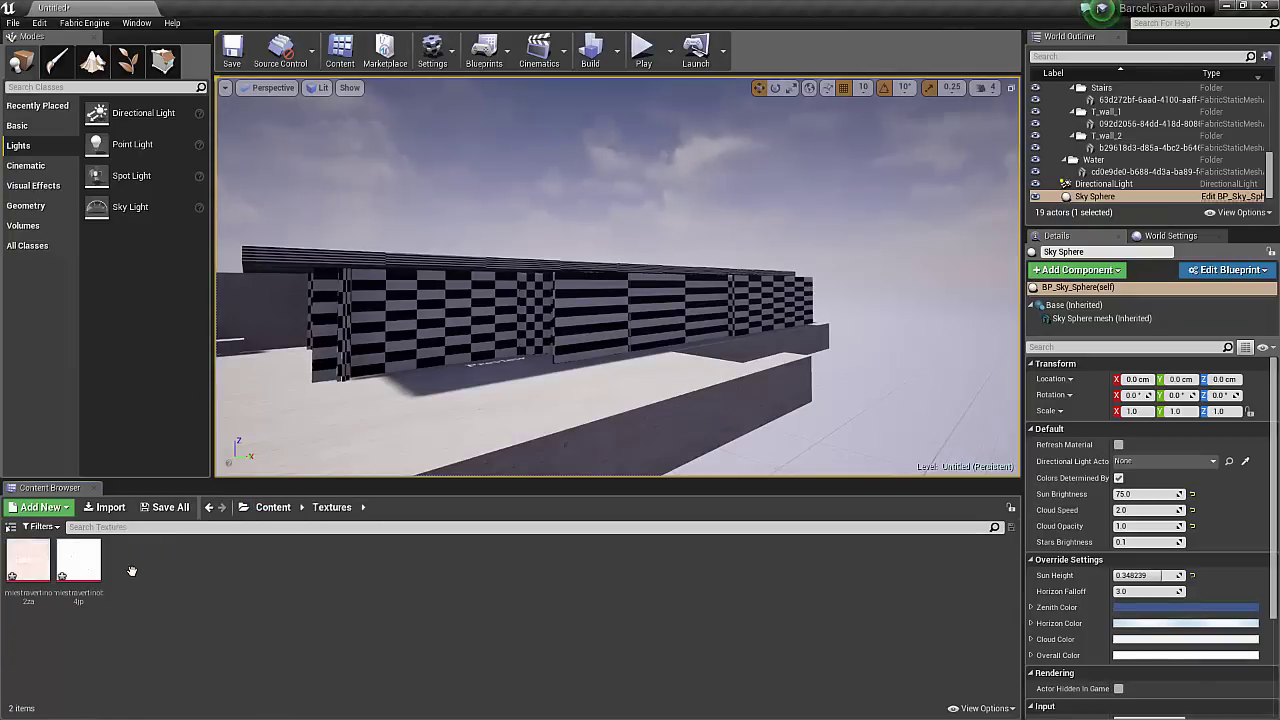
key(alt+Tab)
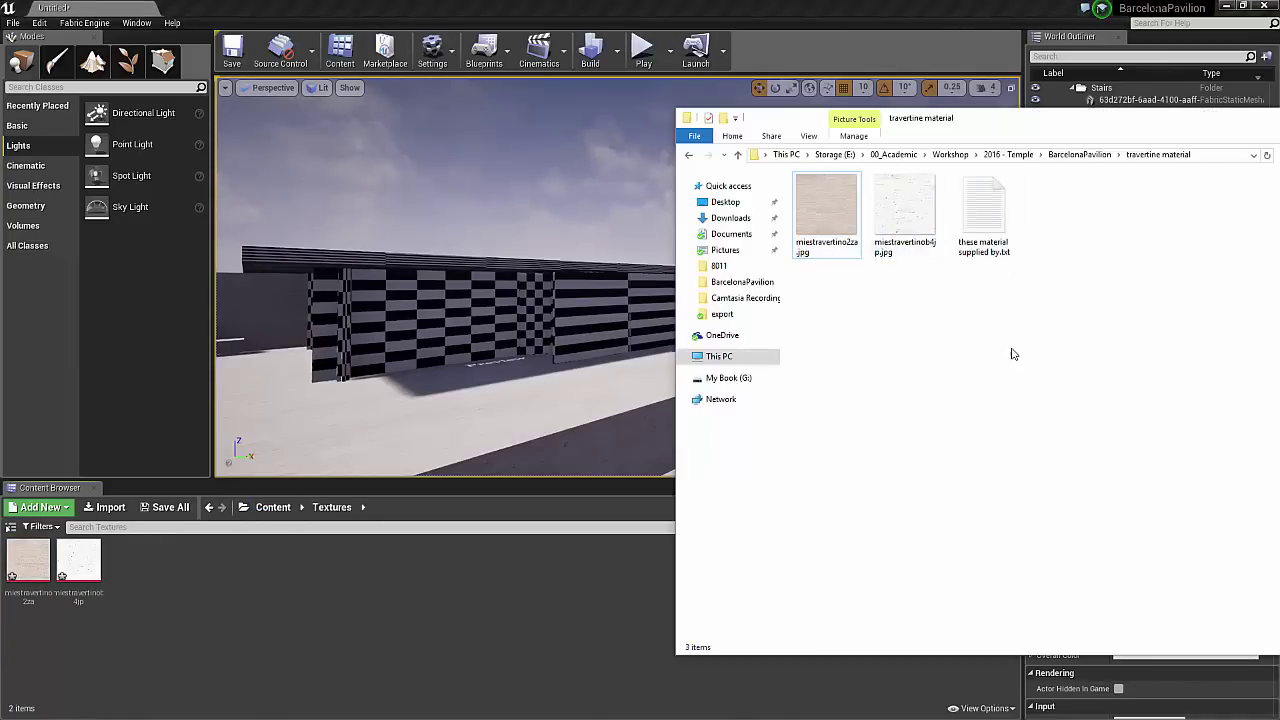
key(alt+Left)
double_click(864, 225)
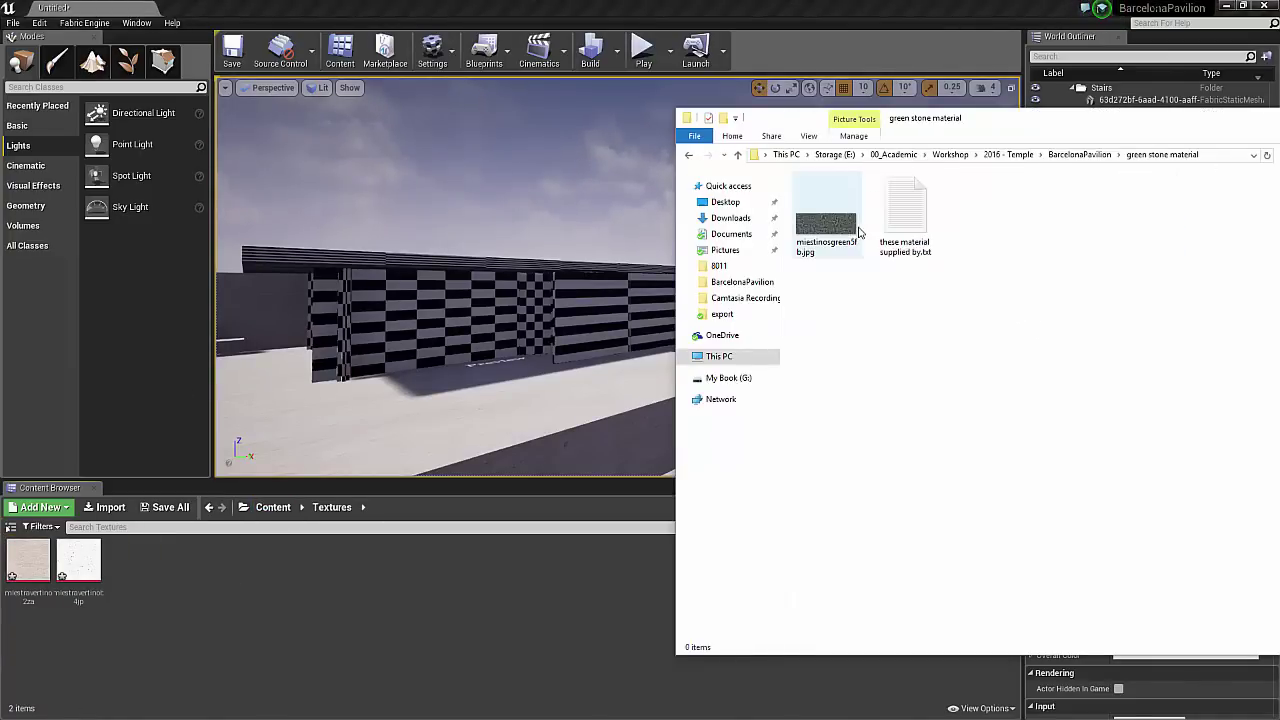
drag(860, 232, 388, 562)
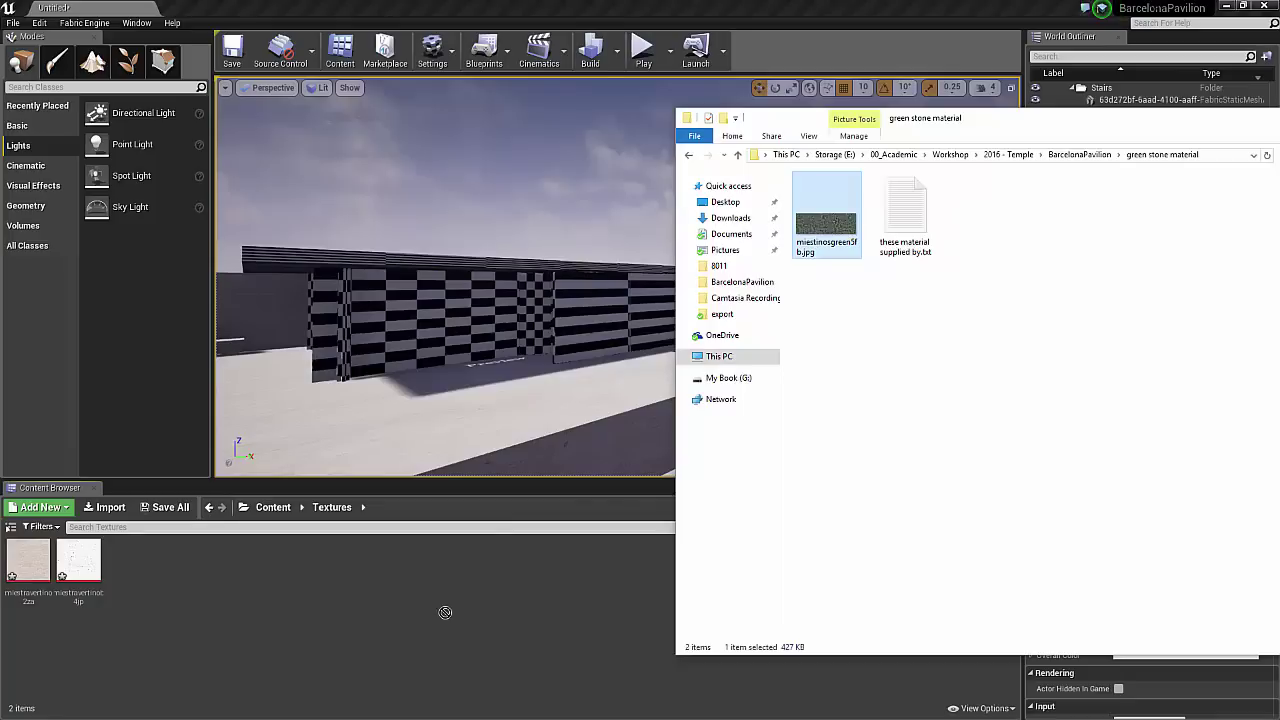
drag(445, 612, 455, 612)
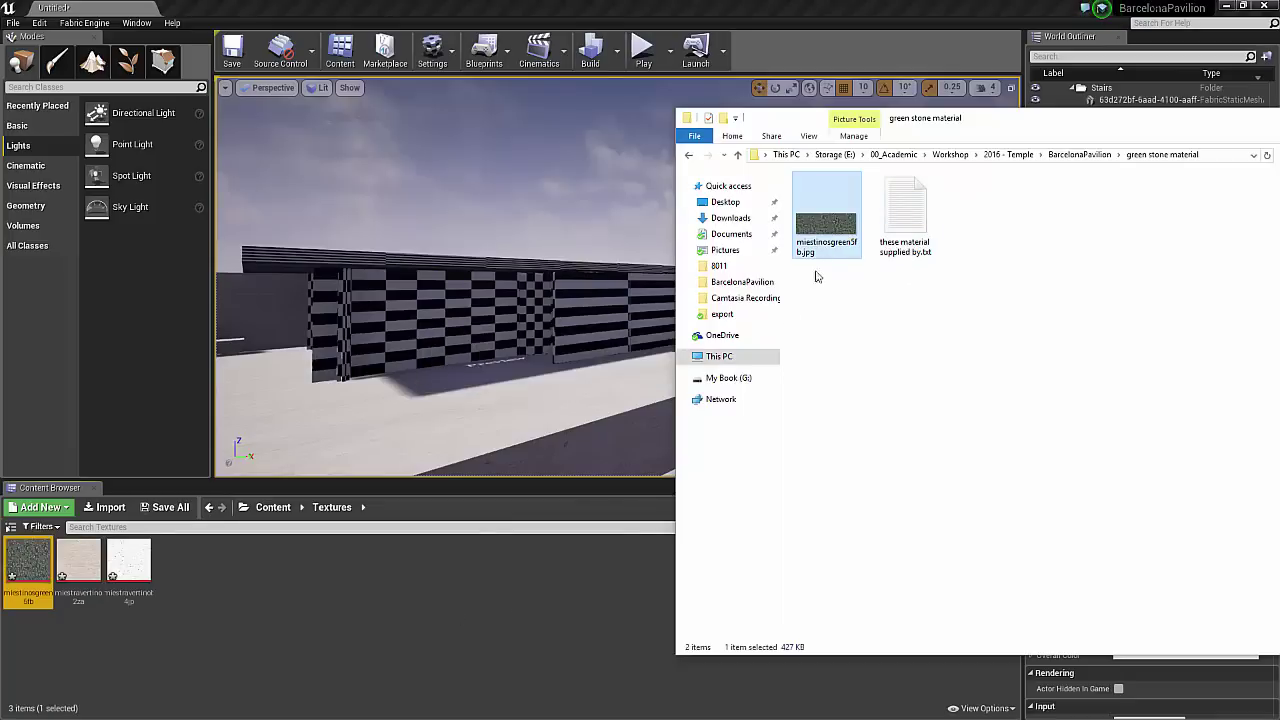
Step: Rename the imported green stone texture as greenstone1
click(40, 597)
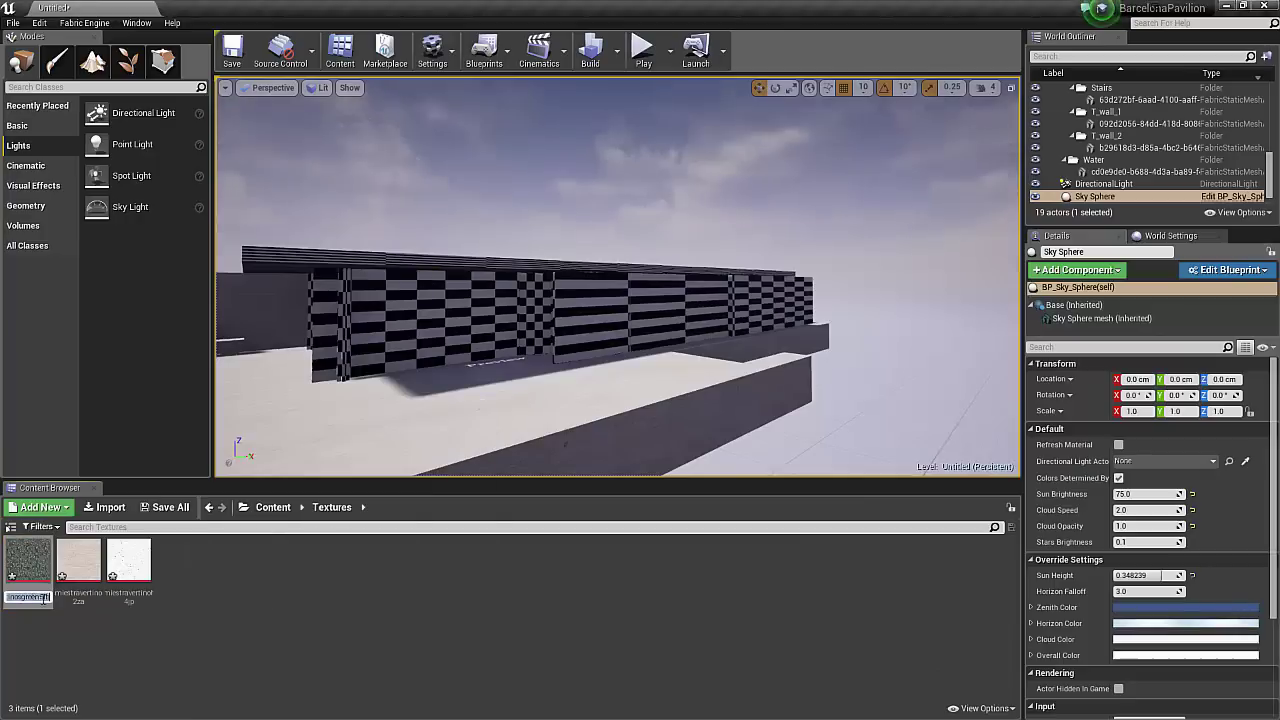
click(36, 594)
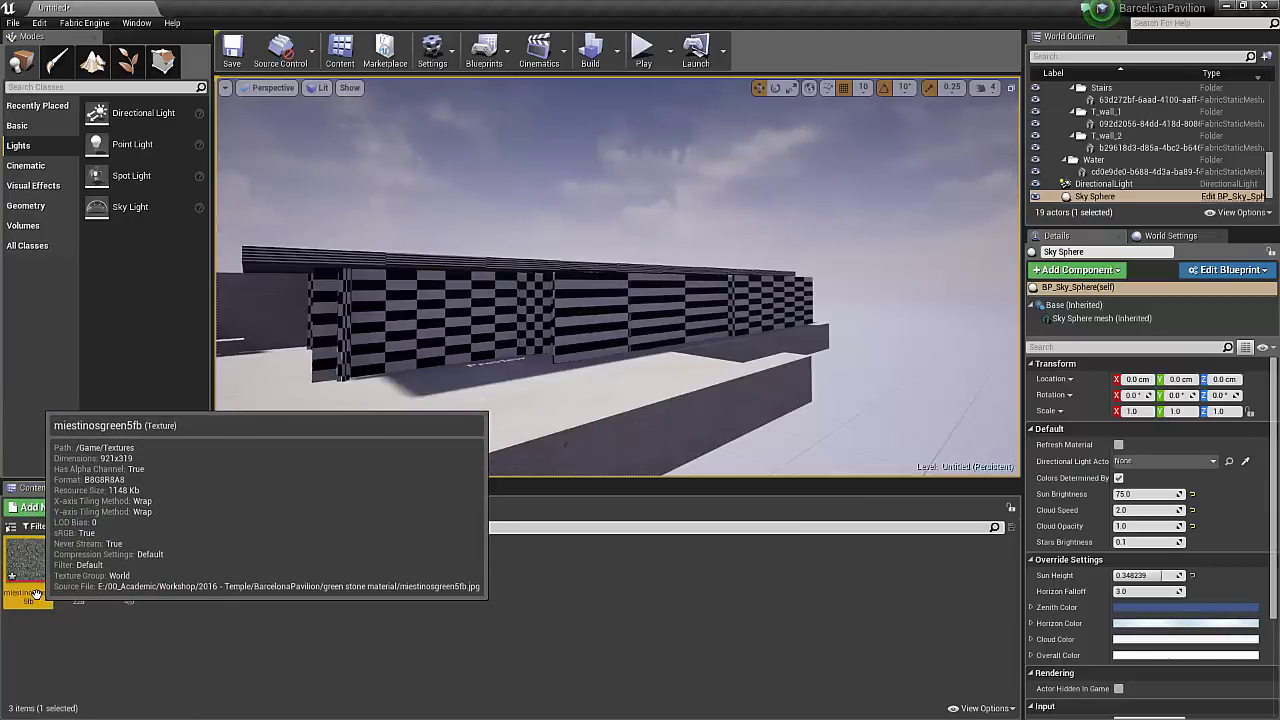
click(36, 594)
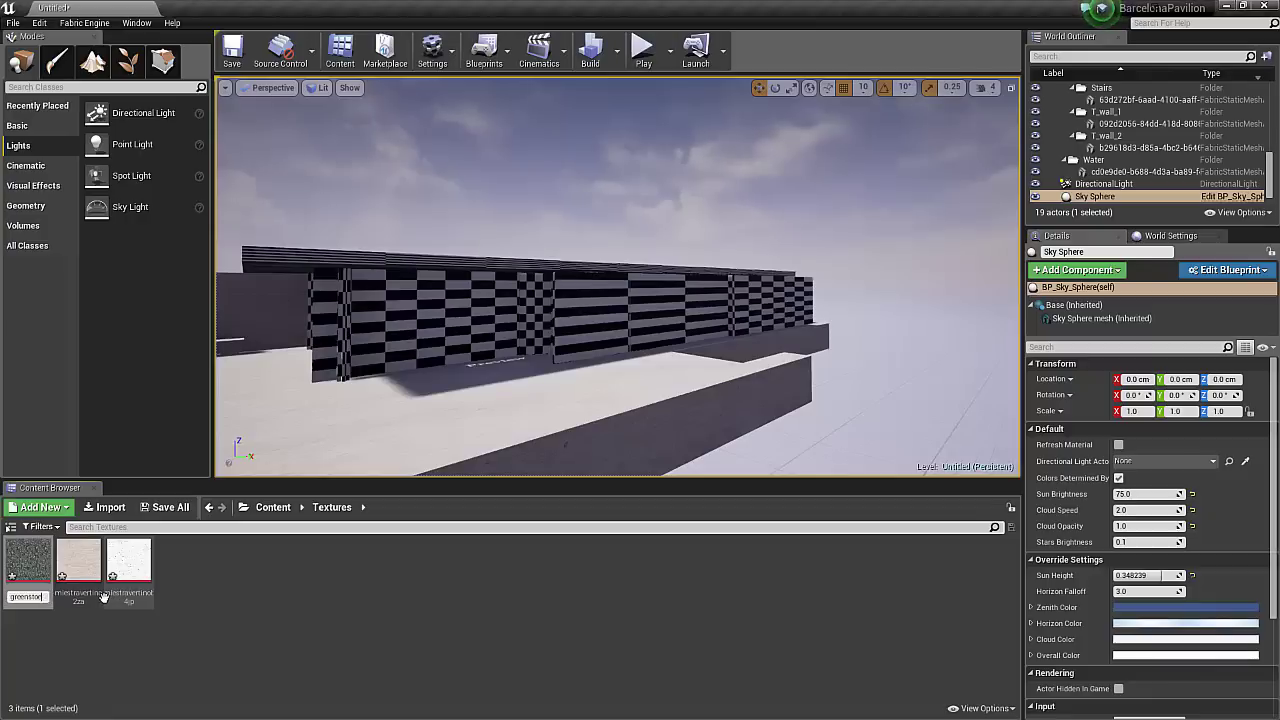
key(Return)
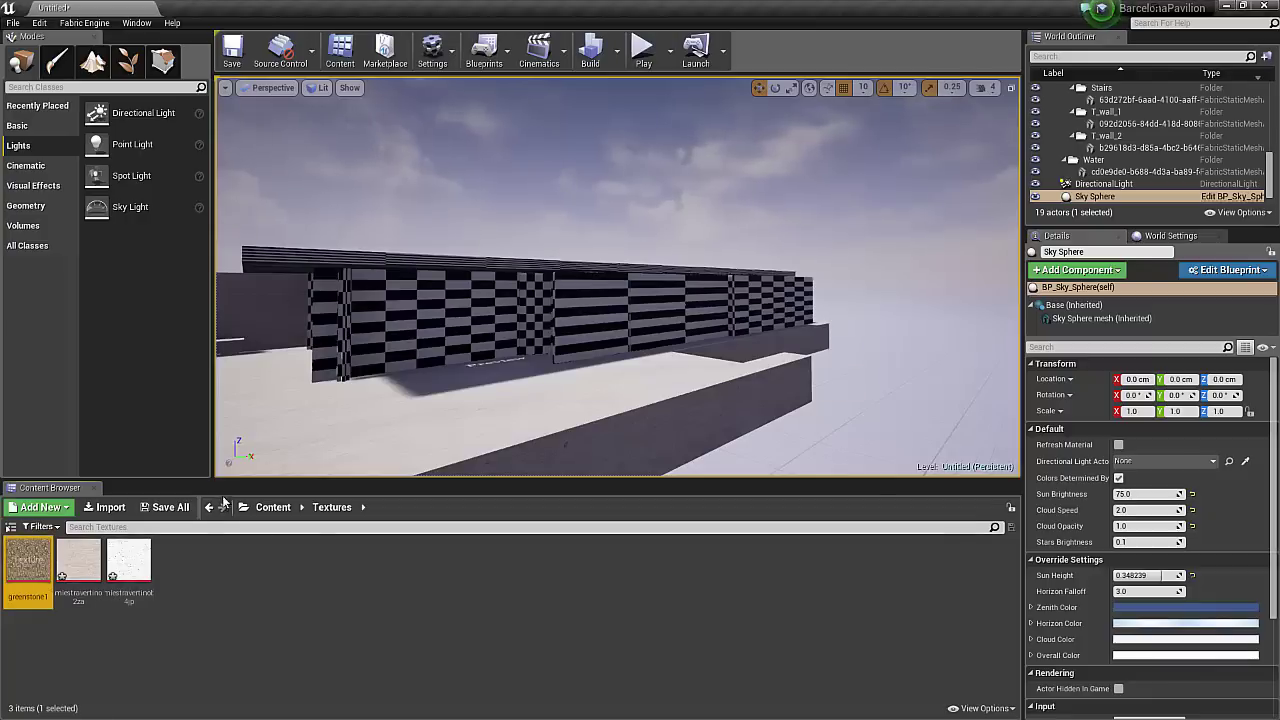
Step: Open the GreenWall1 material from the Materials folder and add a Texture Sample node to its graph
click(273, 507)
double_click(78, 562)
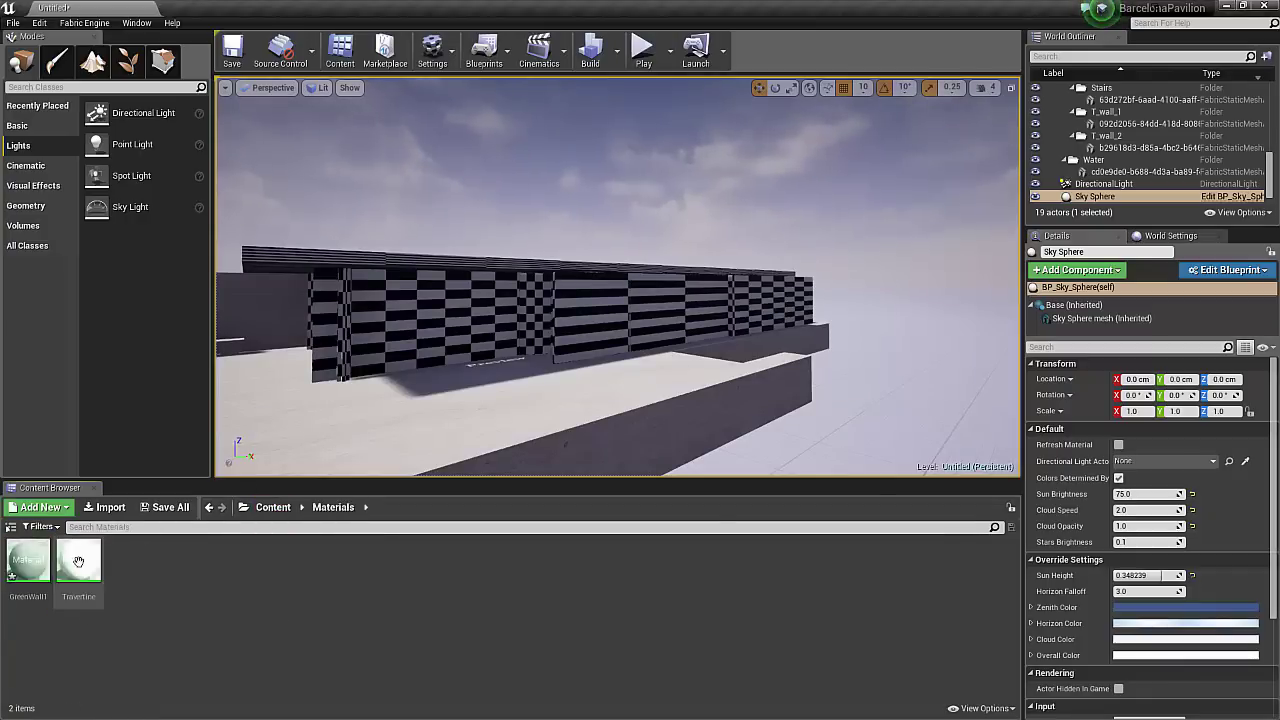
double_click(29, 558)
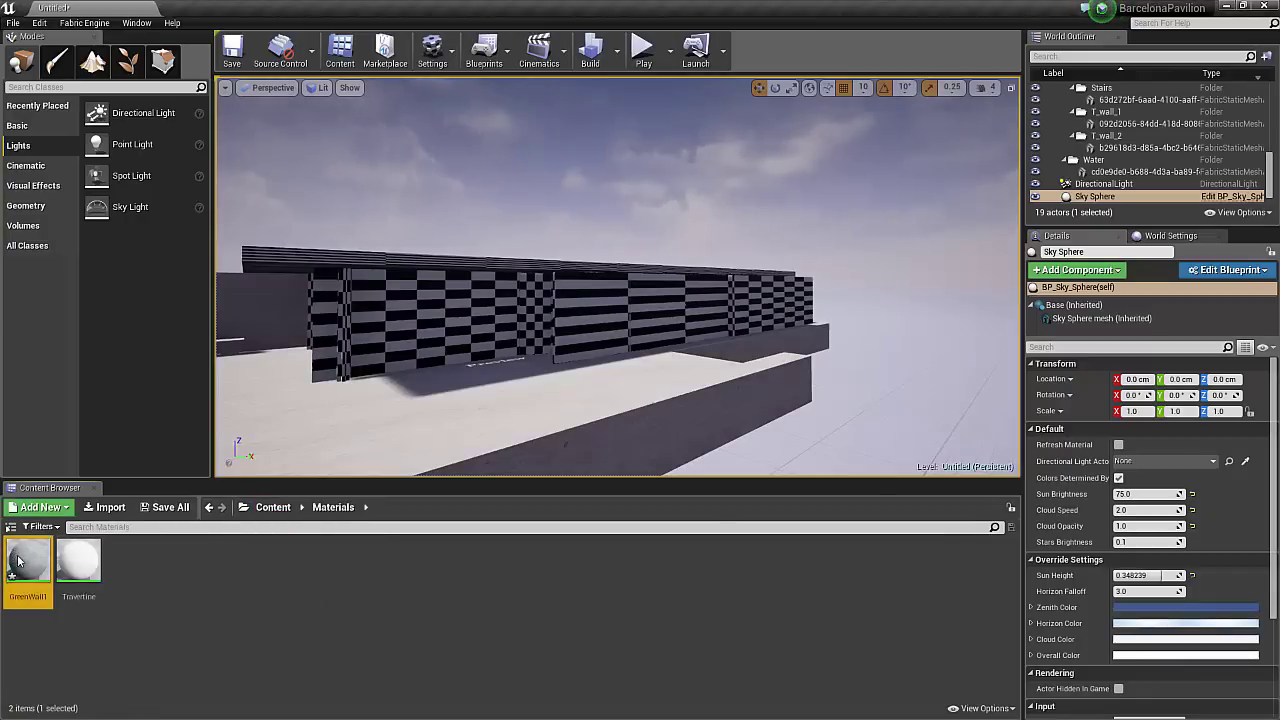
click(343, 296)
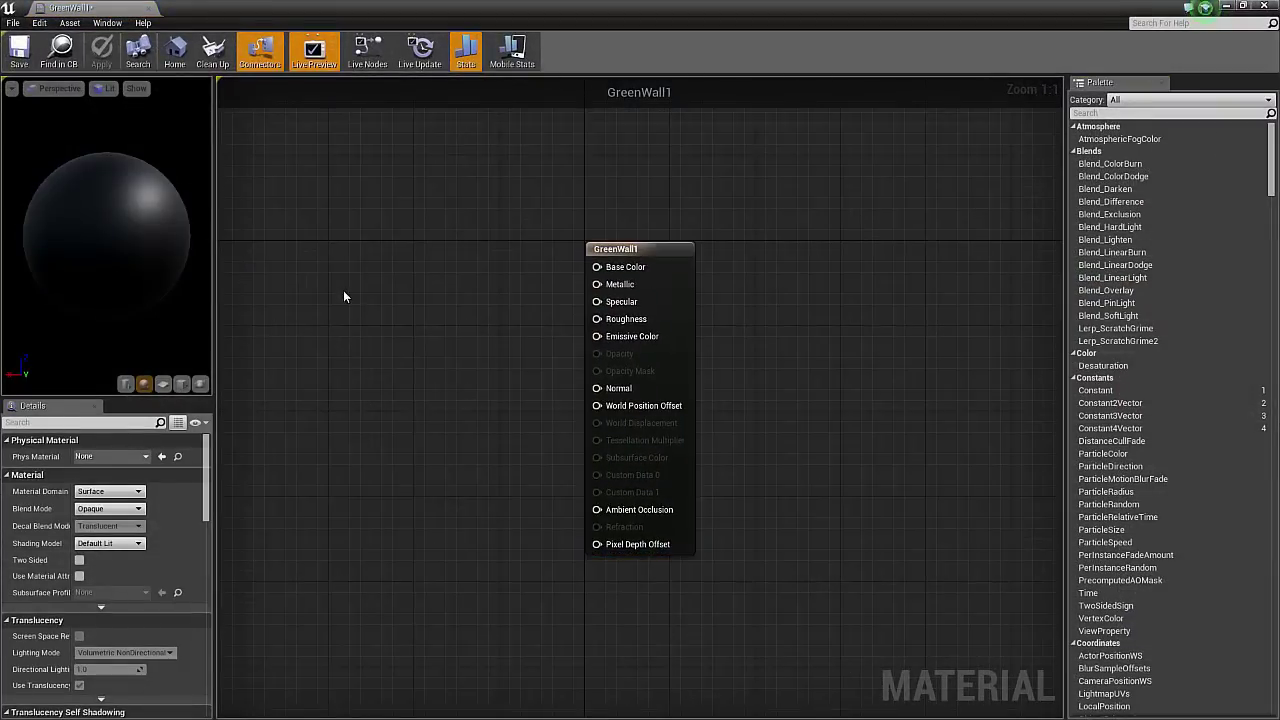
click(396, 287)
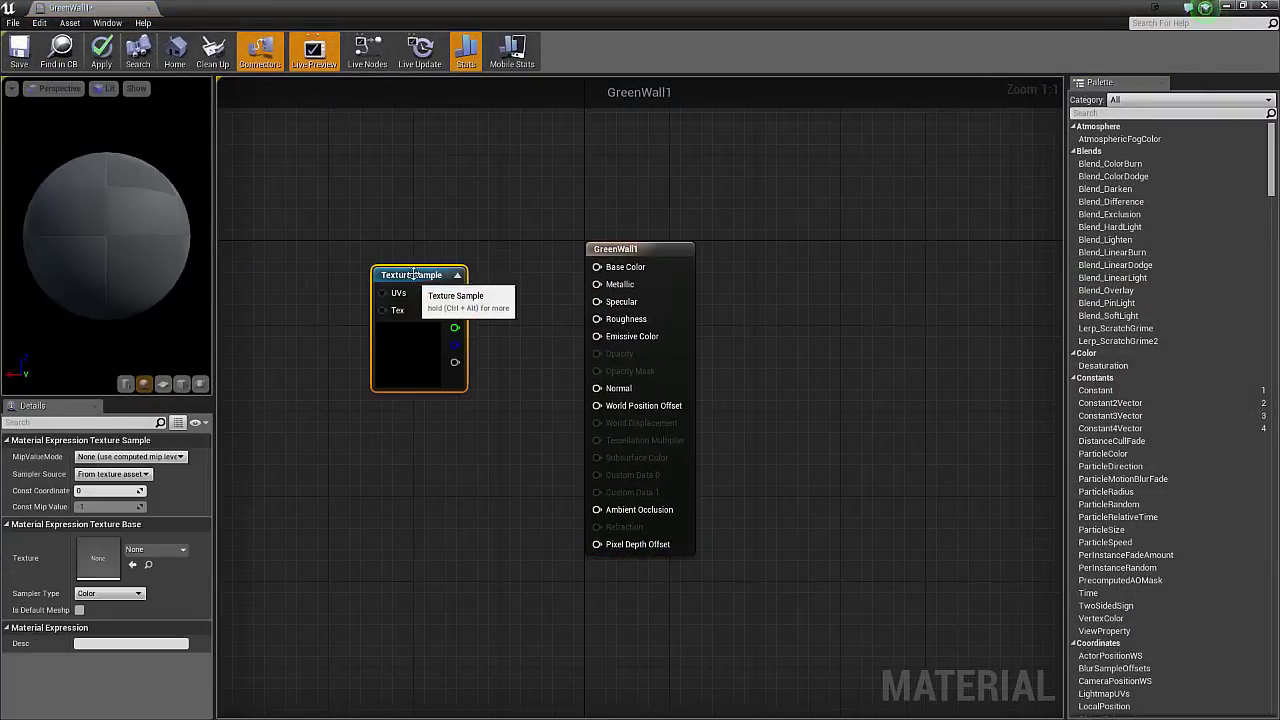
Step: Assign the greenstone1 texture to the Texture Sample node, connect it to Base Color and move the node slightly up
click(175, 551)
click(200, 503)
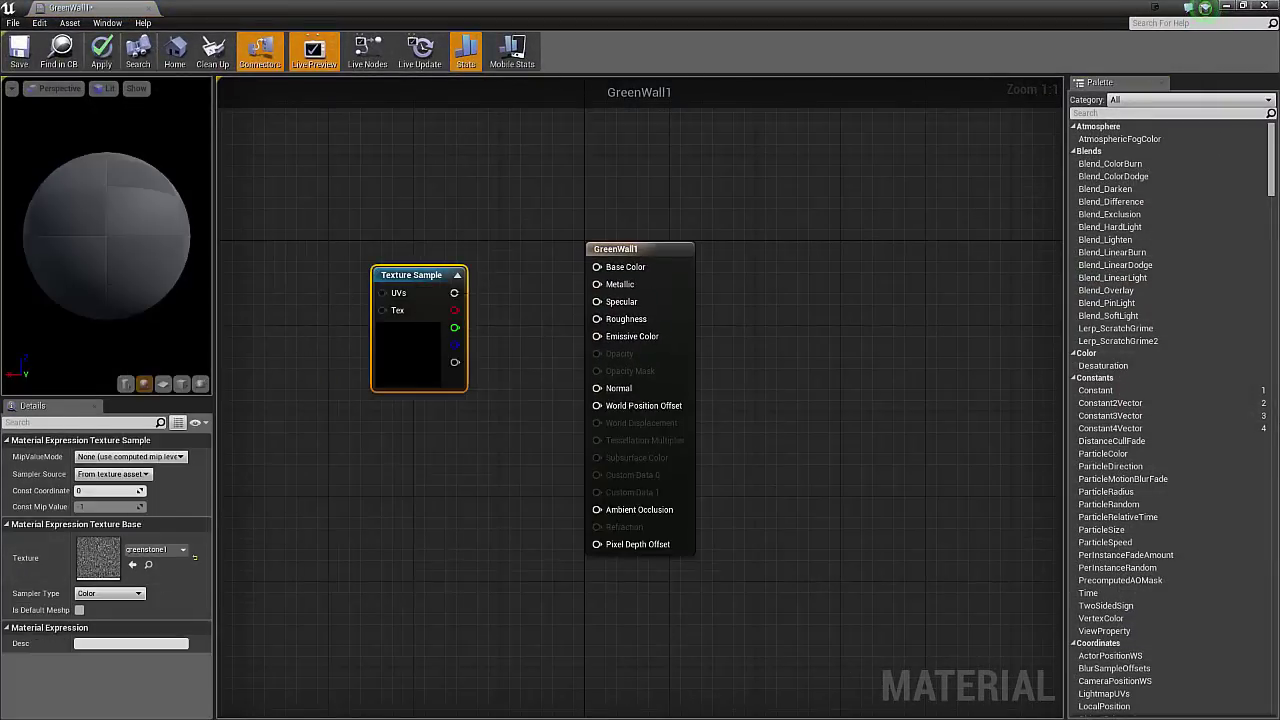
drag(455, 292, 597, 267)
drag(400, 288, 391, 242)
Step: Add a Constant node below the Texture Sample, set its value to 0.5 and connect it to Metallic
click(401, 422)
click(390, 418)
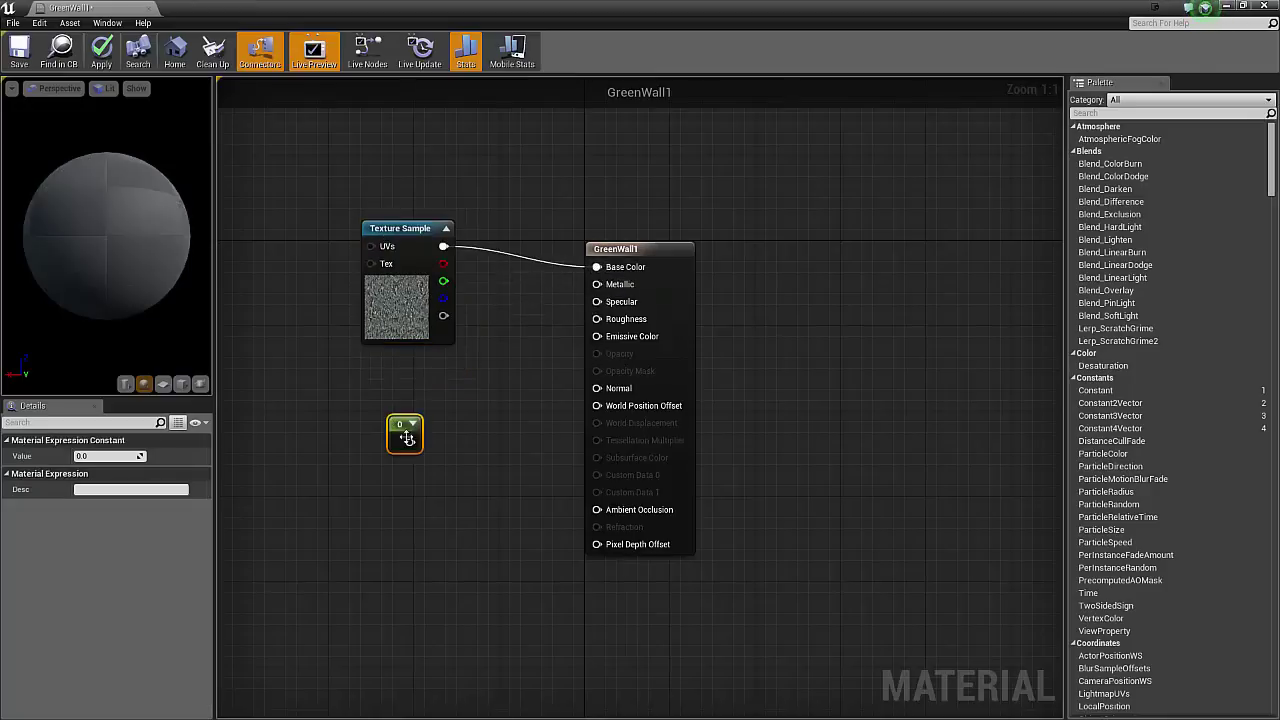
drag(395, 423, 384, 410)
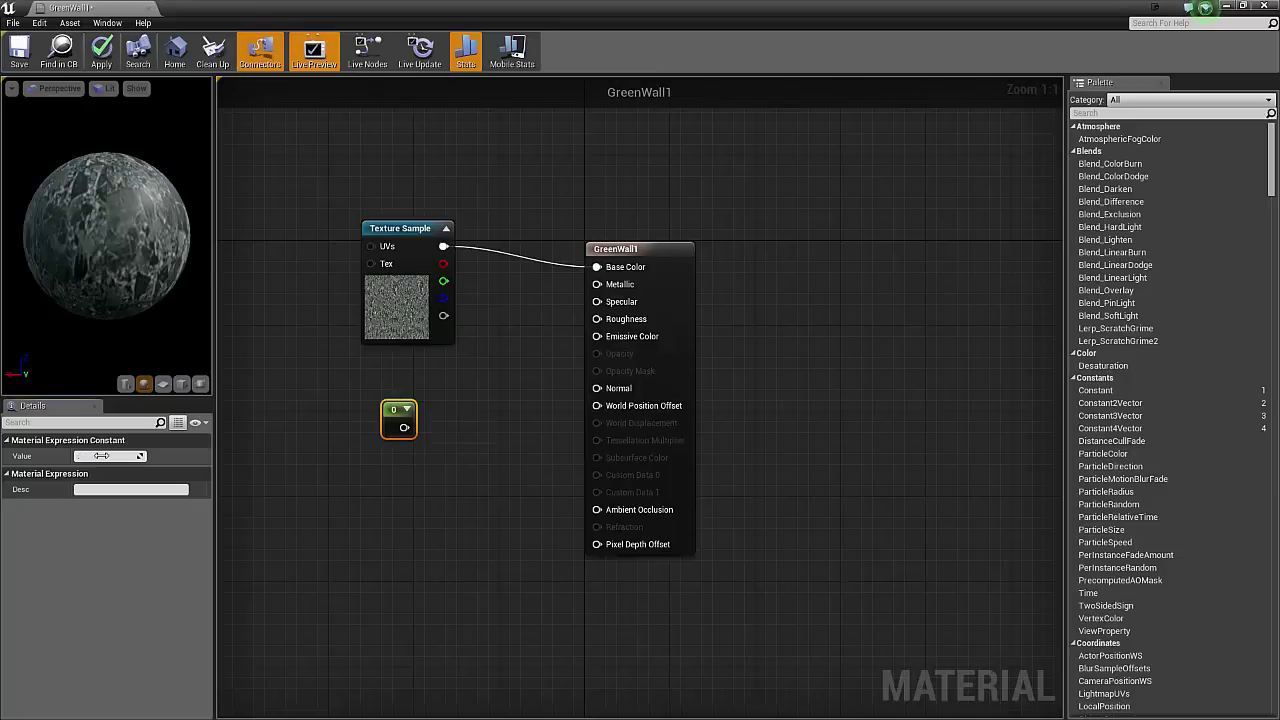
text(0.5)
key(Return)
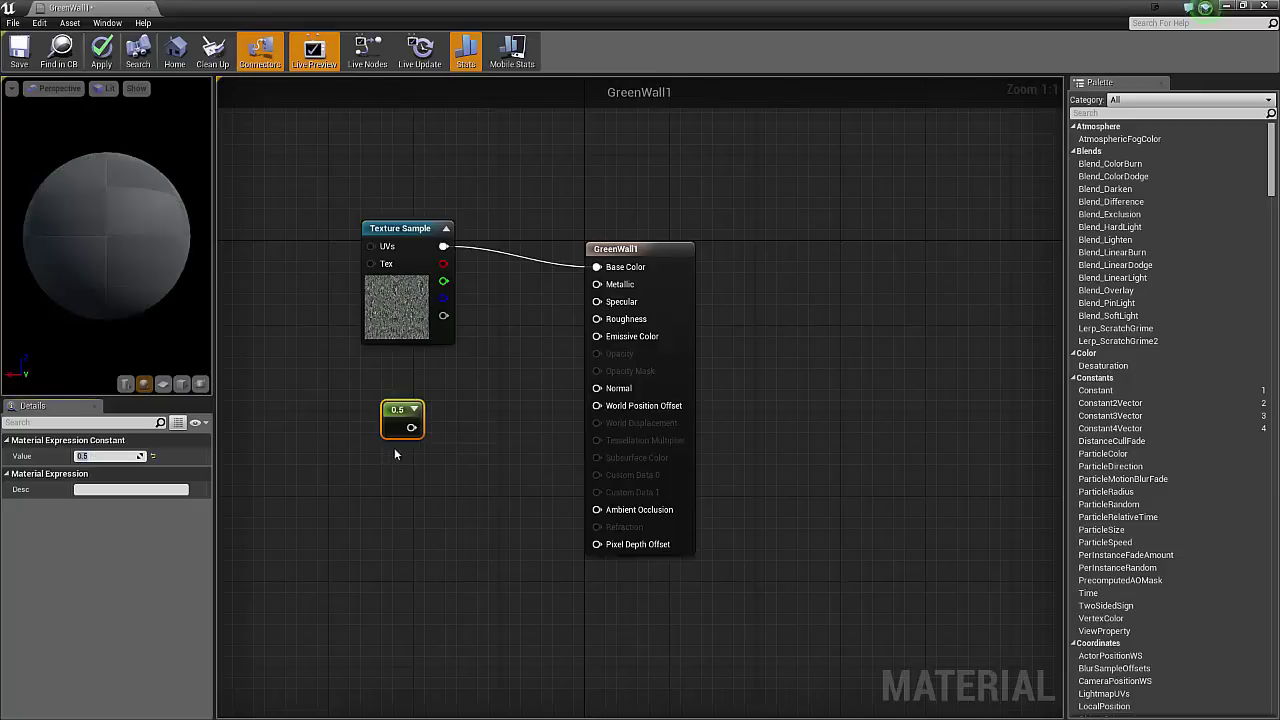
drag(411, 427, 597, 285)
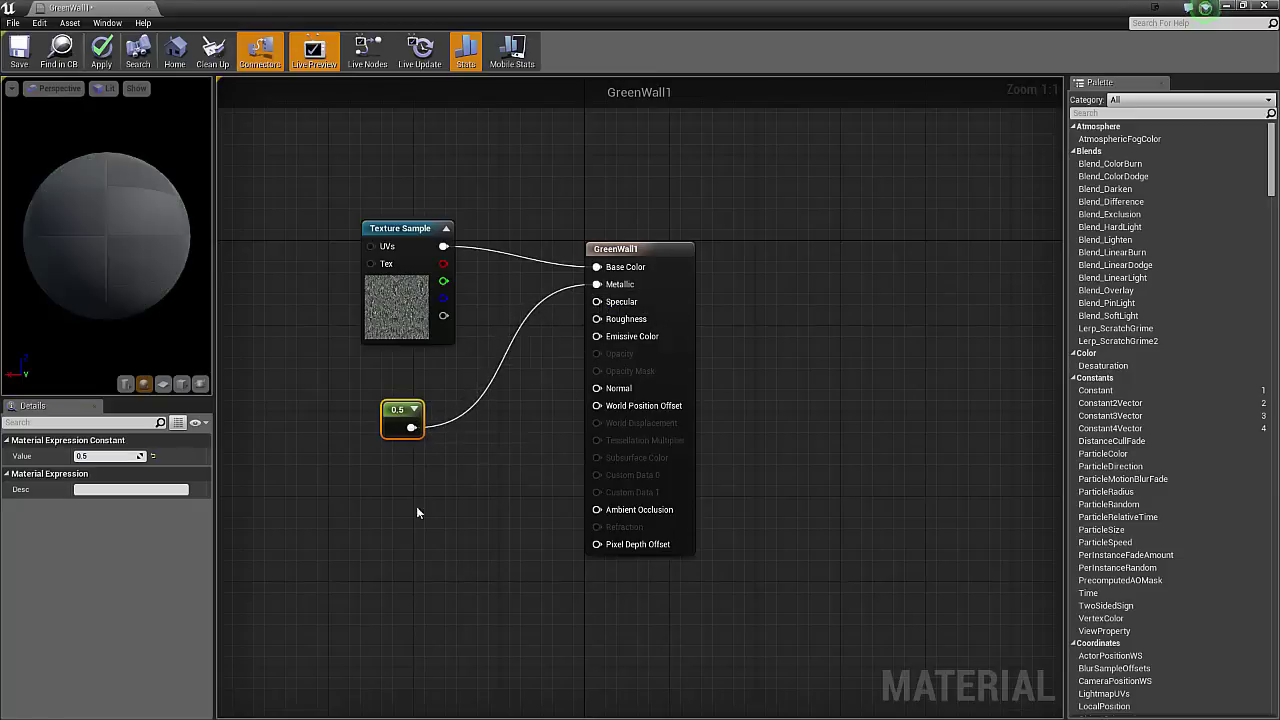
Step: Add a second Constant node below the first, set its value to 0.125 and connect it to Roughness
click(403, 480)
click(403, 482)
drag(410, 491, 398, 485)
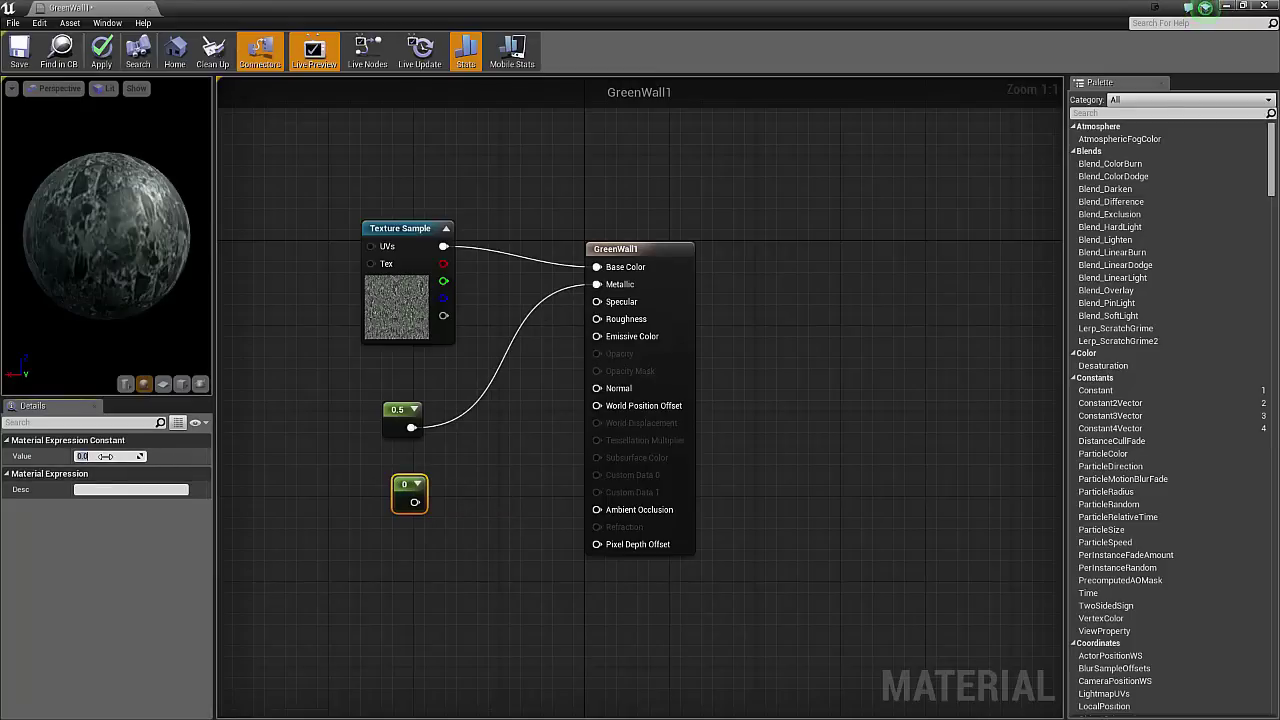
text(0.125)
key(Return)
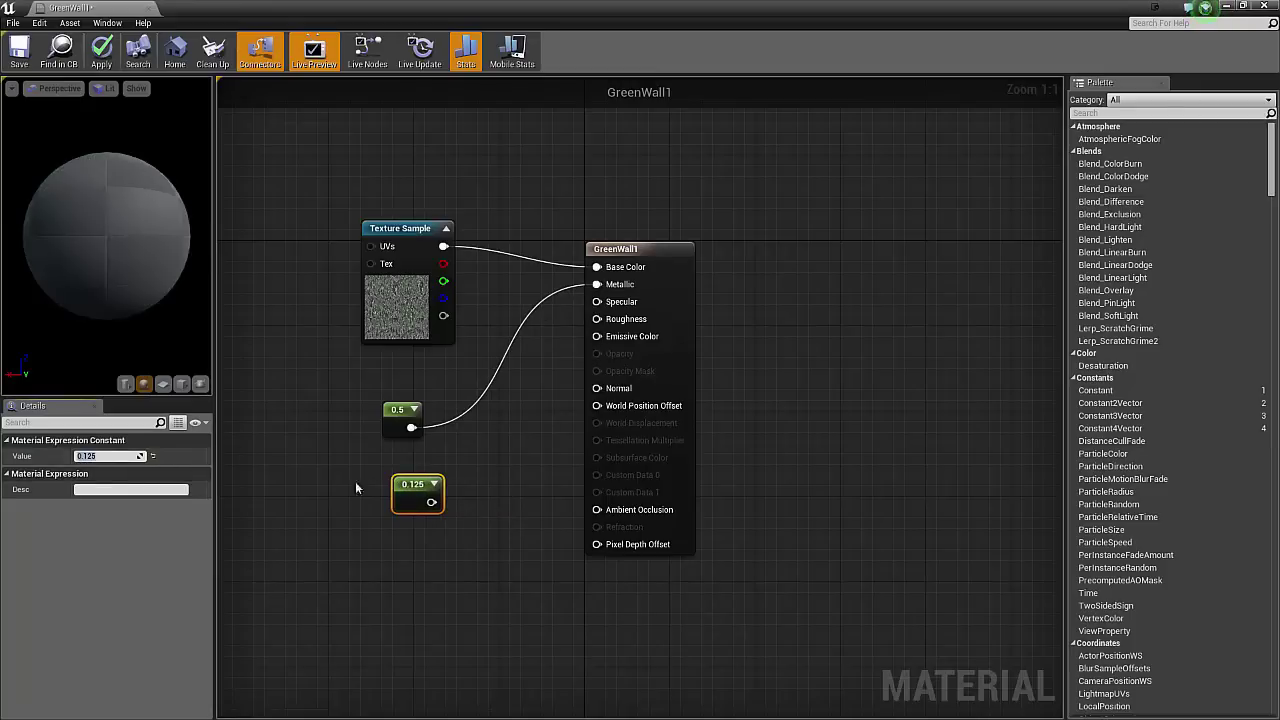
drag(431, 502, 597, 319)
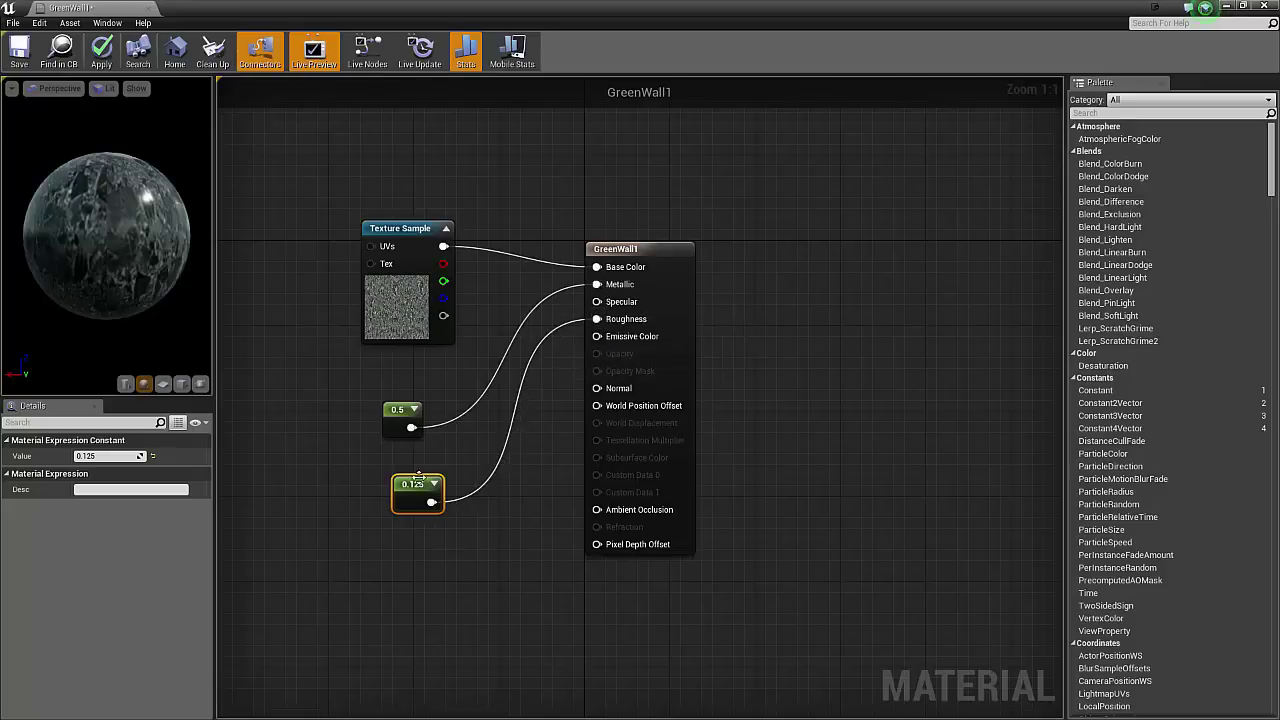
Step: Align the roughness Constant under the metallic one, restore its value to 0.125 after trying 0.8, and preview the material on a cube
drag(418, 476, 397, 466)
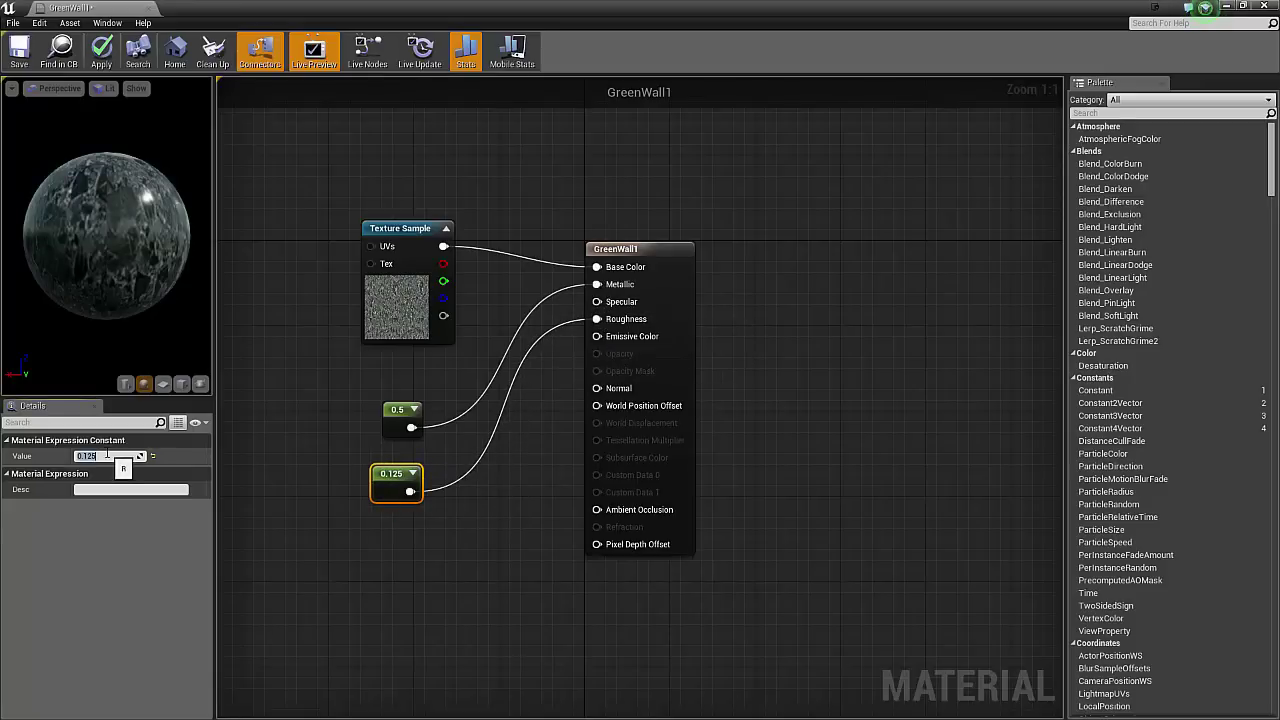
key(Return)
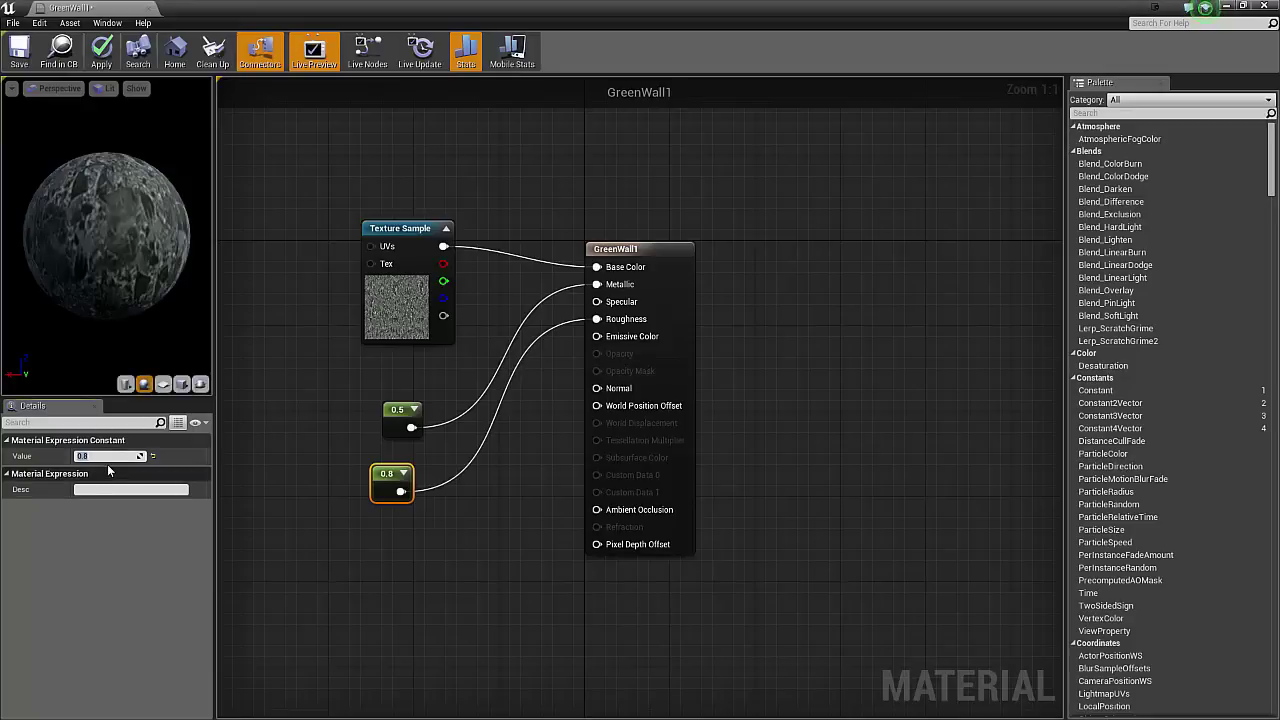
key(Return)
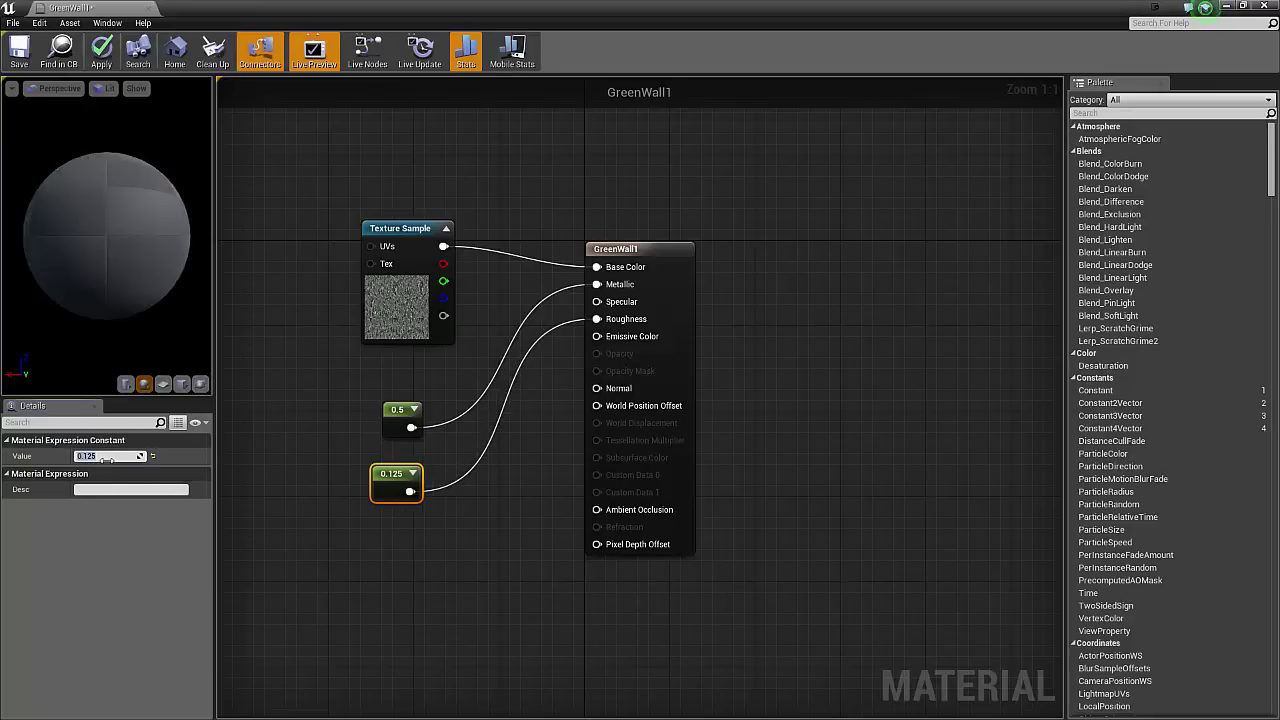
click(182, 386)
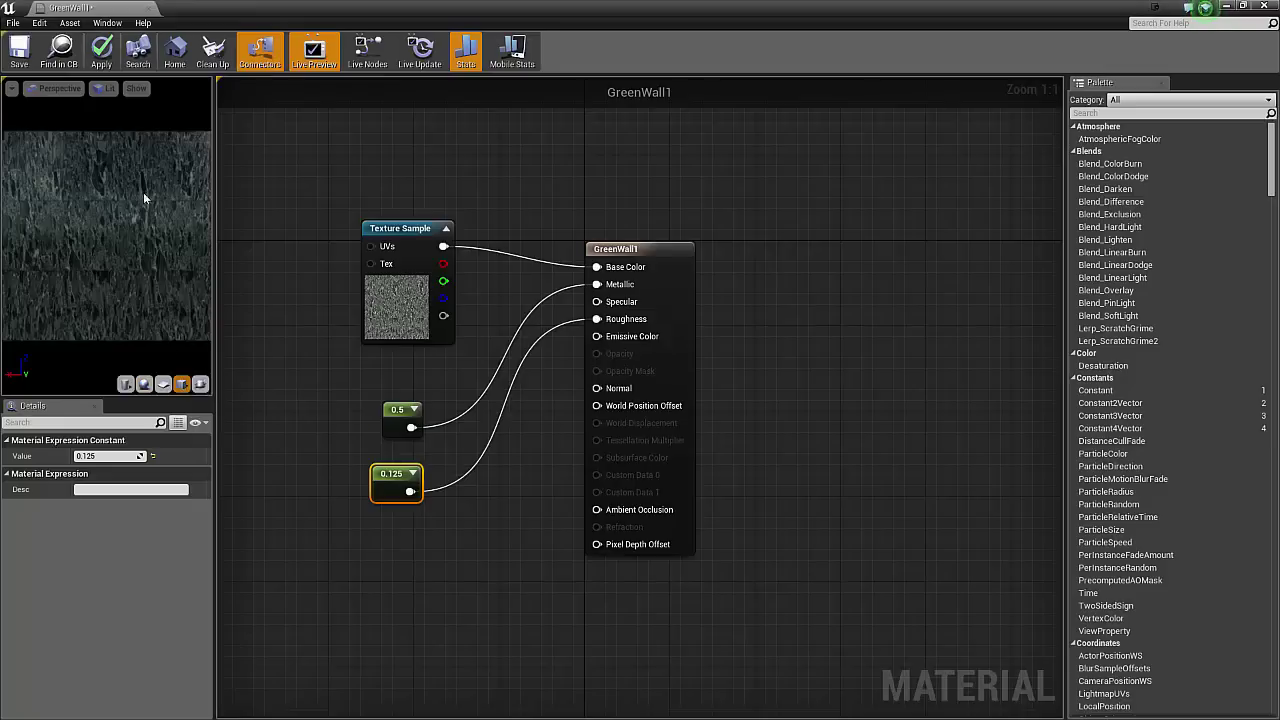
mouse_move(147, 198)
mouse_down()
mouse_move(190, 138)
mouse_move(165, 120)
mouse_move(136, 208)
mouse_up()
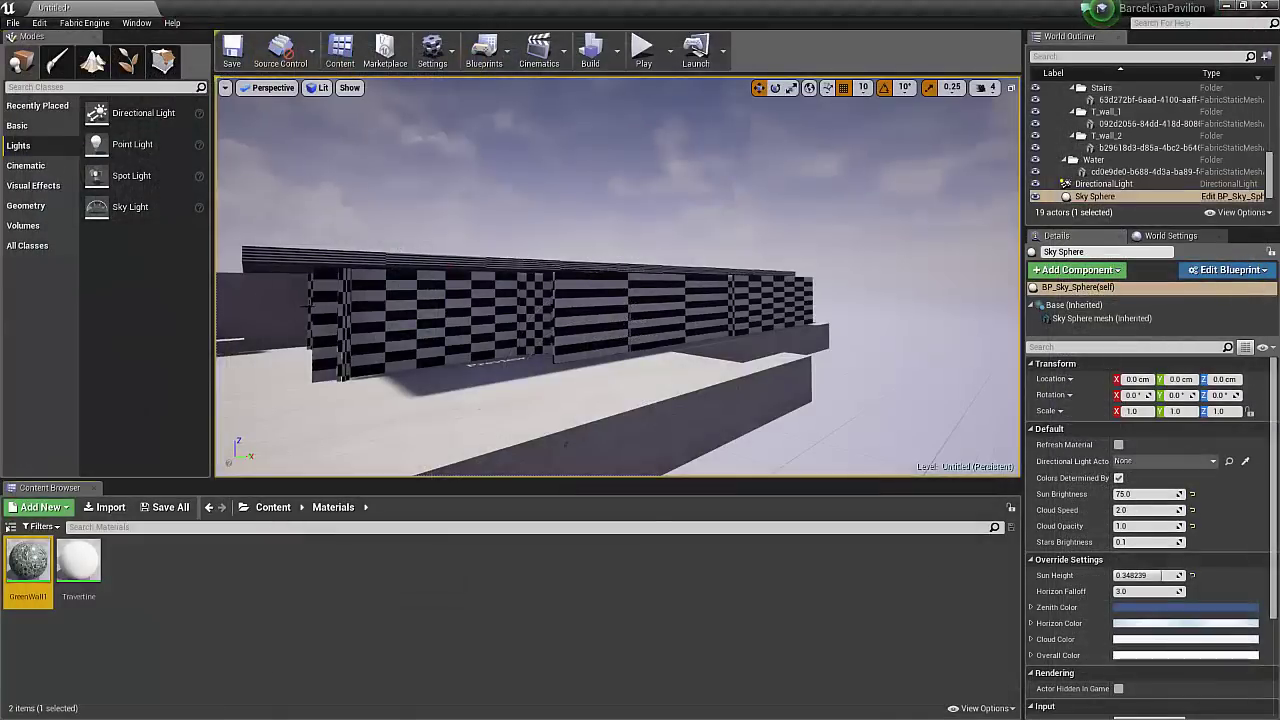
Step: Apply the GreenWall1 material to the checkered granite wall G_wall_3 at the near end of the pavilion
click(356, 316)
key(a)
mouse_move(358, 317)
right_down()
mouse_move(560, 317)
mouse_move(360, 317)
right_up()
key(d)
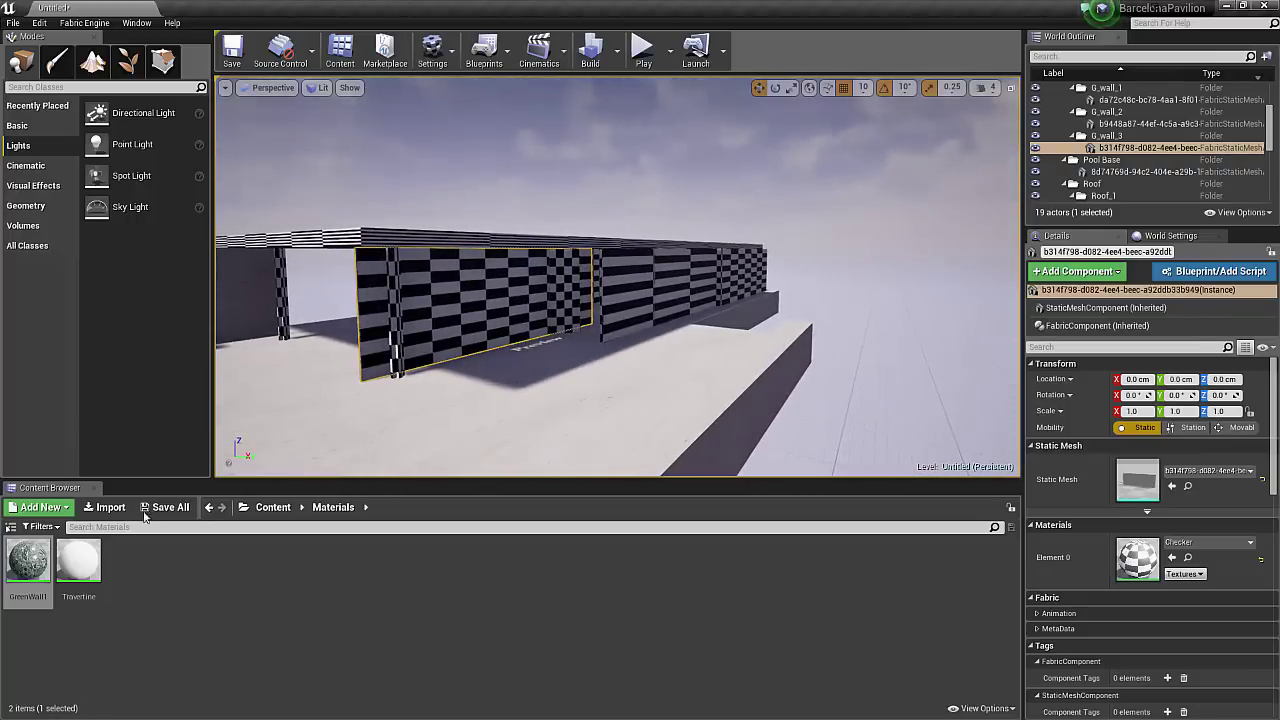
drag(28, 560, 443, 286)
Step: Examine the green stone wall and the surrounding pavilion from several distances and angles
key(d)
right_drag(443, 286, 410, 286)
key(w)
key(a)
key(d)
click(814, 178)
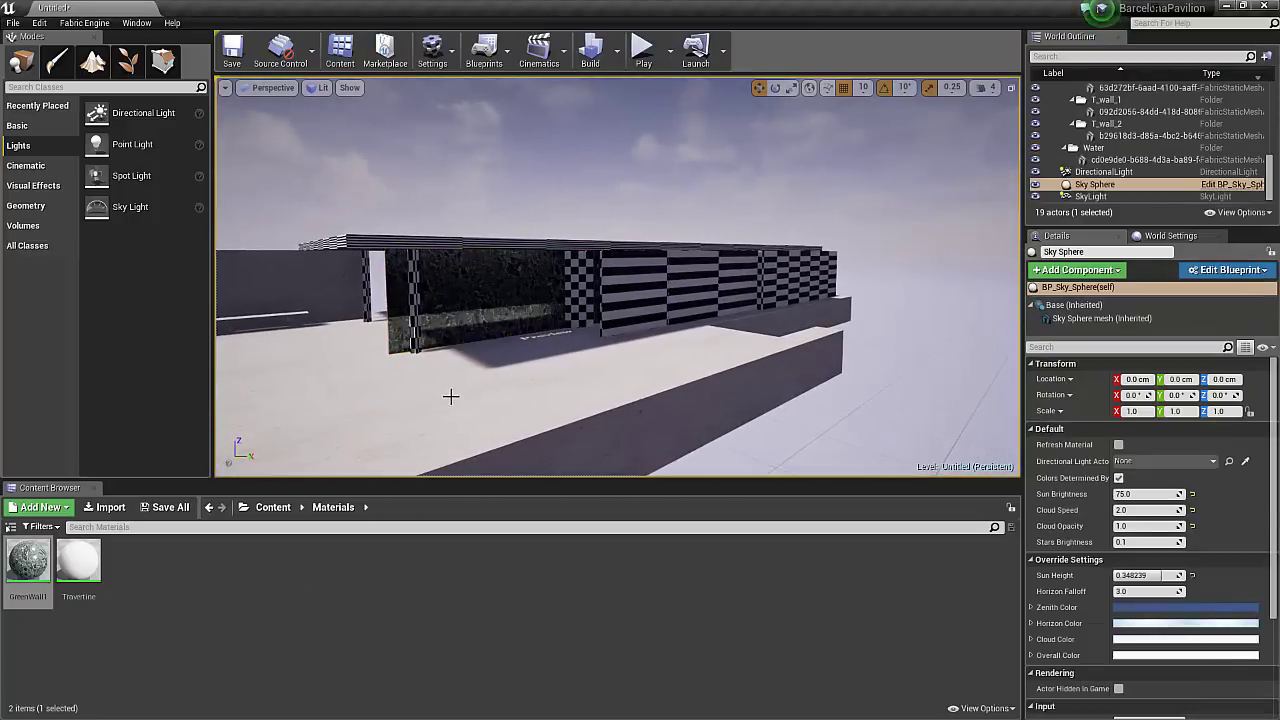
key(w)
right_drag(597, 277, 540, 270)
key(a)
right_drag(620, 300, 443, 243)
right_drag(661, 227, 618, 383)
right_drag(618, 300, 690, 320)
key(w)
mouse_move(576, 350)
right_down()
mouse_move(715, 345)
mouse_move(576, 350)
right_up()
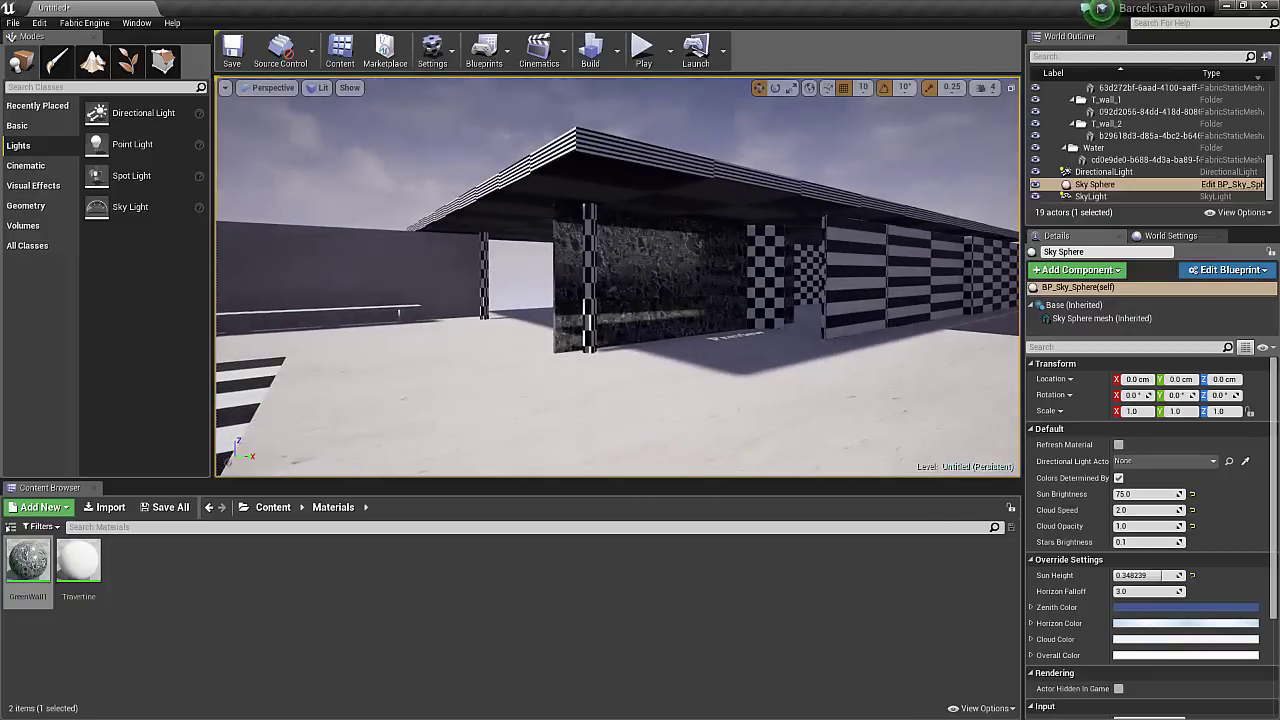
Step: Create a material named Glass in the Materials folder and feed its Base Color from a Constant3Vector set to 0.55, 0.582, 0.775
right_click(197, 556)
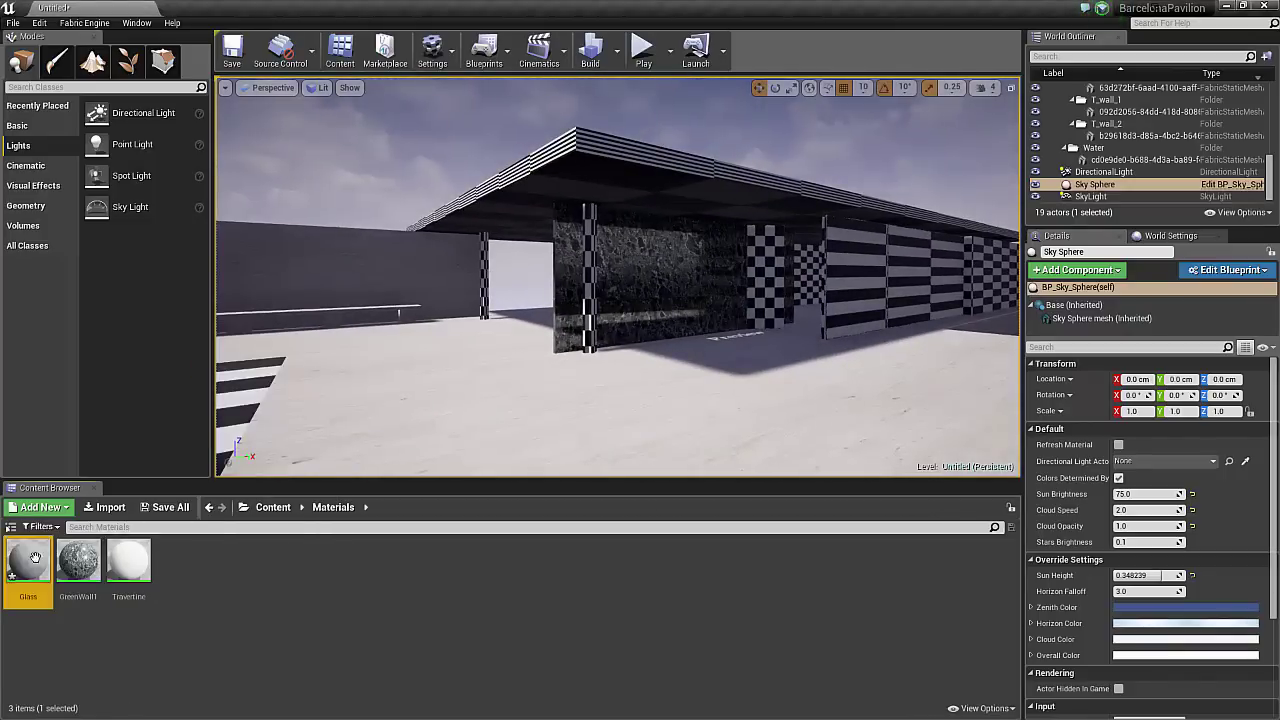
double_click(35, 557)
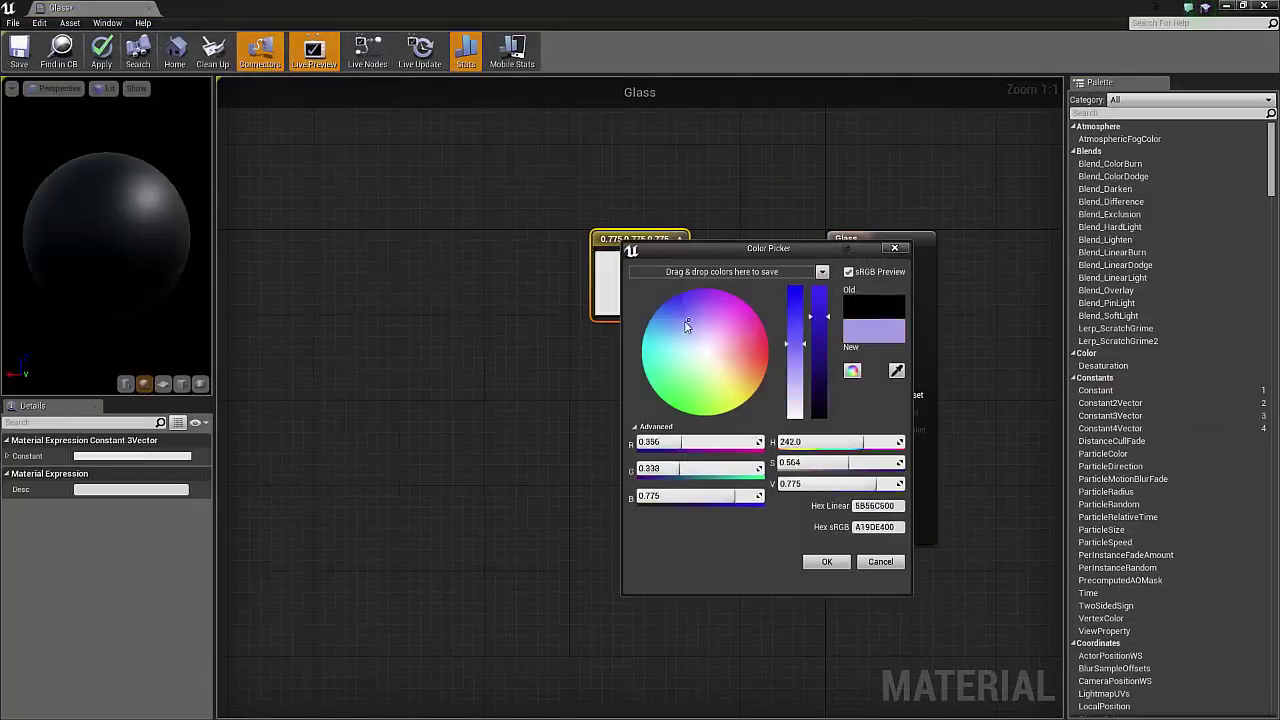
click(823, 560)
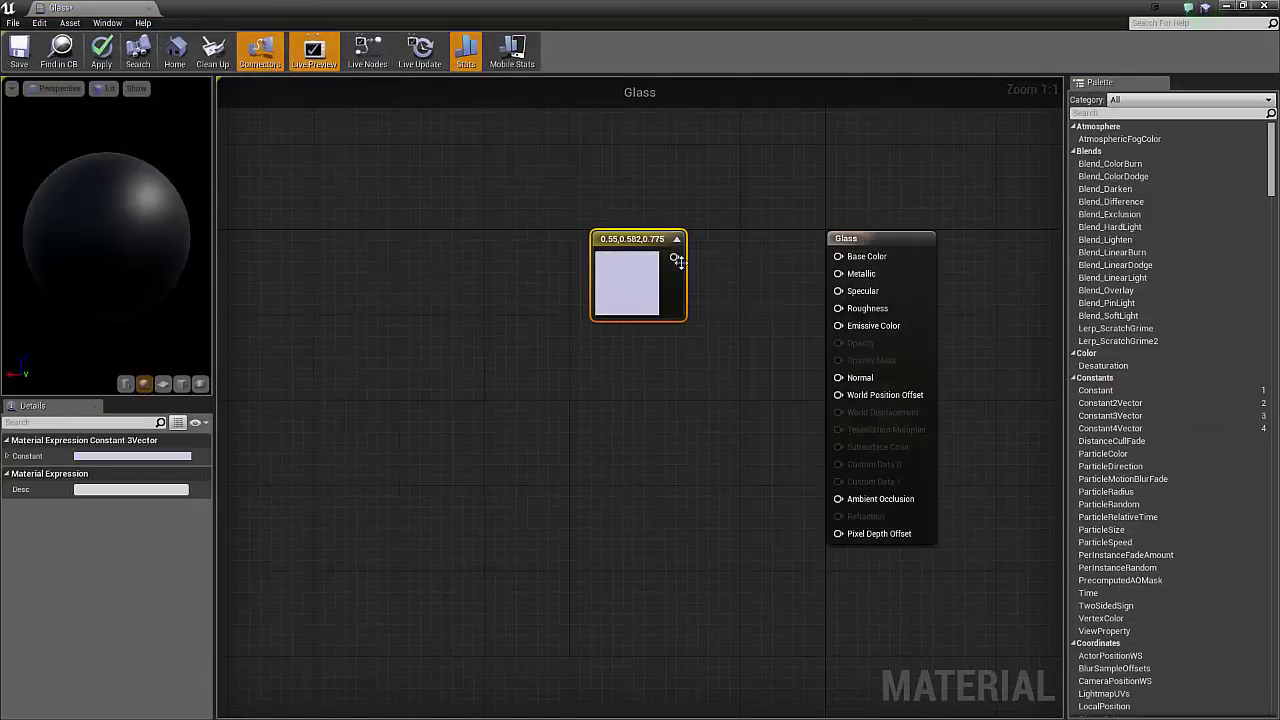
drag(675, 258, 838, 256)
drag(667, 304, 625, 262)
Step: Add a Constant node with value 1, connect it to Metallic and place it below the color node
key(1)
click(611, 324)
drag(630, 347, 838, 273)
click(90, 456)
text(1)
click(500, 380)
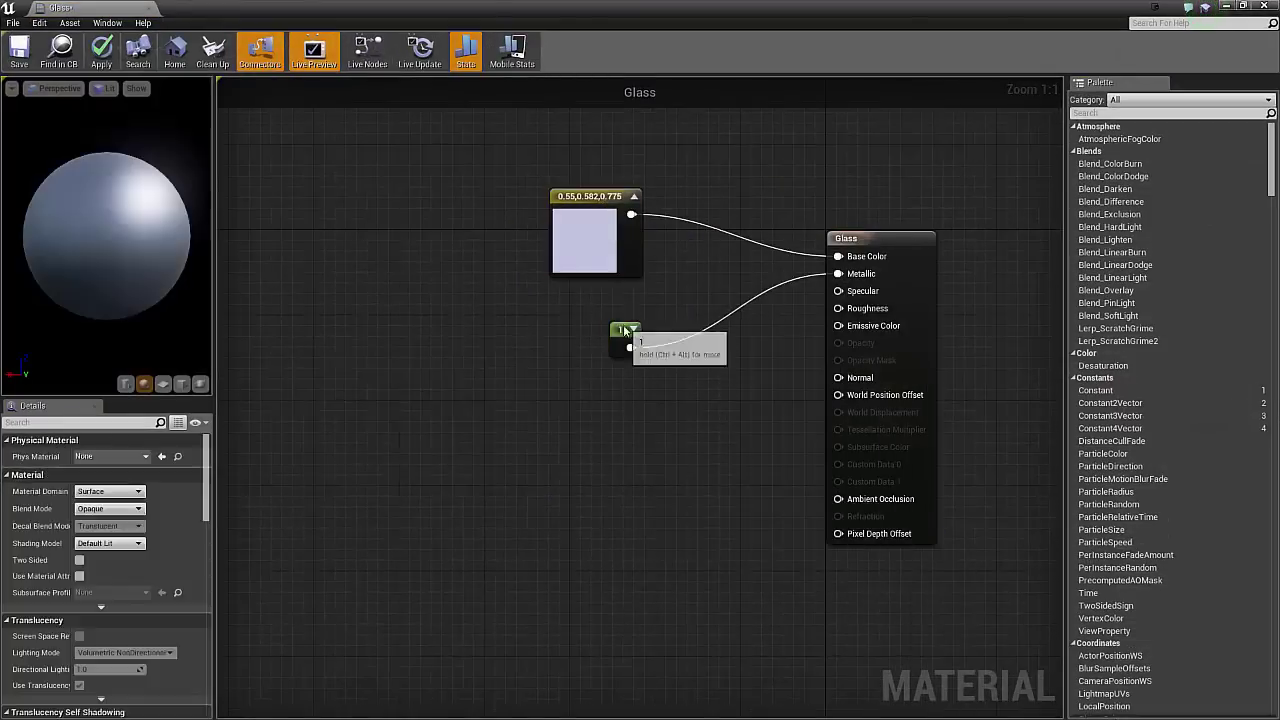
drag(624, 331, 577, 304)
Step: Add a Fresnel_Function node to the empty area below the Metallic Constant
right_click(381, 647)
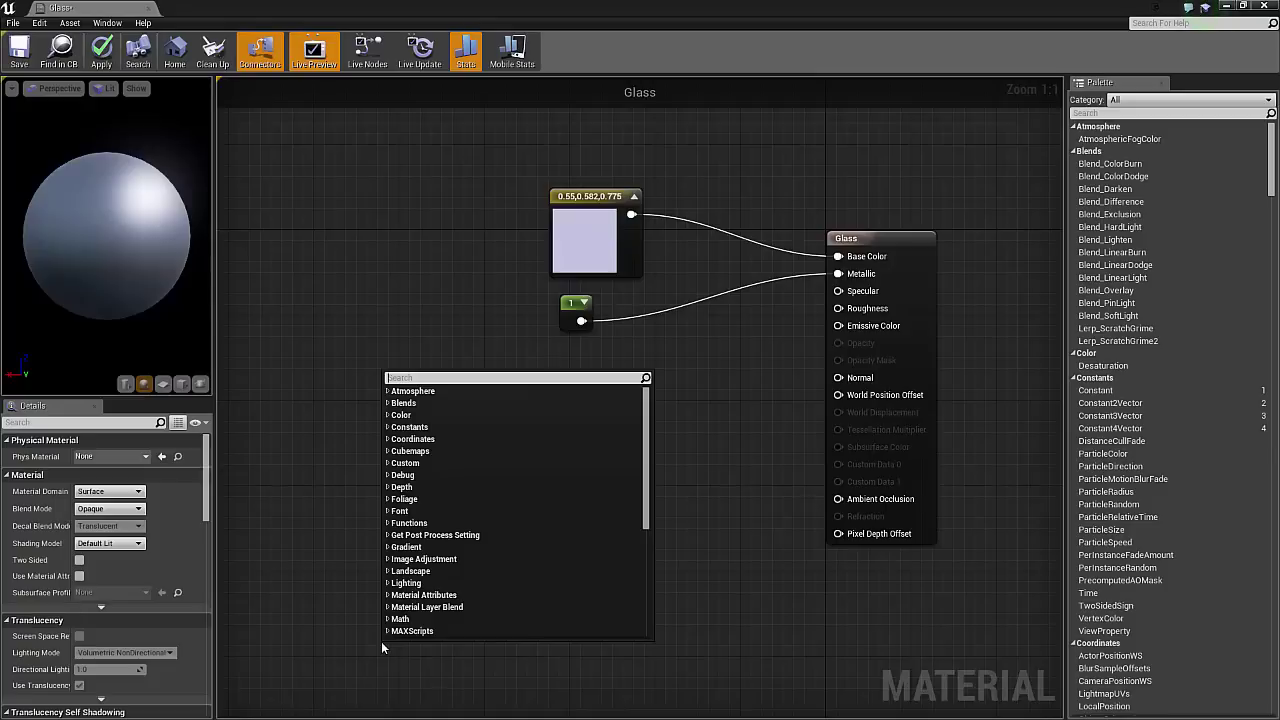
right_click(440, 380)
text(fres)
click(486, 409)
click(345, 471)
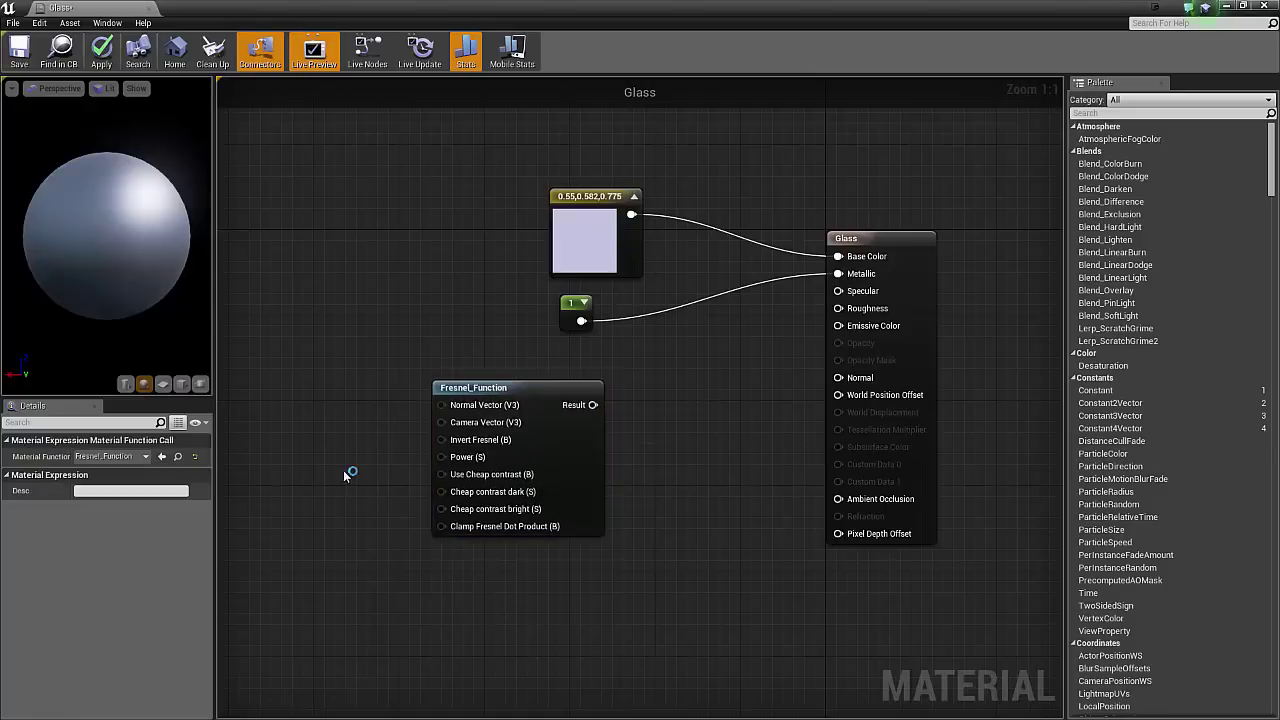
Step: Connect a new Constant of 3 to the Fresnel function's Power input and move the function node down beside it
key(1)
click(315, 453)
click(100, 456)
text(3)
drag(325, 470, 441, 457)
drag(500, 388, 436, 431)
Step: Add a Lerp node near the Fresnel function and two Constant nodes beside it, set to 0.8 and 1.5
key(l)
click(640, 551)
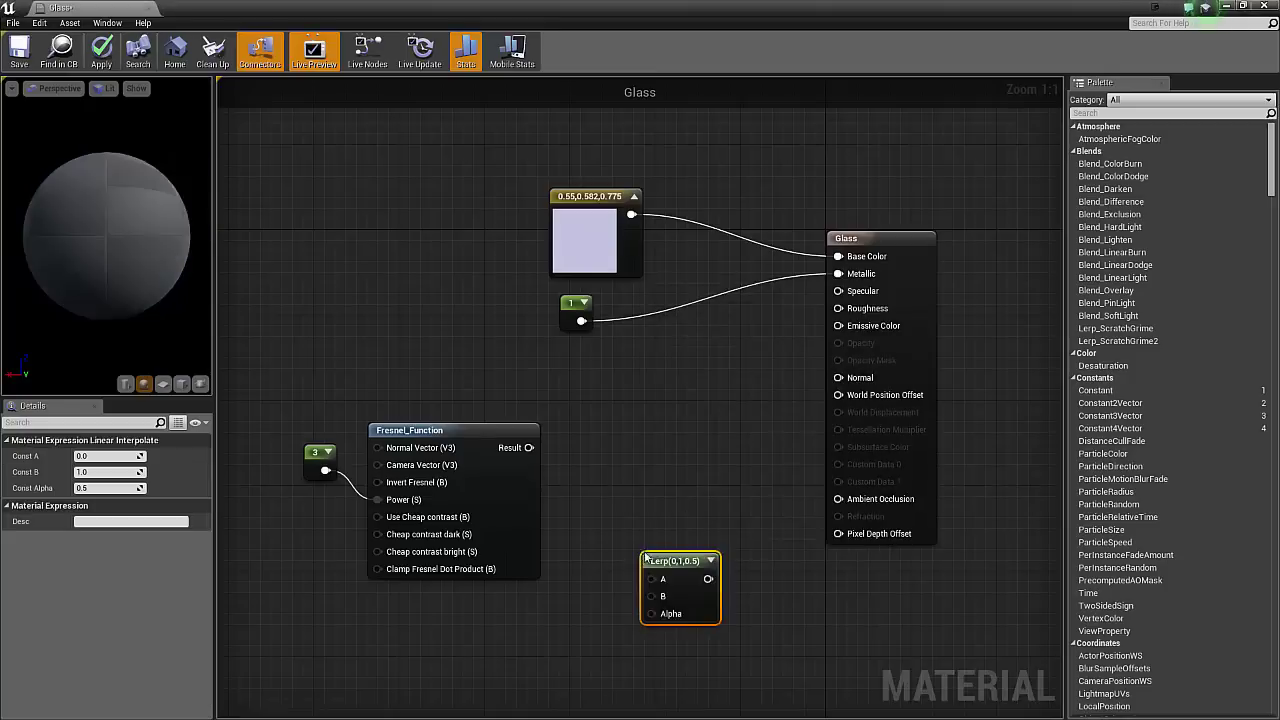
right_drag(582, 553, 586, 497)
click(606, 583)
click(606, 493)
text(0.8)
click(606, 583)
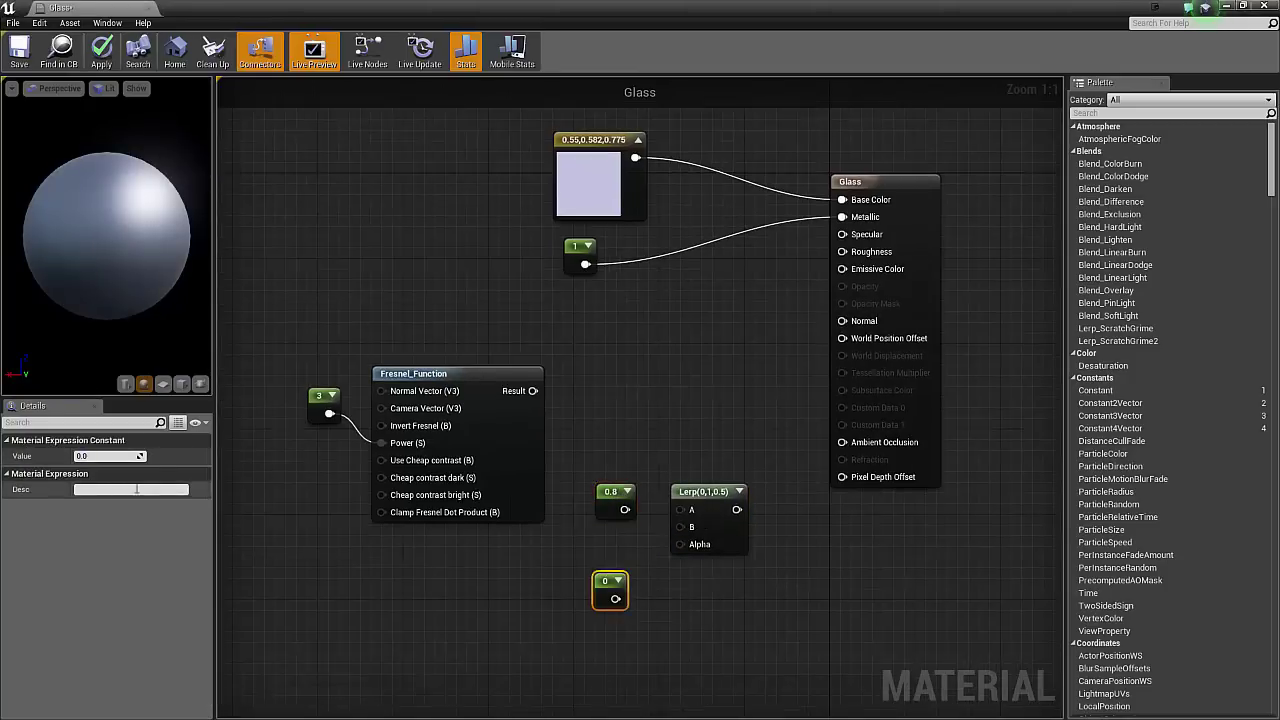
click(112, 456)
text(1.5)
Step: Connect 0.8 to the Lerp's A, 1.5 to B and the Fresnel result to Alpha, with the Lerp output feeding Refraction
drag(624, 510, 680, 510)
drag(622, 599, 680, 527)
drag(532, 391, 678, 546)
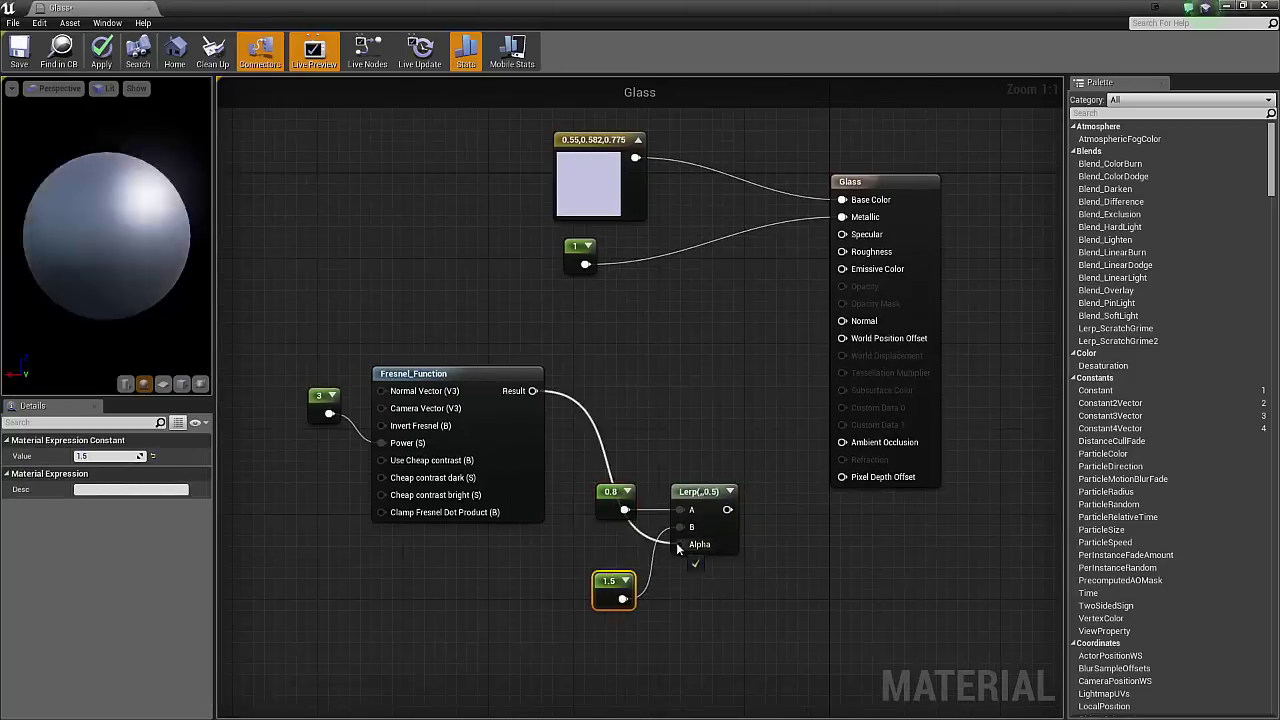
click(671, 467)
right_drag(671, 467, 569, 482)
drag(624, 525, 740, 475)
right_drag(625, 438, 684, 498)
Step: Set the Glass material's Blend Mode to Translucent and its translucency Lighting Mode to Volumetric Directional
click(110, 508)
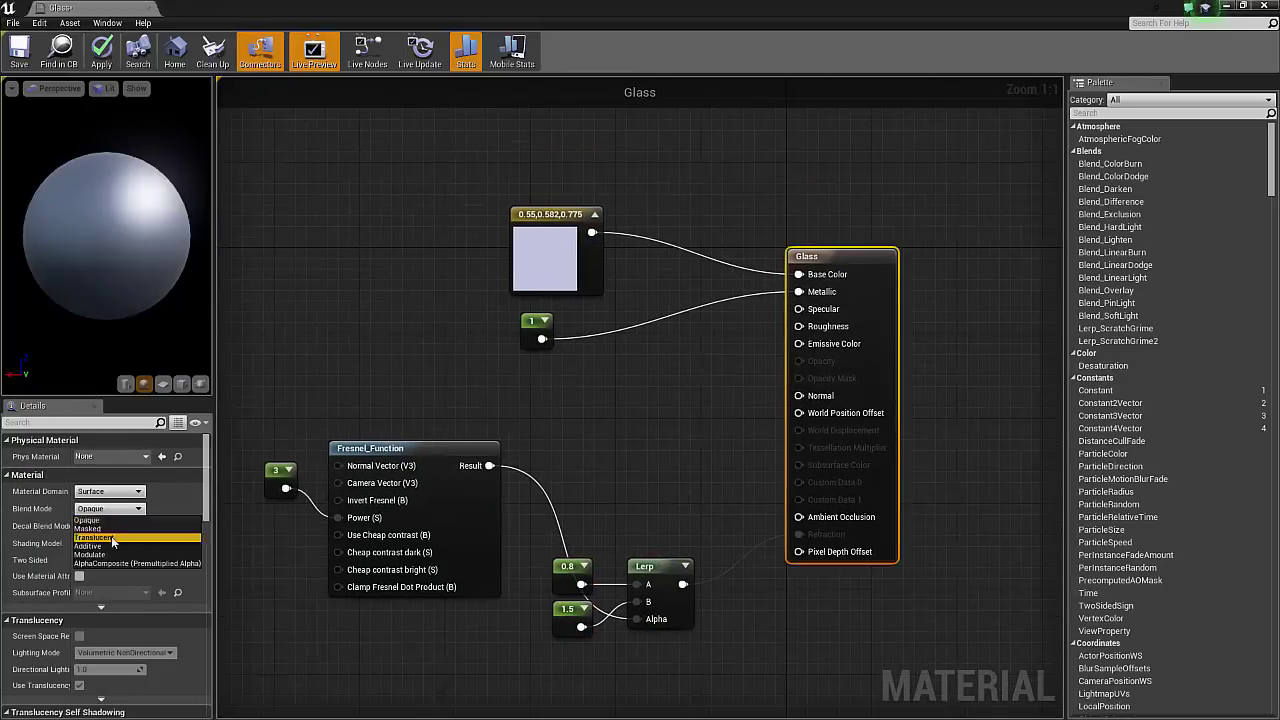
click(111, 536)
click(133, 543)
click(126, 658)
click(120, 681)
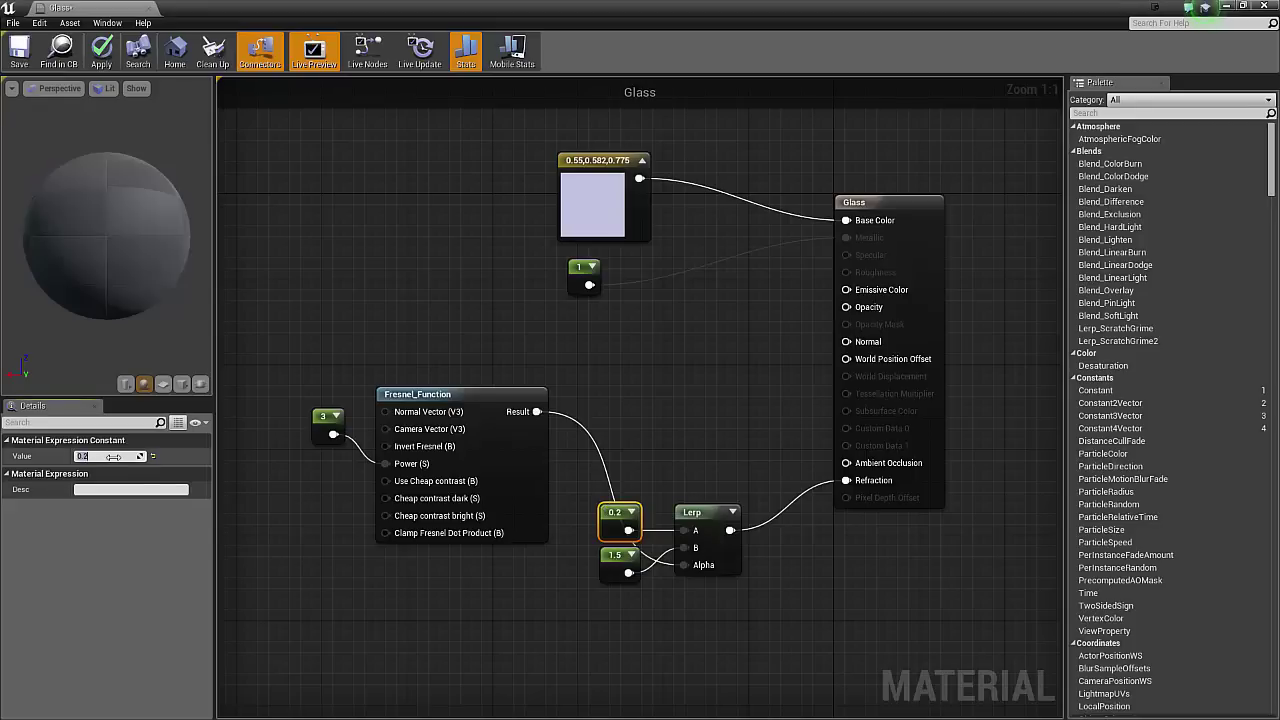
Step: Duplicate the Lerp with its two Constants, place the copy above the original and connect the Fresnel result to its Alpha
drag(629, 530, 686, 548)
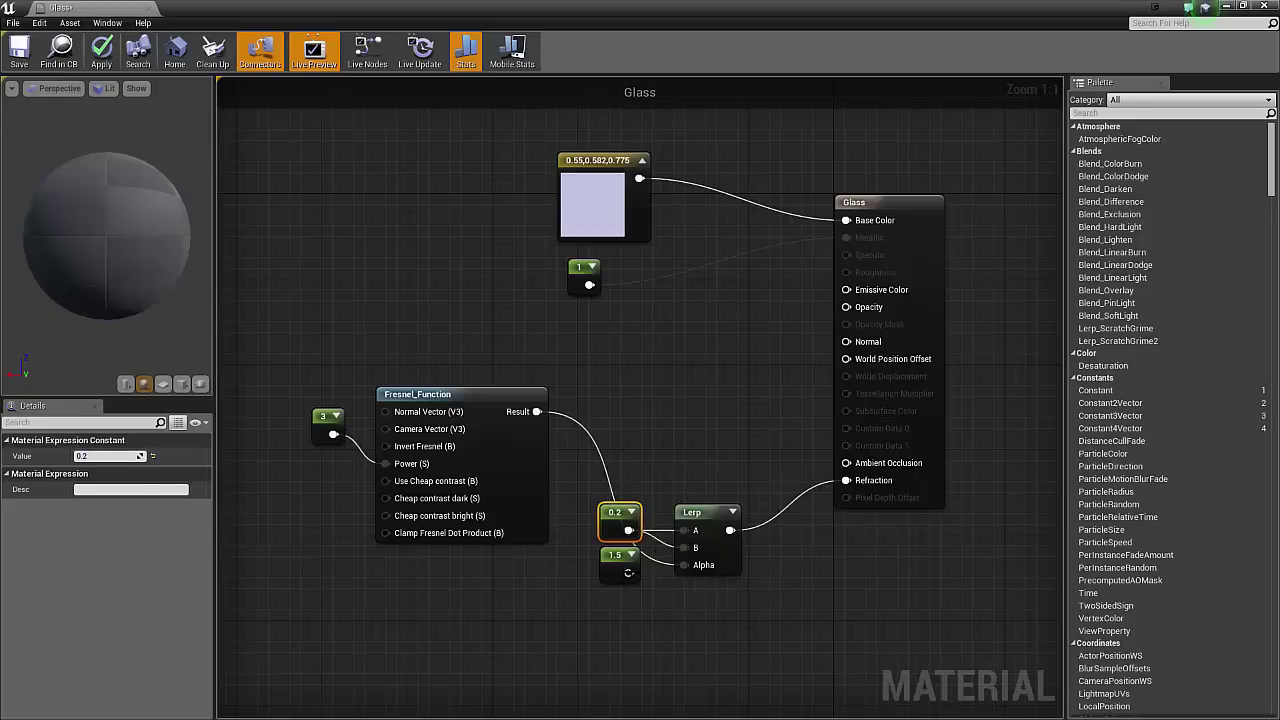
key(ctrl+w)
drag(768, 550, 714, 377)
drag(537, 412, 684, 427)
Step: Set the upper Lerp's A Constant to 0.9 and B Constant to 0.1, and connect that Lerp to Opacity
click(613, 375)
click(106, 456)
text(0.9)
key(Return)
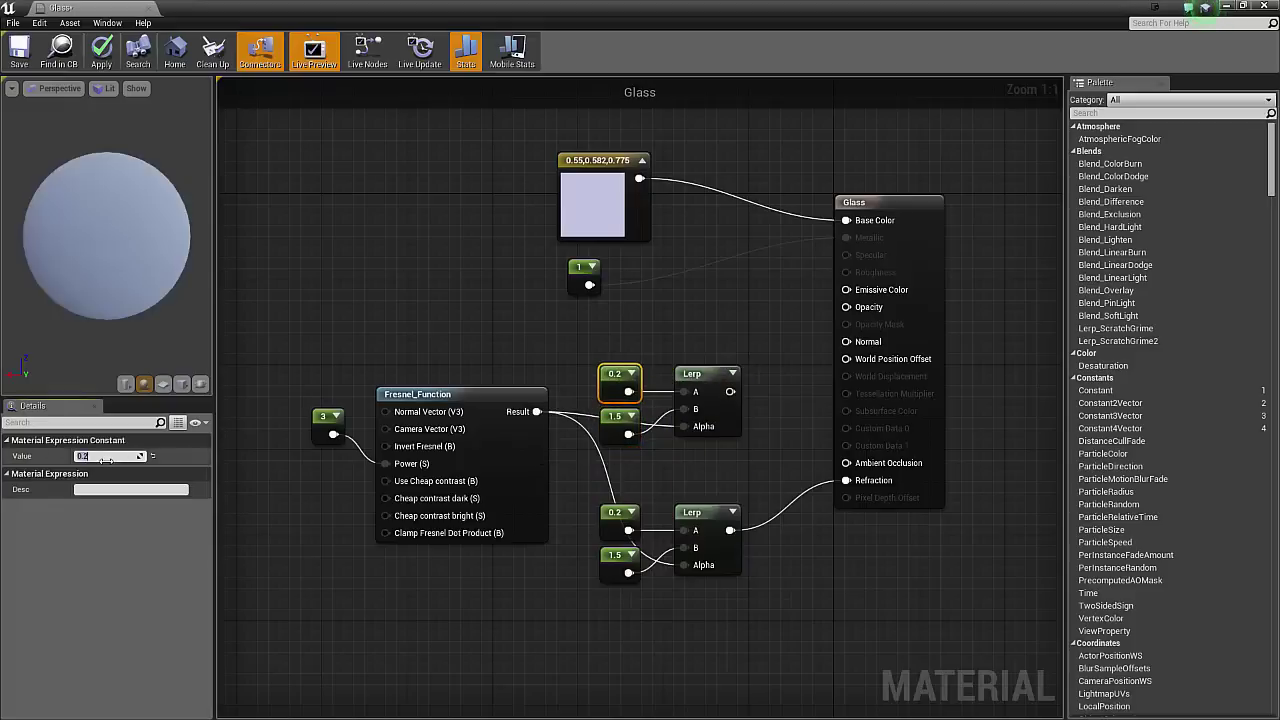
click(605, 416)
click(88, 456)
text(0.1)
key(Return)
drag(731, 392, 848, 307)
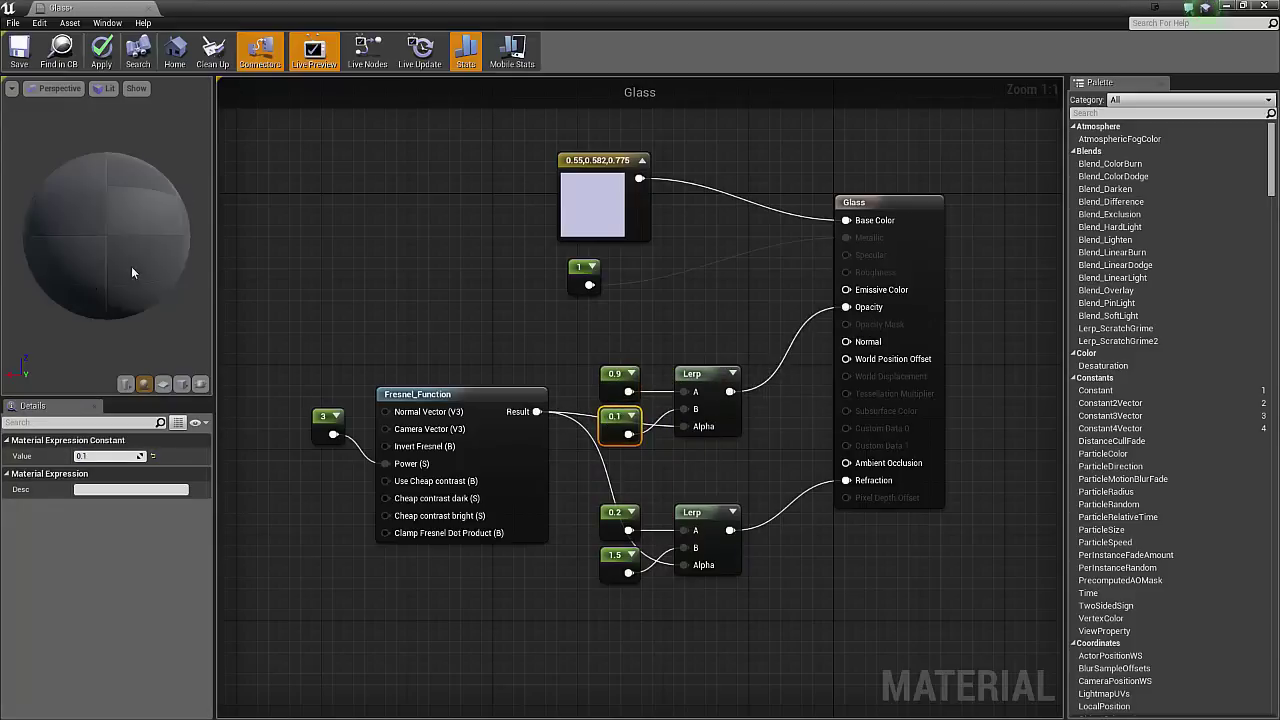
Step: Add a Constant of 0 below the Metallic Constant and connect it to Roughness
click(600, 334)
drag(582, 318, 593, 307)
click(671, 496)
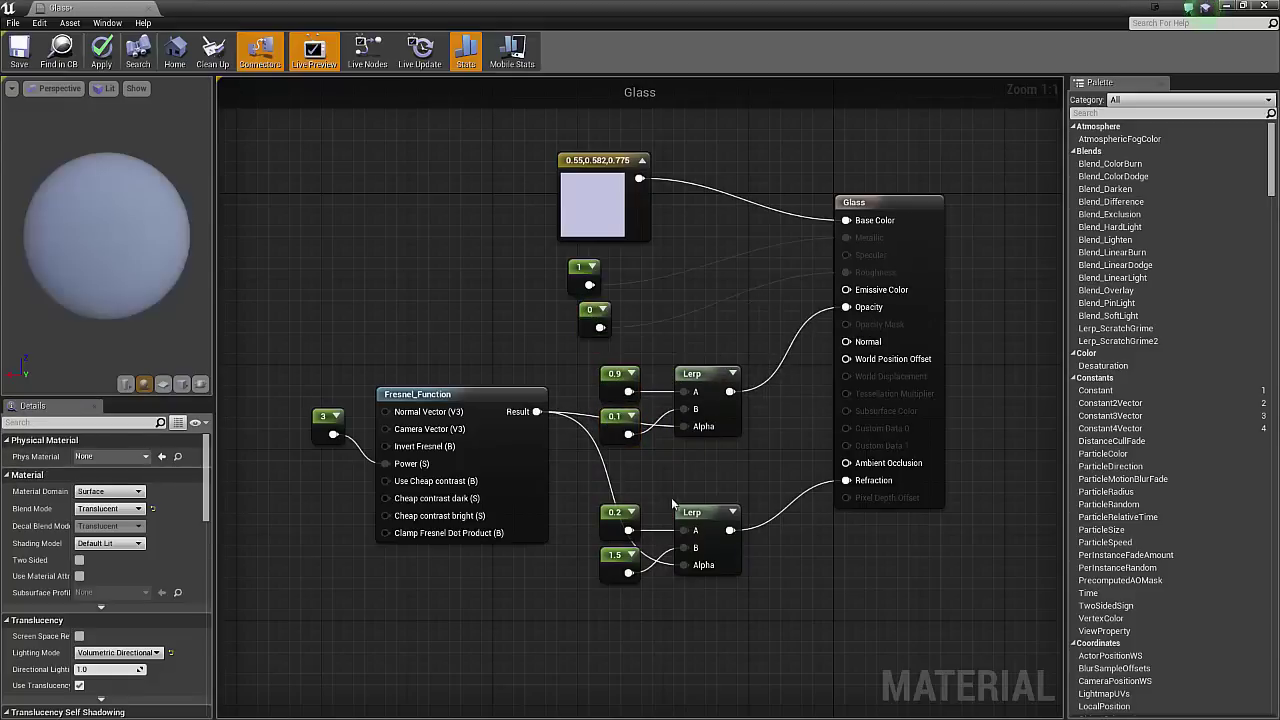
Step: Set the A Constant of the Lerp feeding Refraction to 0.8
click(613, 513)
click(100, 456)
text(0.8)
key(Return)
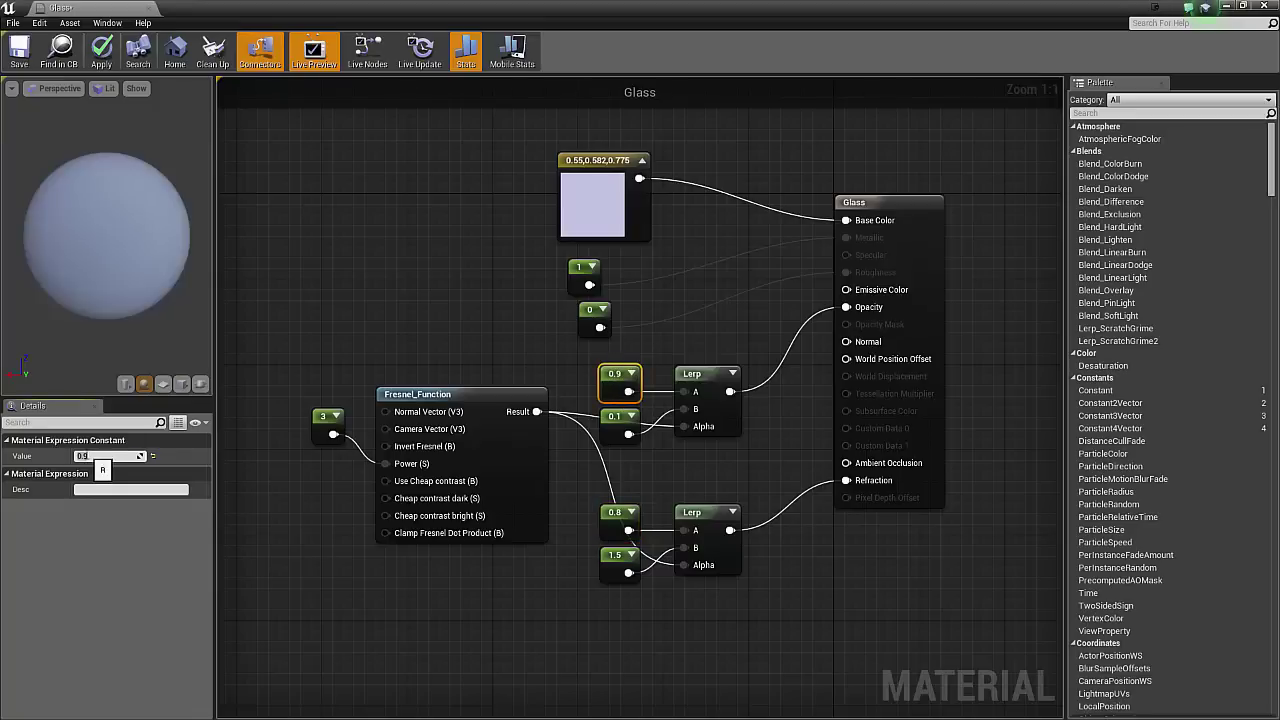
Step: Change the opacity Lerp's Constants to 0.1 for A and 0.9 for B
text(0.1)
key(Return)
click(608, 415)
click(88, 456)
text(0.9)
key(Return)
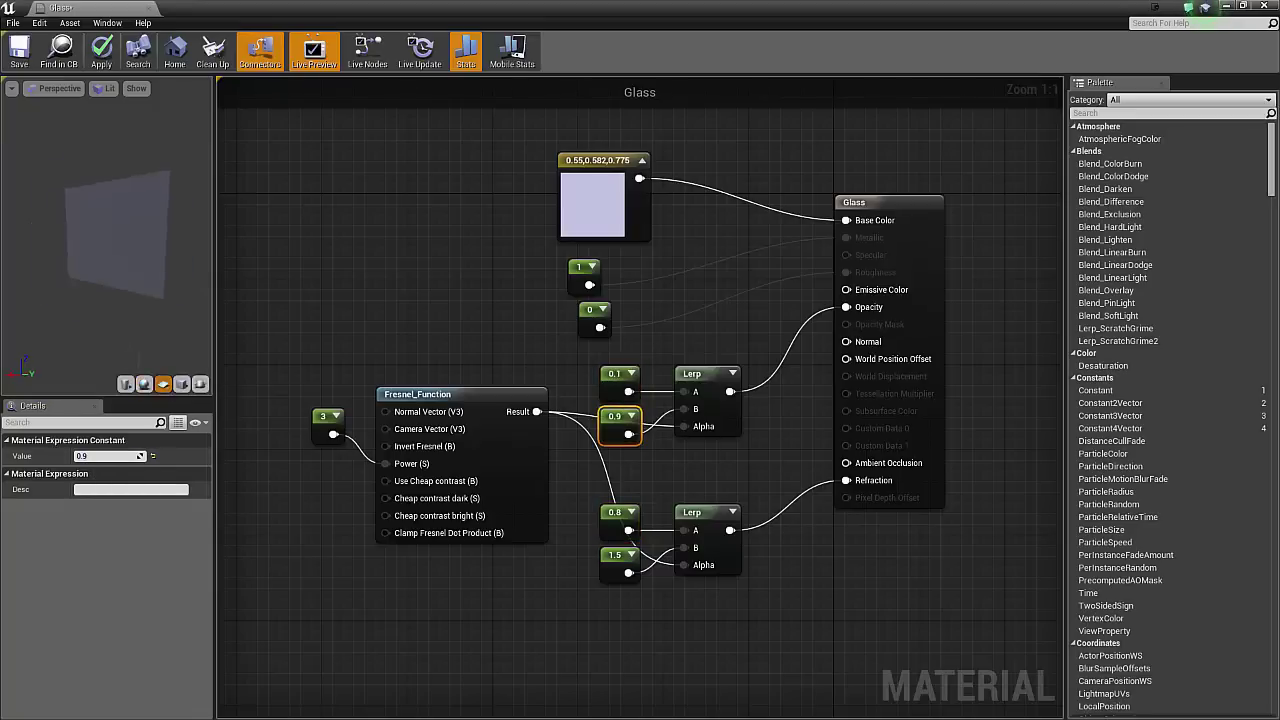
Step: Reduce the opacity Lerp's B Constant to 0.8
click(110, 456)
text(0.8)
key(Return)
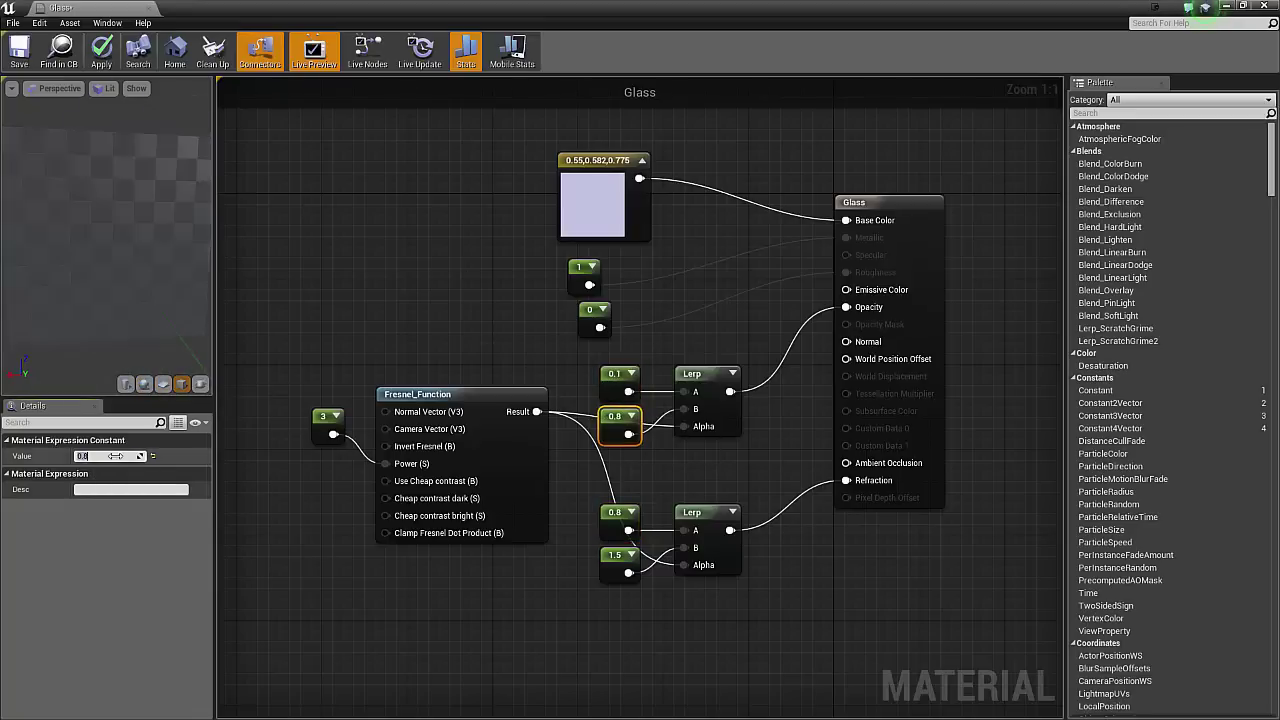
Step: Save and close the Glass material, and apply it to the pavilion's glass panels in the level
click(19, 52)
click(149, 9)
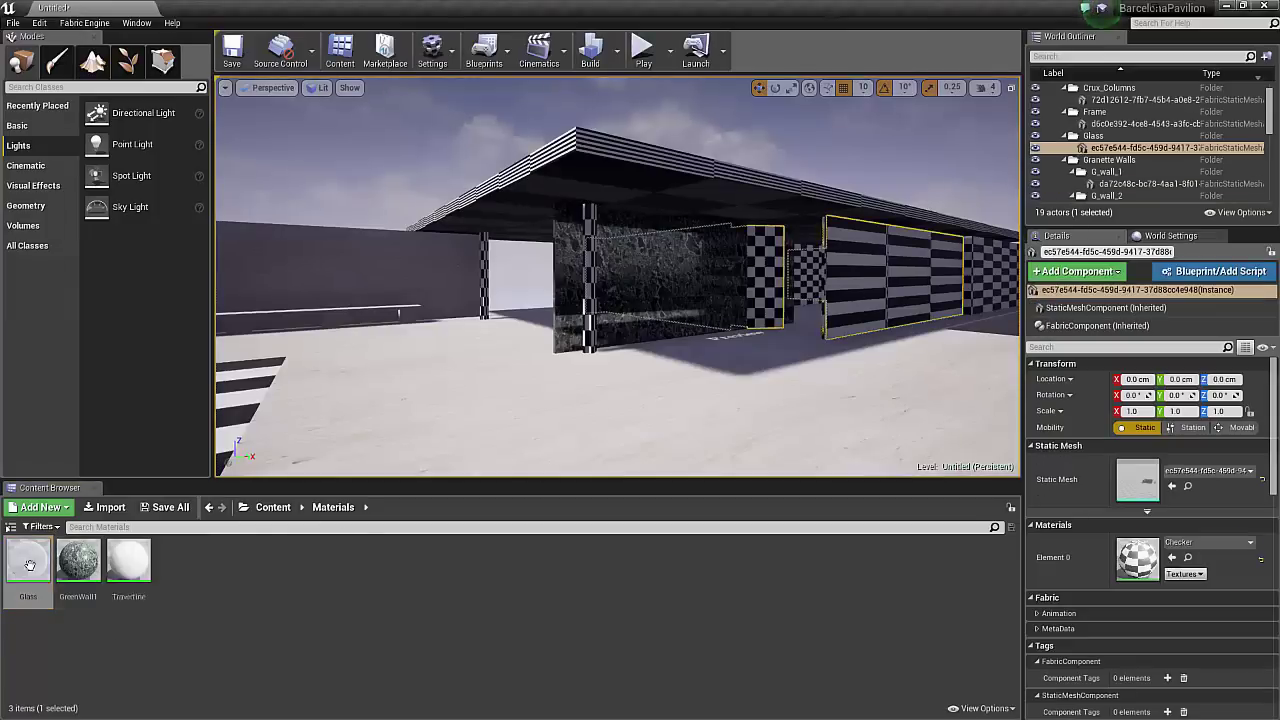
key(f)
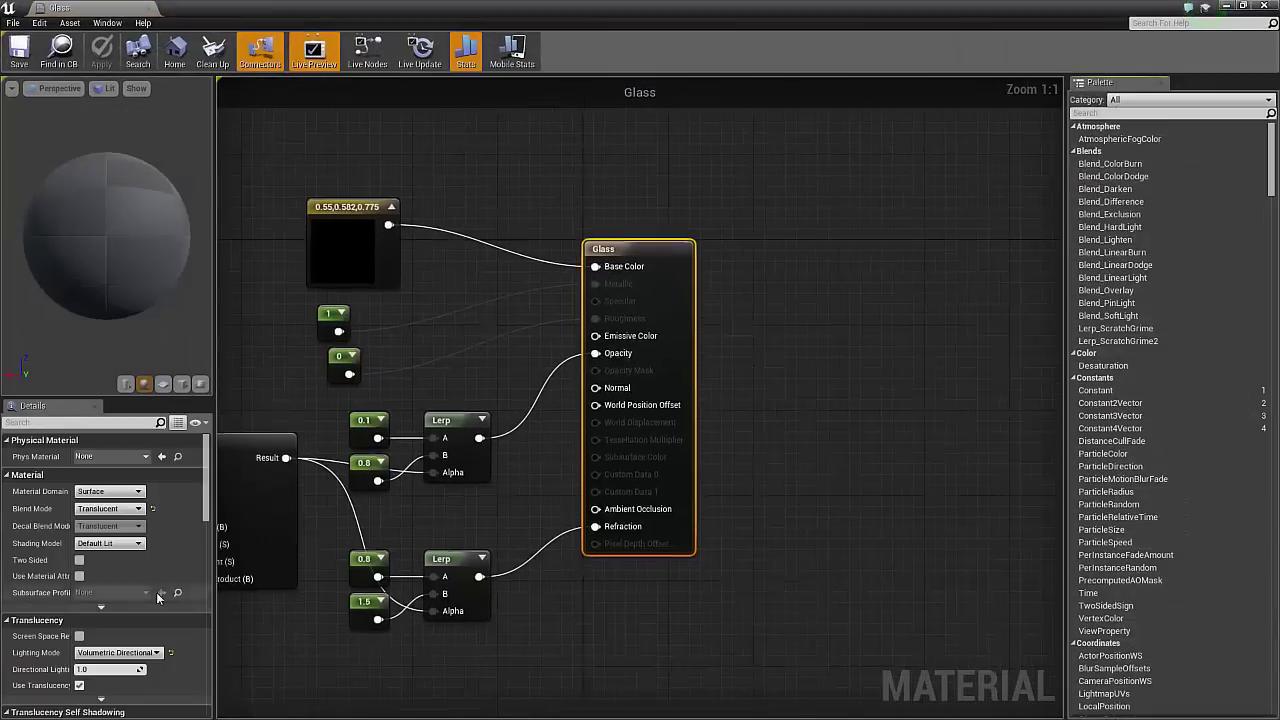
Step: Make the Glass material two-sided, then save it and close its editor
click(19, 50)
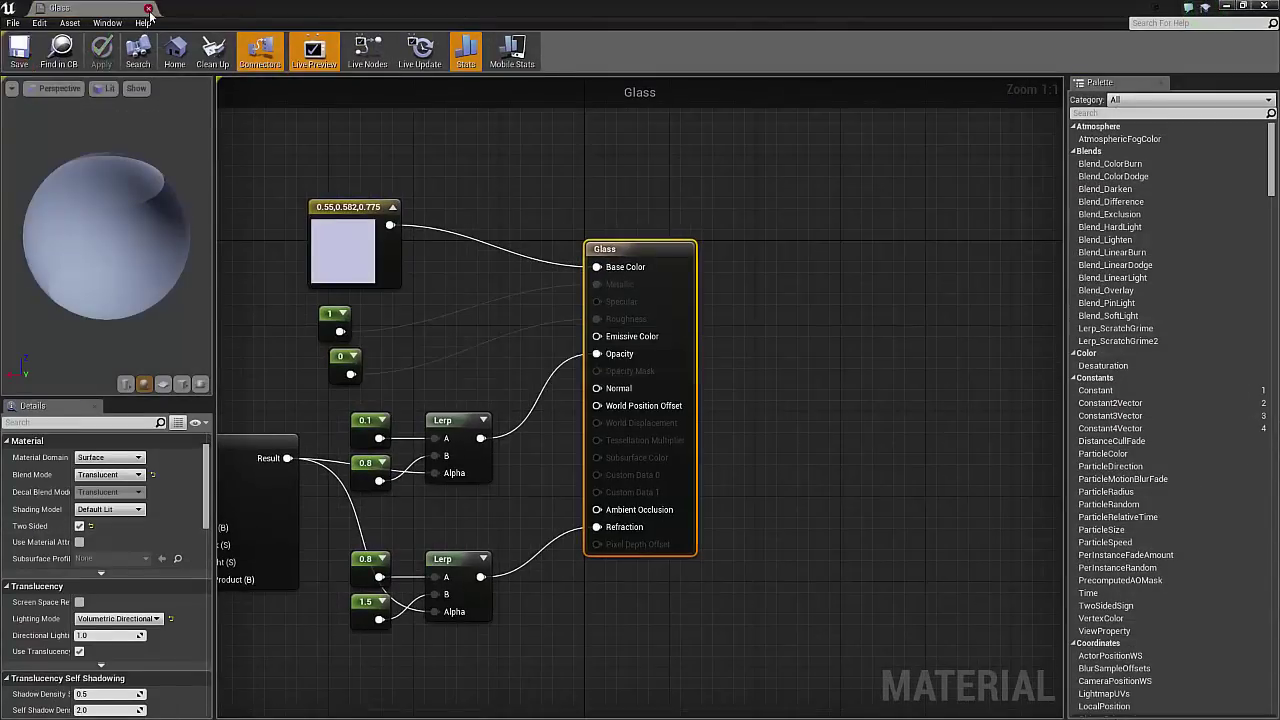
click(149, 10)
mouse_move(617, 277)
right_down()
mouse_move(680, 277)
mouse_move(620, 280)
right_up()
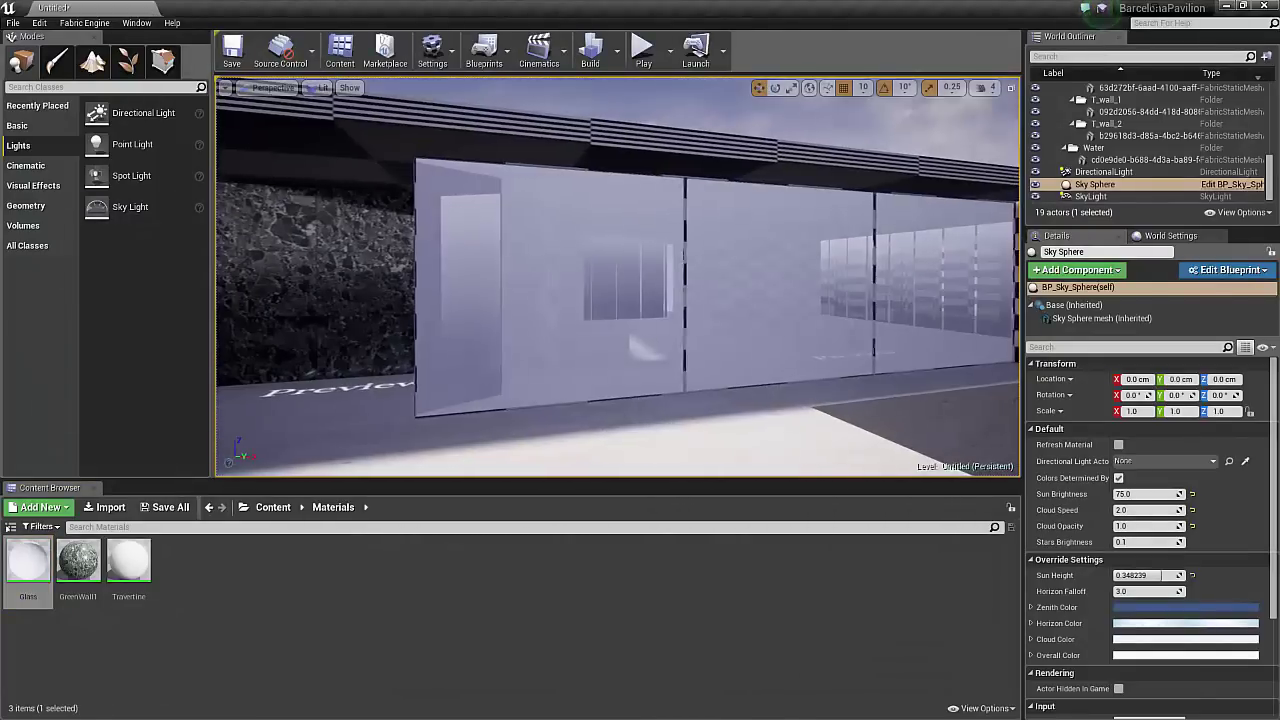
Step: Build the level's lighting and select the checkered granite wall G_wall_2 inside the pavilion
click(591, 50)
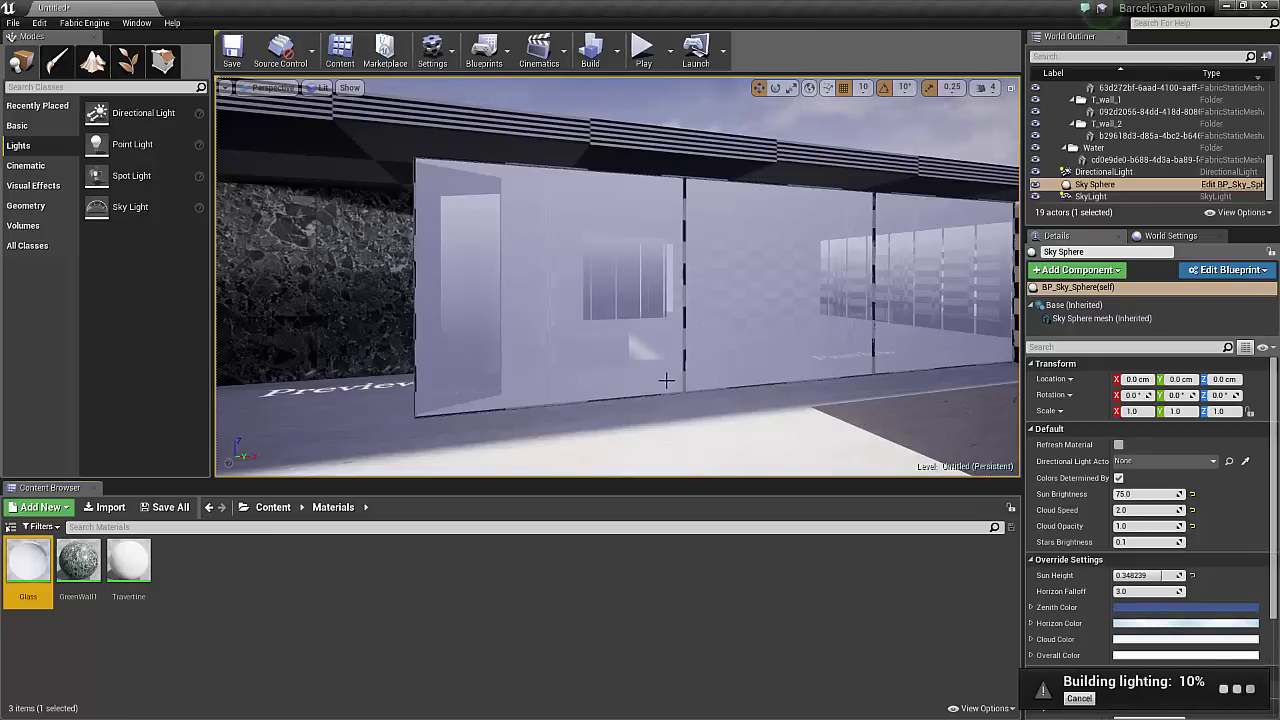
right_drag(666, 380, 666, 330)
click(668, 320)
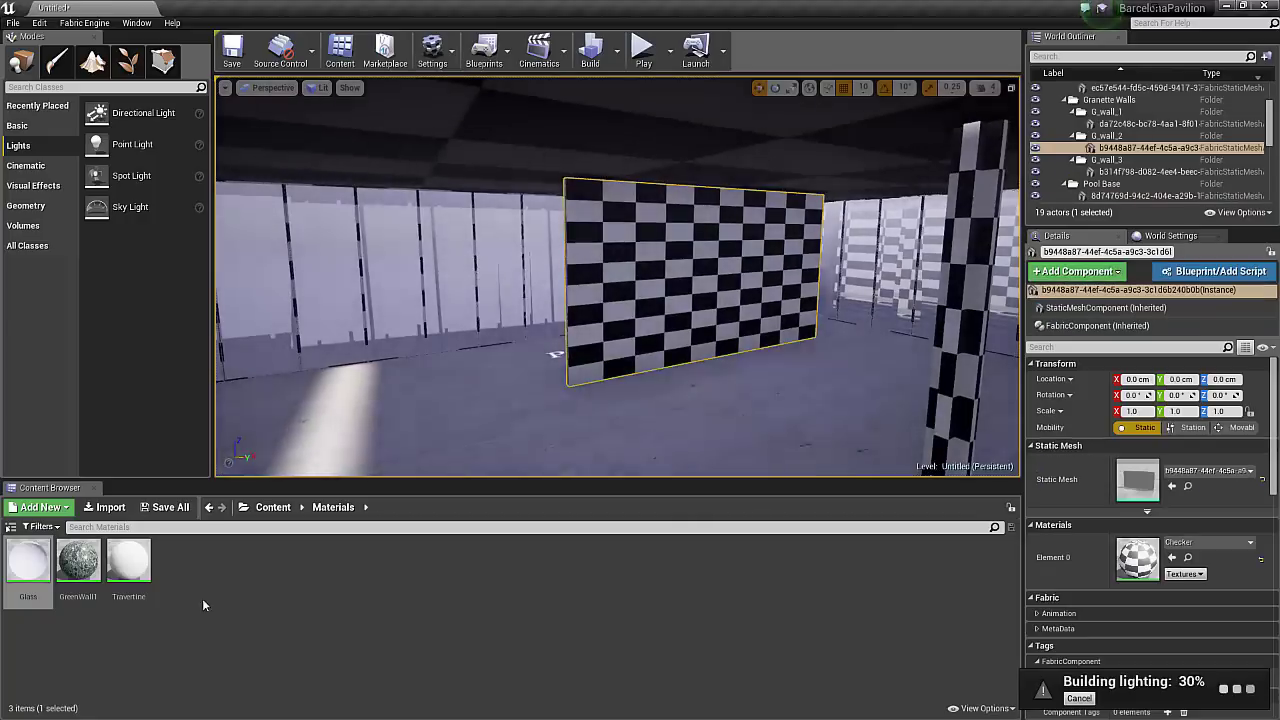
Step: Switch to File Explorer to browse the stone texture folders, and import the bookmatched texture into the project's Textures folder
click(285, 628)
key(alt+Tab)
double_click(842, 237)
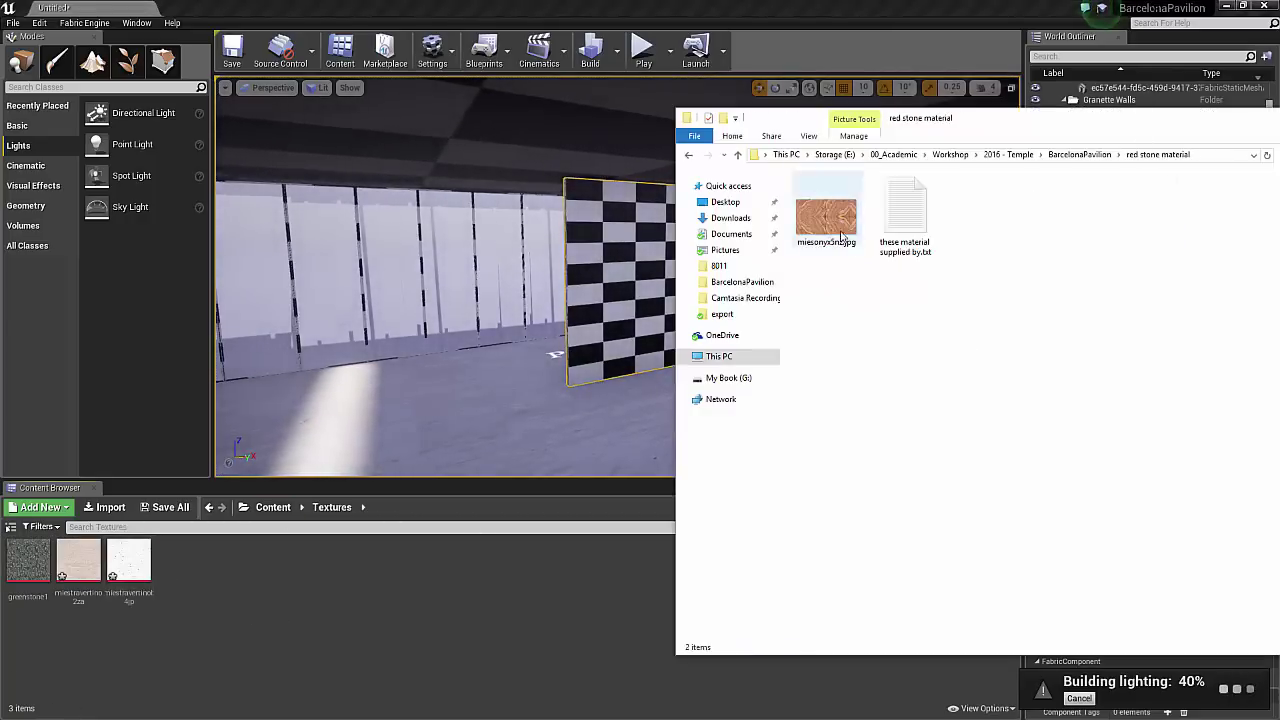
key(alt+Tab)
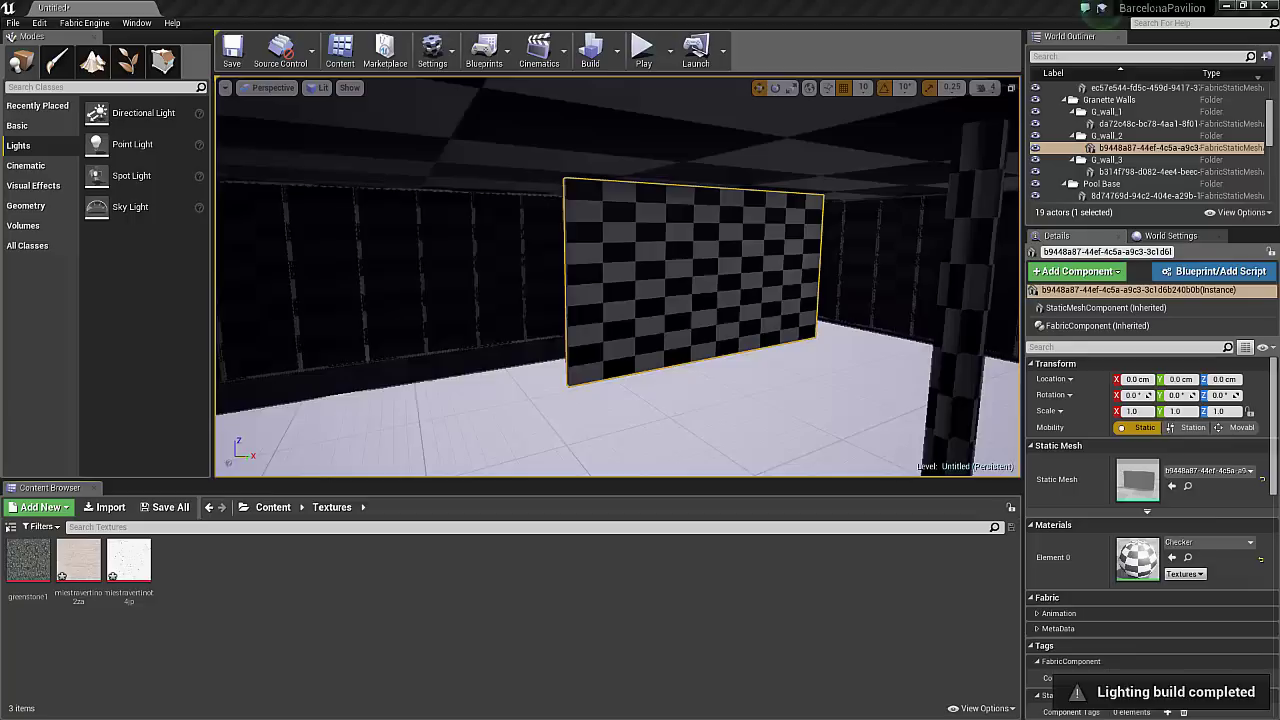
right_drag(718, 331, 718, 370)
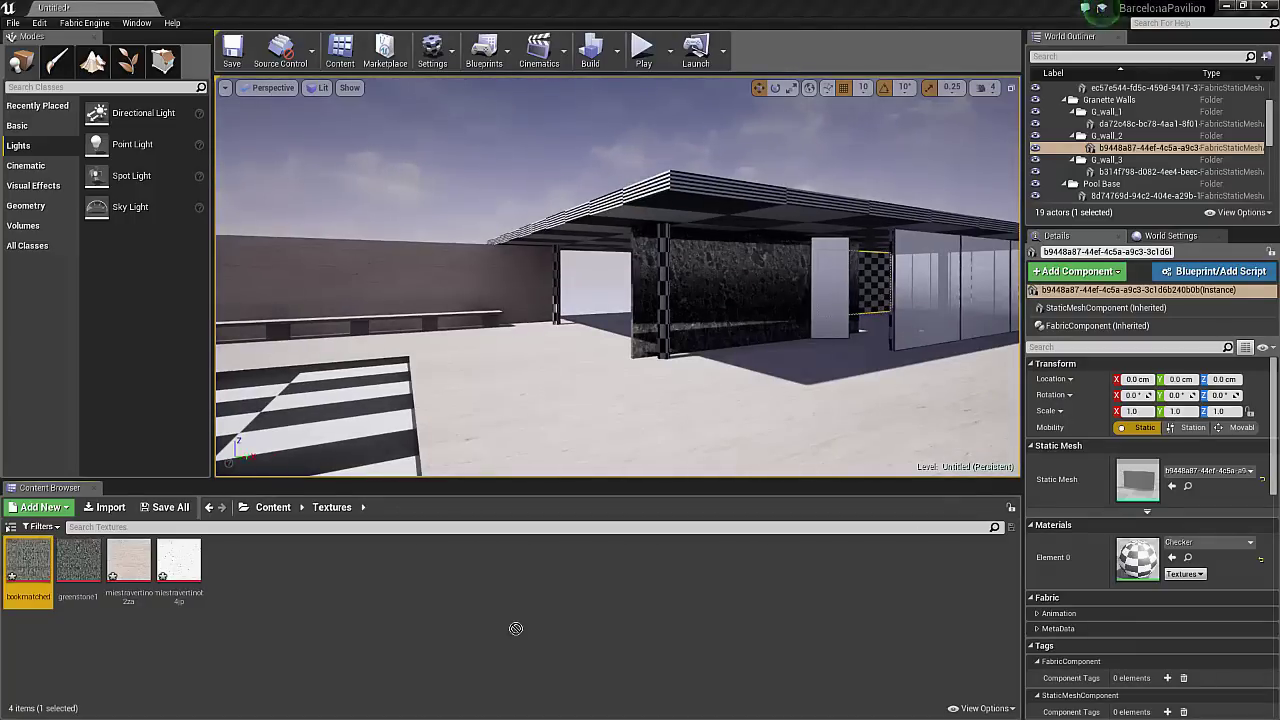
Step: Import the red stone texture into the project's Textures folder and rename it redstone
drag(516, 629, 516, 629)
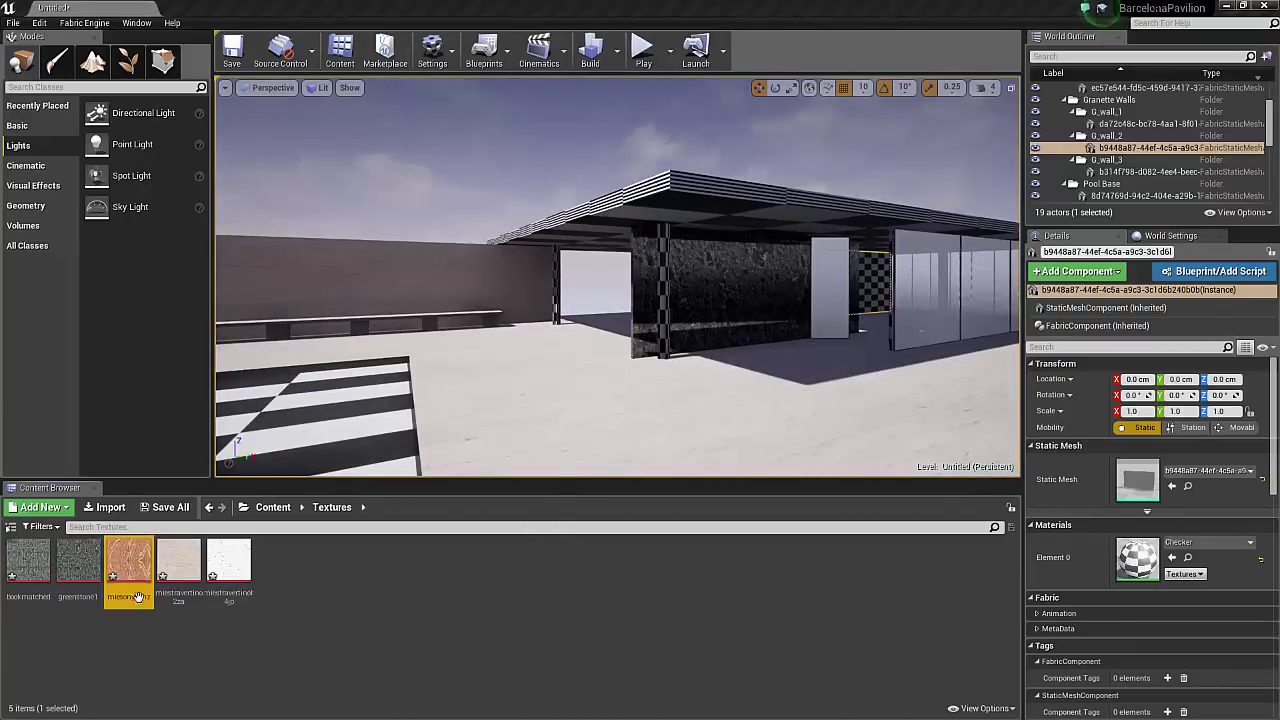
click(137, 599)
text(reenWall1)
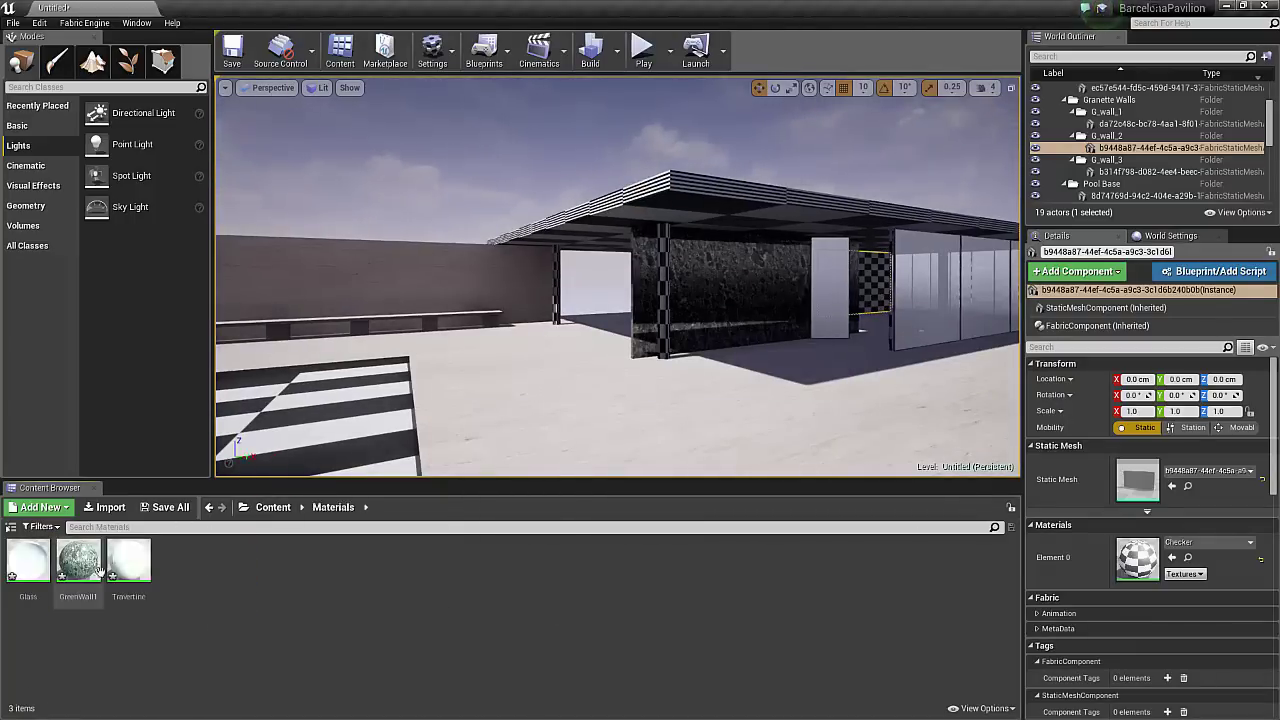
Step: Create a Redstone material with the redstone texture as Base Color, Metallic 0.5 and Roughness 0.125, and save it
right_click(190, 575)
click(250, 361)
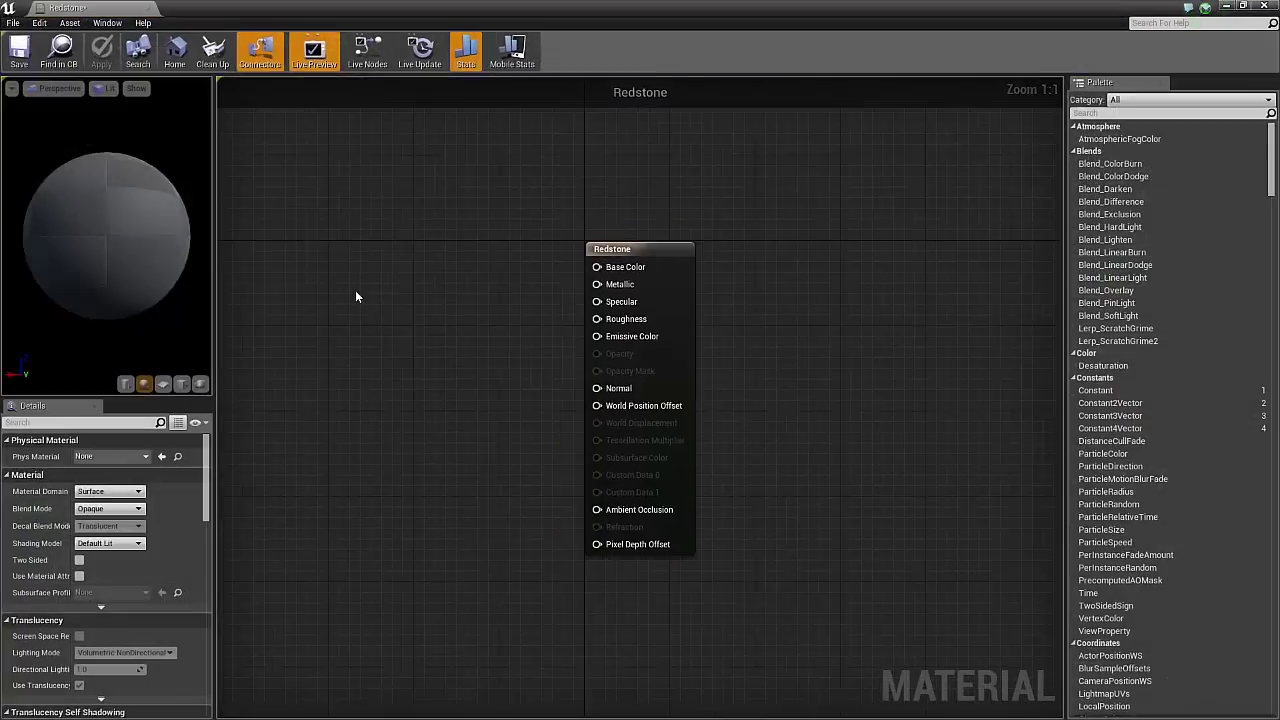
click(360, 276)
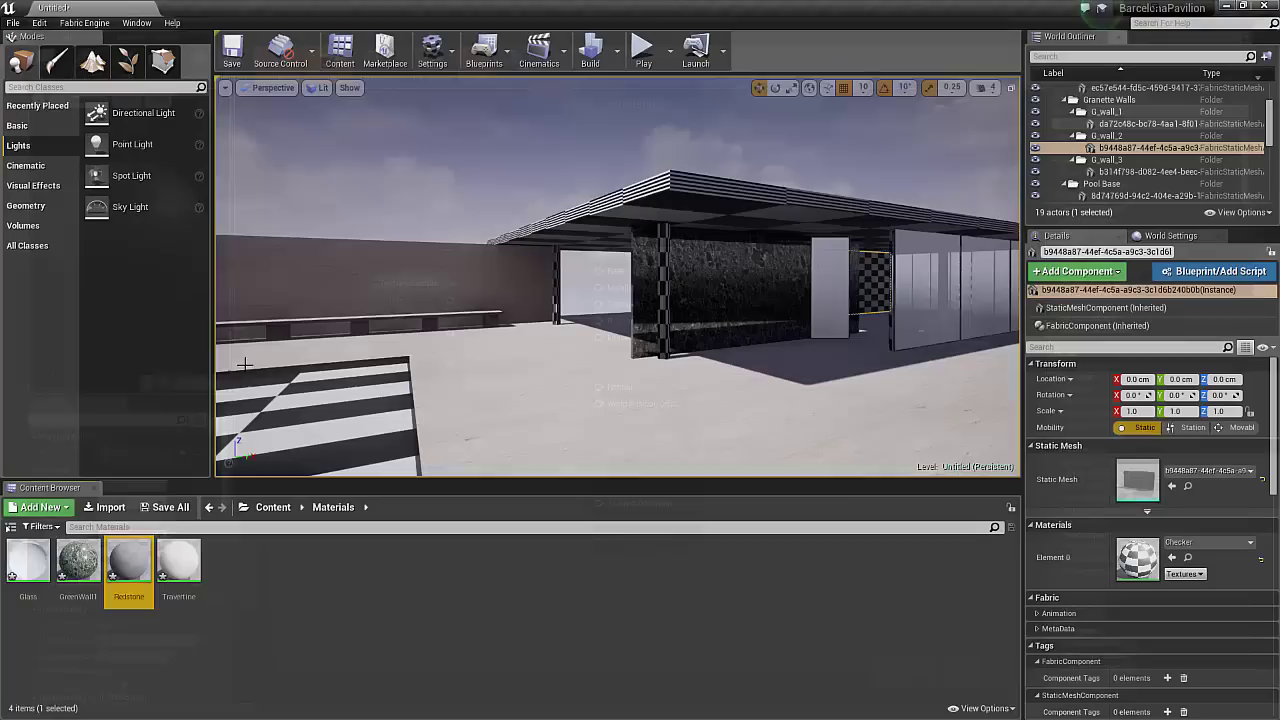
right_click(129, 571)
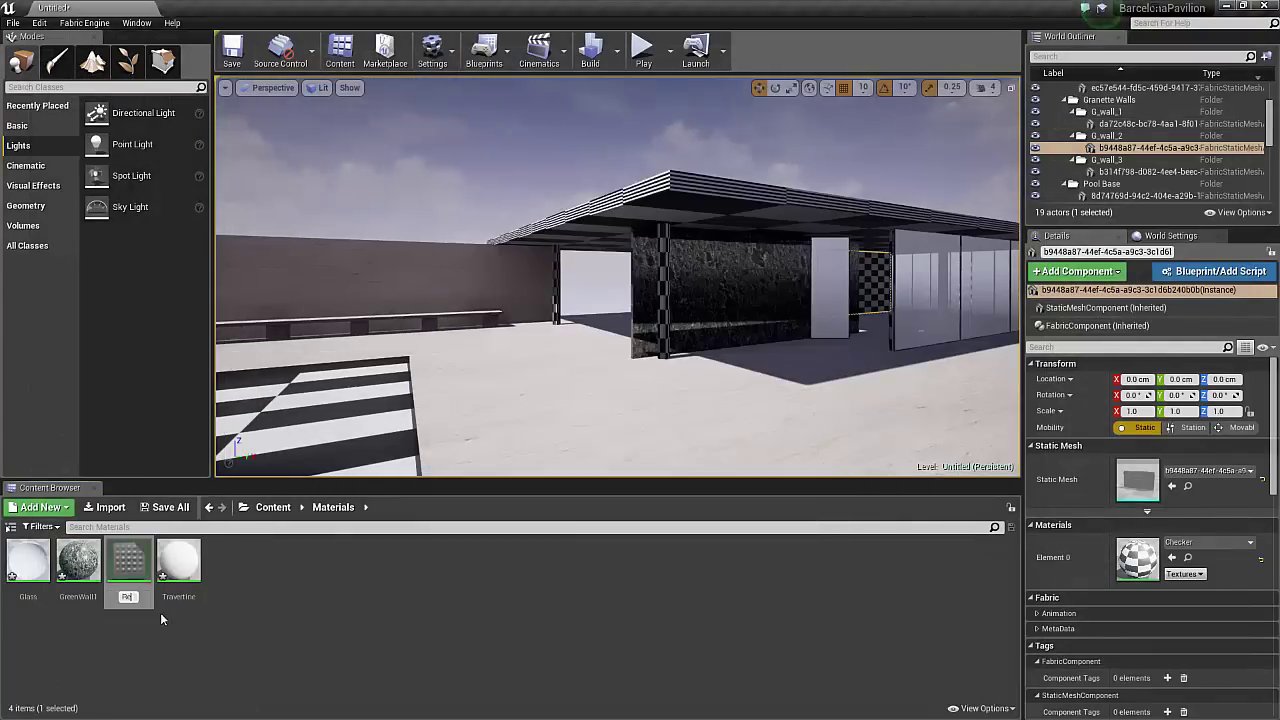
double_click(150, 595)
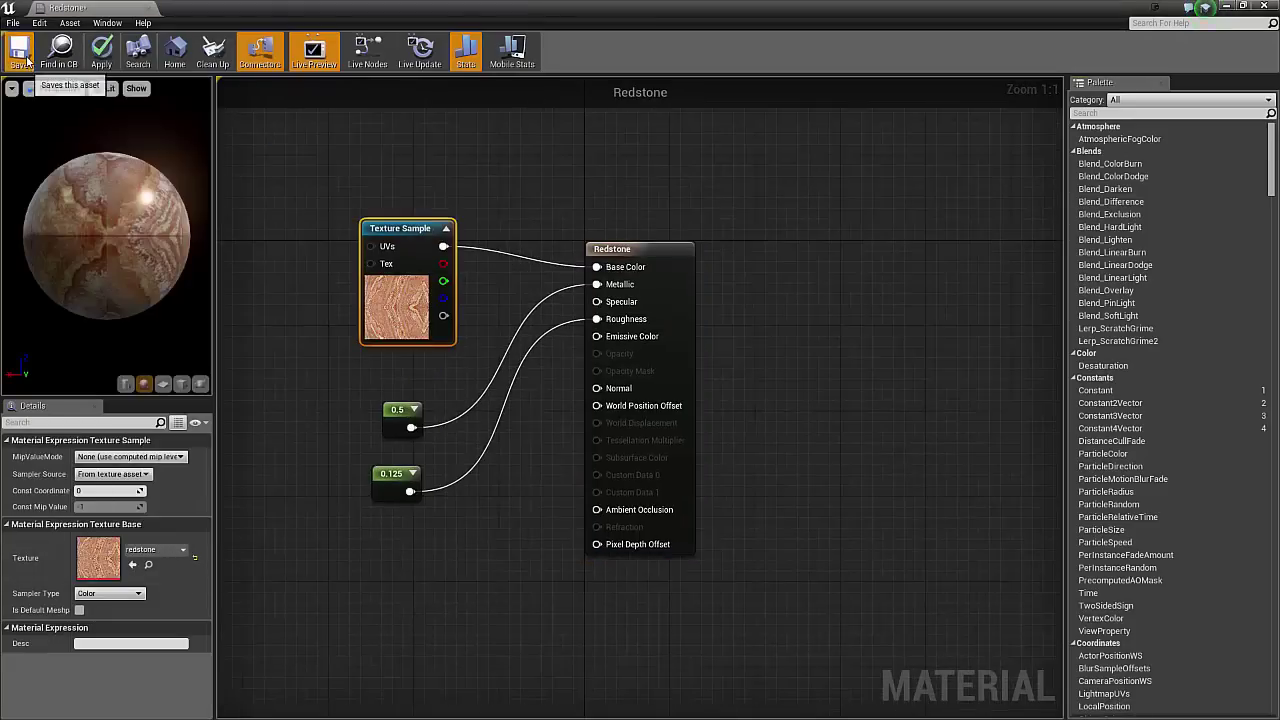
key(ctrl+s)
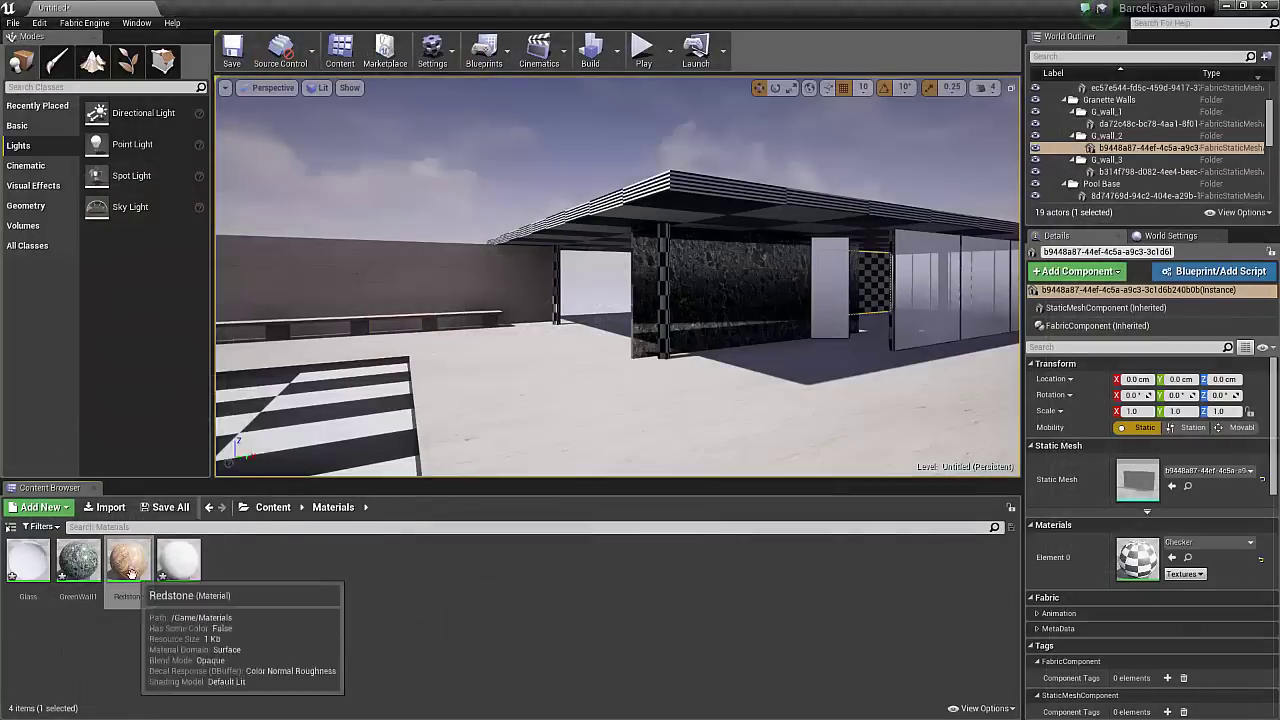
Step: Duplicate the Redstone material as BookmatchedStone, switch its Texture Sample to the bookmatched texture, and save it
right_click(131, 573)
click(185, 370)
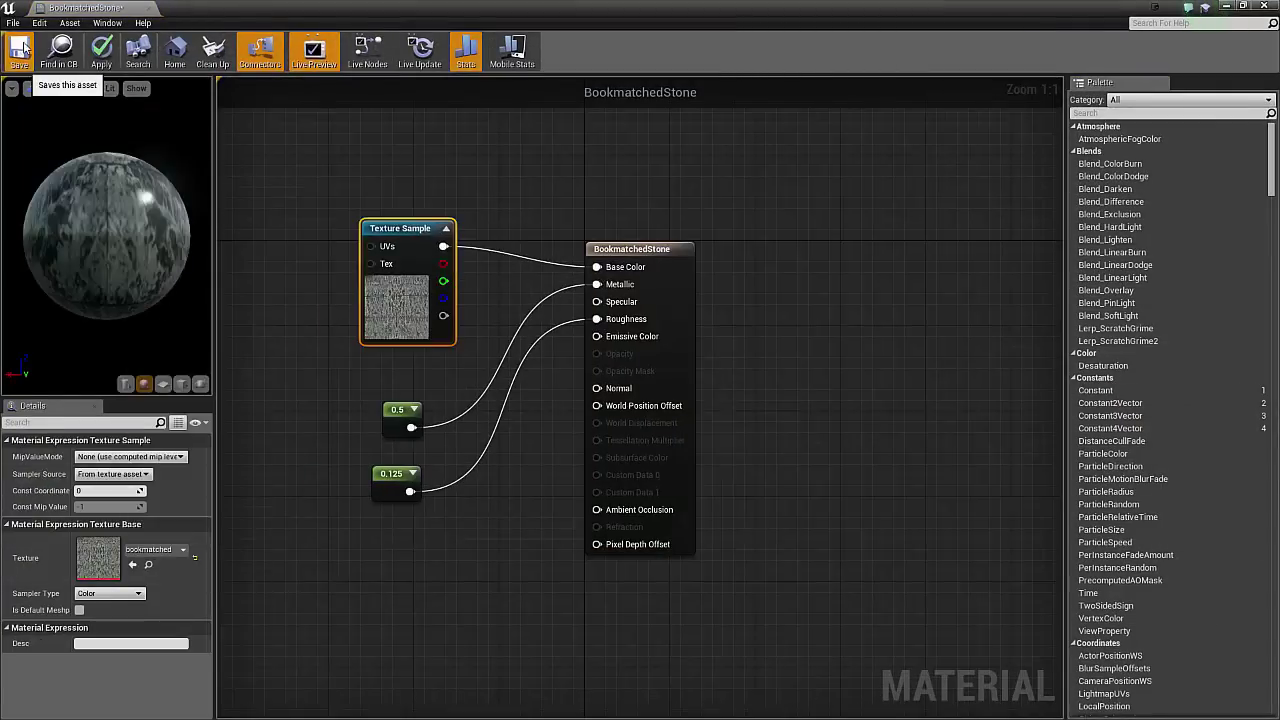
key(ctrl+s)
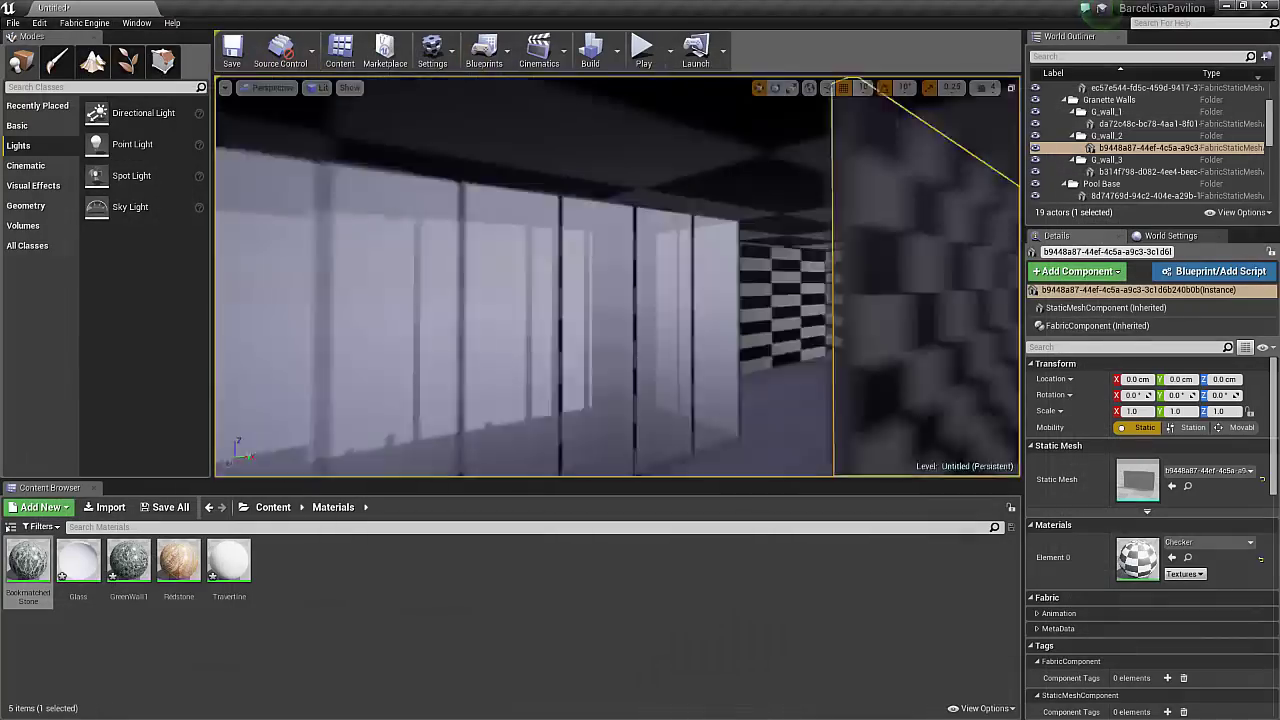
Step: Apply Redstone to the inner granite wall G_wall_2 and BookmatchedStone to the granite wall G_wall_1
drag(179, 560, 549, 363)
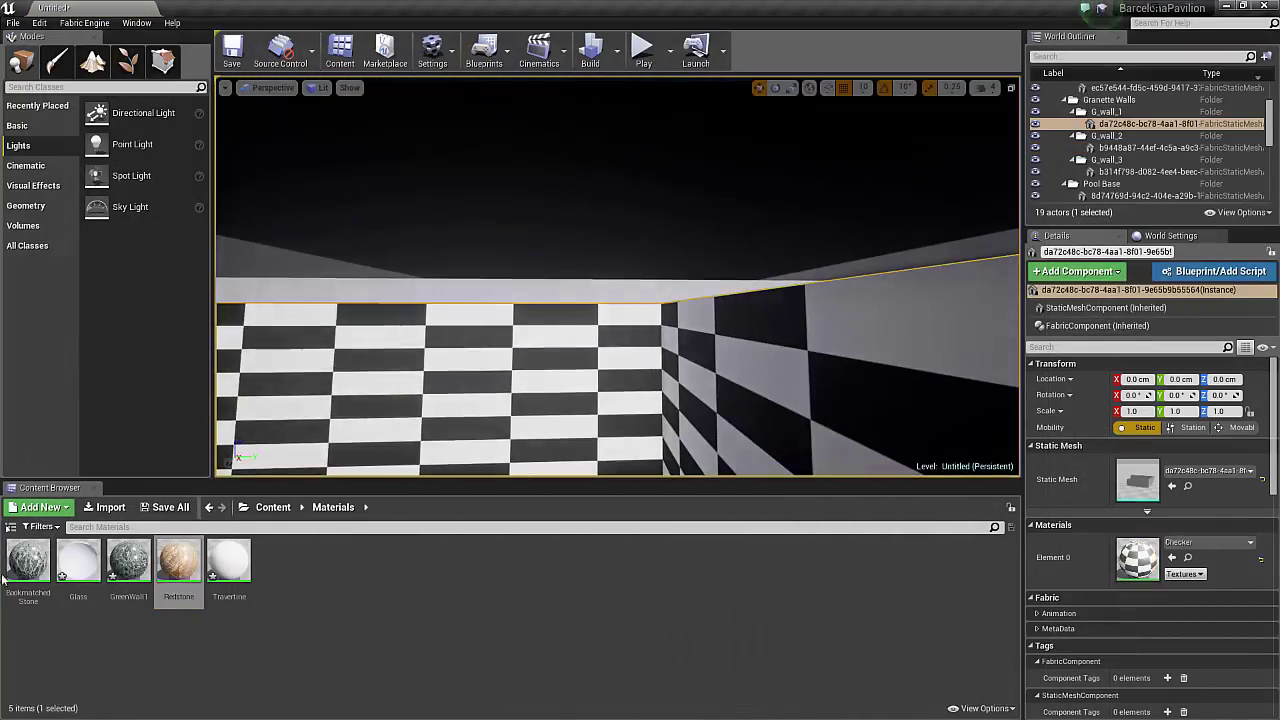
drag(28, 560, 450, 380)
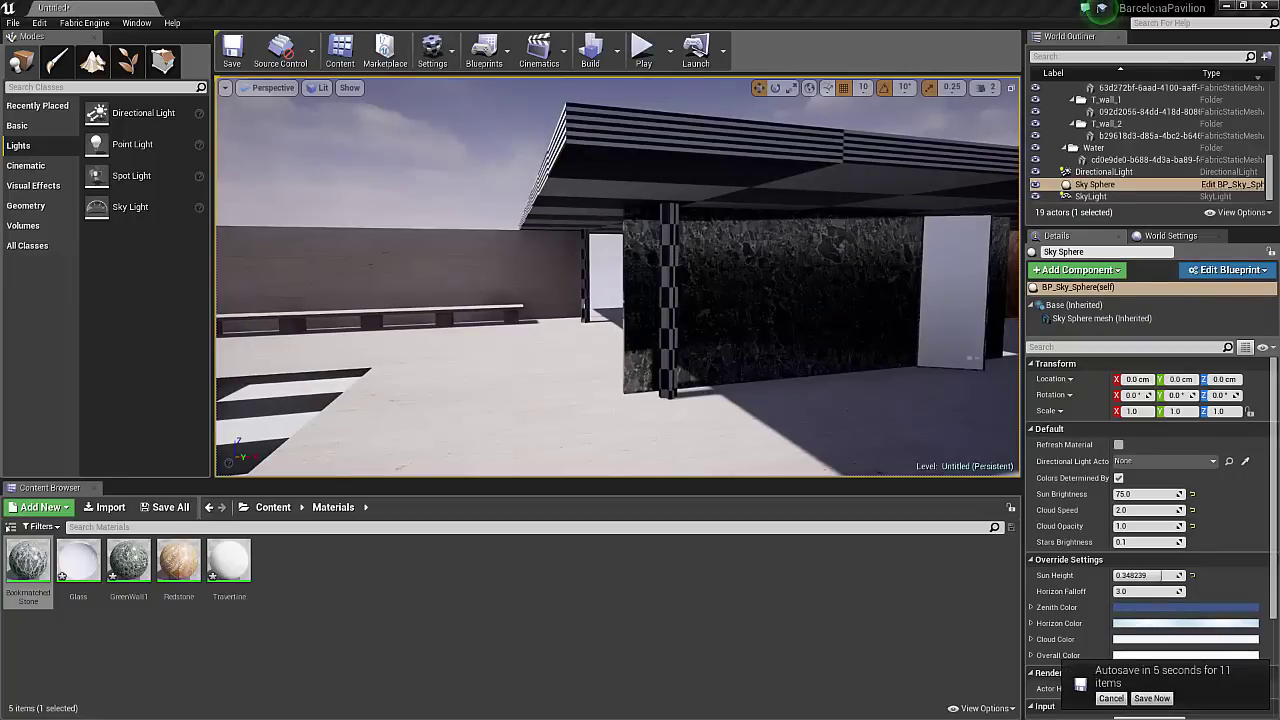
Step: Create a material named Metal with a 0.34,0.34,0.34 grey Base Color and a constant of 0 feeding Metallic
click(273, 508)
double_click(78, 561)
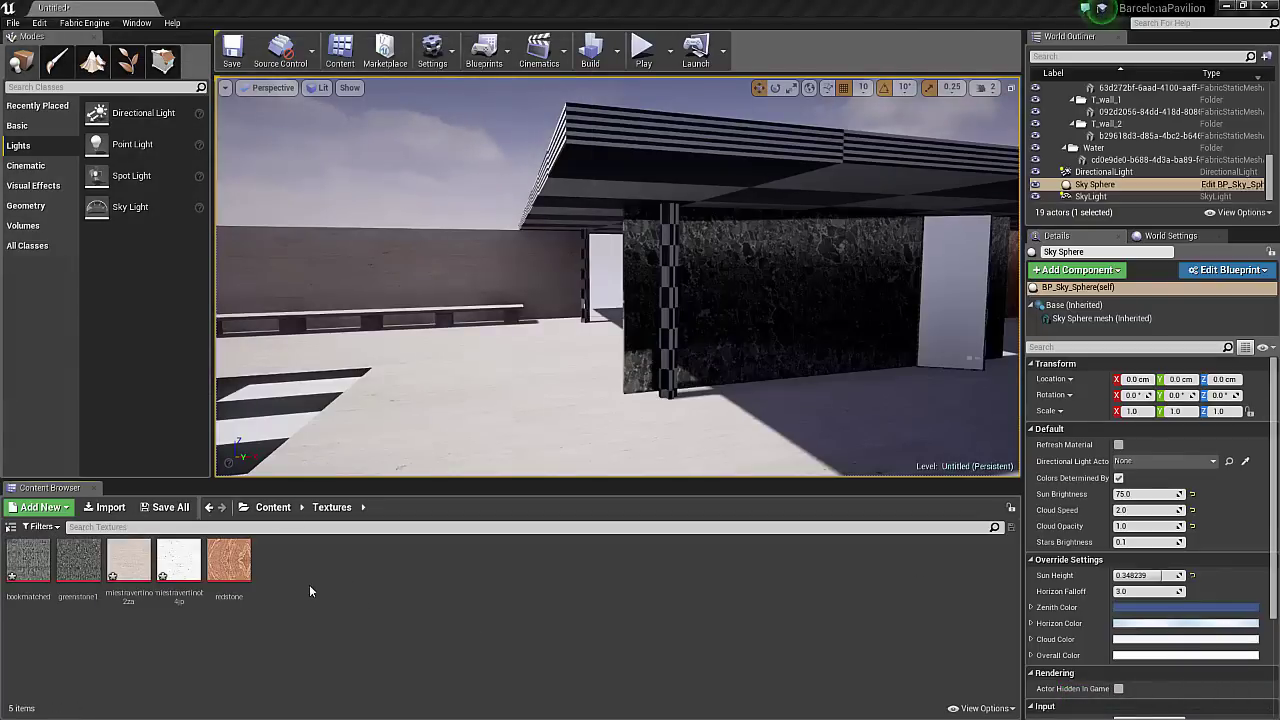
click(273, 508)
double_click(78, 561)
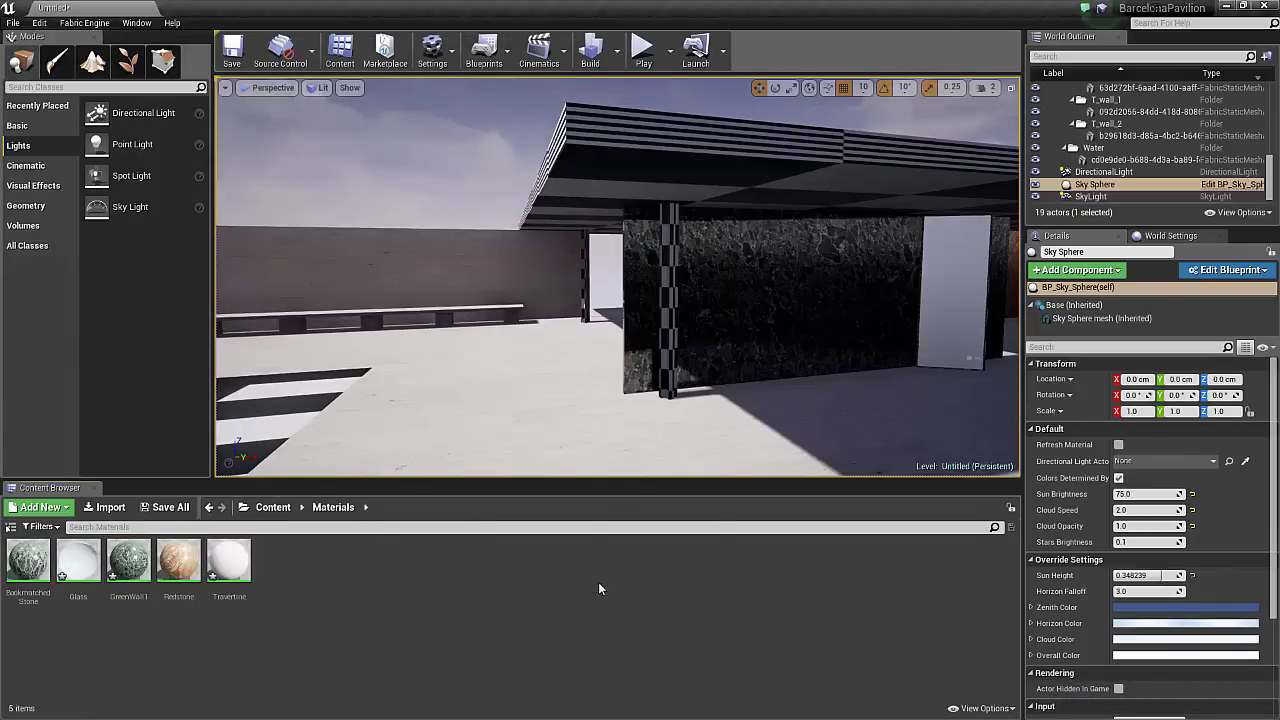
right_click(598, 588)
click(629, 405)
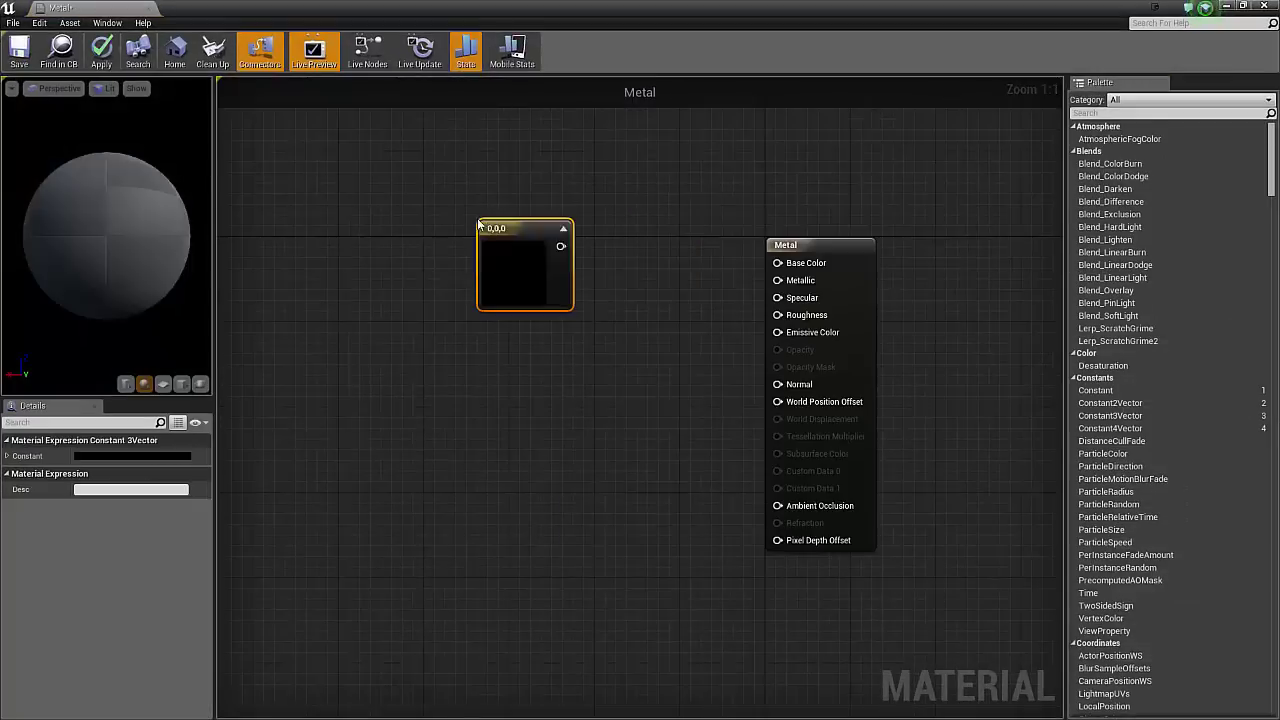
double_click(525, 270)
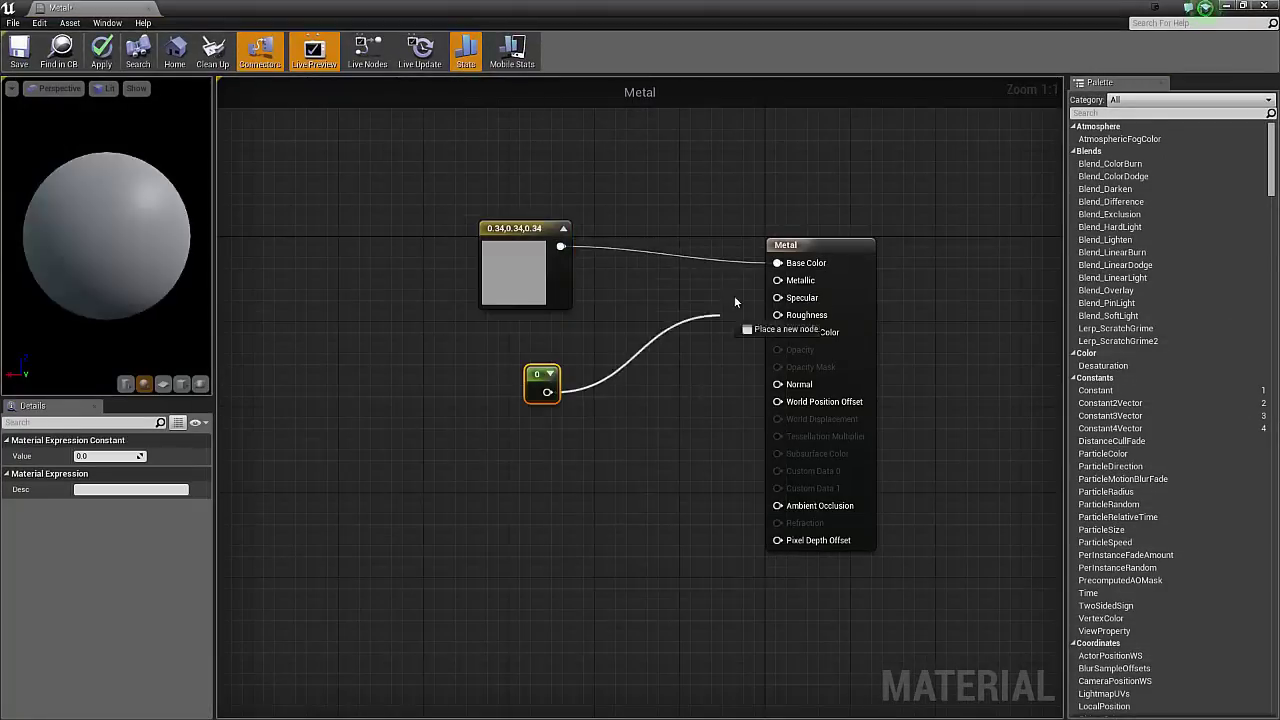
drag(734, 295, 777, 280)
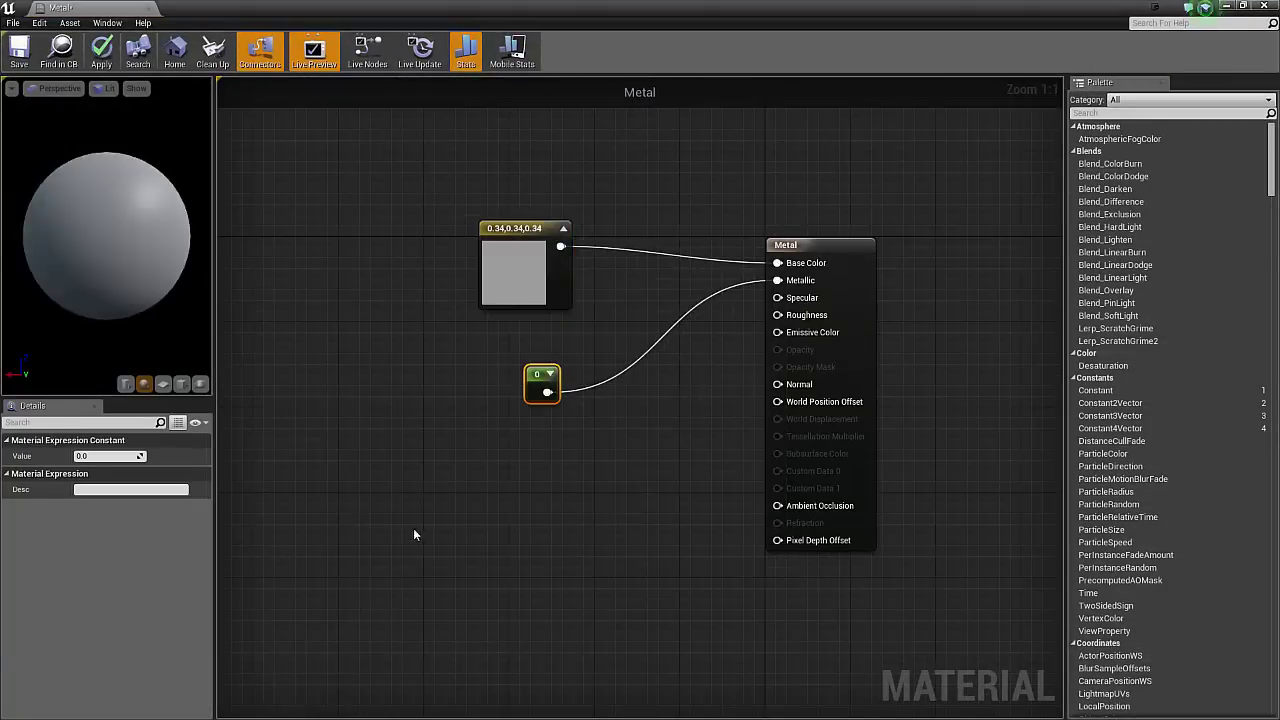
Step: Add a Texture Sample, a Lerp node and two constants below the Metallic constant in the Metal graph
click(410, 540)
drag(408, 542, 345, 521)
key(l)
click(605, 565)
key(1)
click(526, 597)
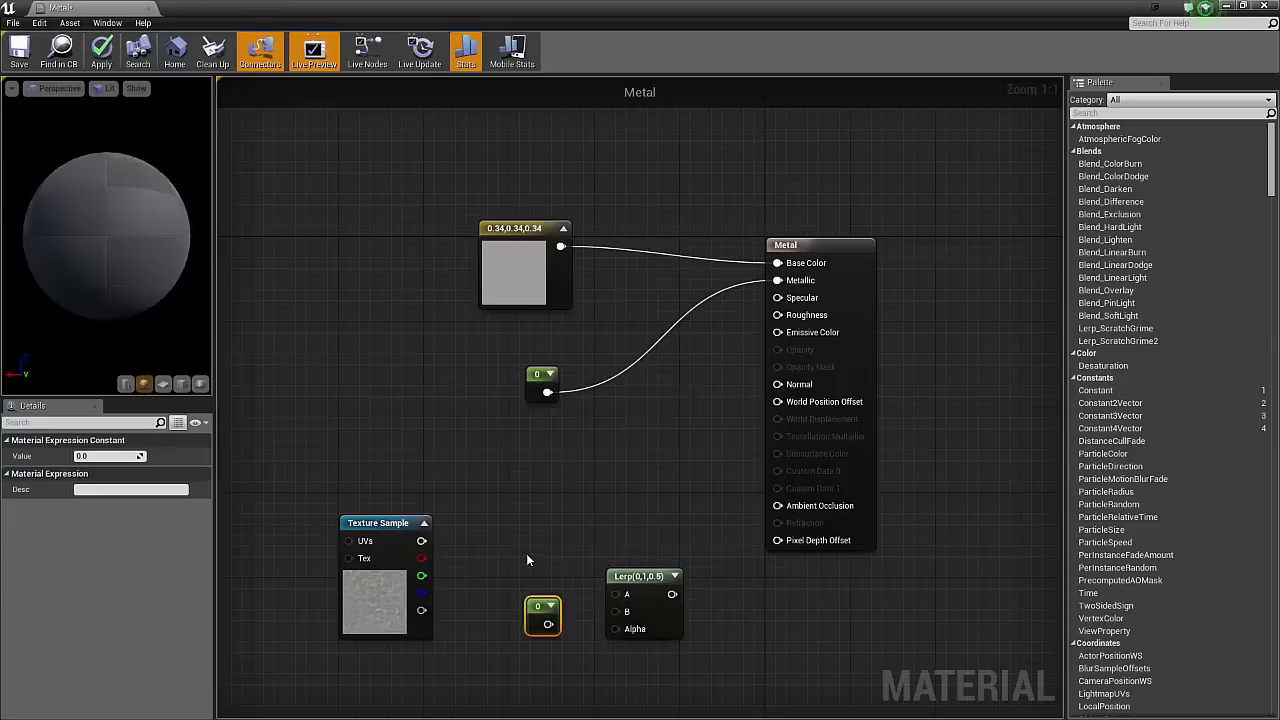
click(526, 553)
Step: Connect the constants 0 and 1 to the Lerp's A and B, the Texture Sample to Alpha, and the Lerp's output to Roughness
drag(548, 580, 615, 594)
drag(548, 624, 624, 613)
click(480, 585)
drag(421, 541, 615, 628)
drag(662, 594, 777, 315)
right_drag(660, 497, 682, 300)
drag(655, 379, 655, 368)
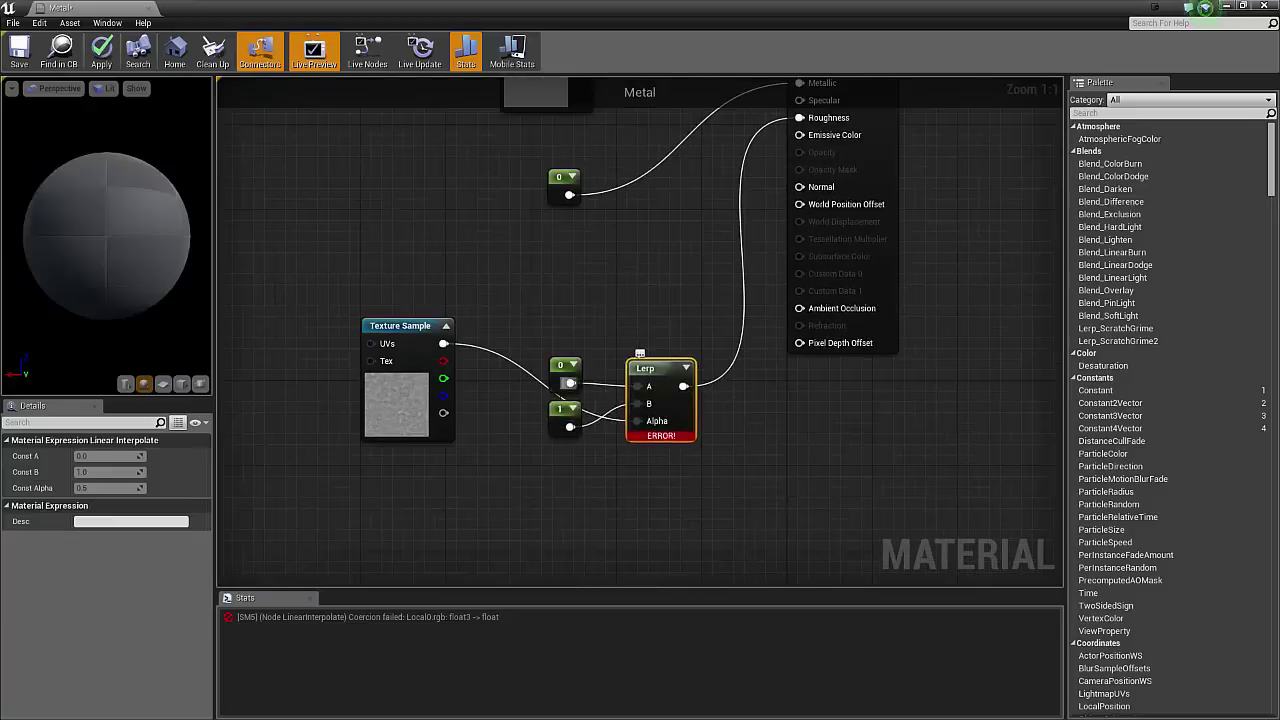
Step: Drive the Lerp's Alpha from the Texture Sample's red channel and move the two Lerp constants clear of the wires
drag(560, 408, 547, 400)
drag(443, 361, 637, 421)
drag(556, 365, 552, 304)
drag(546, 400, 553, 379)
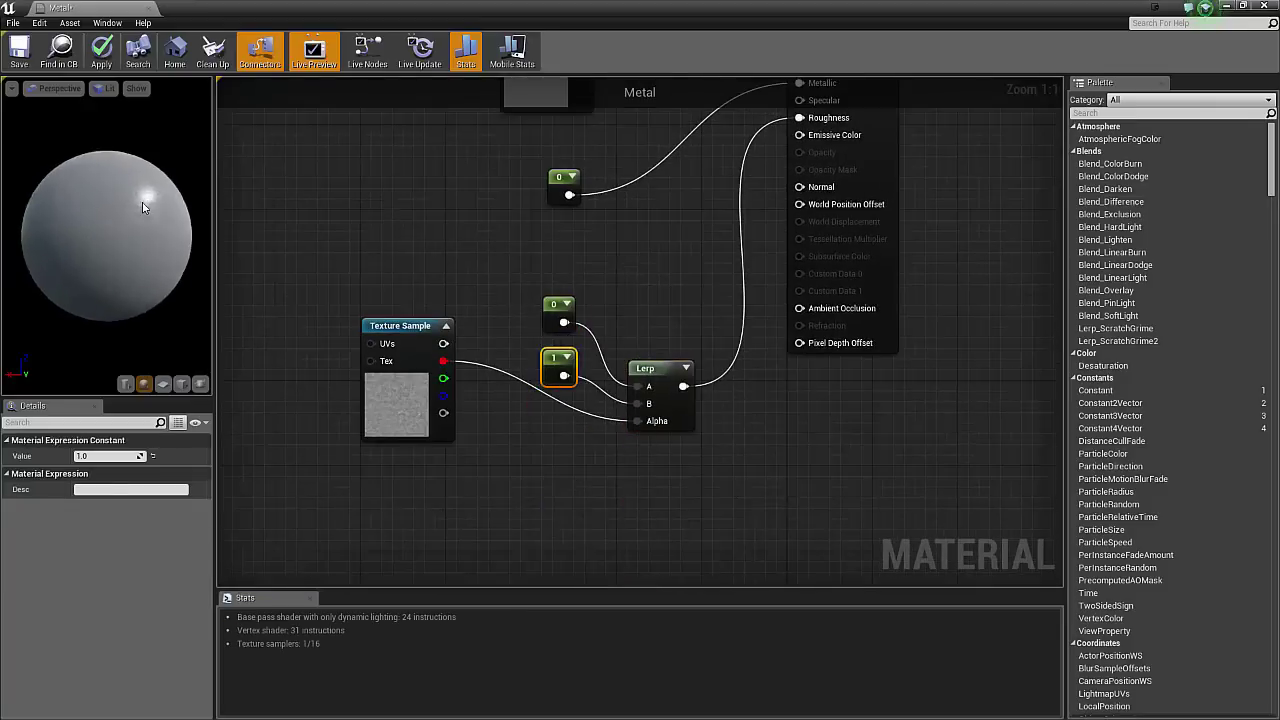
Step: Preview the Metal material on a plane and a cube, and set the constant feeding the Lerp's B to 0.65
click(163, 383)
click(182, 383)
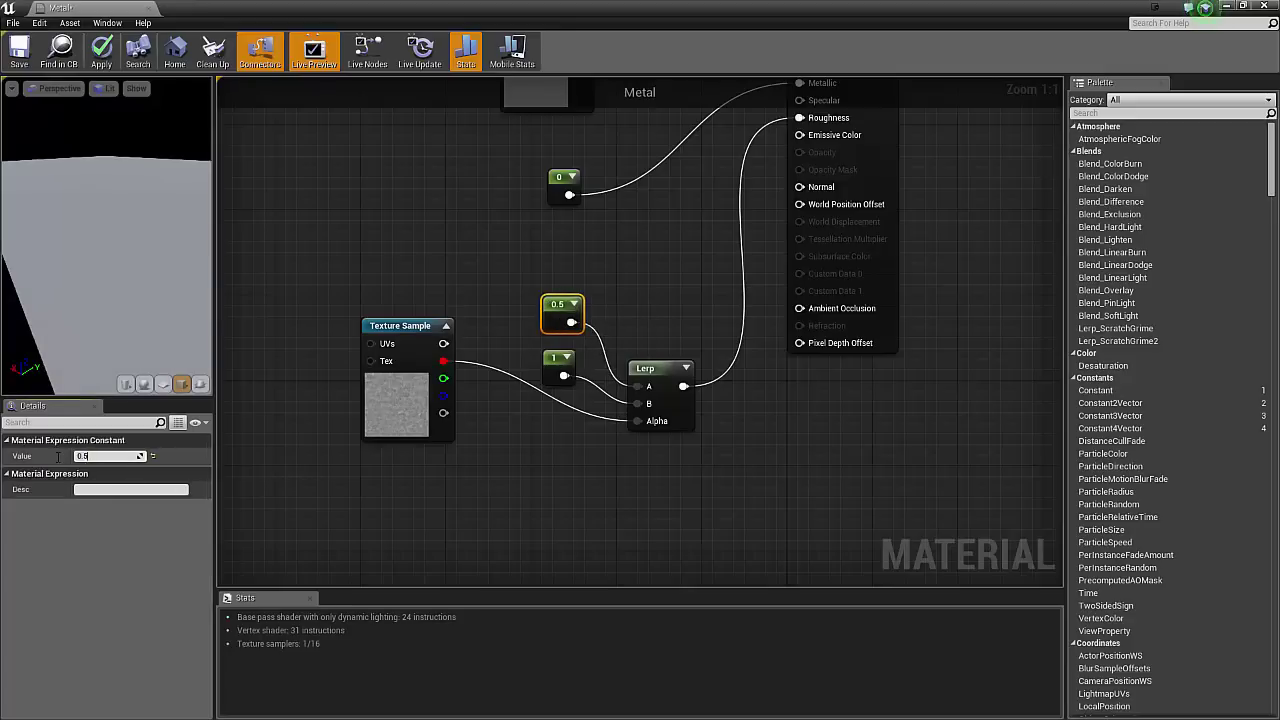
click(551, 357)
click(92, 456)
text(.65)
key(Return)
Step: Save the Metal material and apply it to the pavilion's Crux_Columns mesh
drag(100, 270, 95, 221)
scroll(95, 221, up, 5)
click(19, 47)
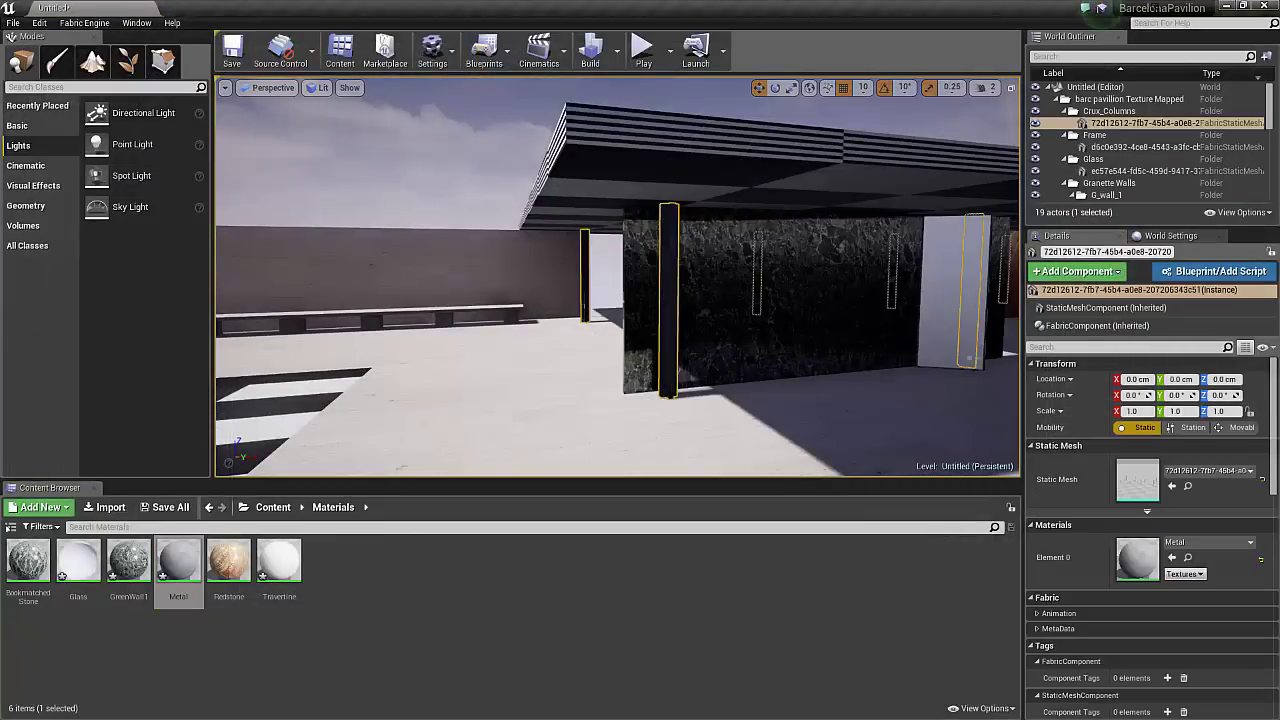
right_drag(617, 277, 570, 280)
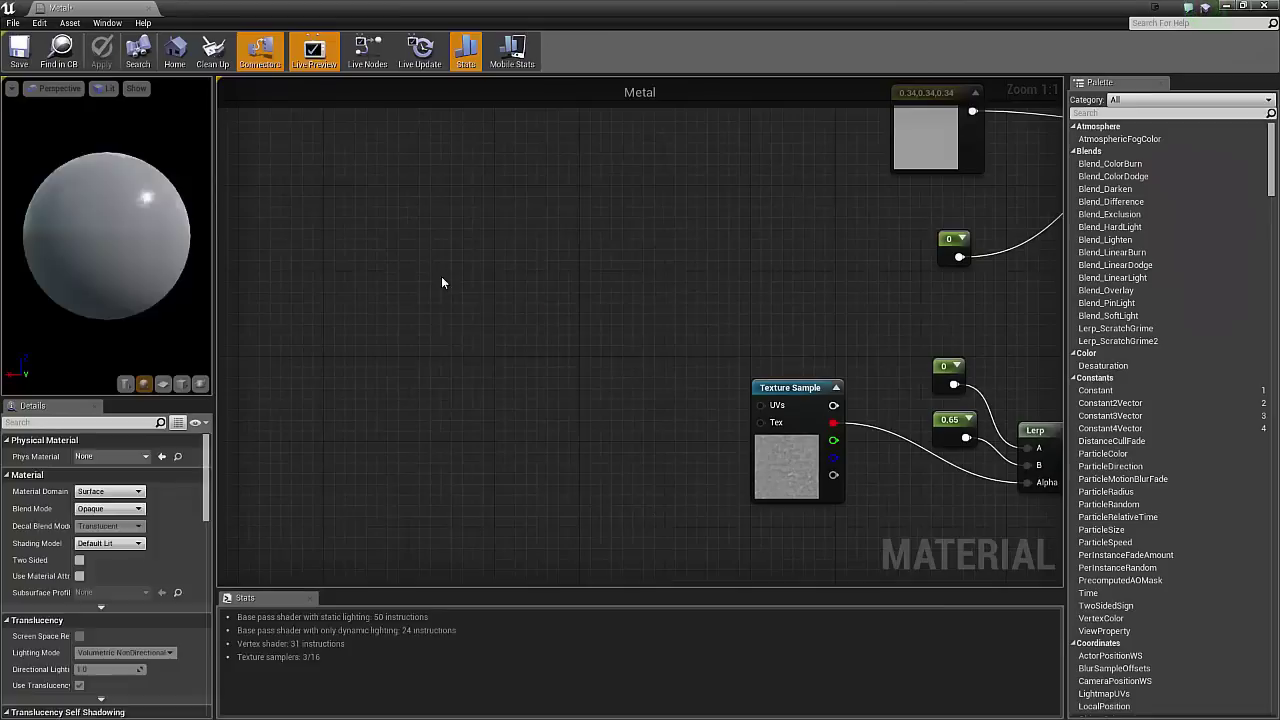
Step: Add a TextureCoordinate node feeding the UVs of Metal's Texture Sample, save the material, and inspect the columns up close
right_click(442, 280)
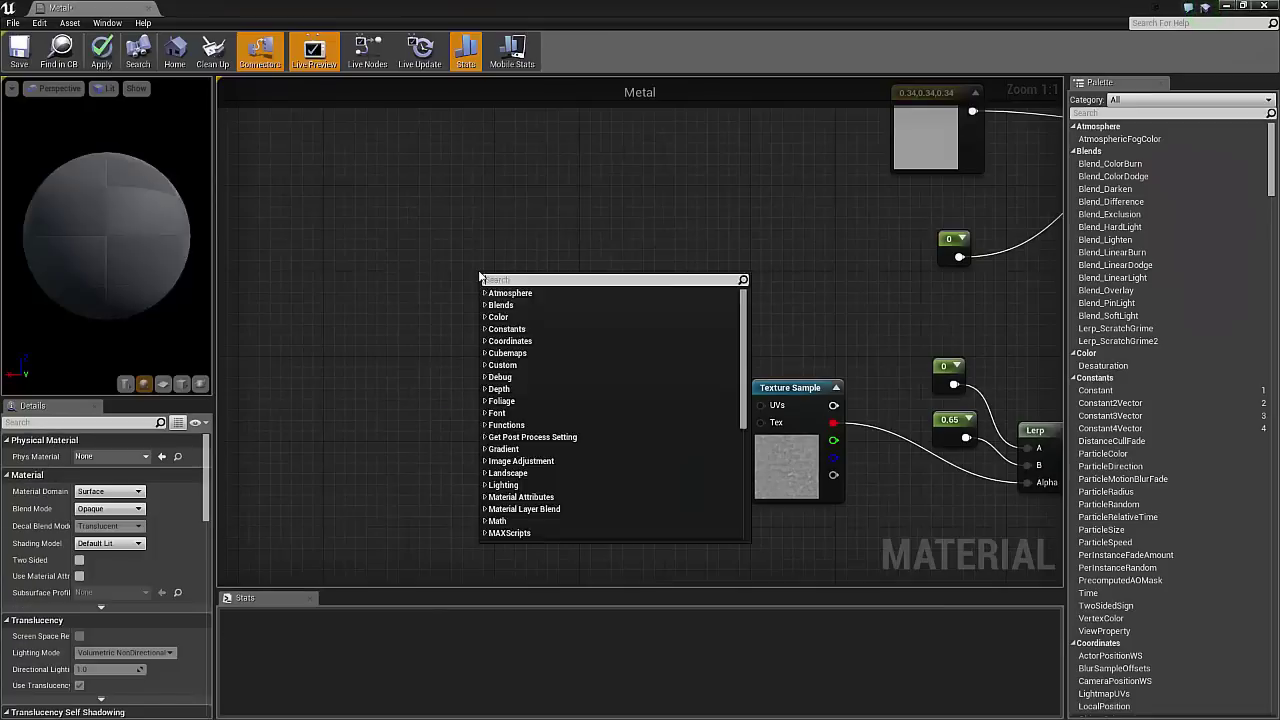
text(texture)
key(Return)
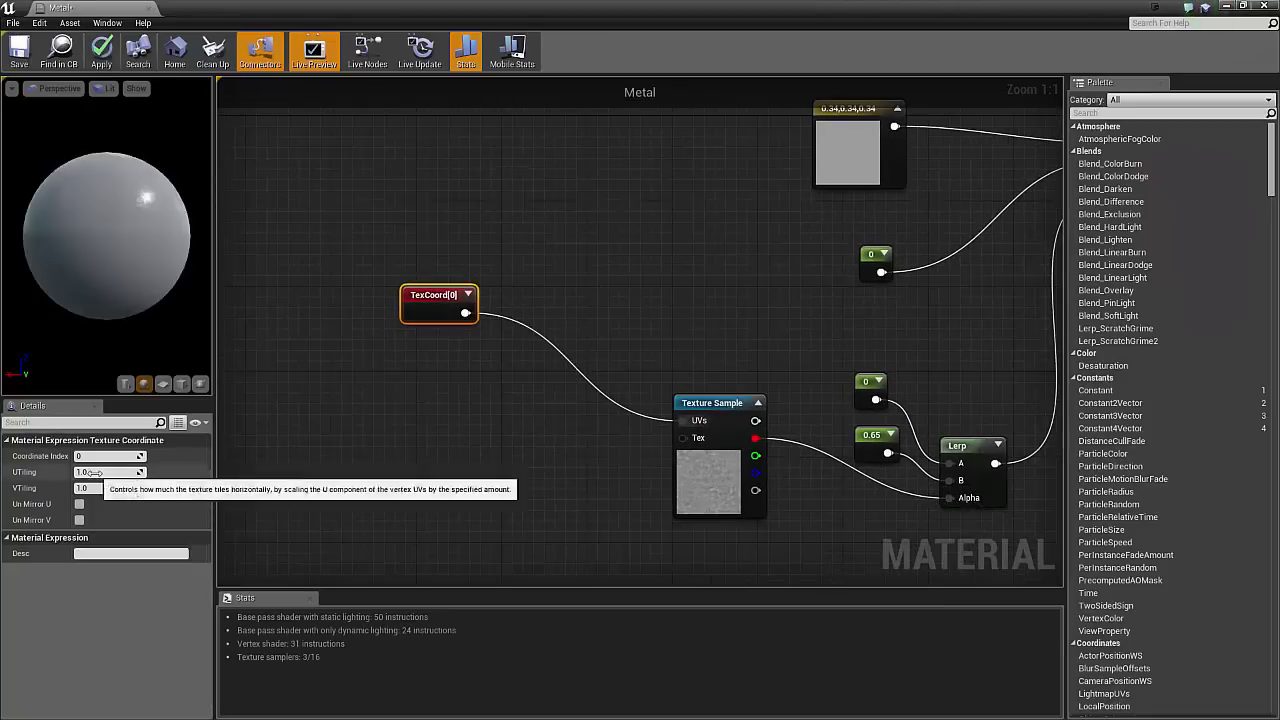
click(19, 47)
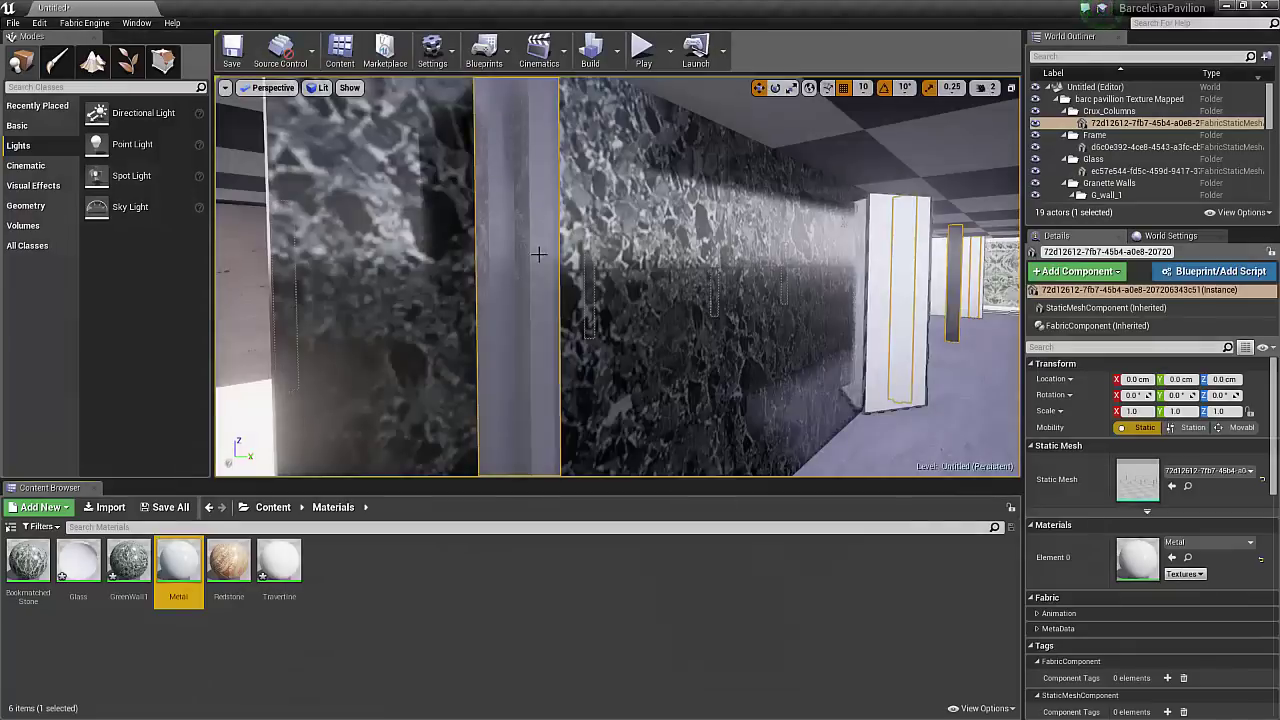
right_drag(534, 251, 505, 250)
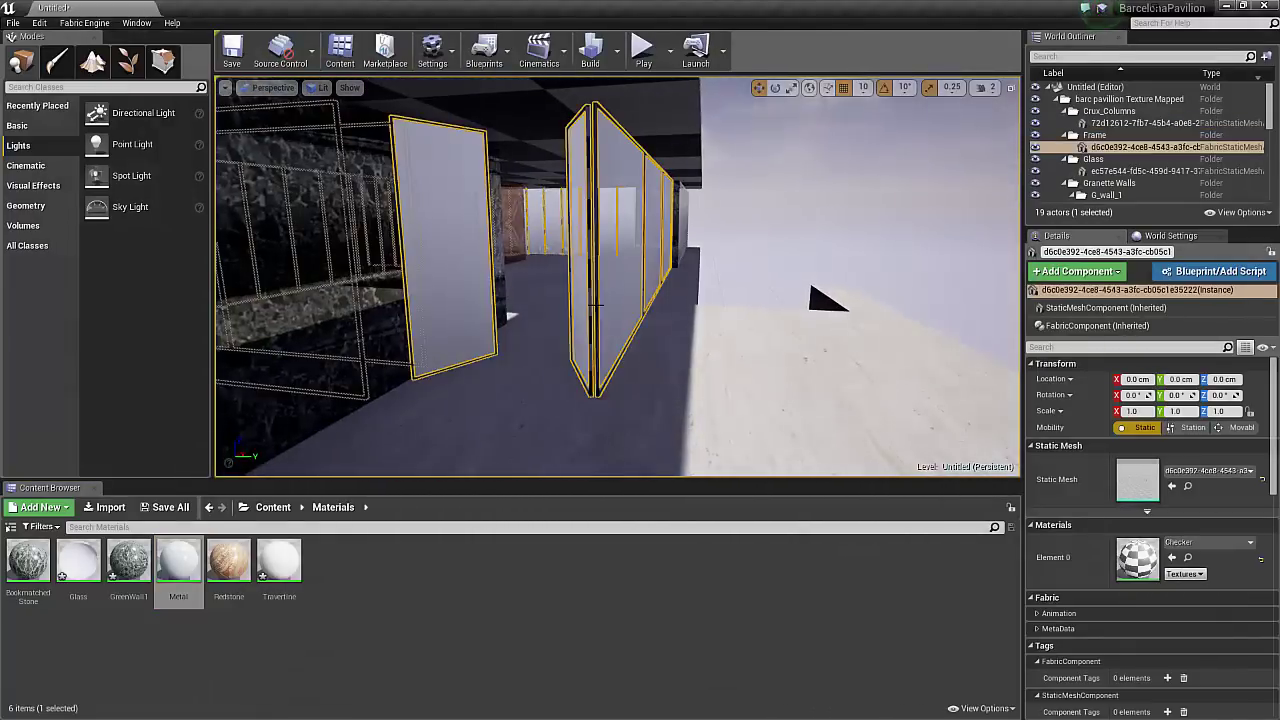
Step: Duplicate Metal as DarkMetal, set its Base Color to 0.09,0.09,0.09, and save it
right_click(180, 570)
click(252, 374)
double_click(79, 565)
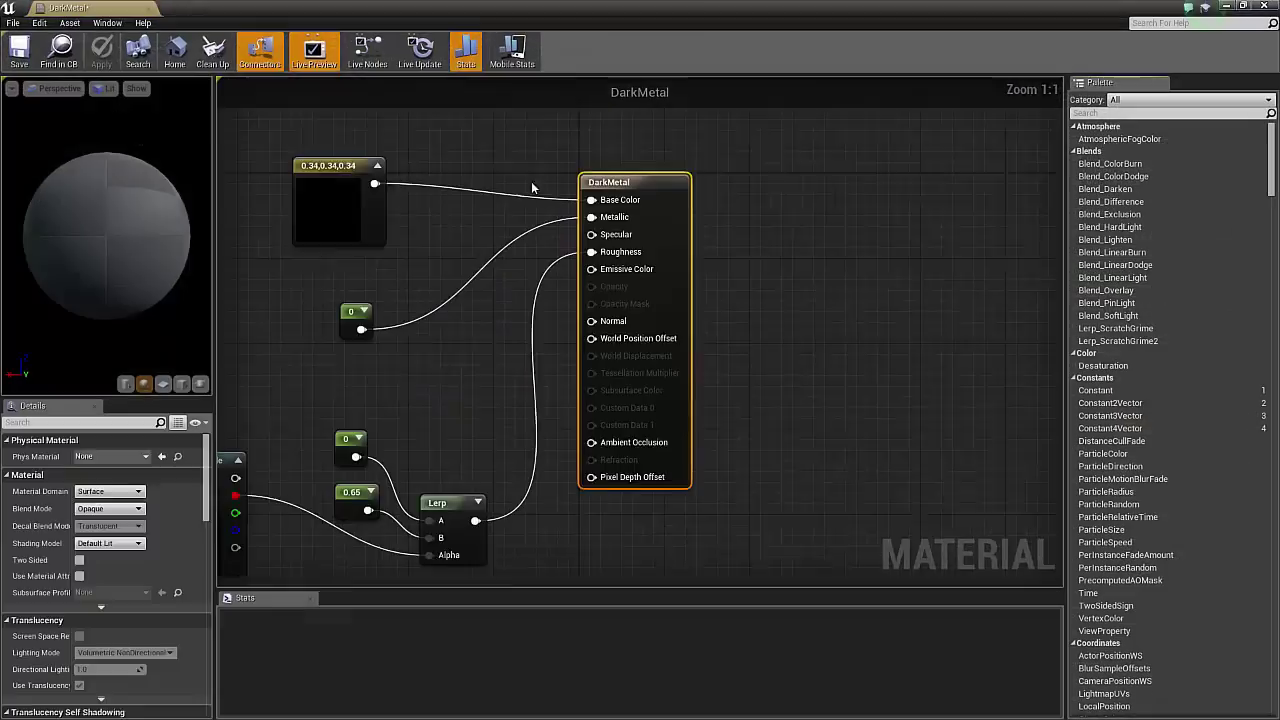
double_click(337, 200)
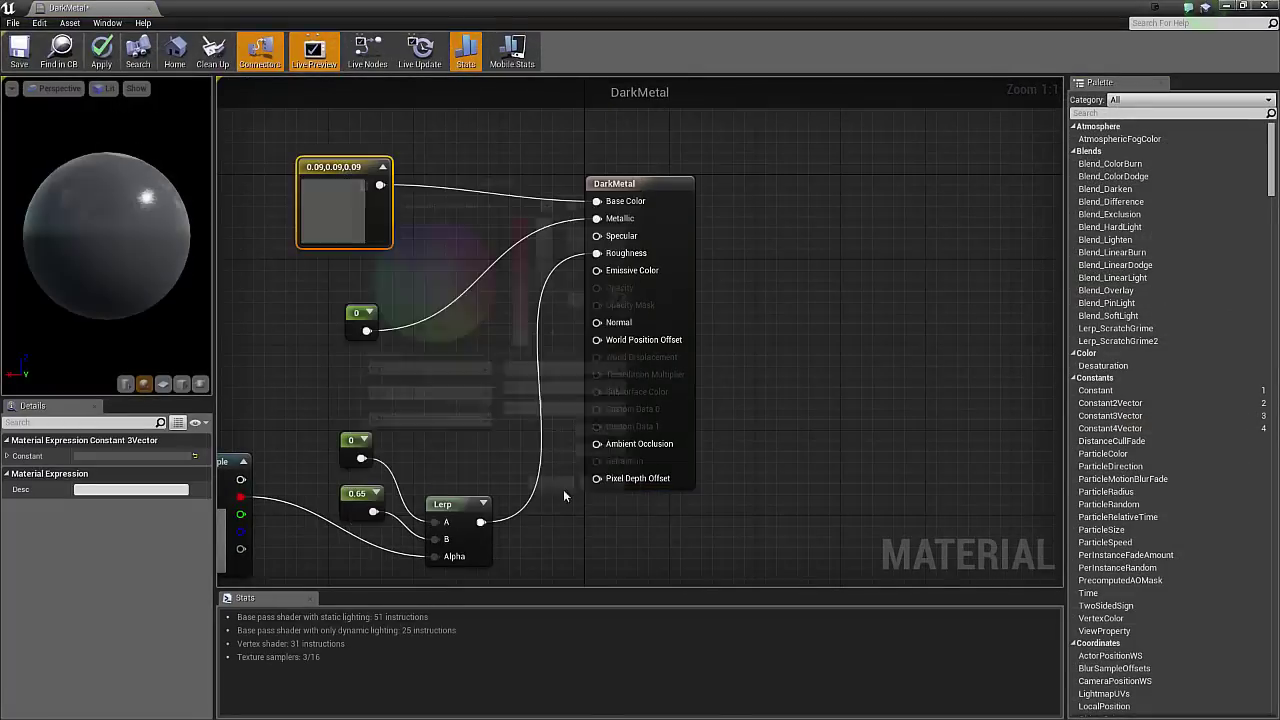
click(19, 50)
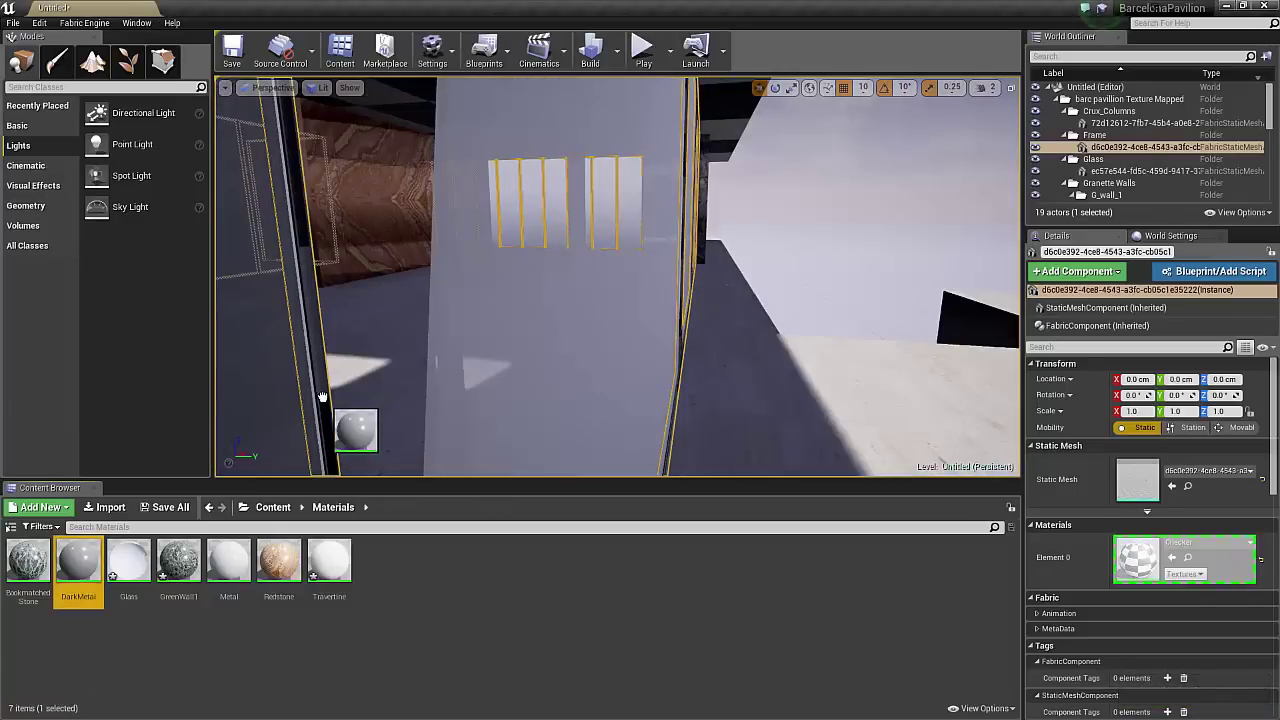
Step: Apply DarkMetal to the glass panels' frame, make the material two-sided, and save and close it
drag(322, 398, 310, 330)
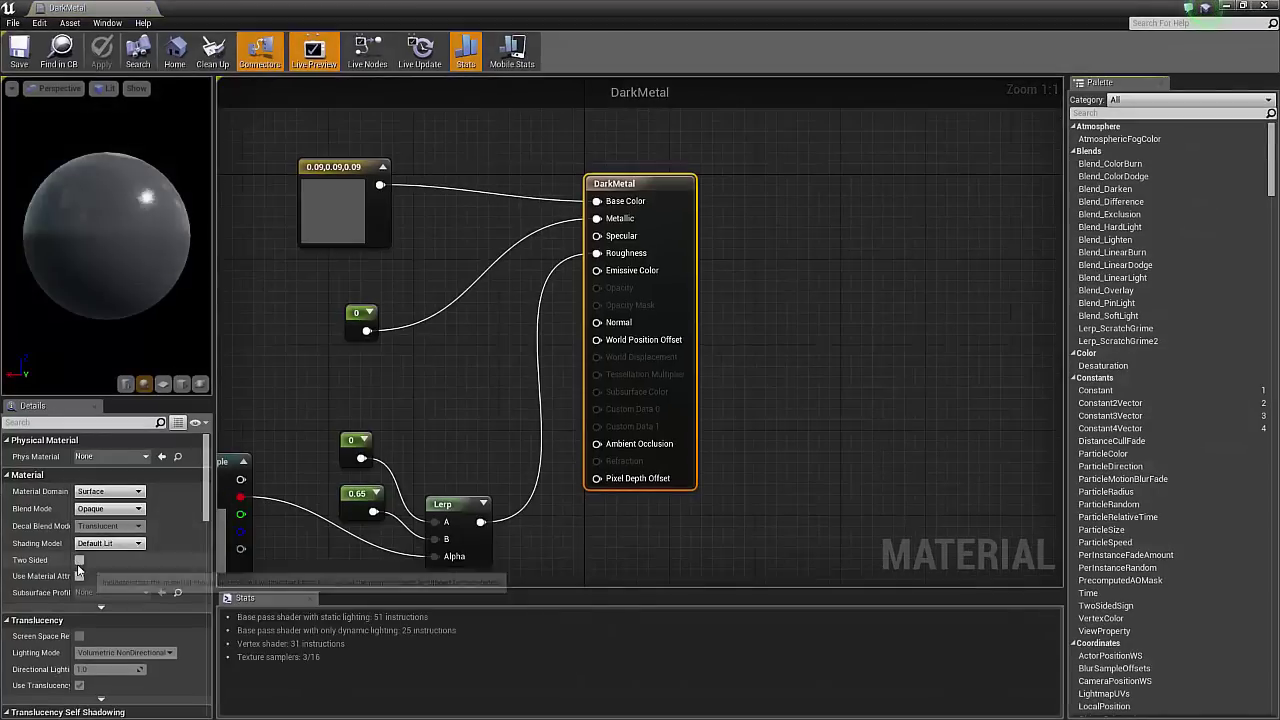
click(19, 50)
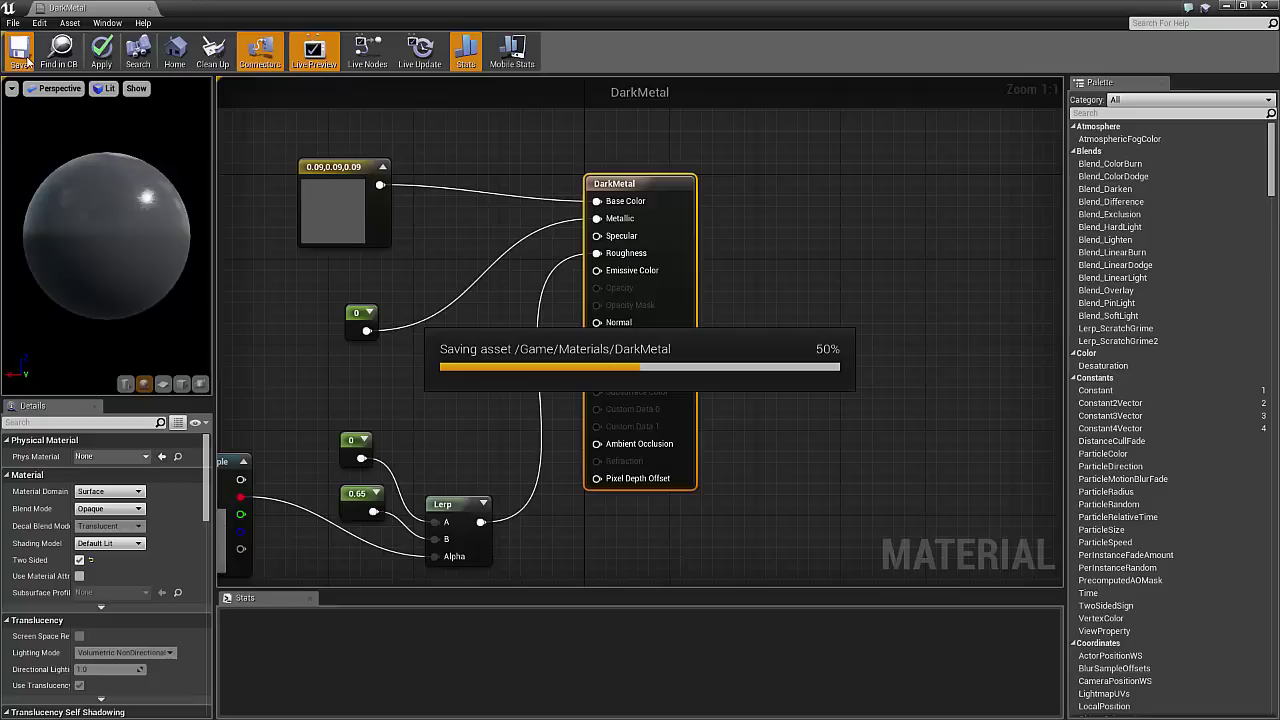
click(148, 8)
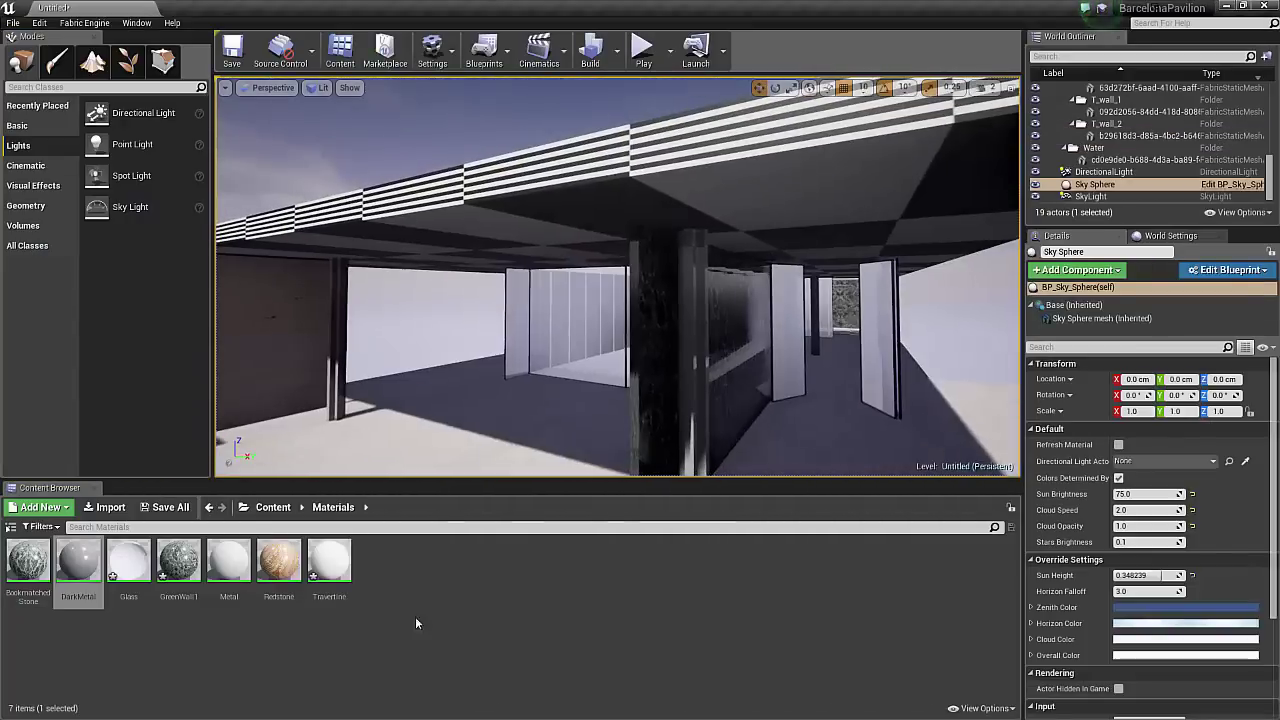
Step: Create a material named White with a white colour constant connected to Base Color, and save it
right_click(454, 592)
click(498, 364)
double_click(379, 565)
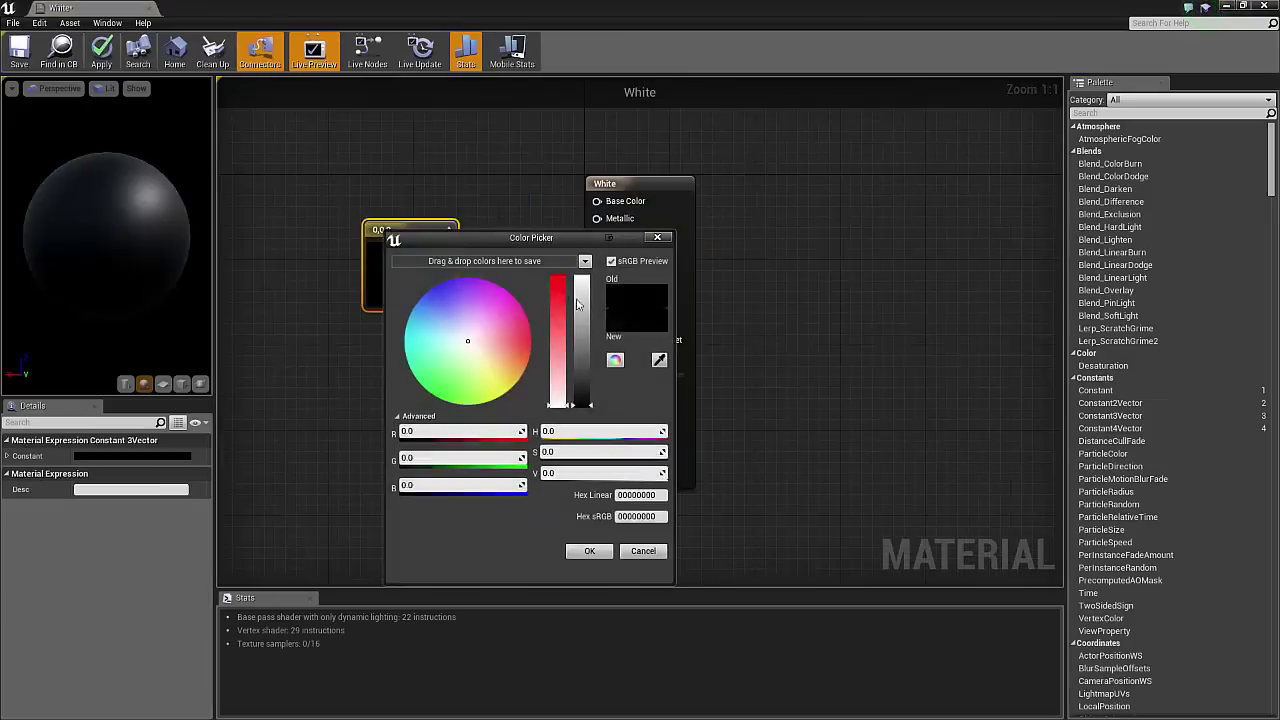
click(586, 551)
drag(449, 247, 597, 201)
click(31, 48)
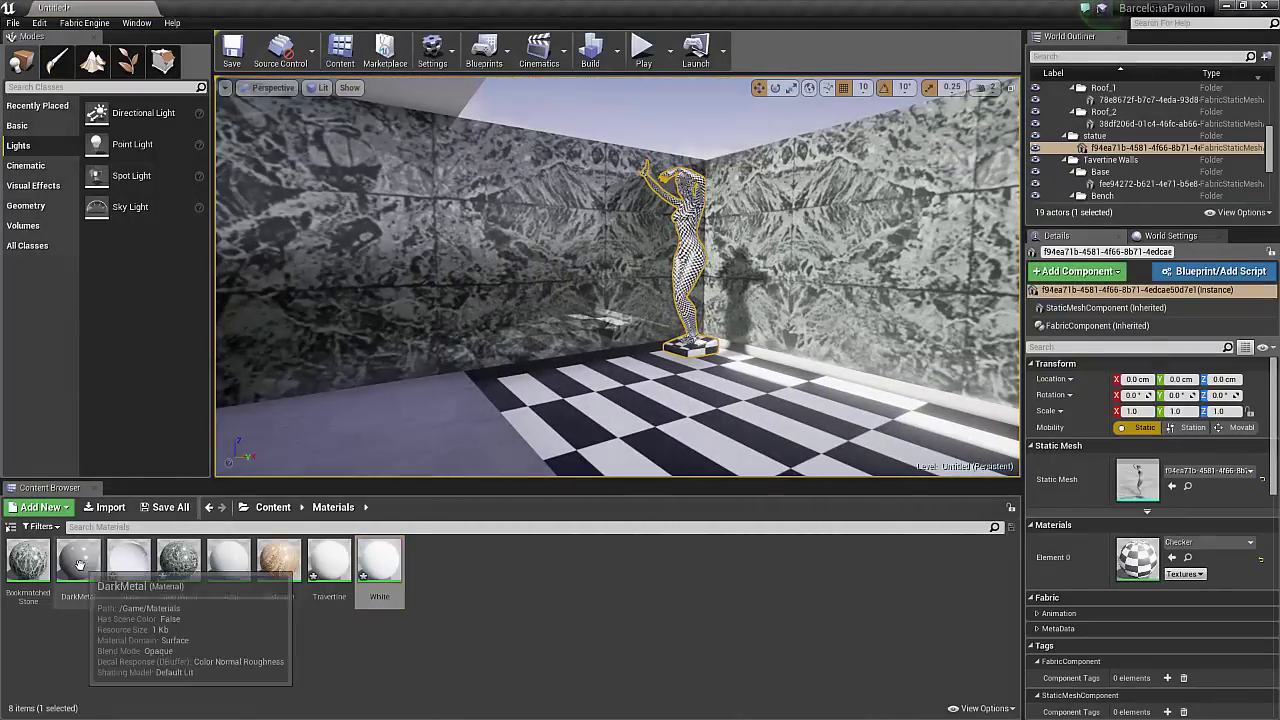
Step: Duplicate DarkMetal as Copper, set its Base Color to 0.325,0.0987,0.0101, and preview the material on a cube
right_click(78, 562)
click(152, 358)
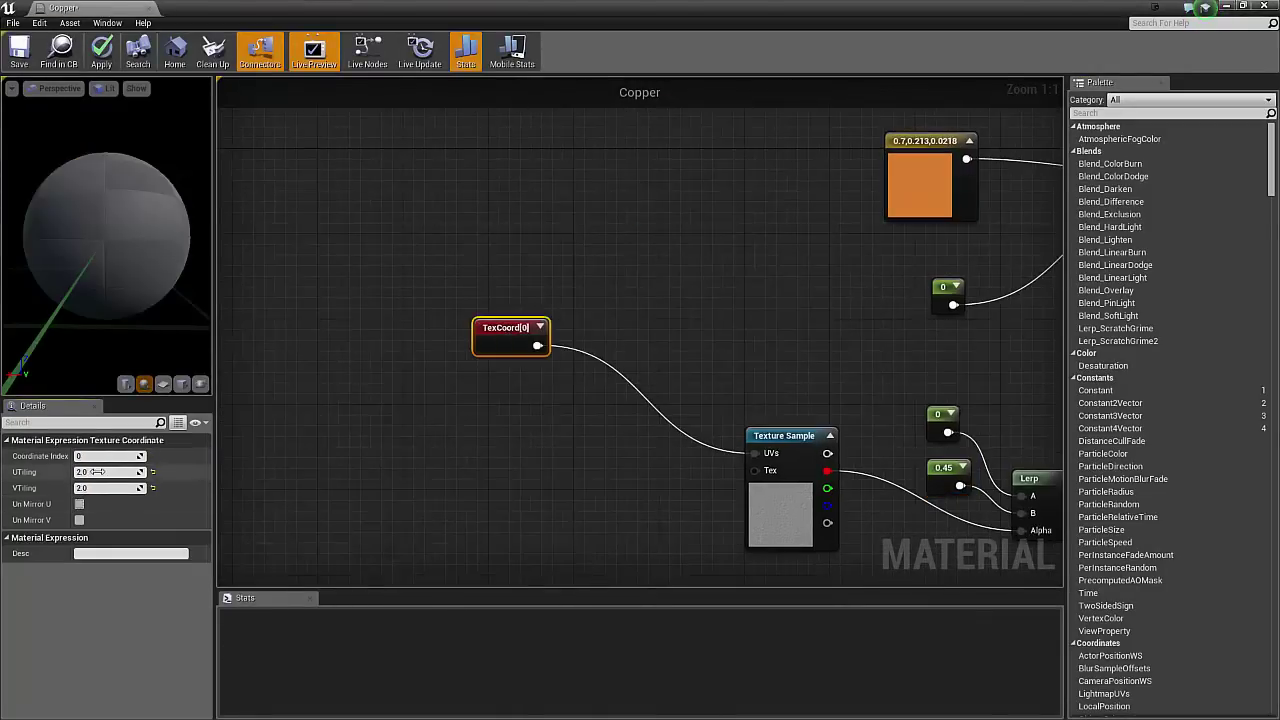
right_drag(597, 269, 297, 281)
double_click(603, 196)
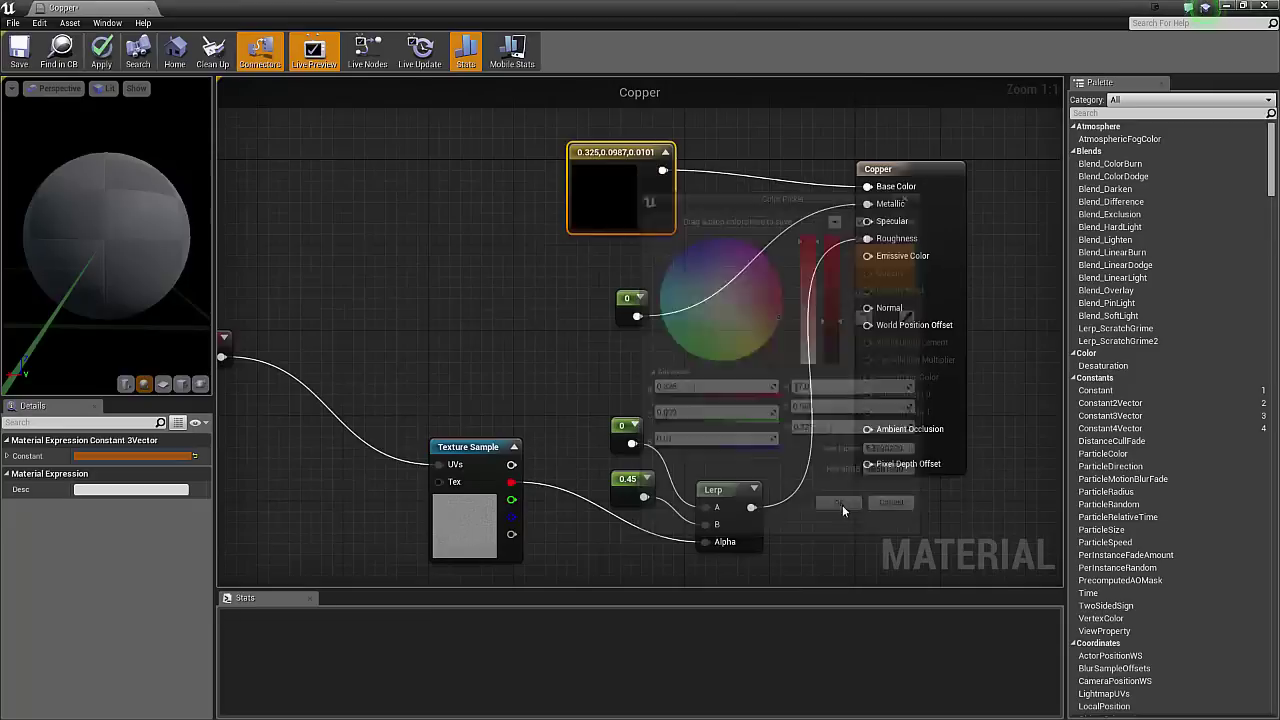
click(182, 384)
click(200, 384)
click(800, 396)
drag(110, 230, 125, 270)
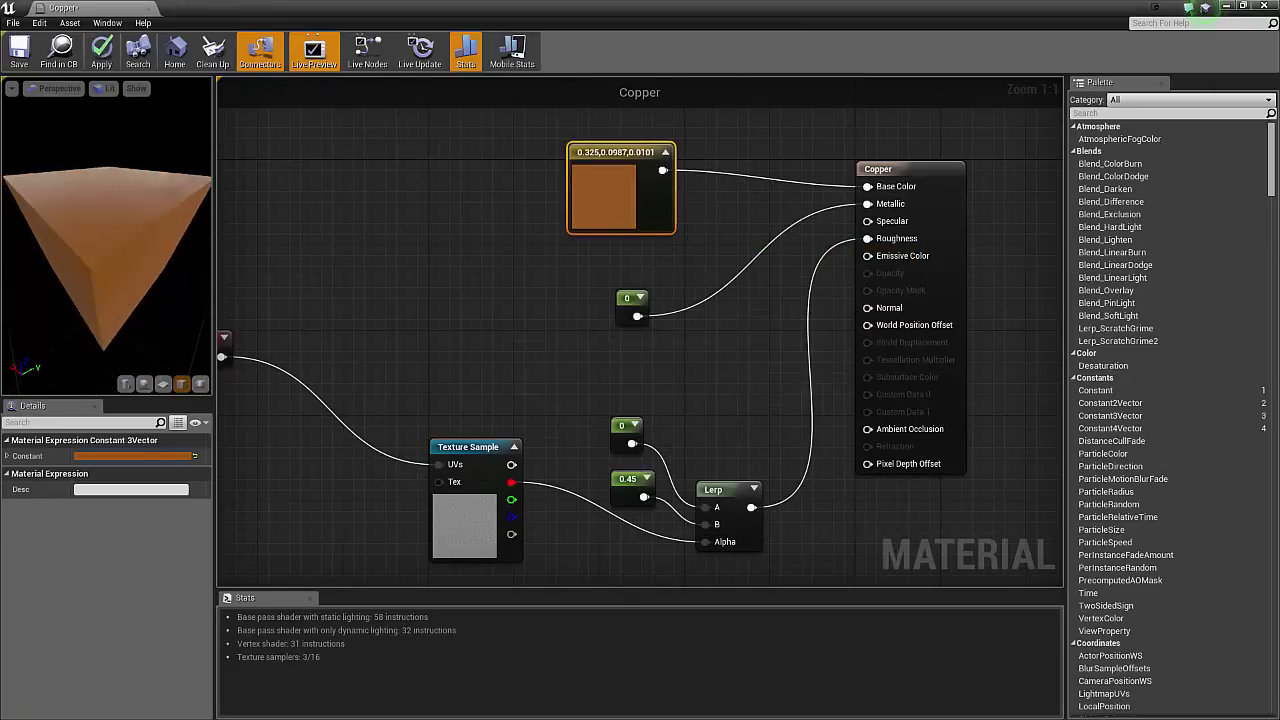
Step: Set Copper's Base Color to 0.325,0.167,0.0464, save the material, and apply it to the statue
double_click(606, 195)
drag(759, 283, 764, 264)
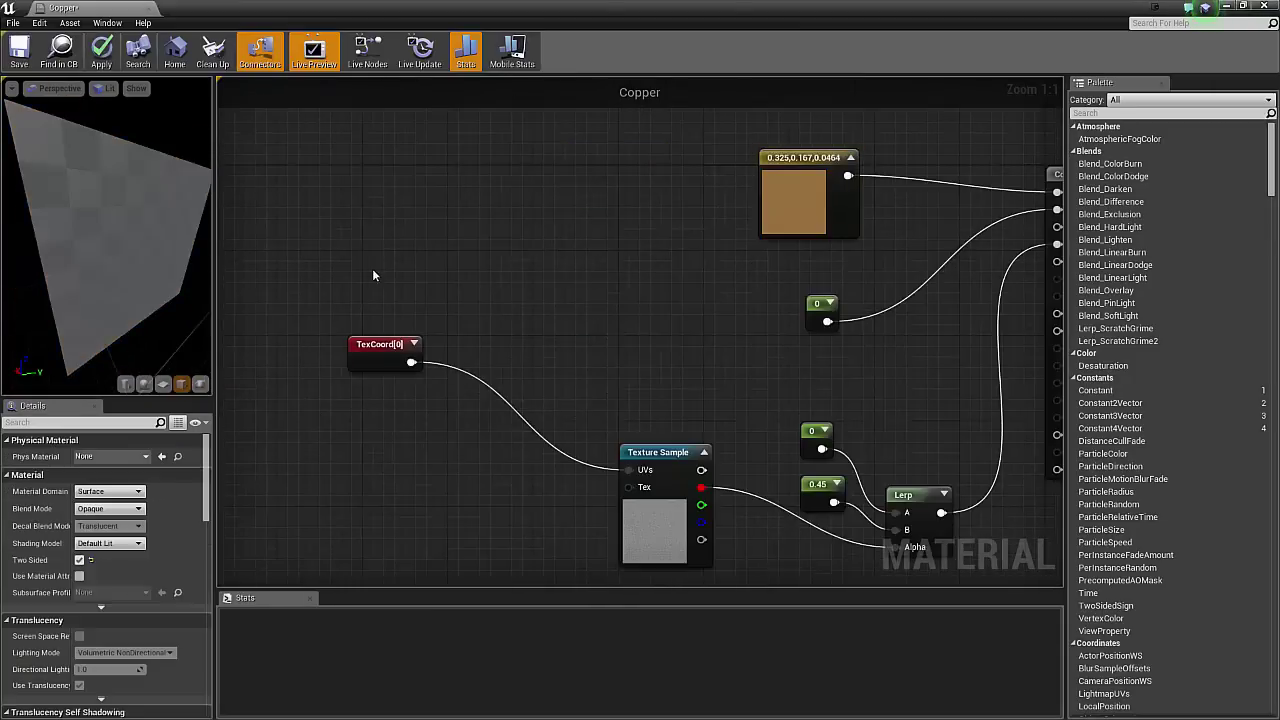
click(19, 50)
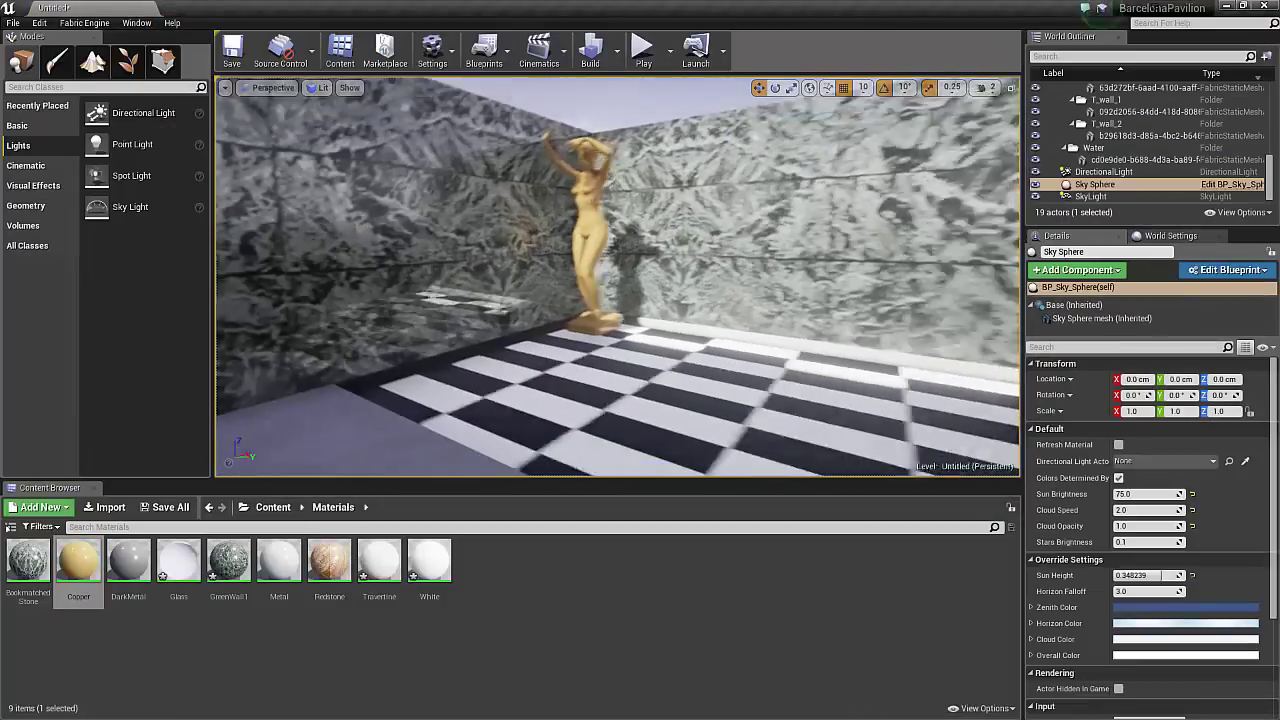
right_drag(617, 276, 575, 272)
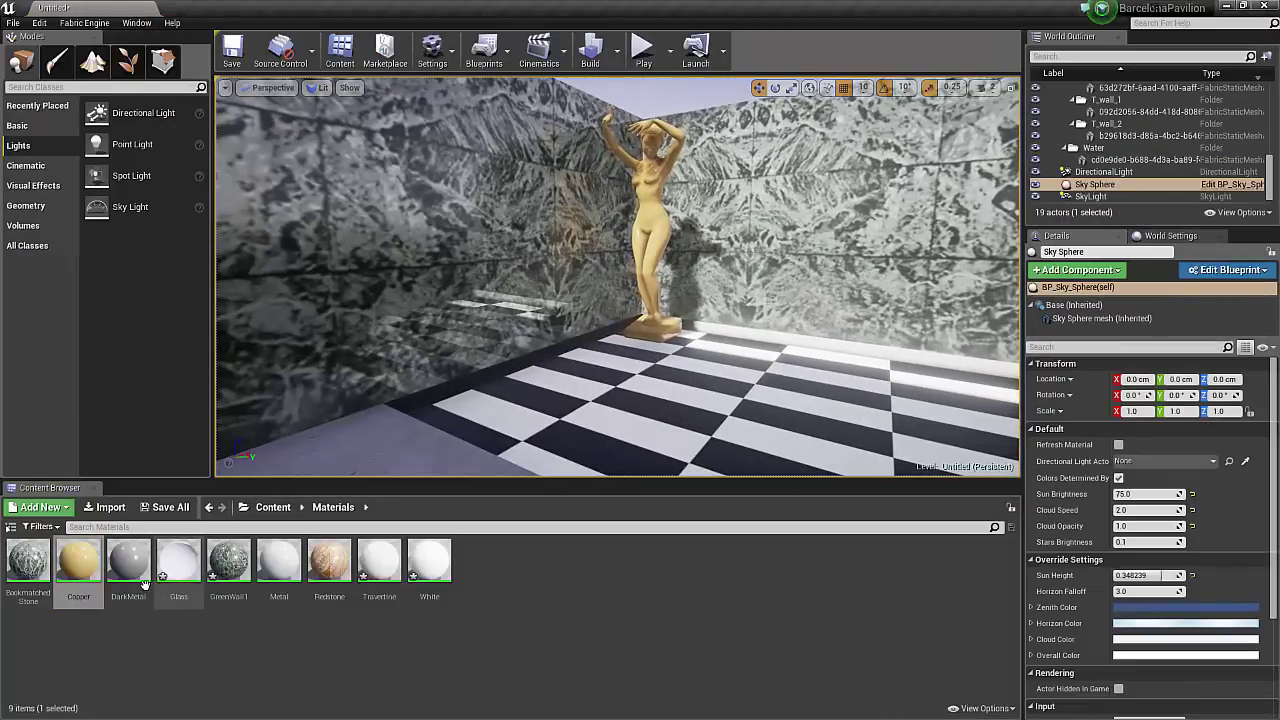
Step: Force-delete the Copper material and apply DarkMetal to the statue
right_click(86, 570)
click(155, 389)
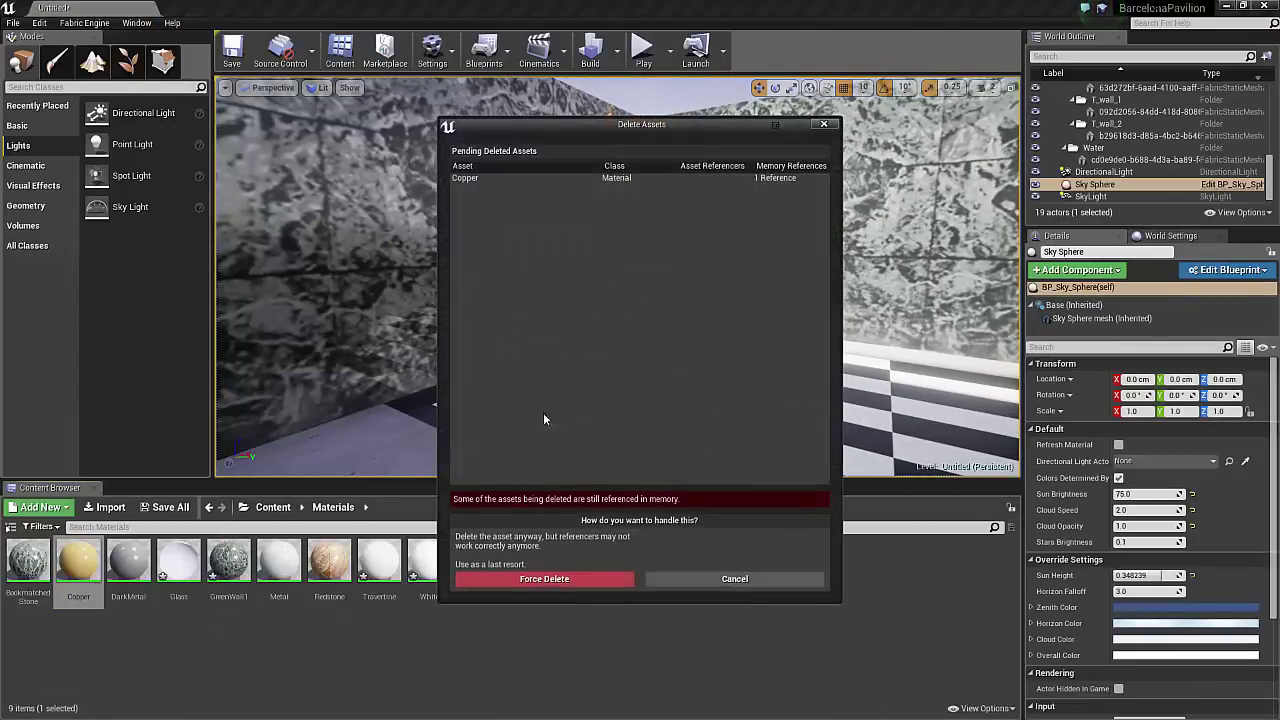
click(580, 581)
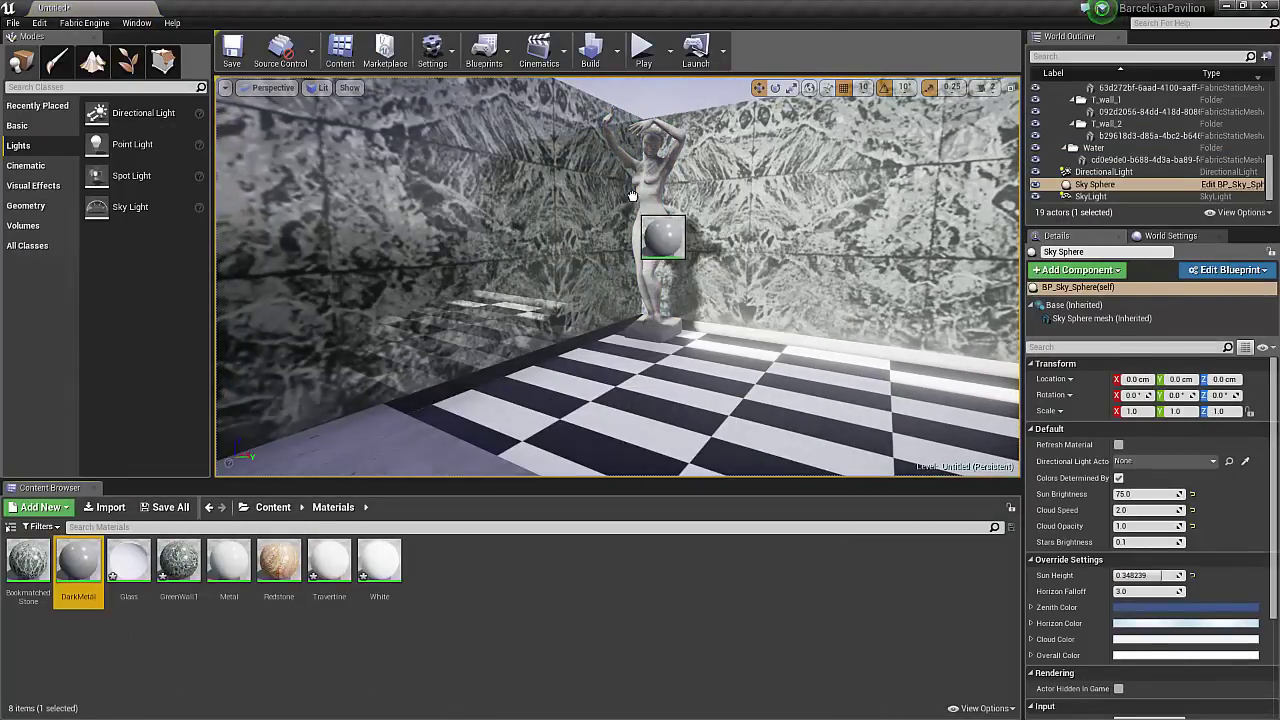
Step: Apply the Glass material to the checkered water surface of the pool beside the statue
right_drag(697, 323, 872, 368)
click(502, 437)
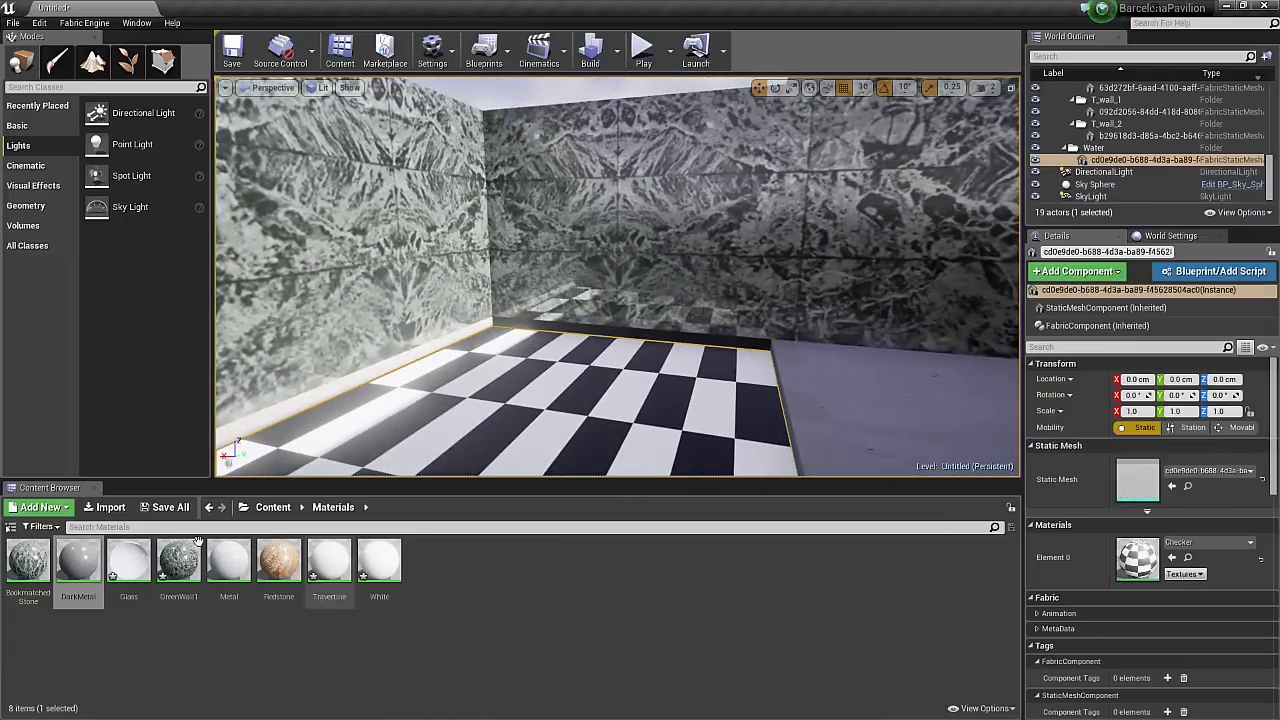
drag(127, 573, 575, 388)
right_drag(575, 388, 324, 372)
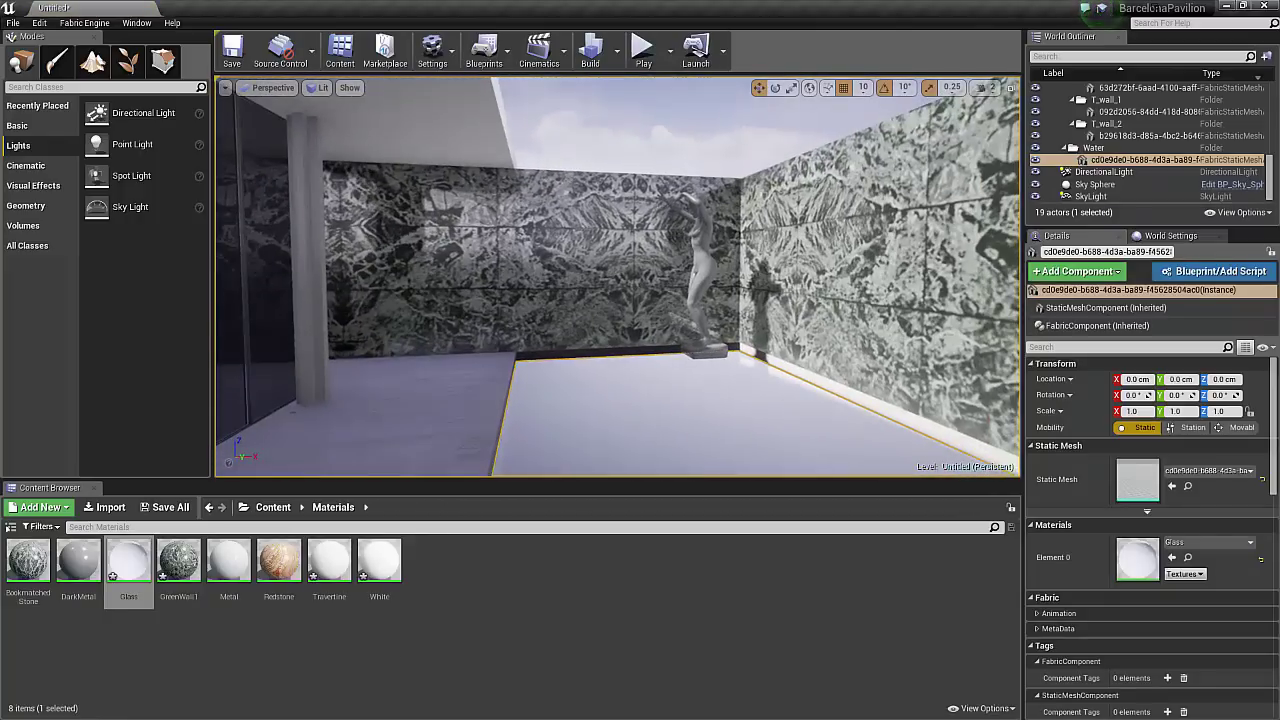
Step: Apply the Travertine material to the checkered outdoor stairs leading up to the terrace
click(657, 131)
right_drag(657, 131, 290, 134)
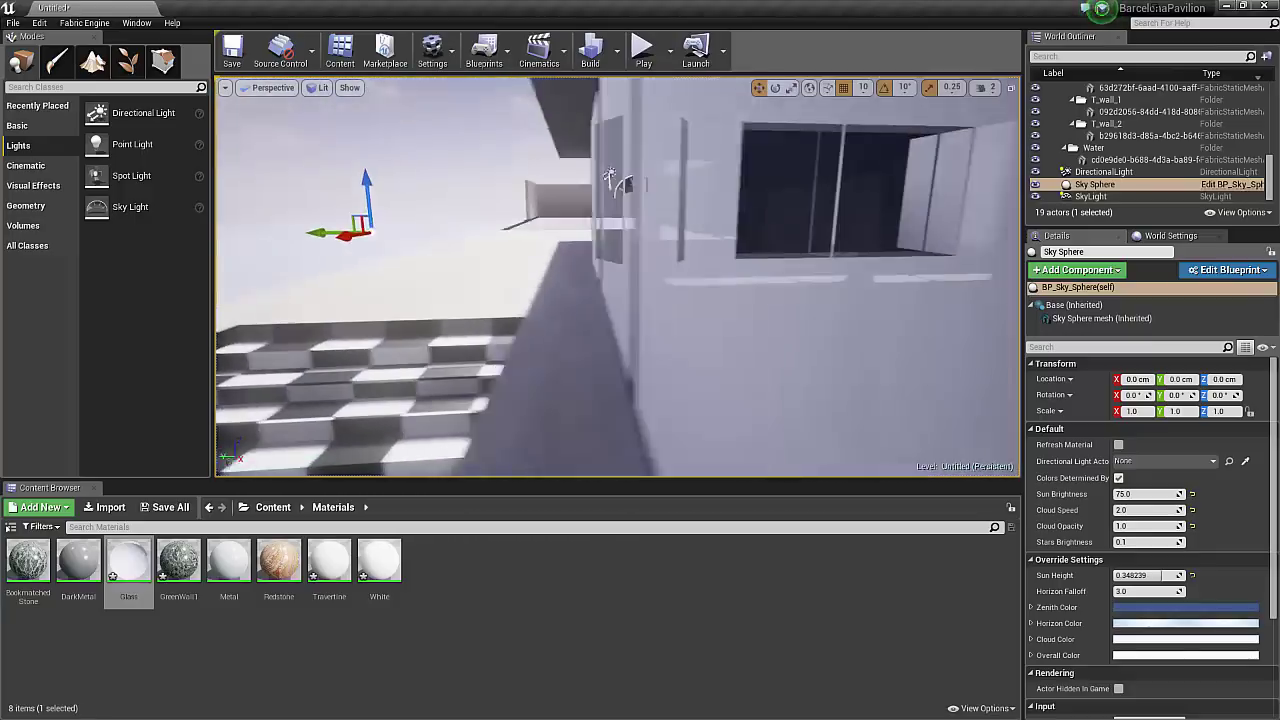
click(530, 385)
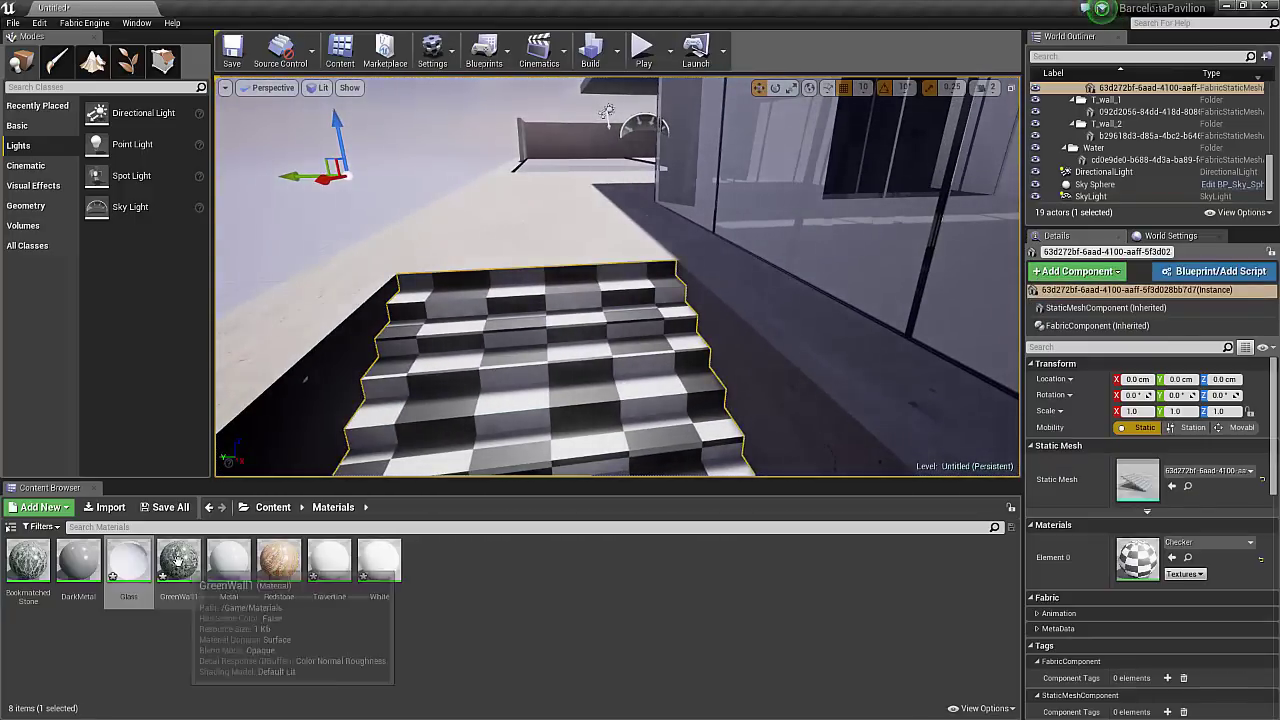
drag(330, 562, 489, 408)
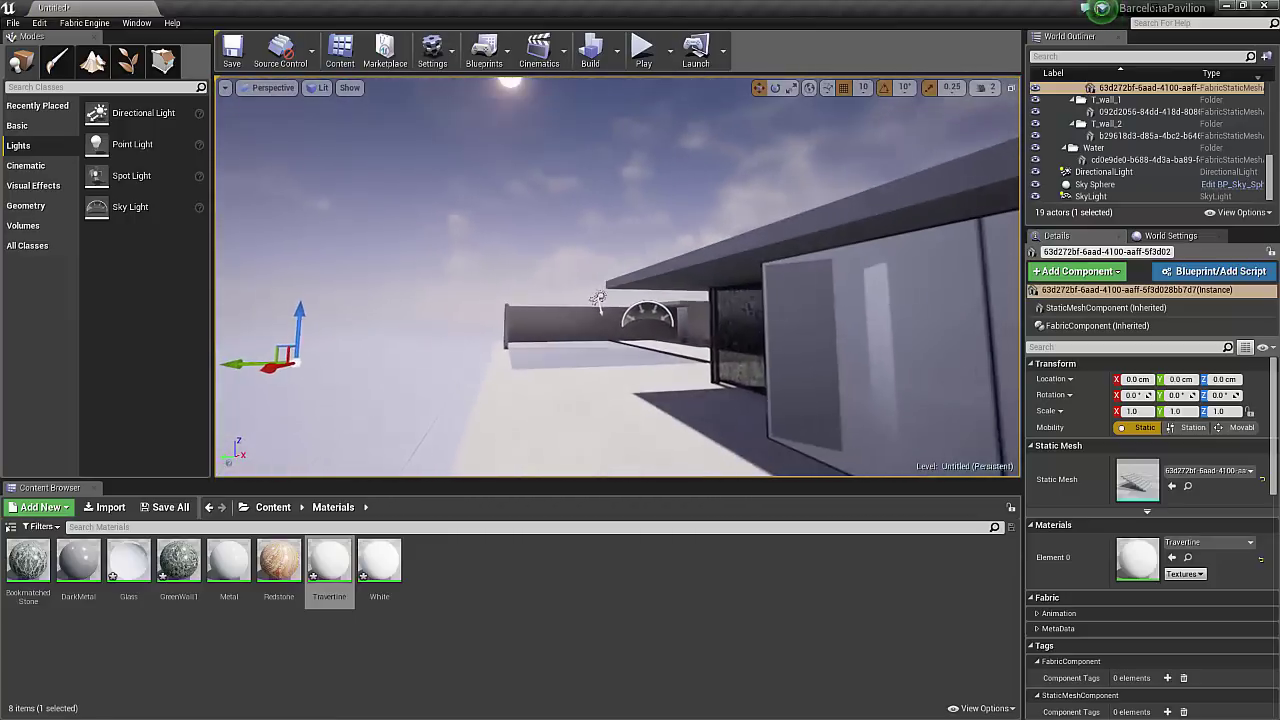
Step: Examine the applied materials on the pavilion's exterior walls, terrace, bench, glass panels and roof
click(498, 264)
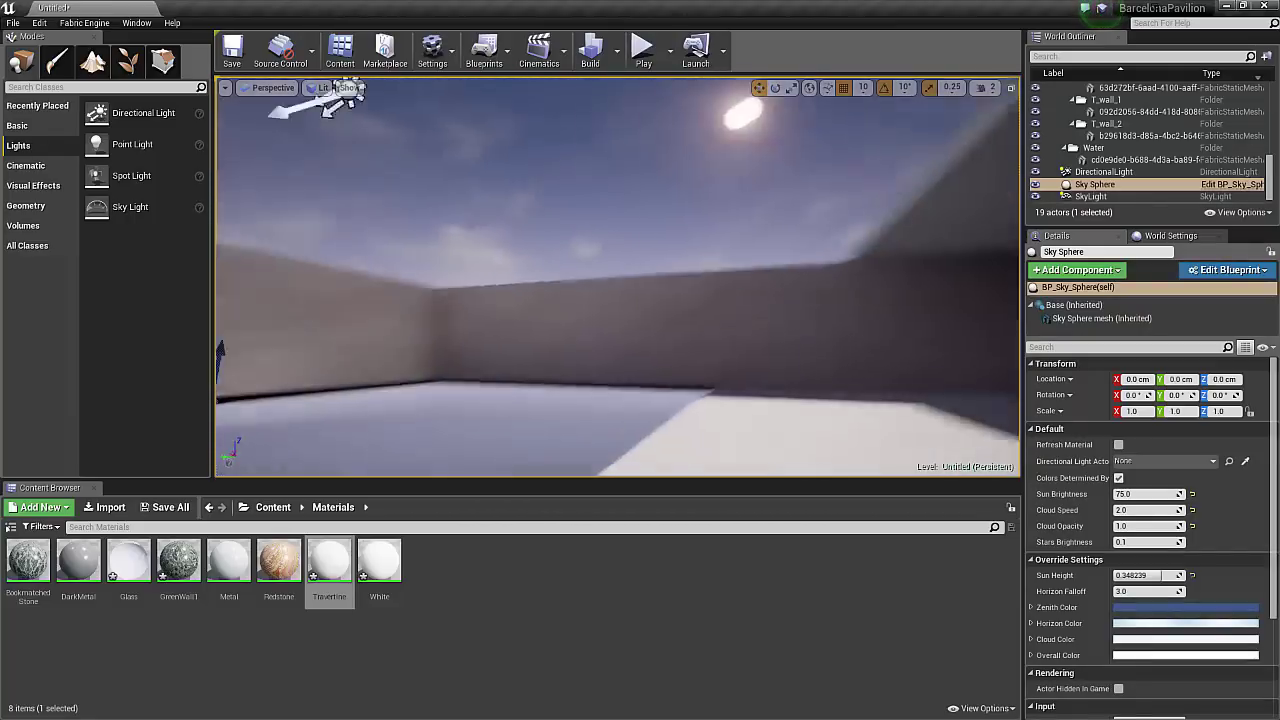
right_drag(617, 277, 330, 285)
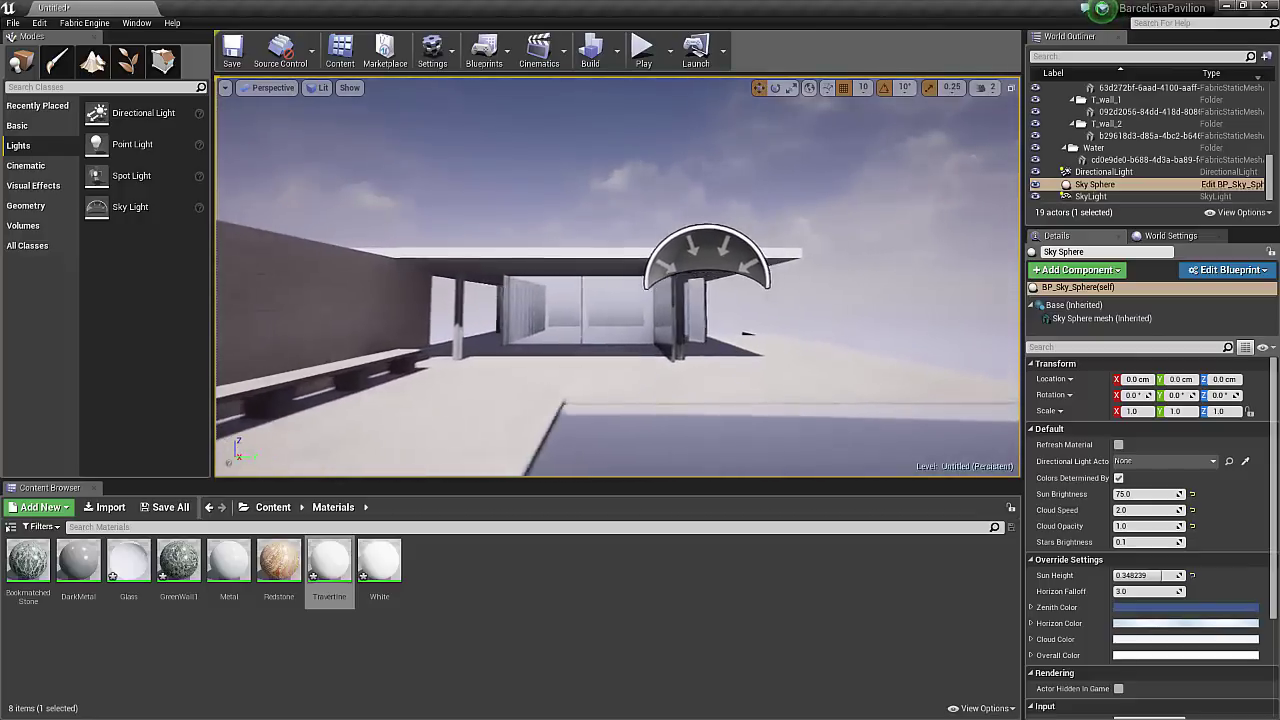
right_drag(580, 277, 640, 277)
right_drag(737, 268, 600, 268)
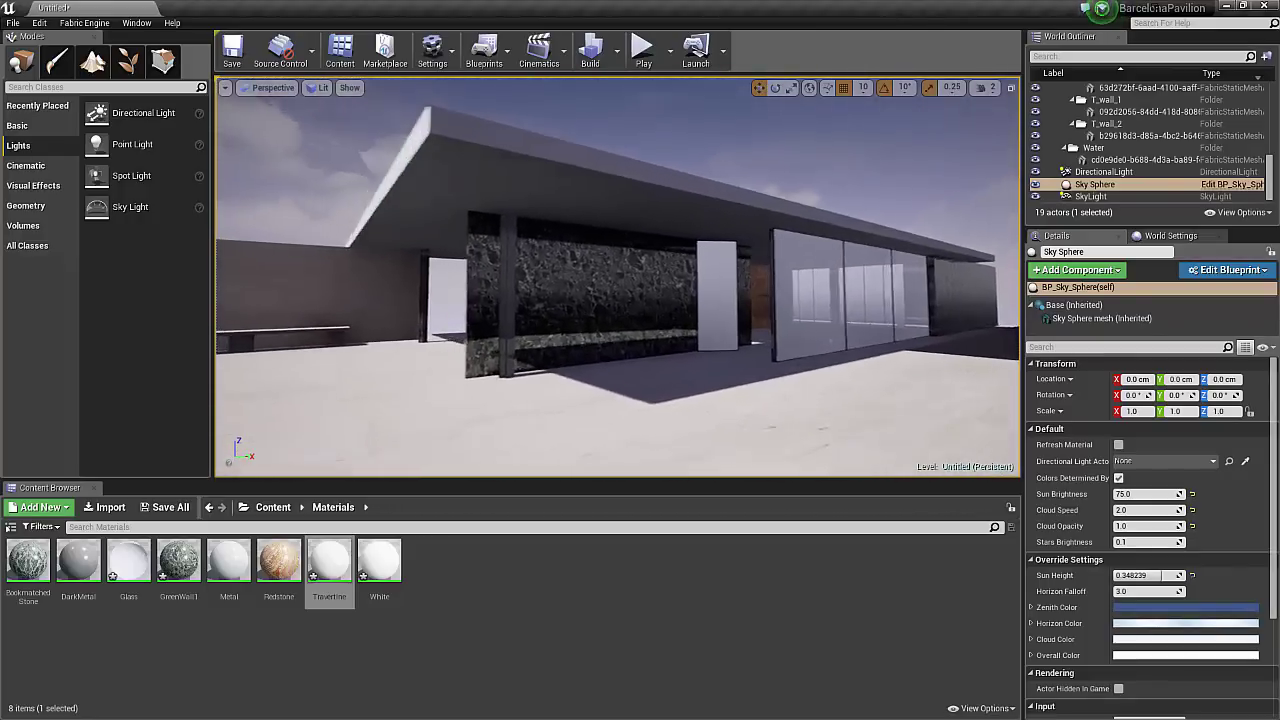